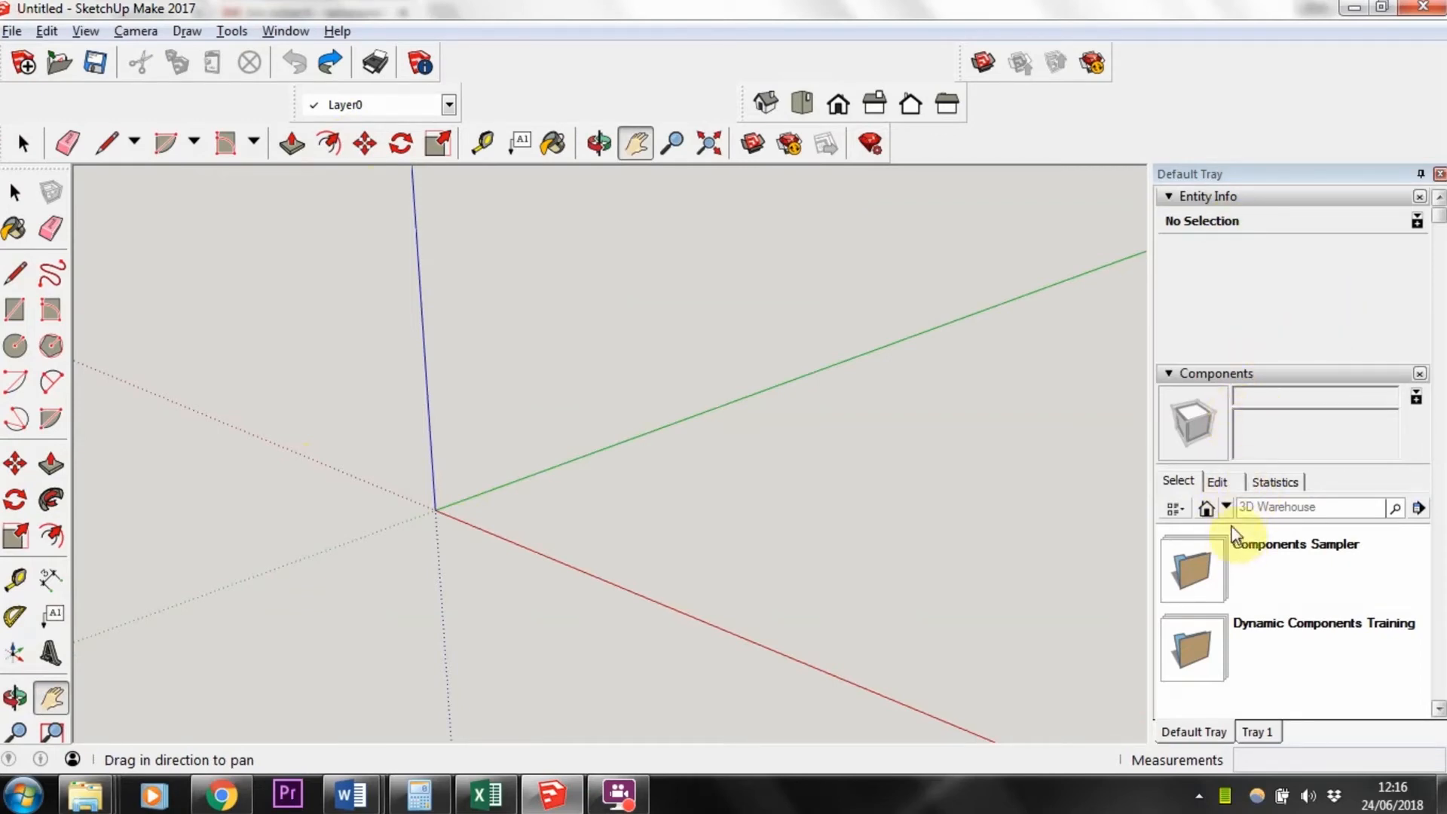
# Step: Hide the Large Tool Set toolbar and show it again
pyautogui.click(618, 793)
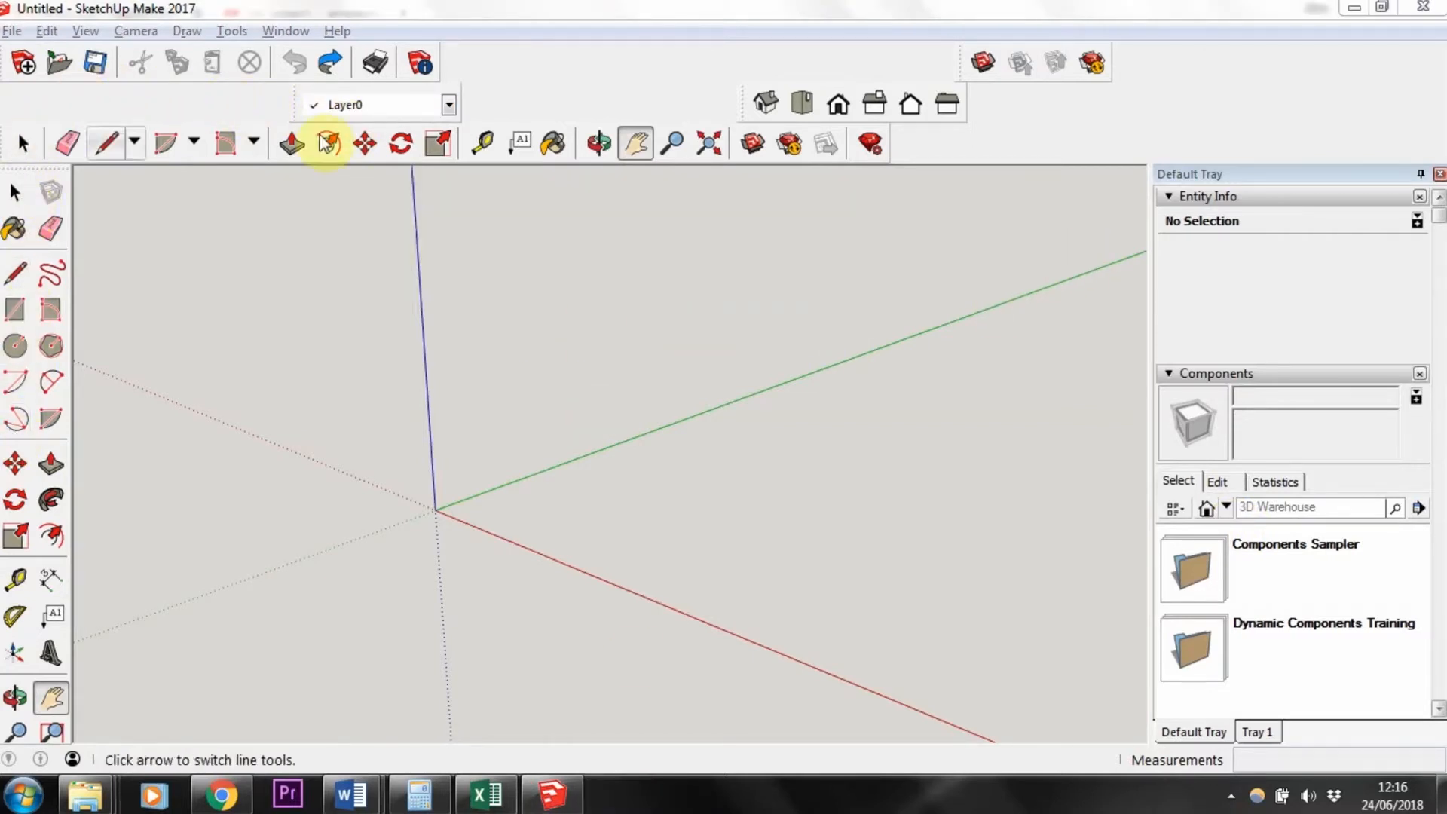
pyautogui.rightClick(569, 85)
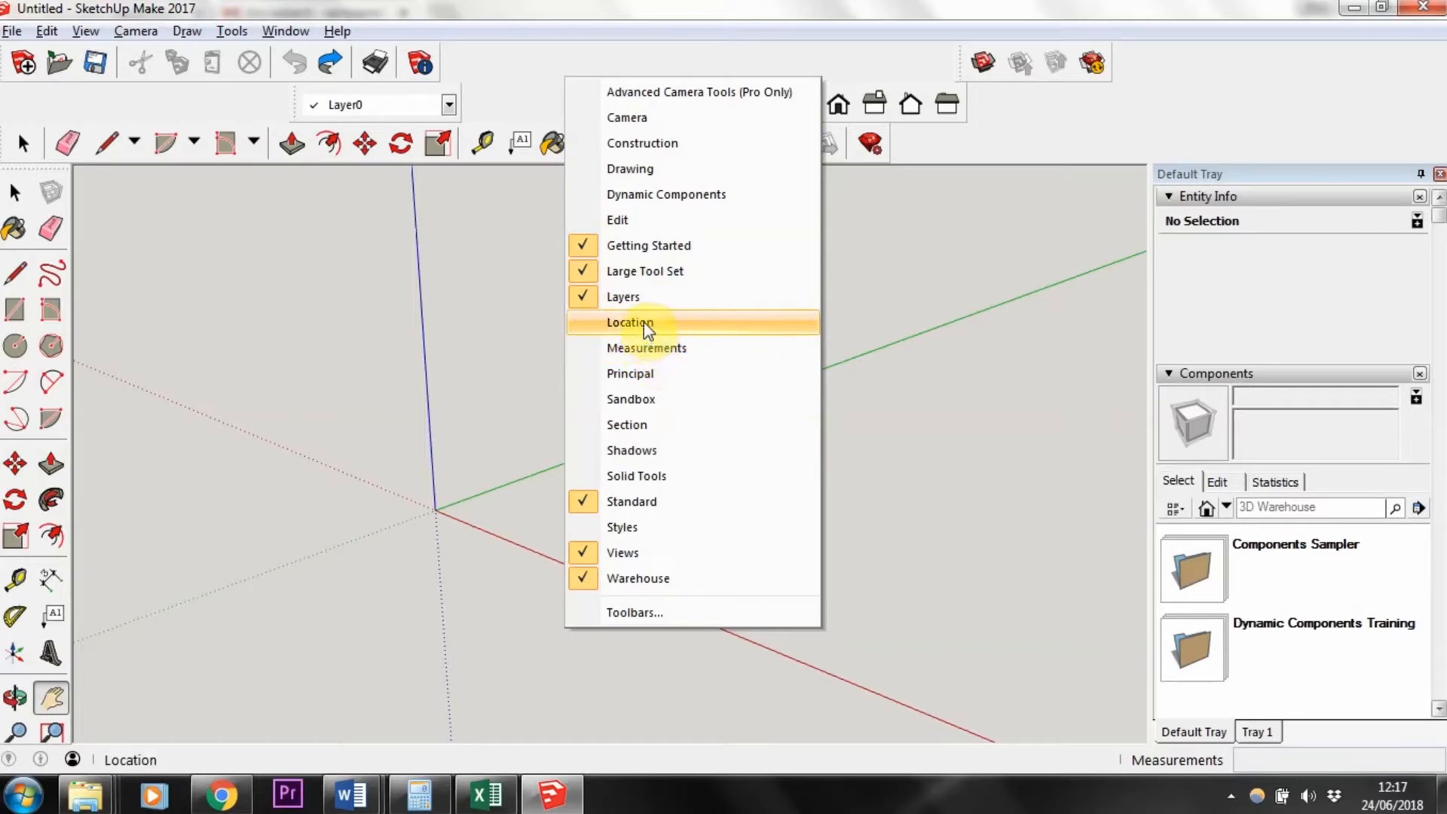
pyautogui.click(582, 273)
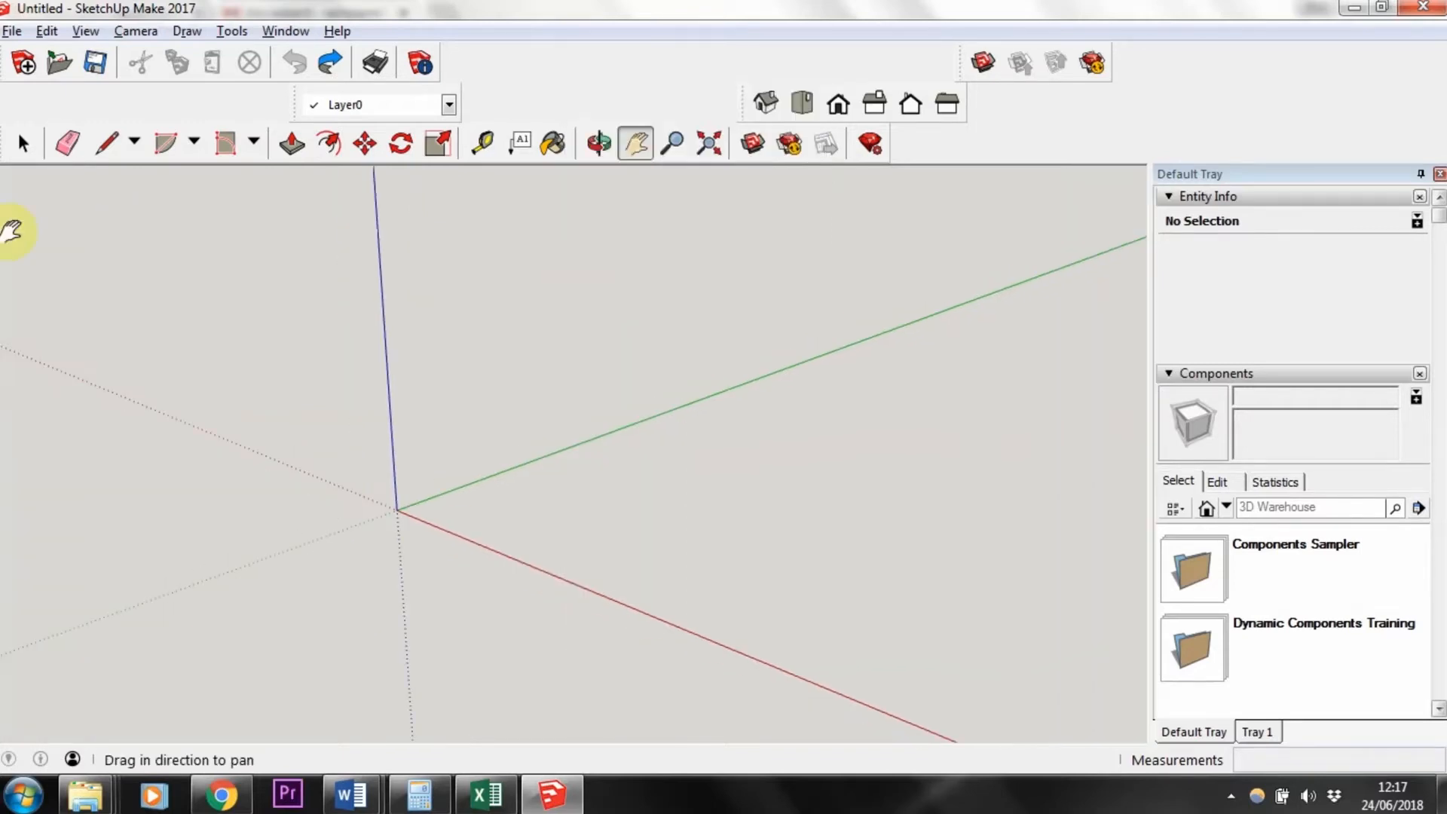
pyautogui.rightClick(575, 73)
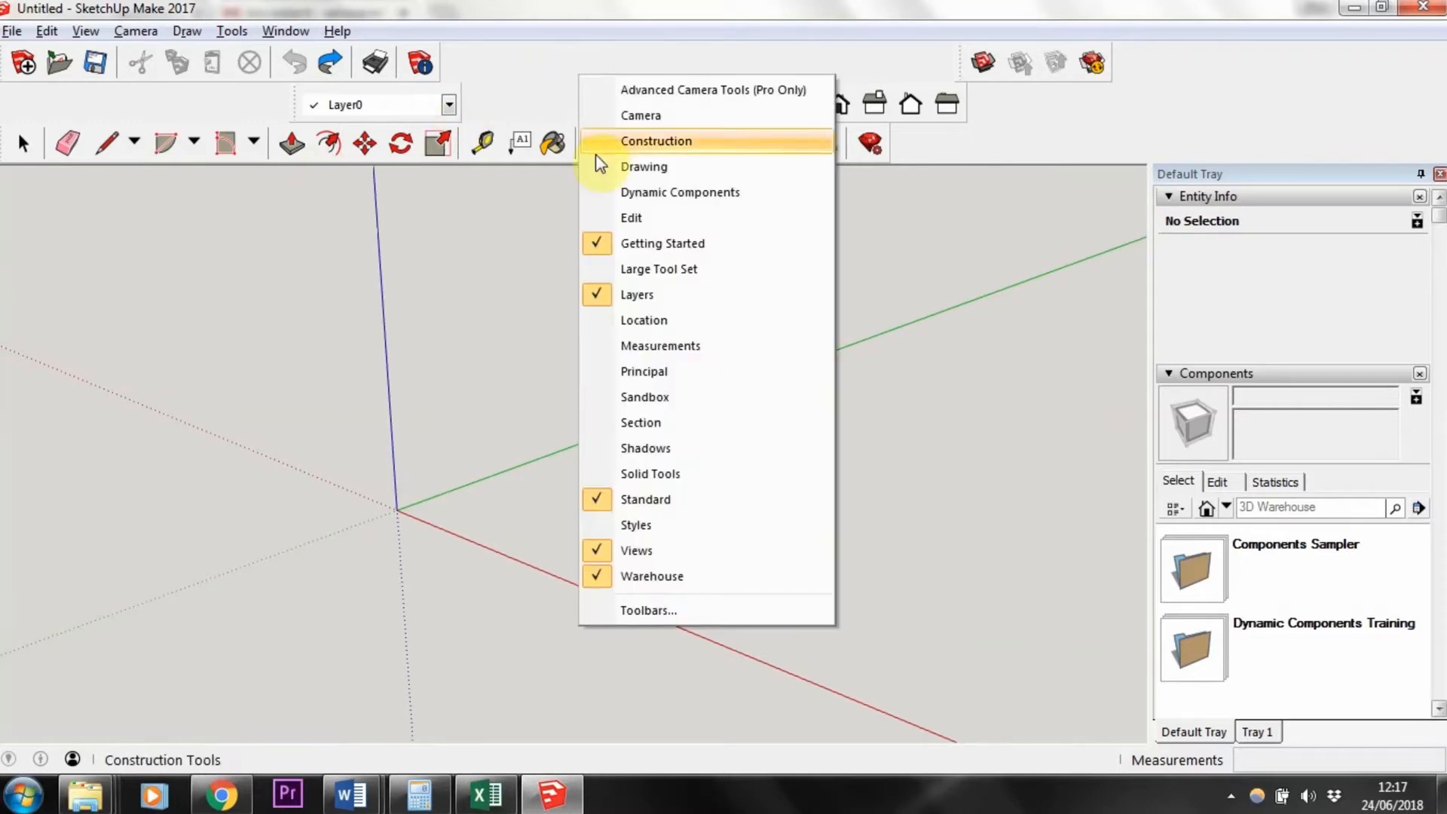
pyautogui.click(597, 272)
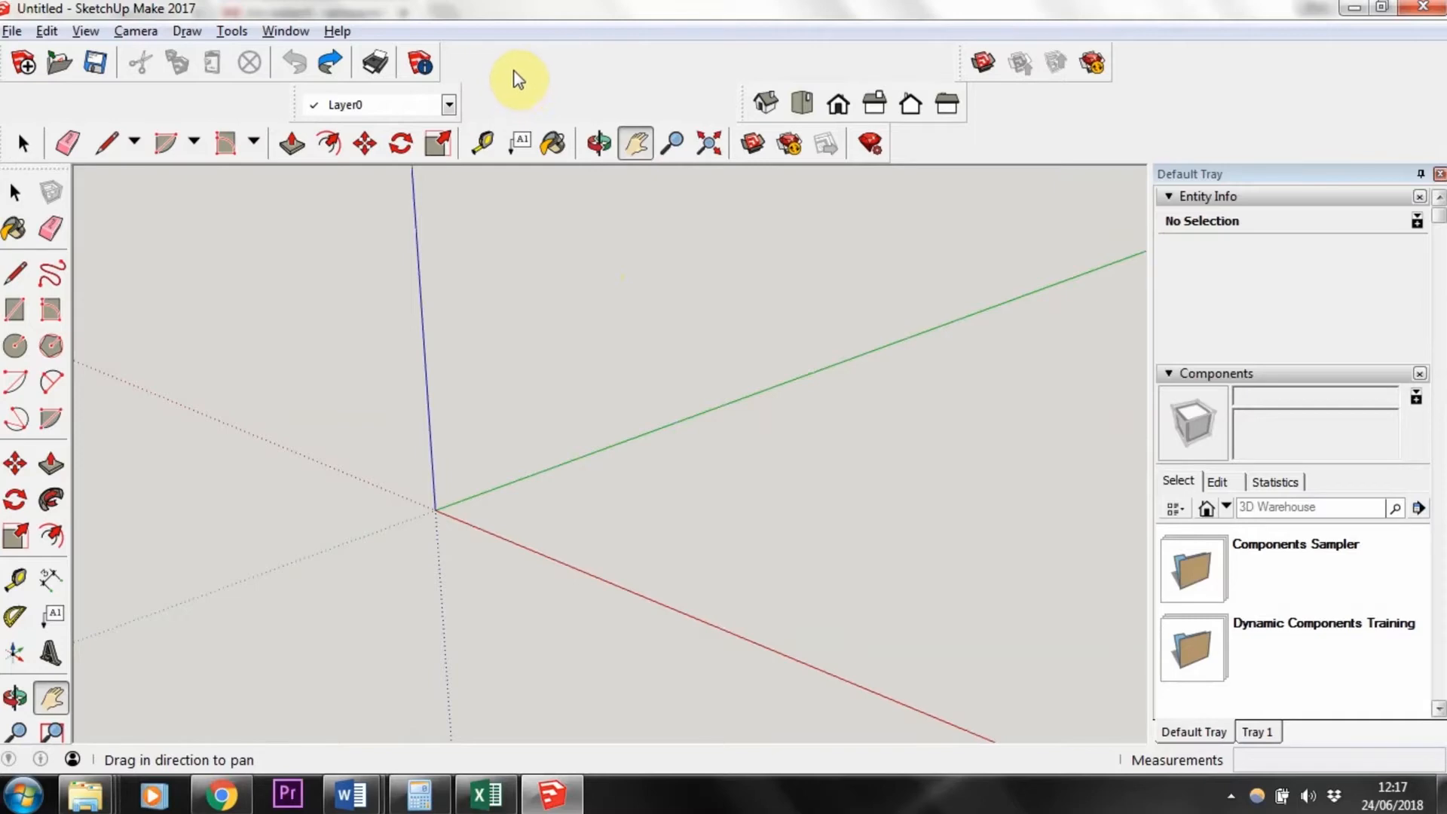
# Step: Open the Toolbars dialog to review the available toolbars, and close it
pyautogui.rightClick(674, 77)
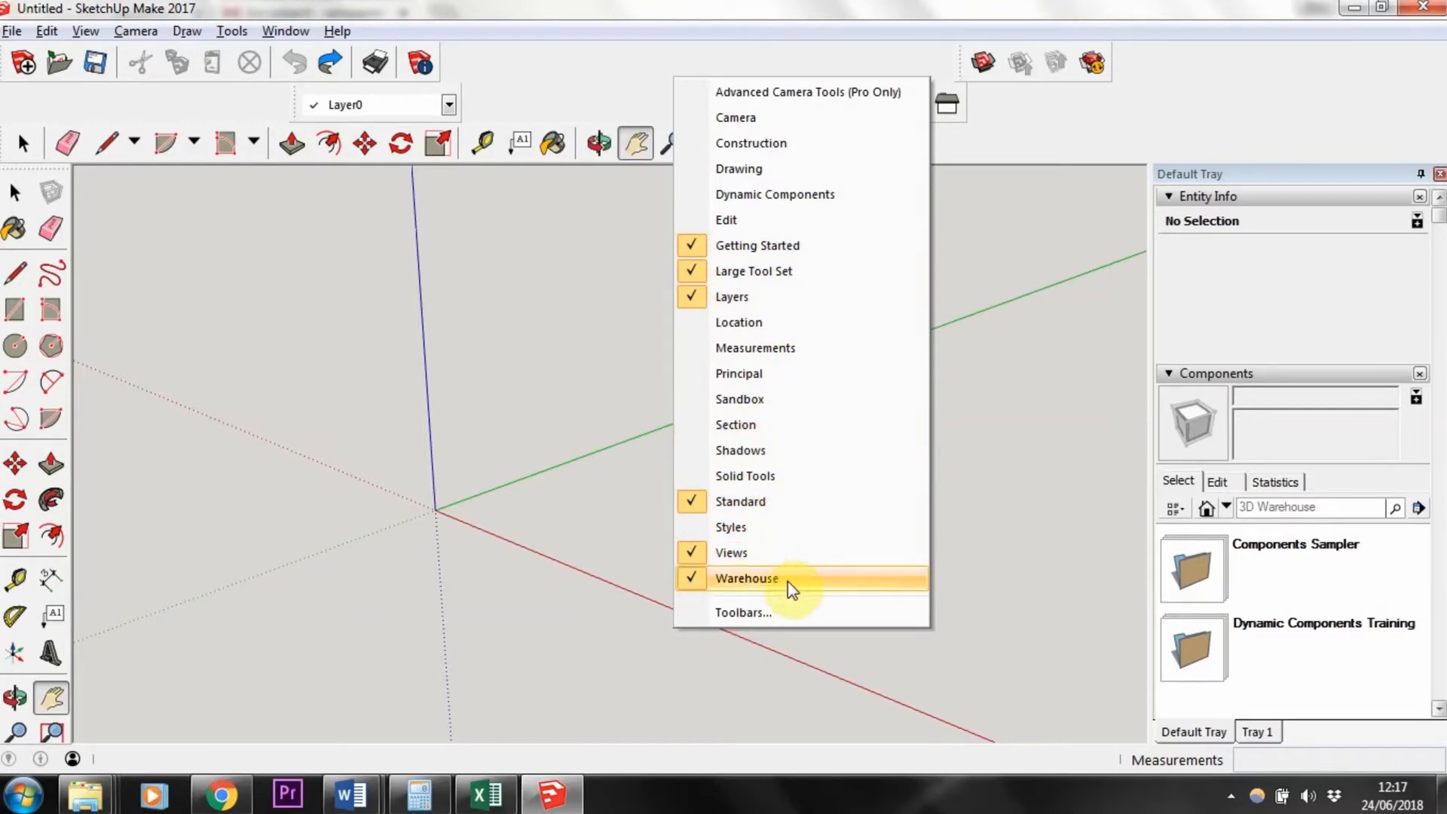
pyautogui.click(747, 611)
pyautogui.moveTo(749, 383); pyautogui.dragTo(769, 352)
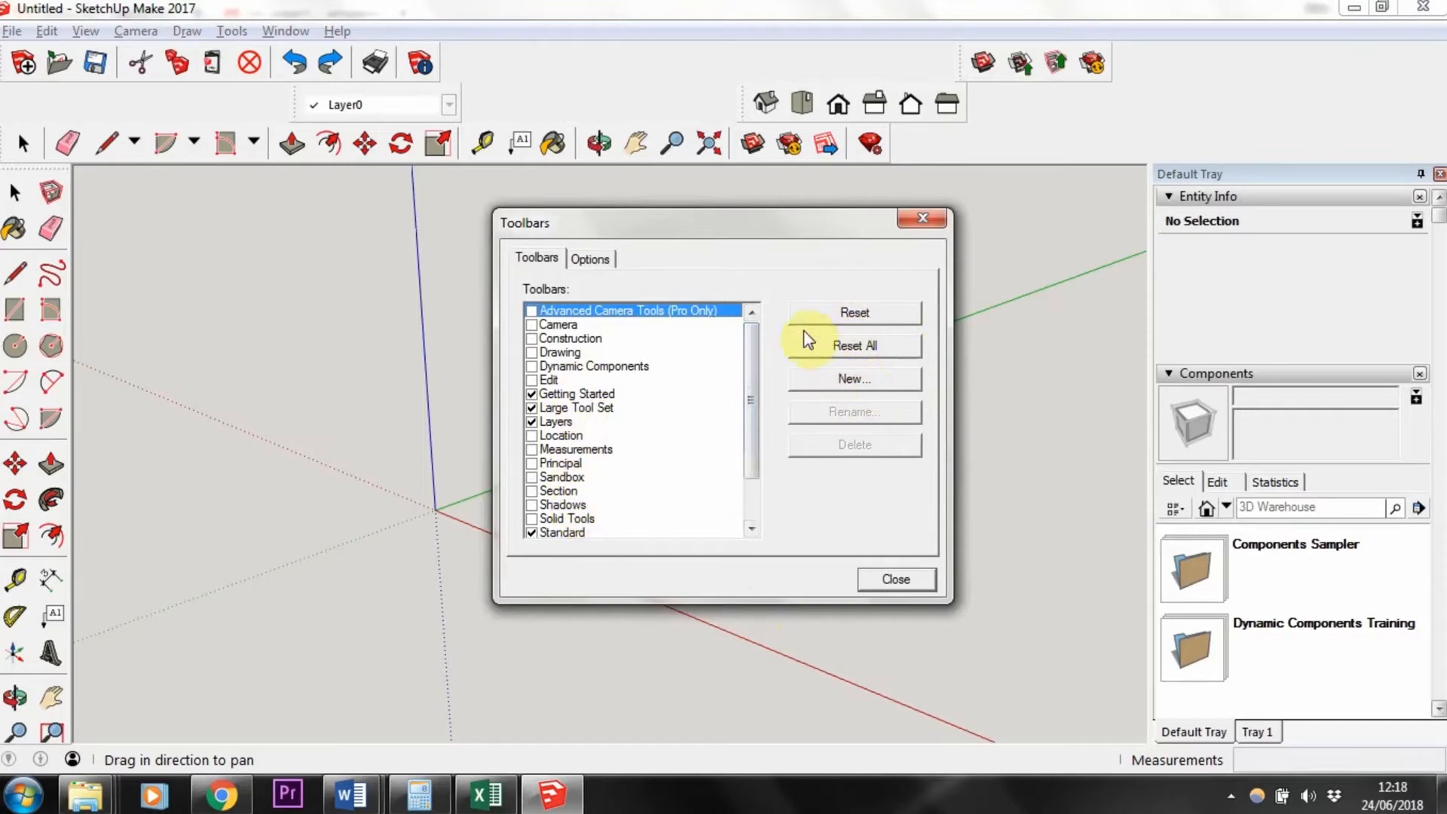
pyautogui.click(878, 581)
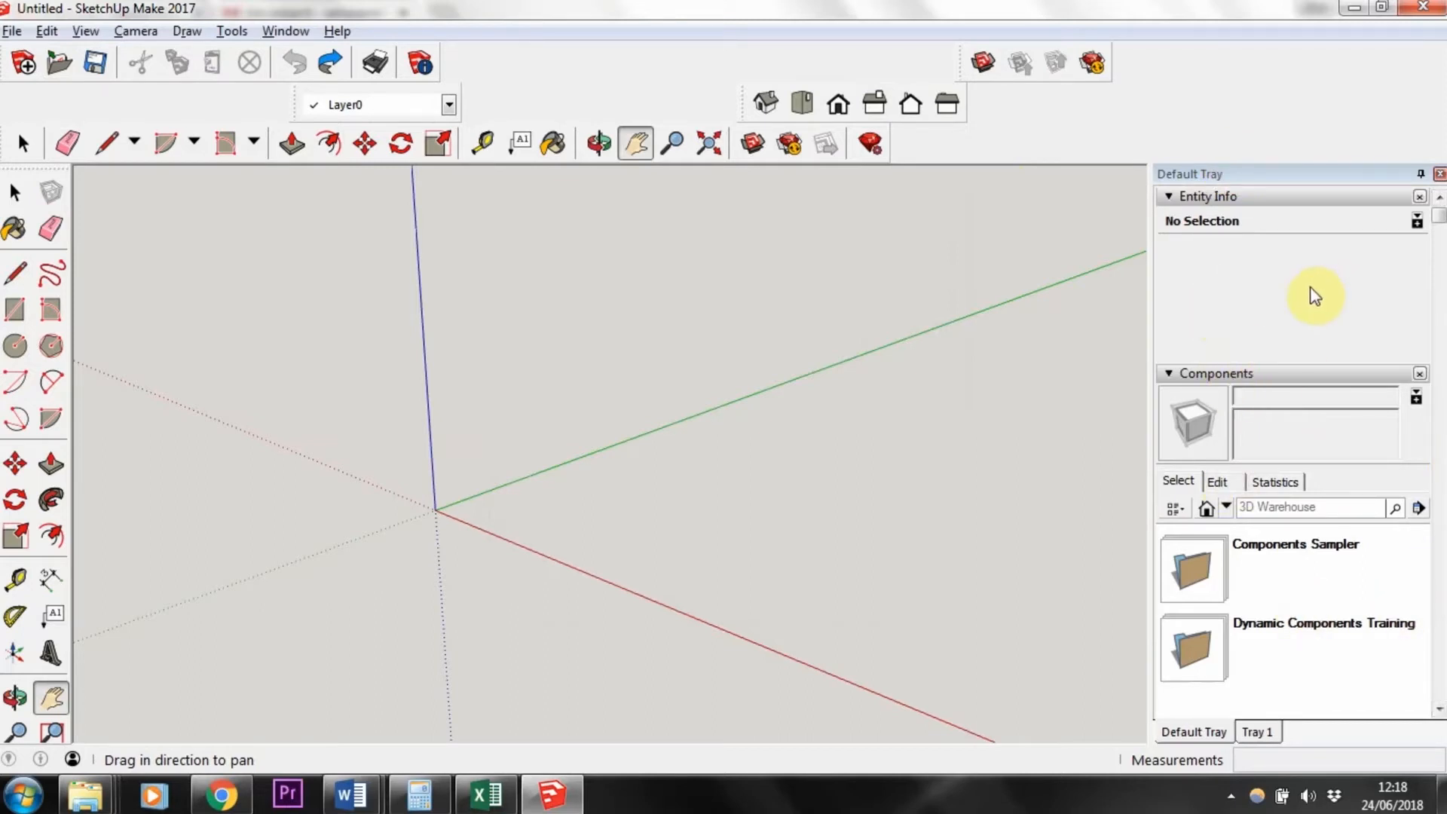
# Step: Examine the Default Tray panels and the list of panels available for the Default Tray
pyautogui.scroll(-3, 1316, 295)
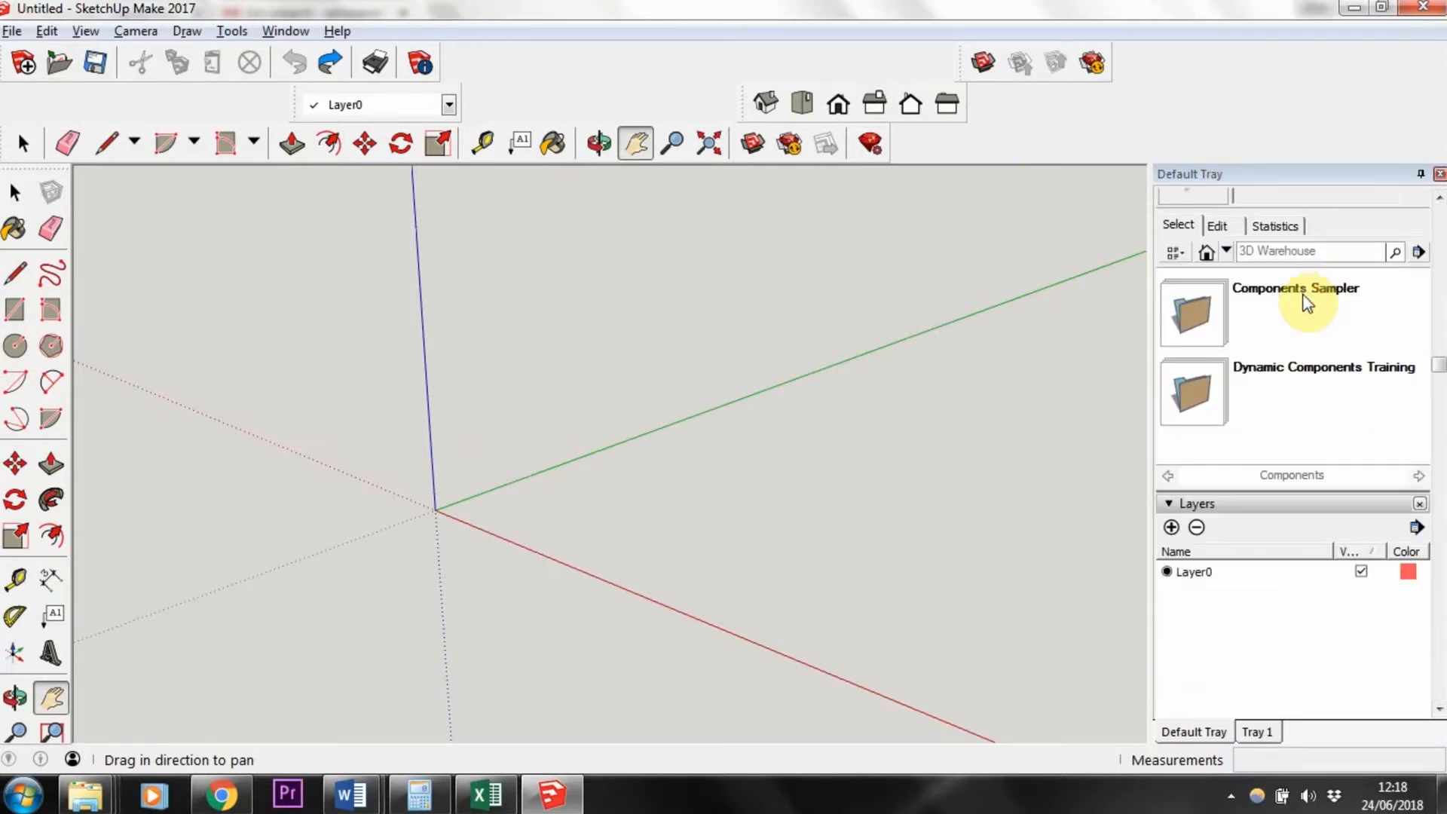
pyautogui.scroll(-3, 1315, 399)
pyautogui.scroll(-2, 1312, 411)
pyautogui.scroll(5, 1311, 426)
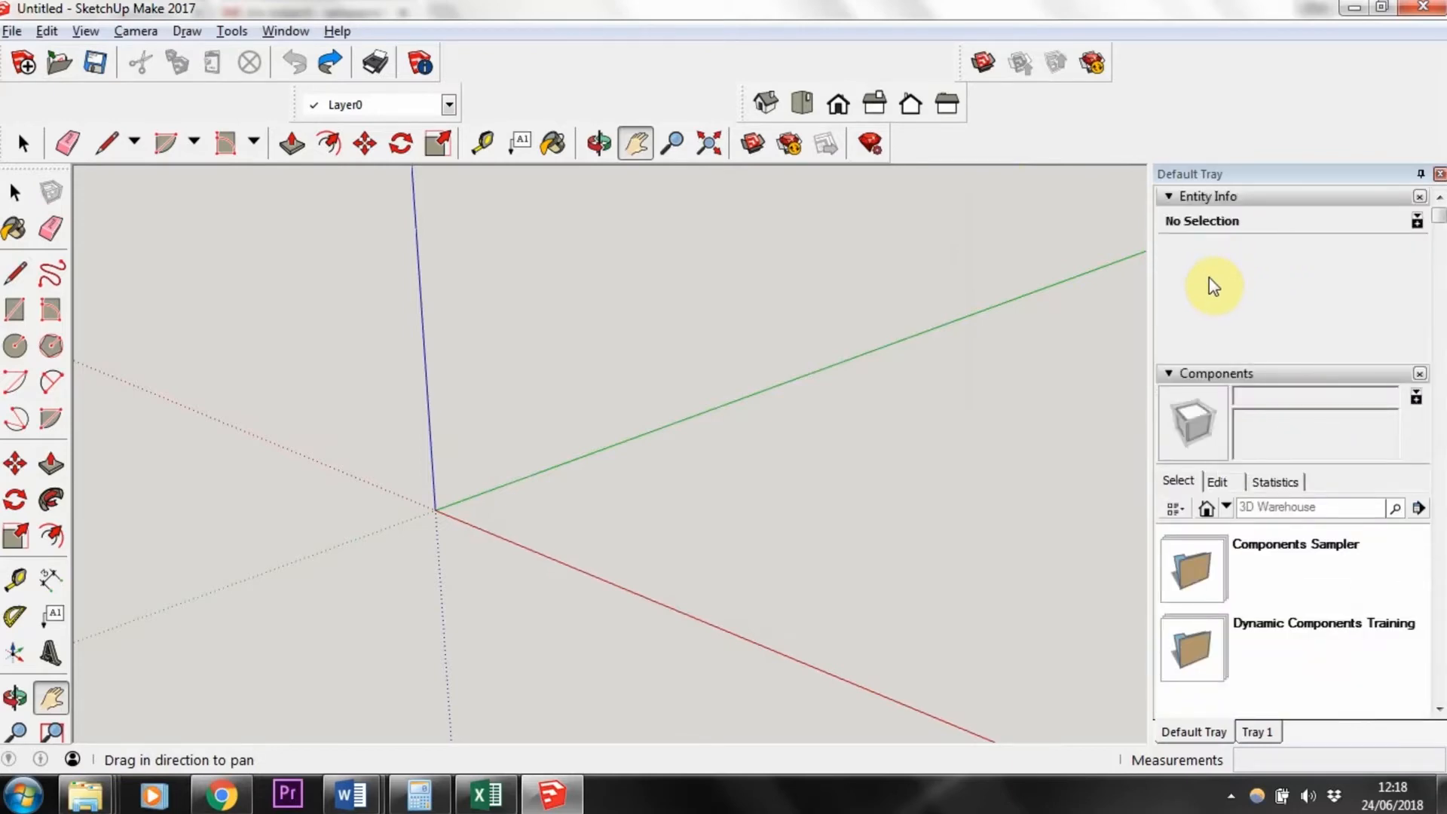
pyautogui.click(1212, 281)
pyautogui.click(300, 34)
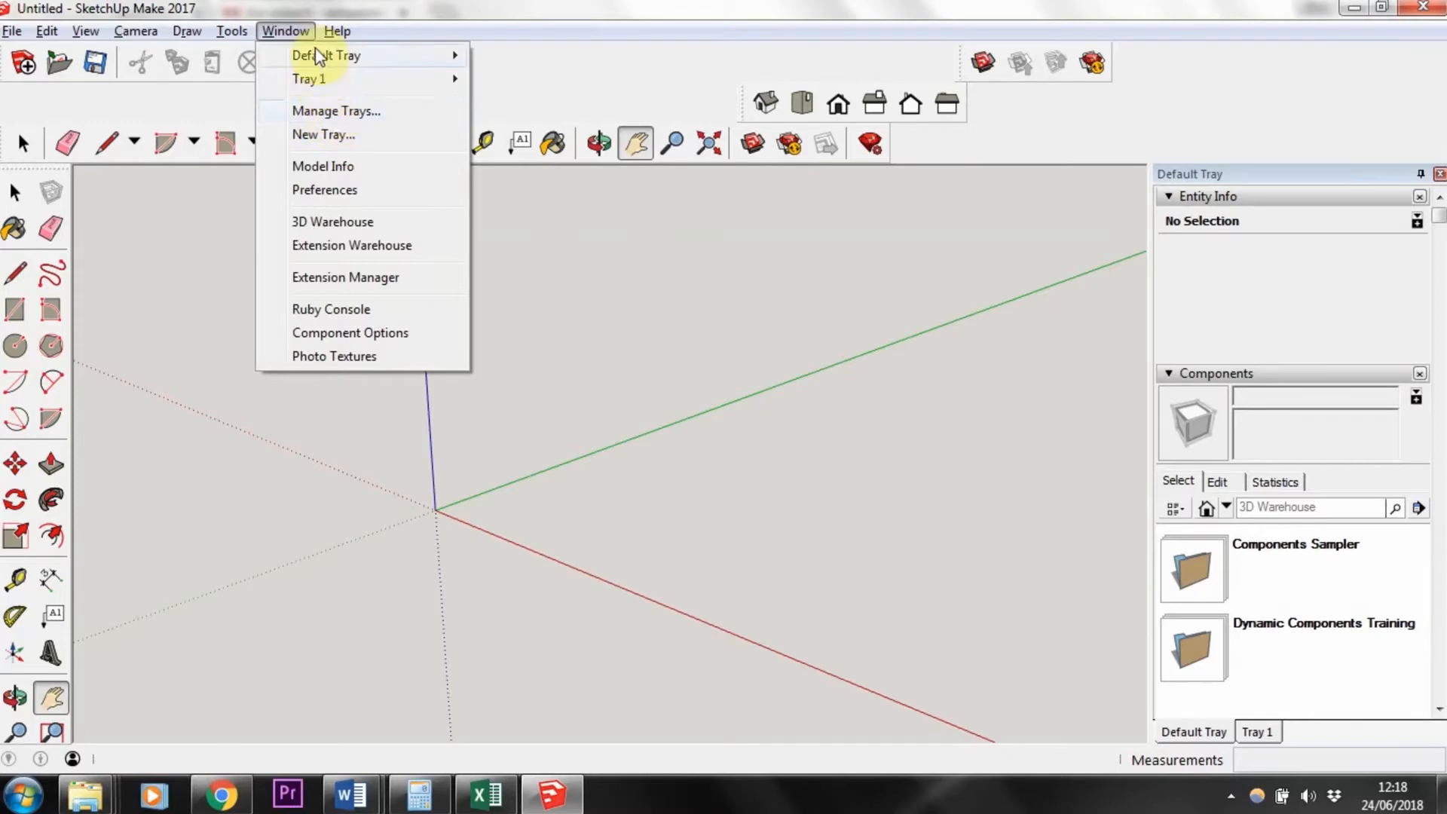
pyautogui.moveTo(354, 66)
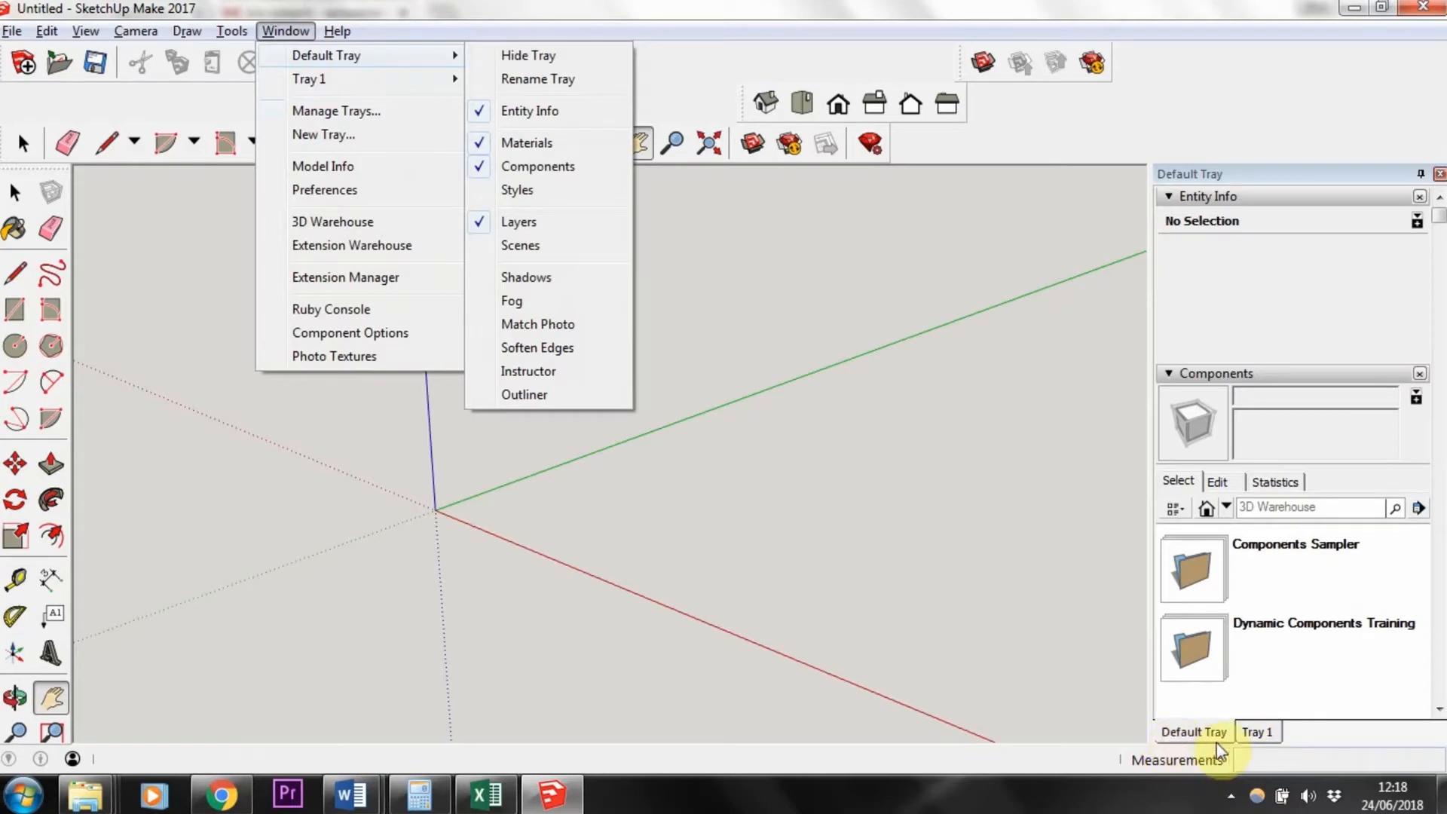
pyautogui.moveTo(417, 61)
pyautogui.click(754, 302)
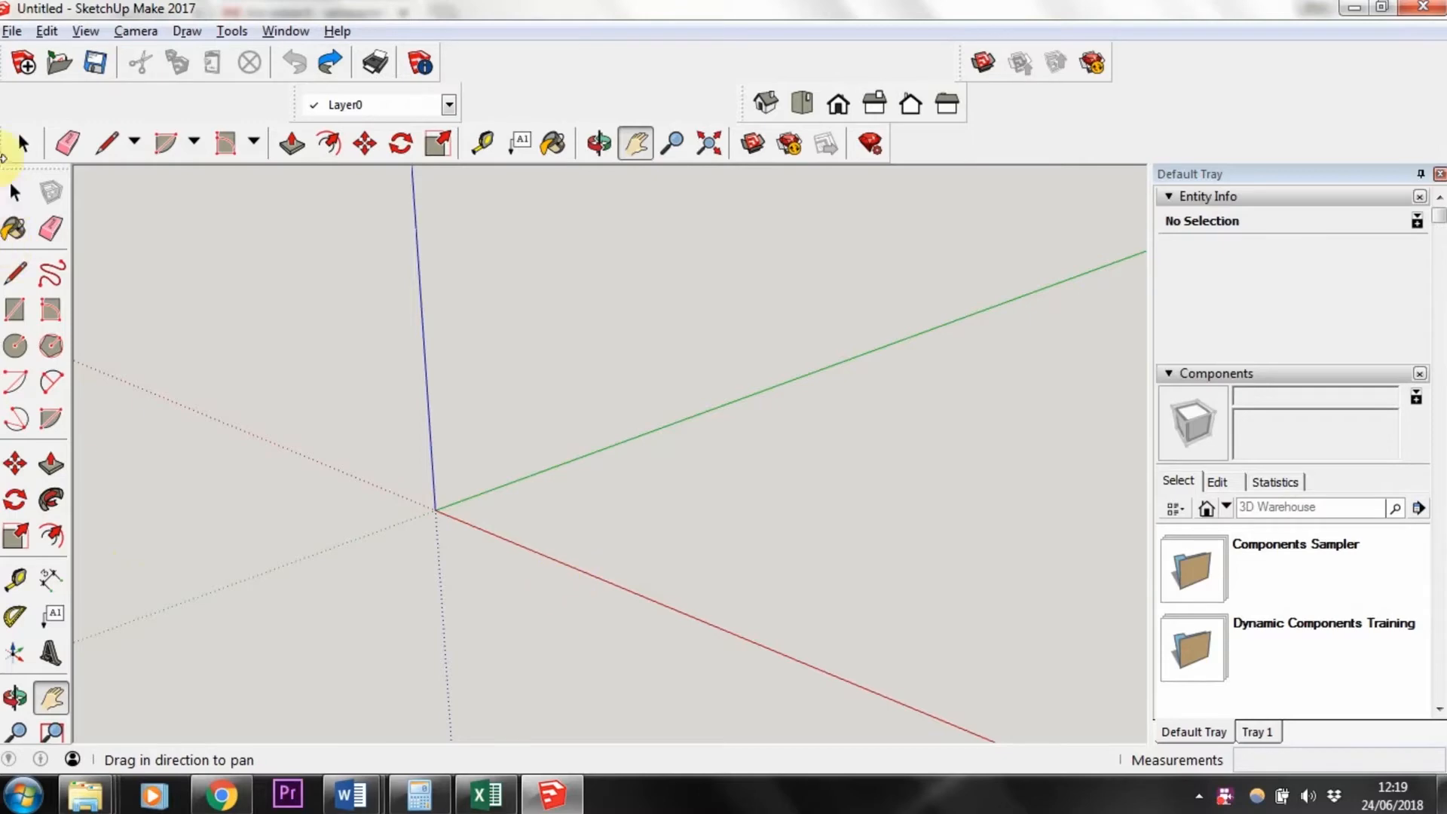
# Step: Draw a rectangle from the origin measuring 18 mm by 44 mm
pyautogui.click(15, 193)
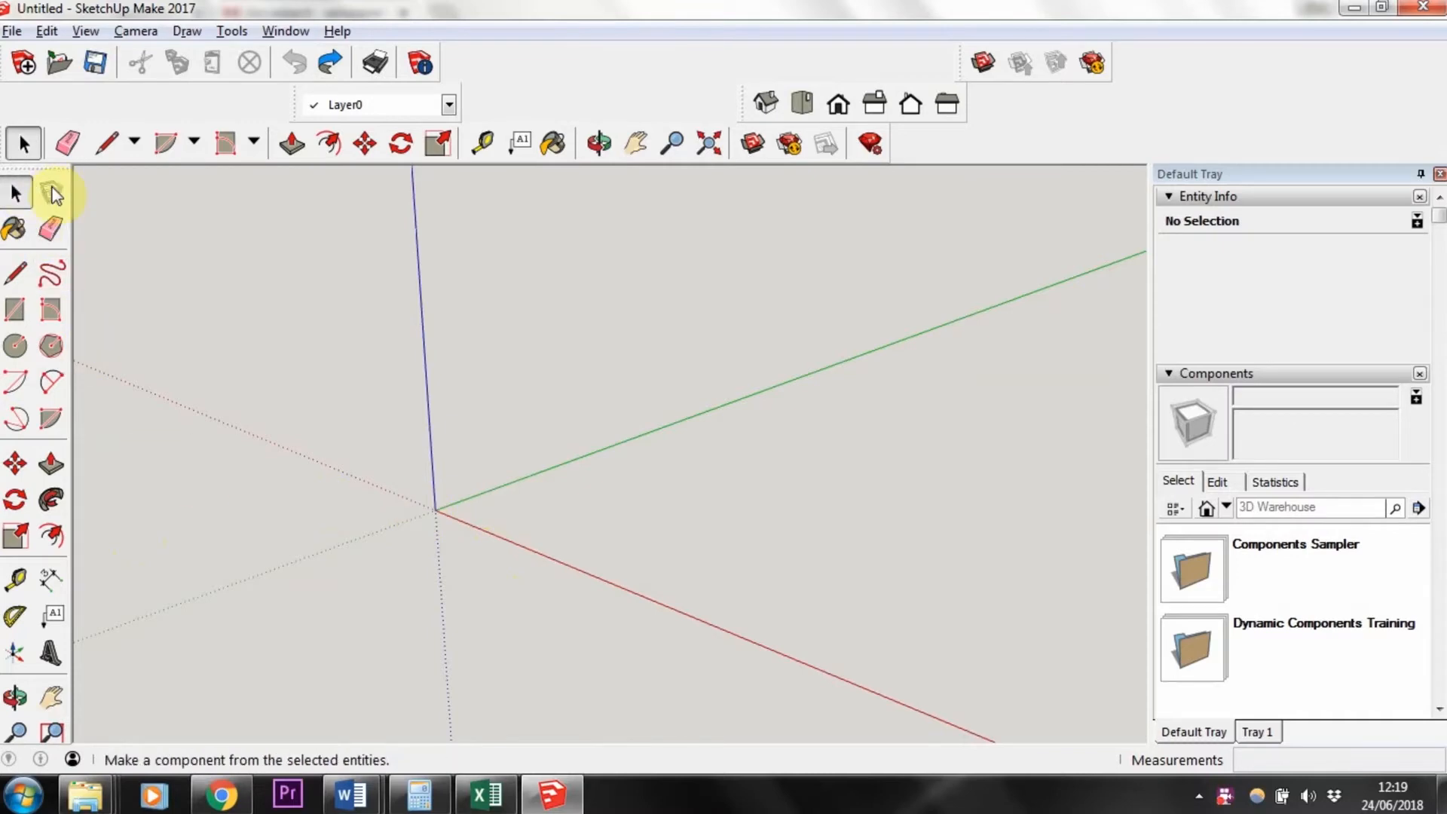
pyautogui.click(15, 310)
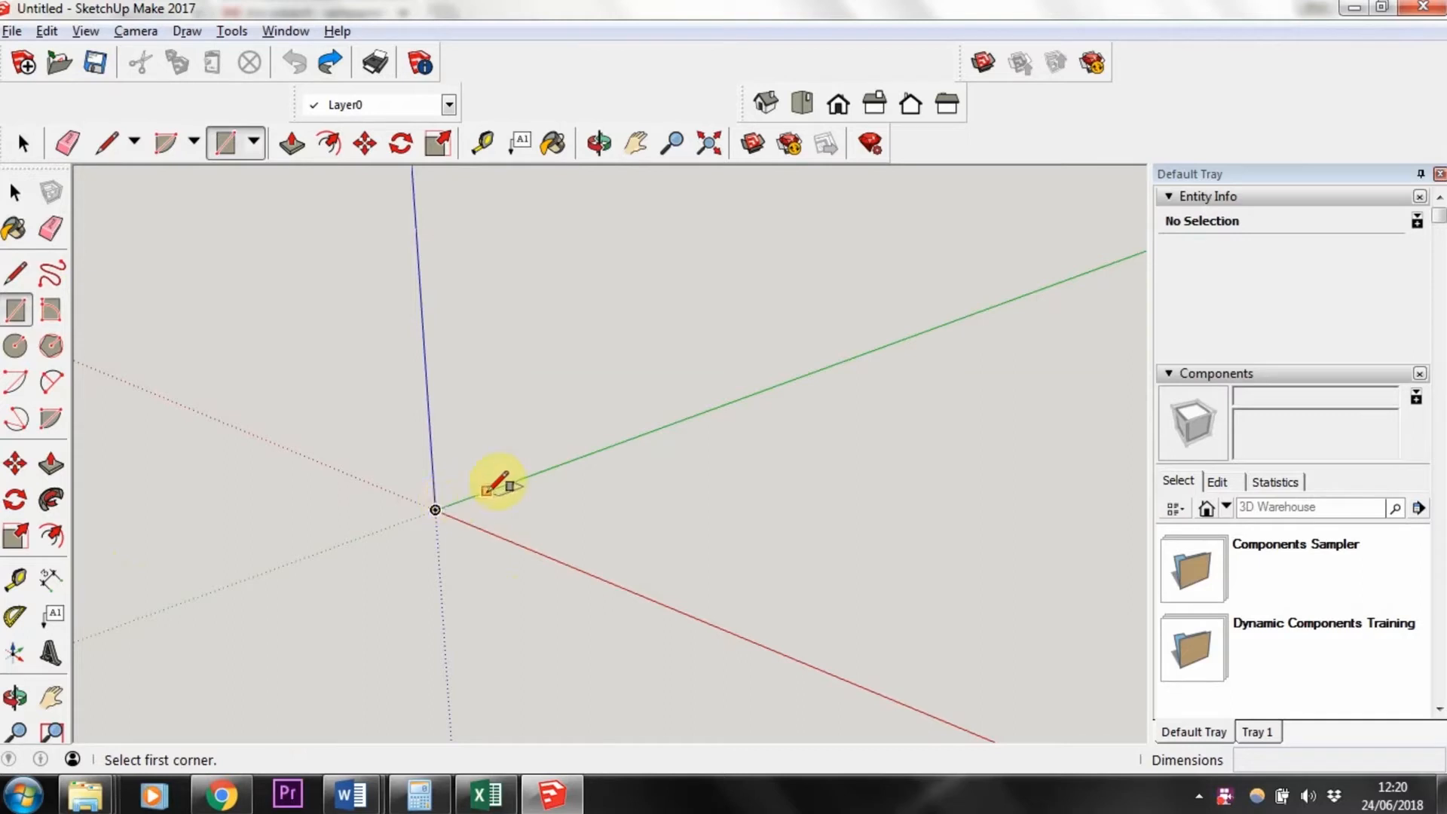
pyautogui.click(436, 509)
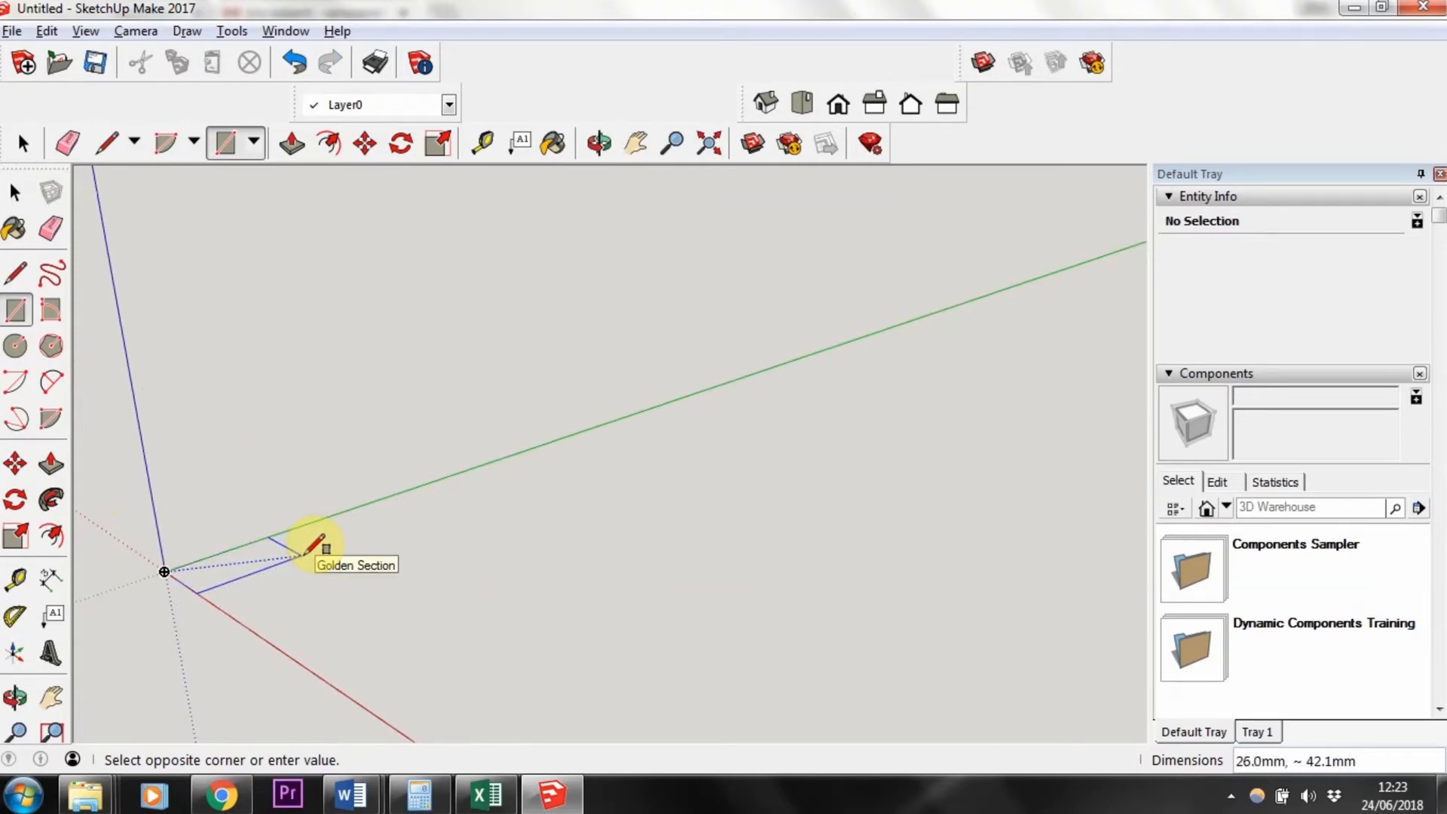
pyautogui.click(302, 555)
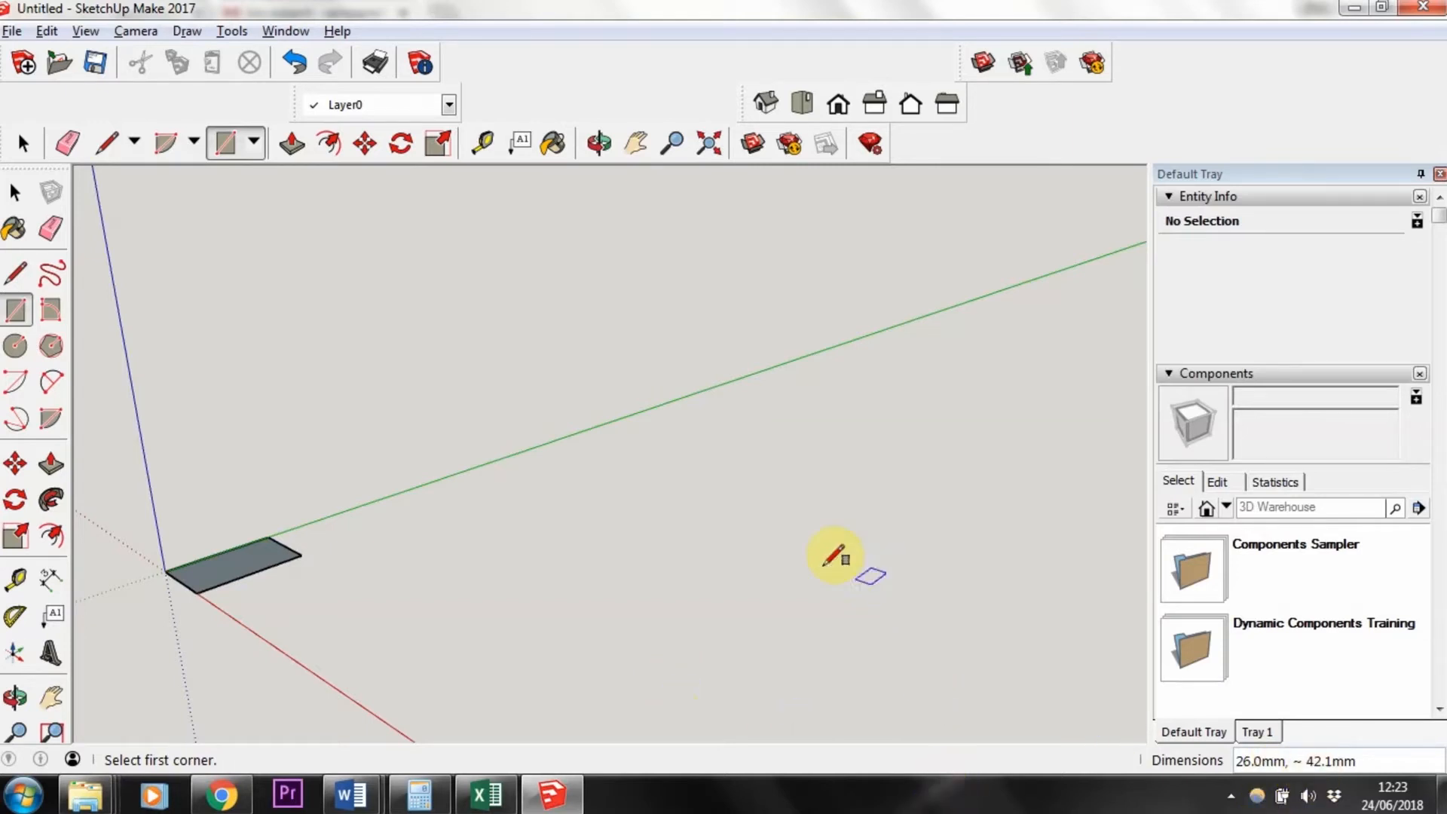
pyautogui.write('18,44')
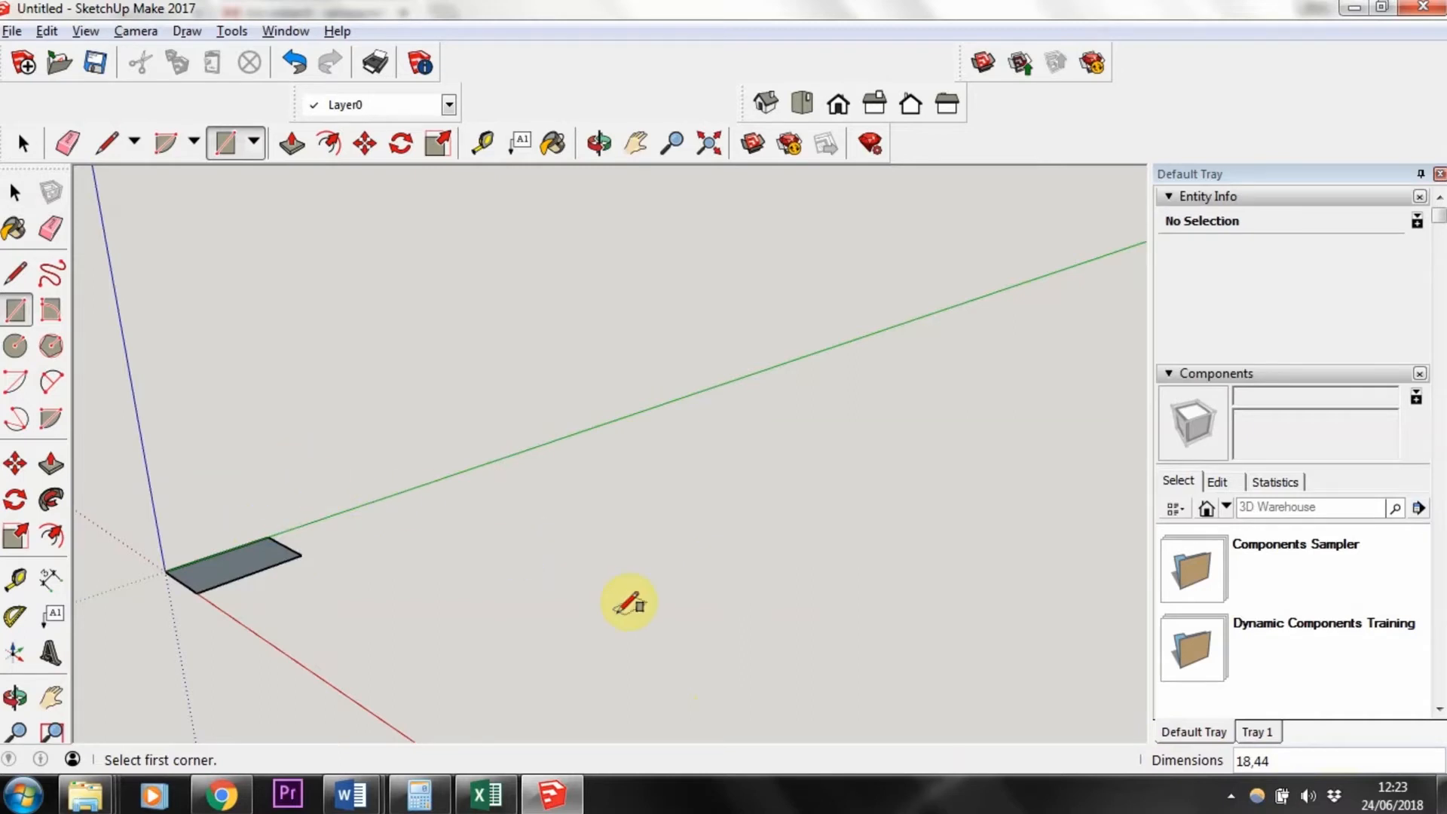
# Step: Measure the rectangle's edges with the Tape Measure tool
pyautogui.hotkey('ctrl', 'z')
pyautogui.press('t')
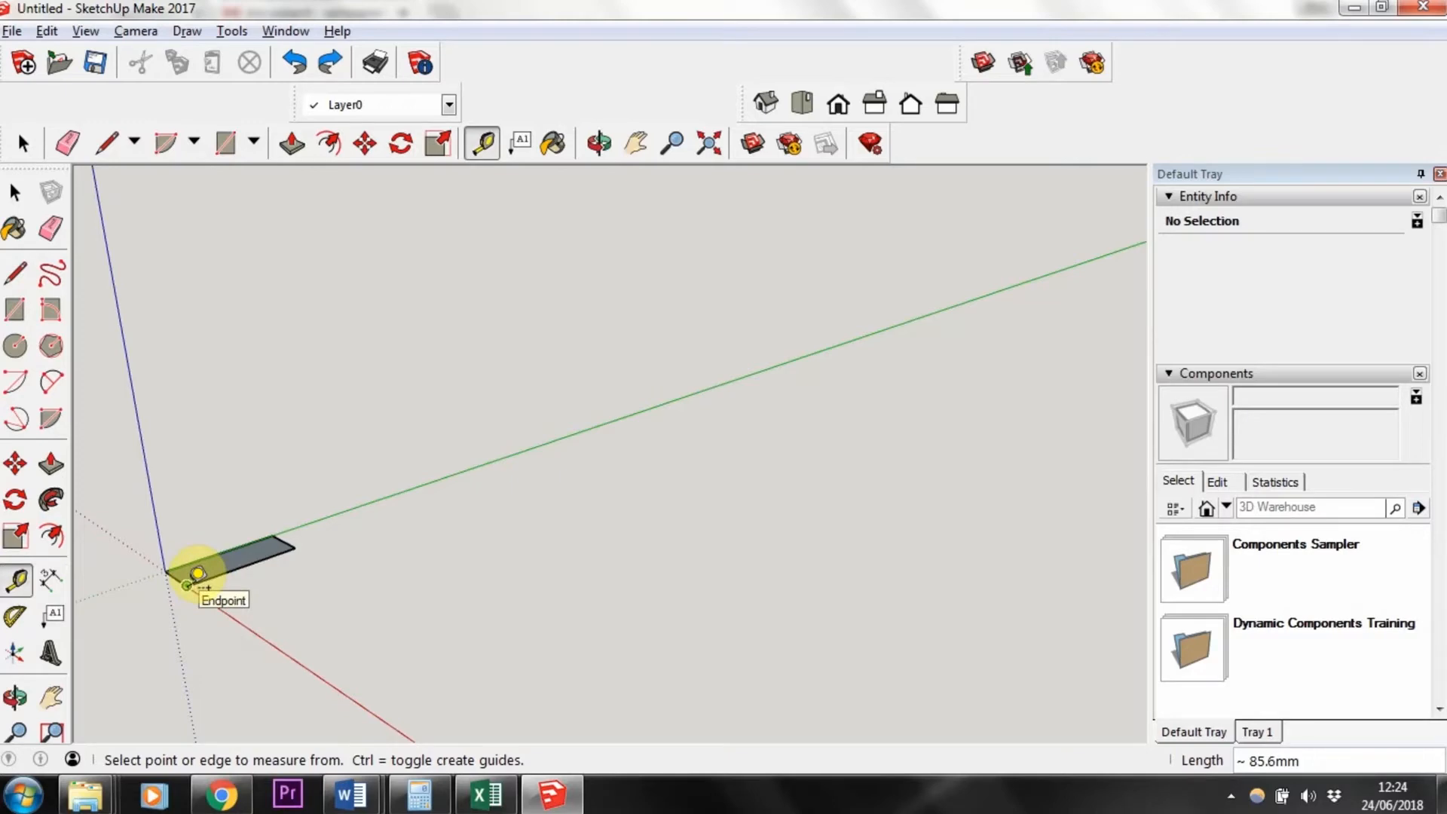
pyautogui.click(189, 584)
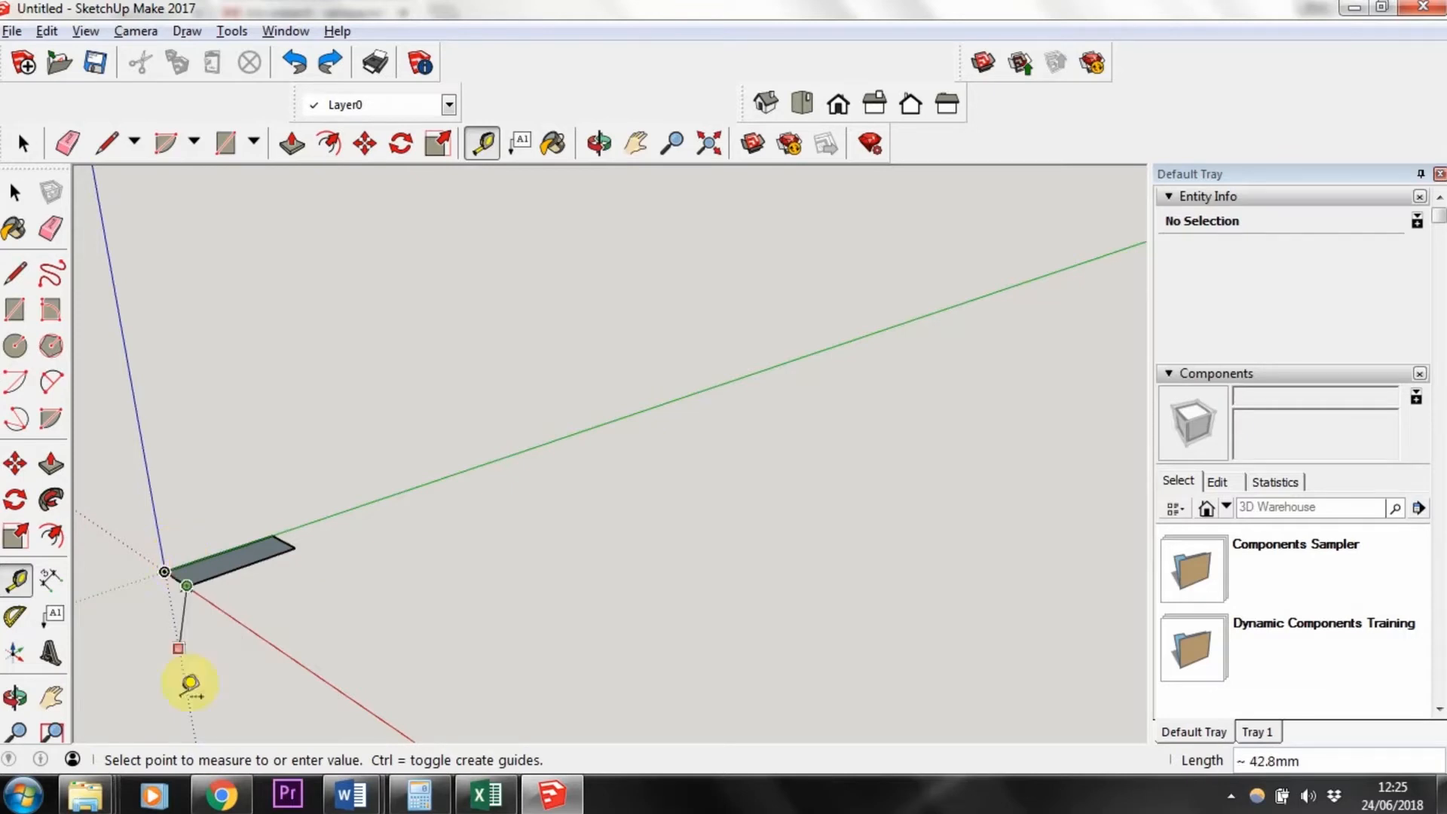
pyautogui.click(125, 673)
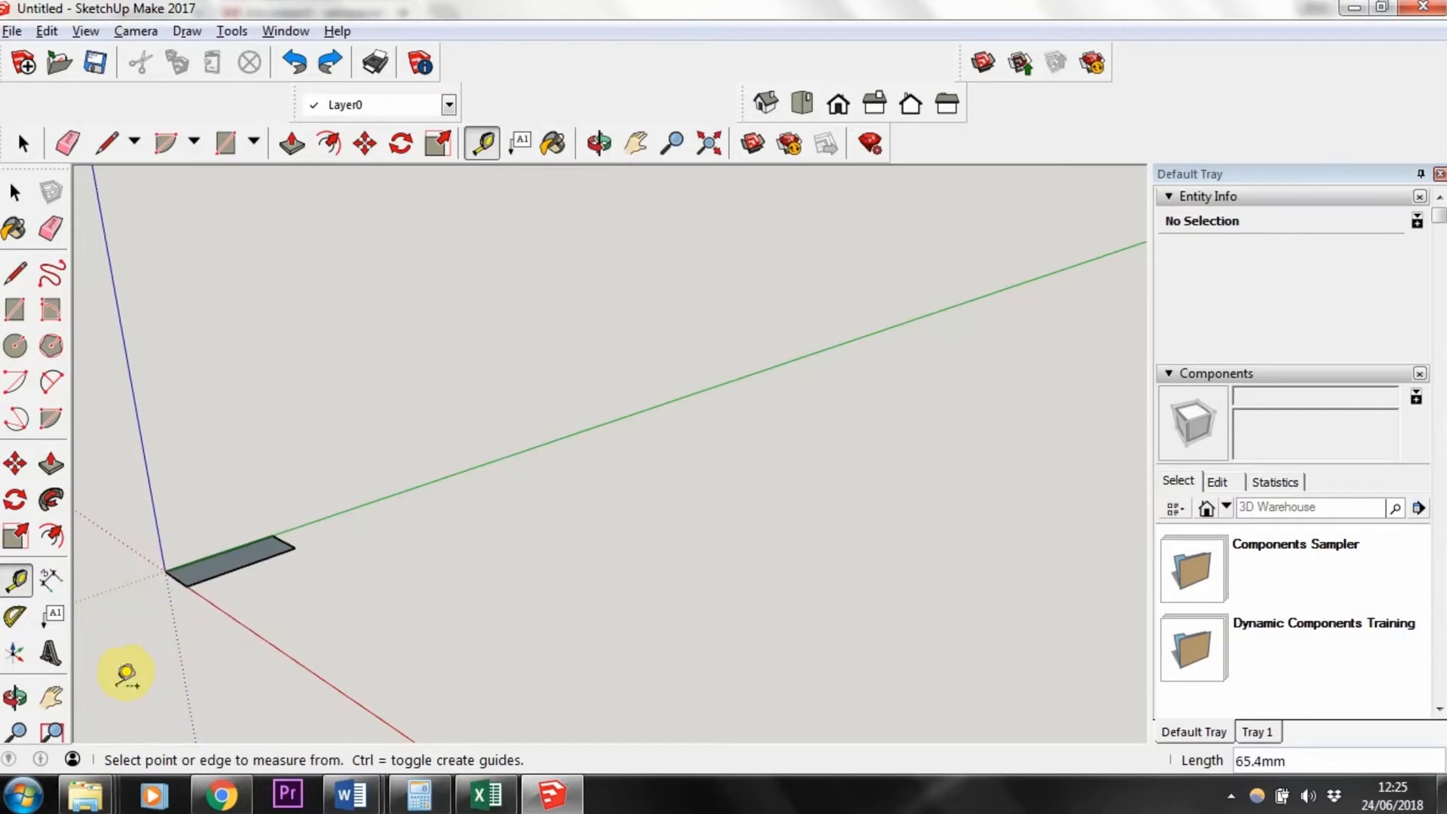
pyautogui.click(187, 584)
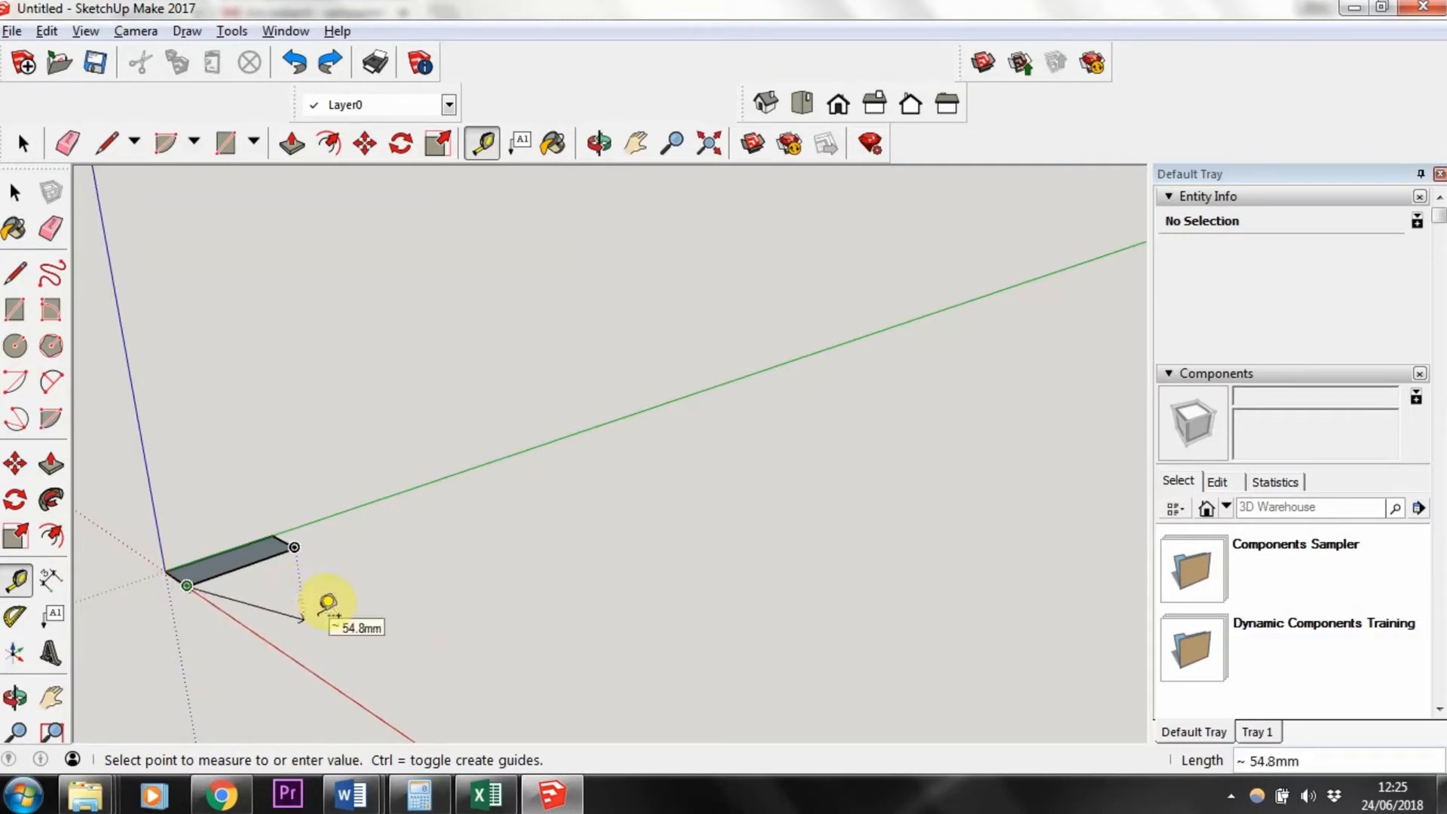
pyautogui.click(350, 599)
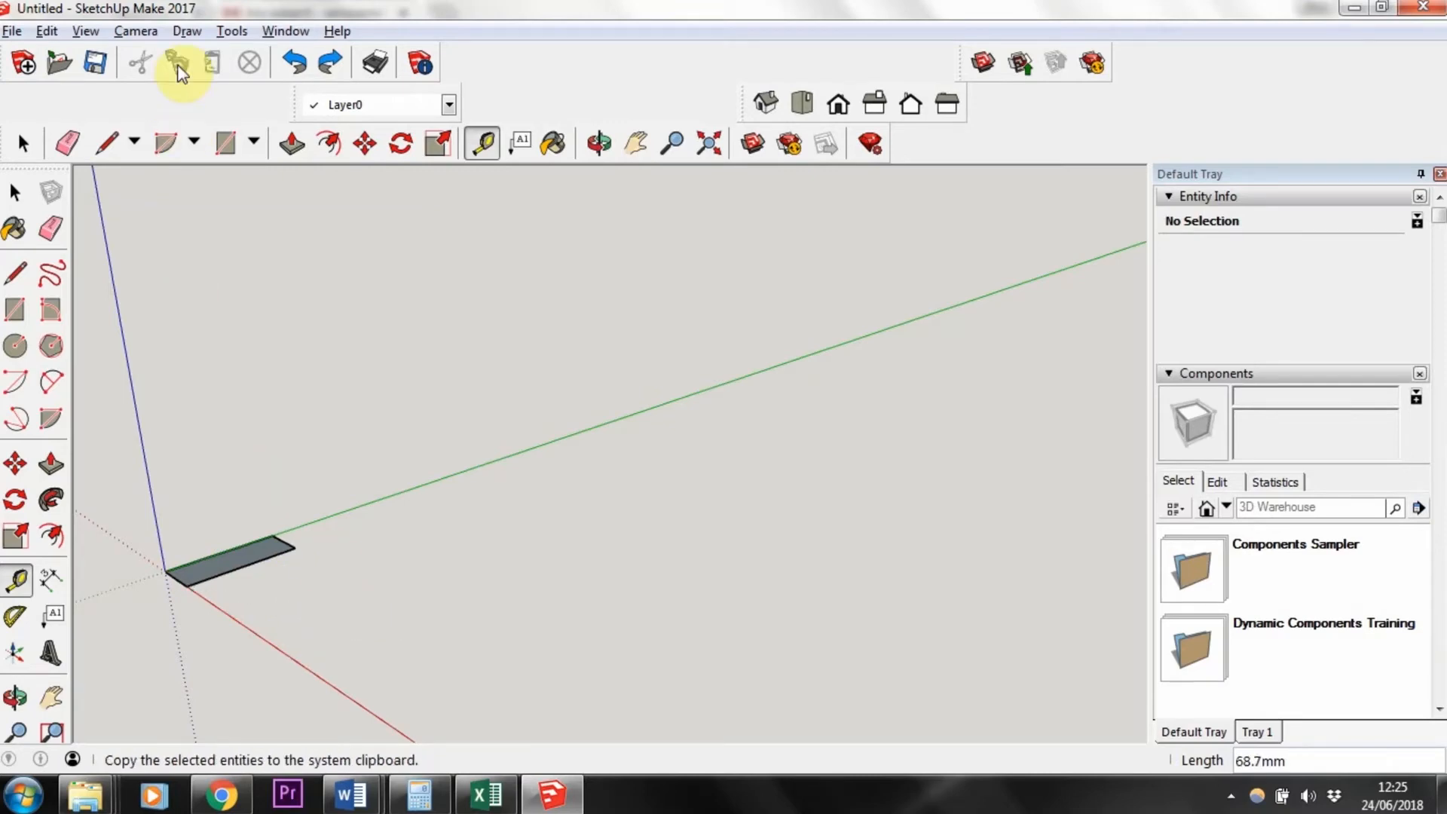
# Step: Push/pull the rectangle face upward 1000 mm to form a post
pyautogui.click(16, 194)
pyautogui.click(237, 563)
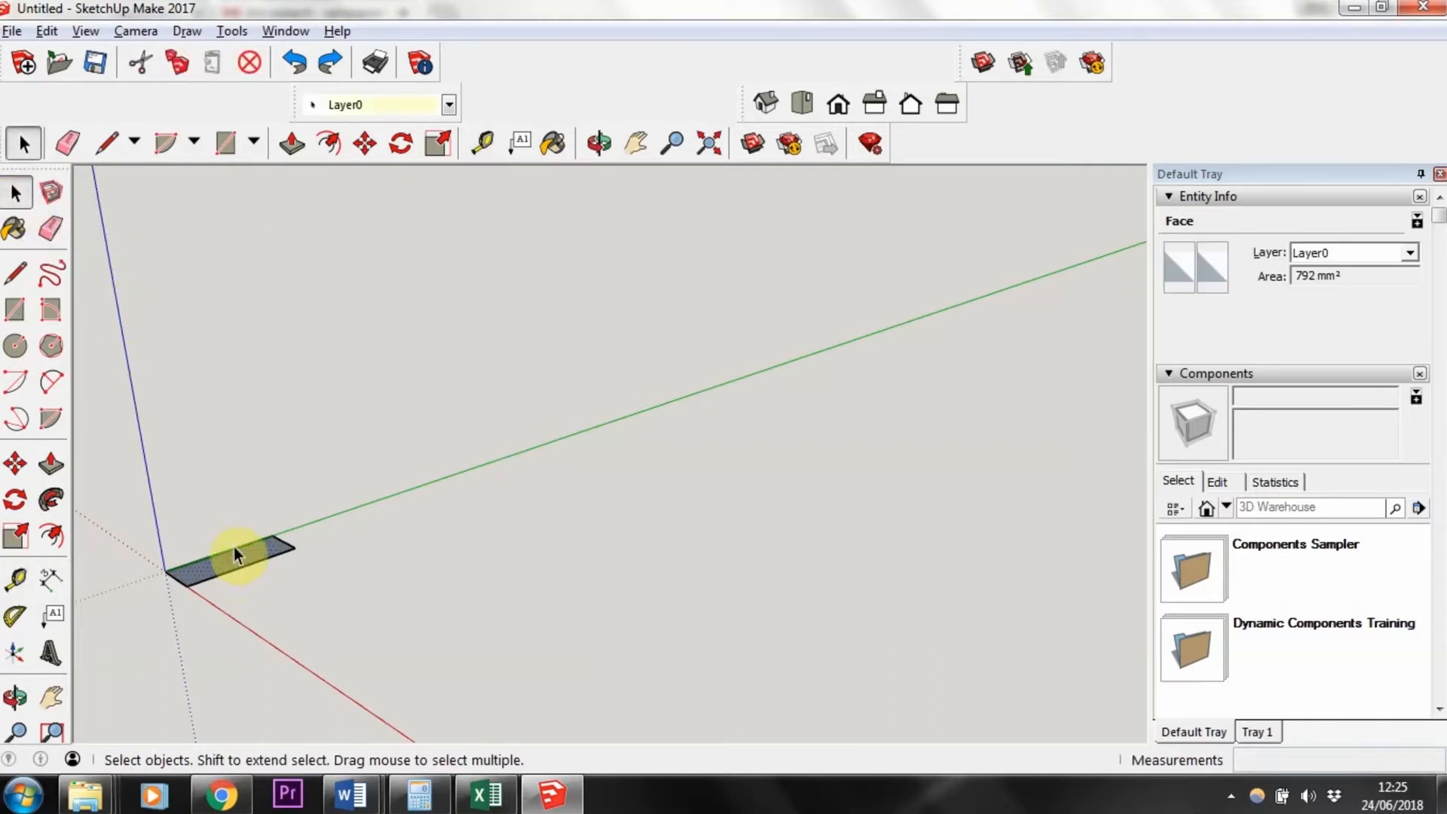
pyautogui.moveTo(243, 570); pyautogui.dragTo(406, 520, button='middle')
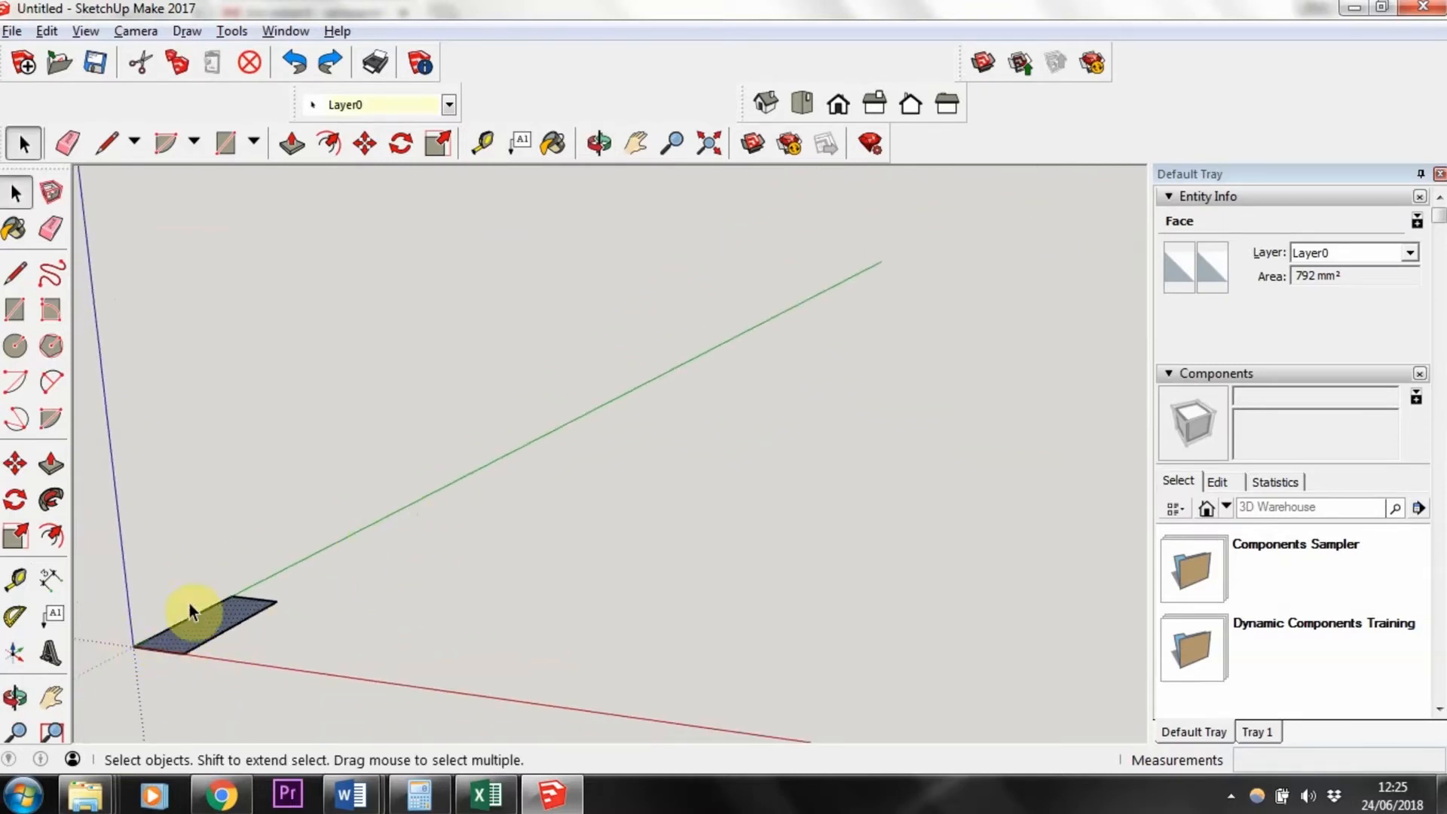
pyautogui.click(50, 466)
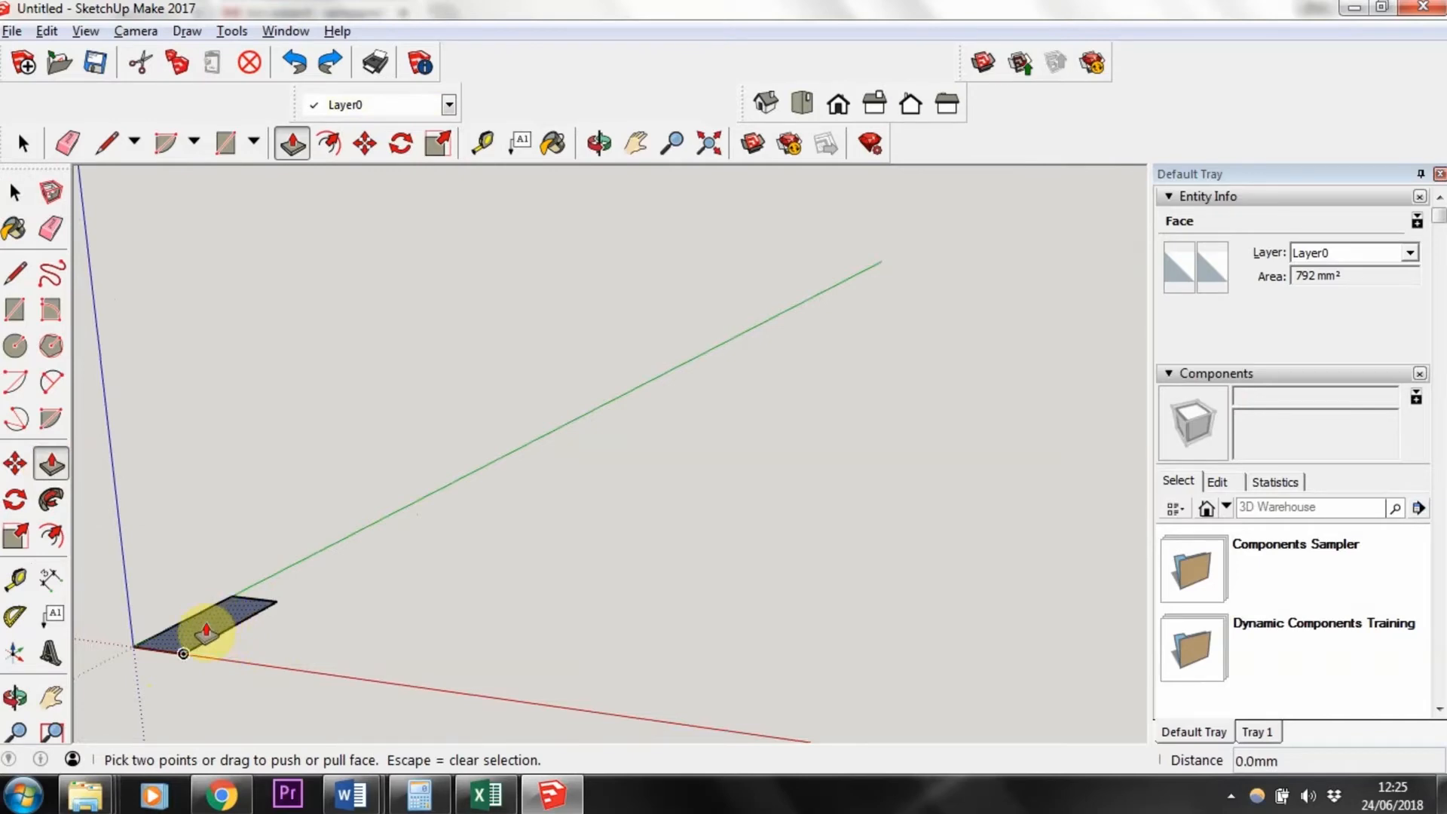
pyautogui.moveTo(206, 629); pyautogui.dragTo(187, 261)
pyautogui.scroll(-5, 186, 260)
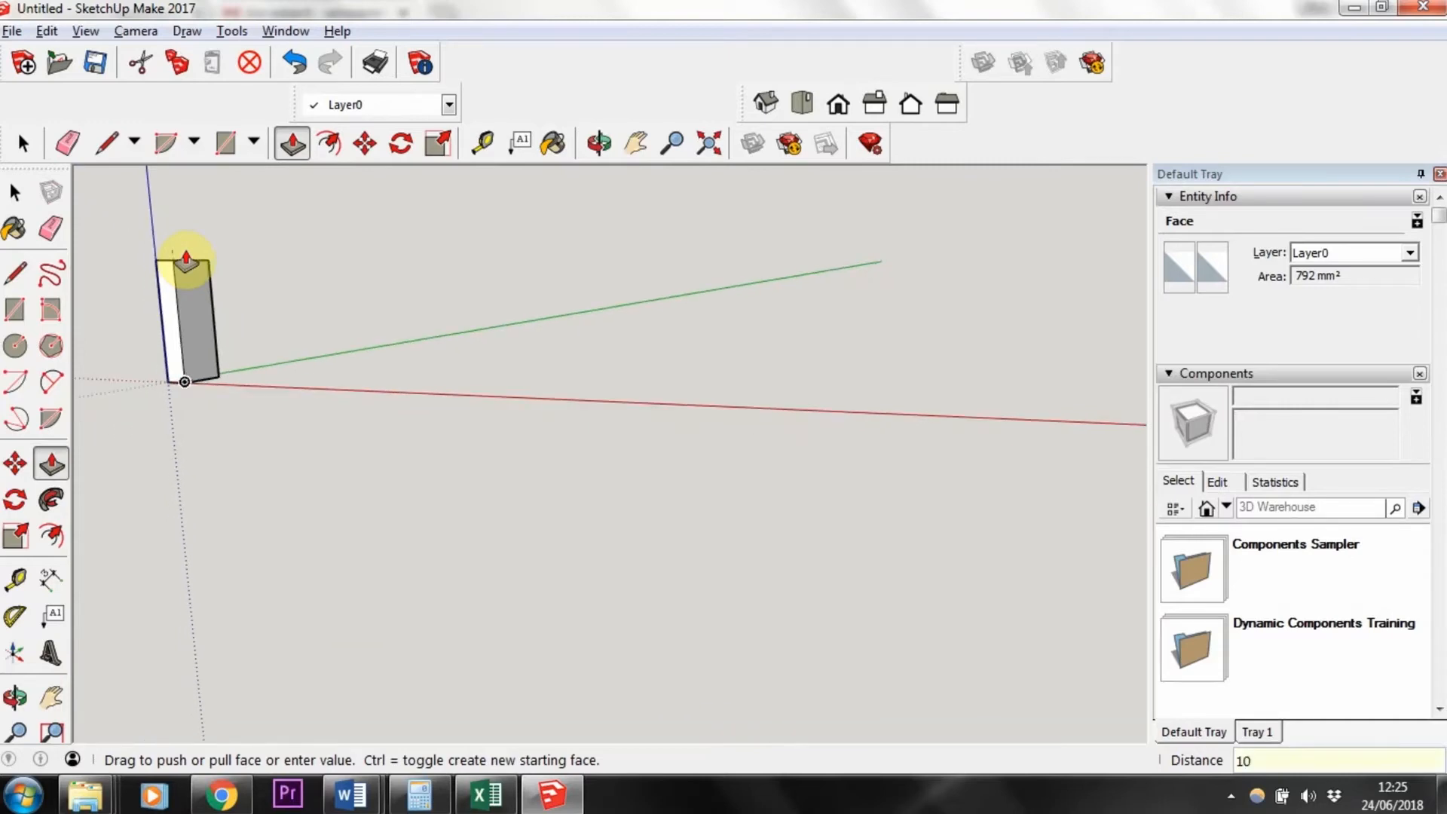
pyautogui.press('Return')
# Step: Inspect the extruded post from different zoom levels and angles
pyautogui.scroll(-3, 207, 294)
pyautogui.moveTo(207, 294); pyautogui.dragTo(227, 436, button='middle')
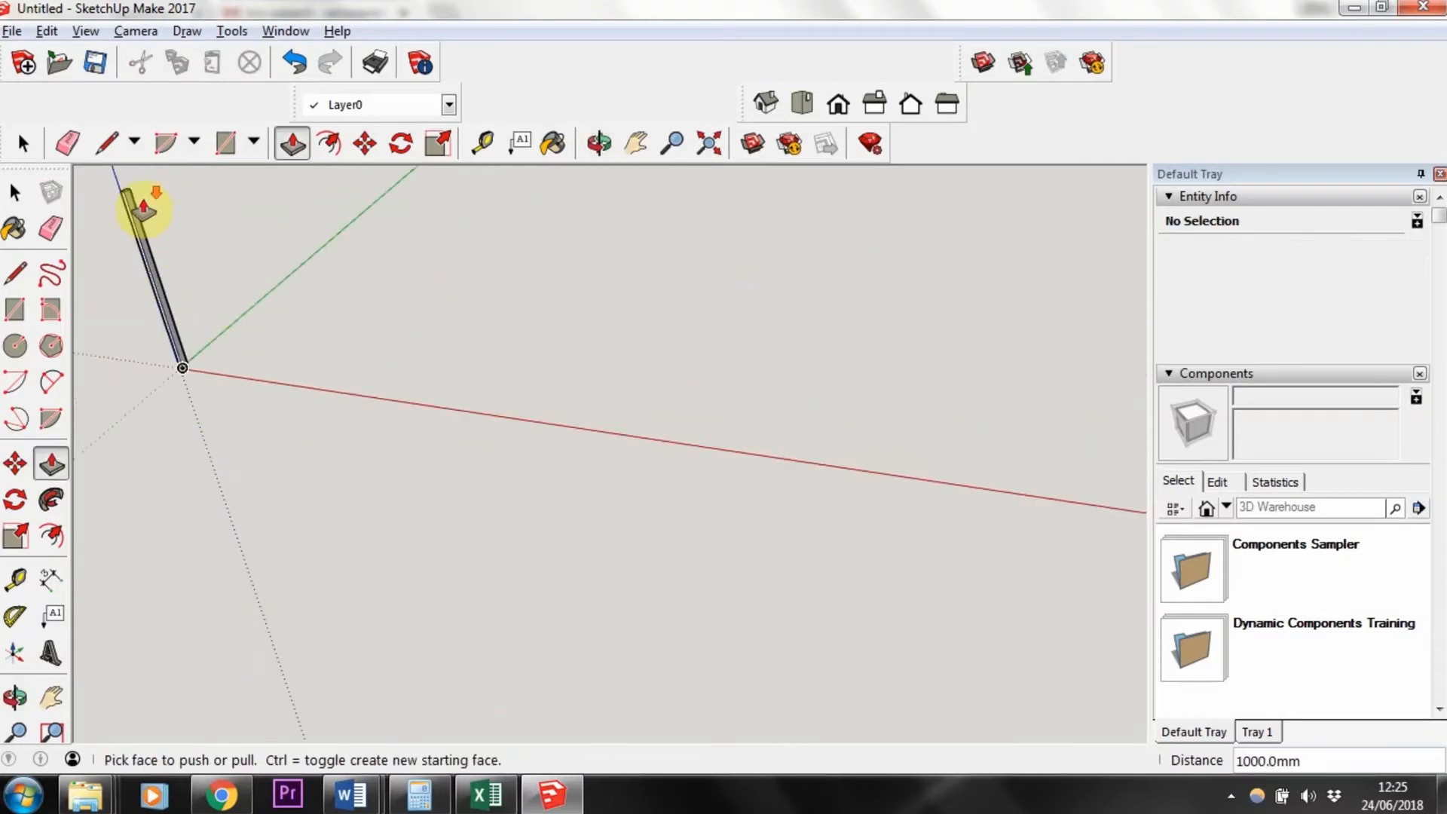
pyautogui.scroll(-2, 145, 201)
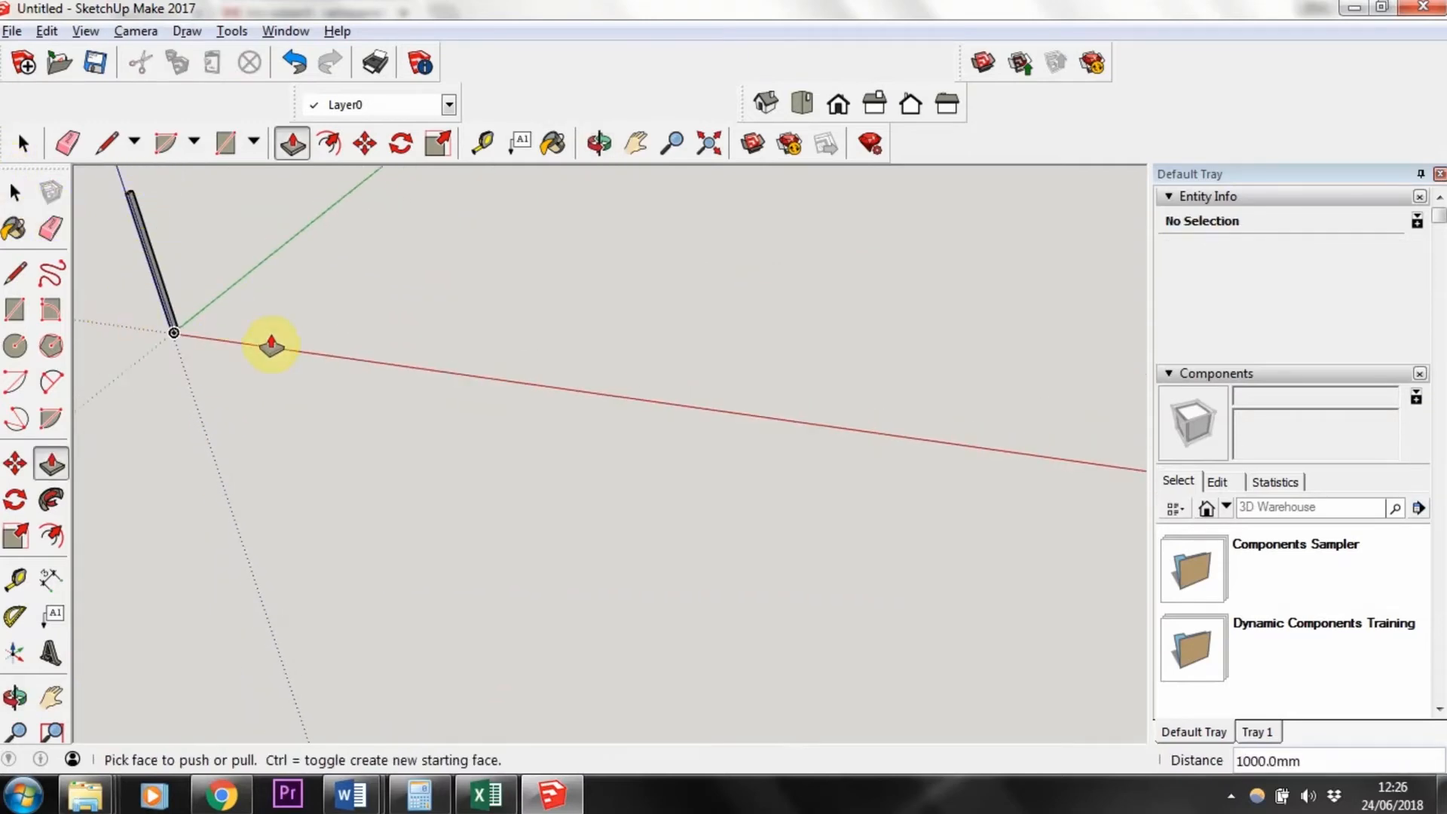
pyautogui.scroll(5, 128, 248)
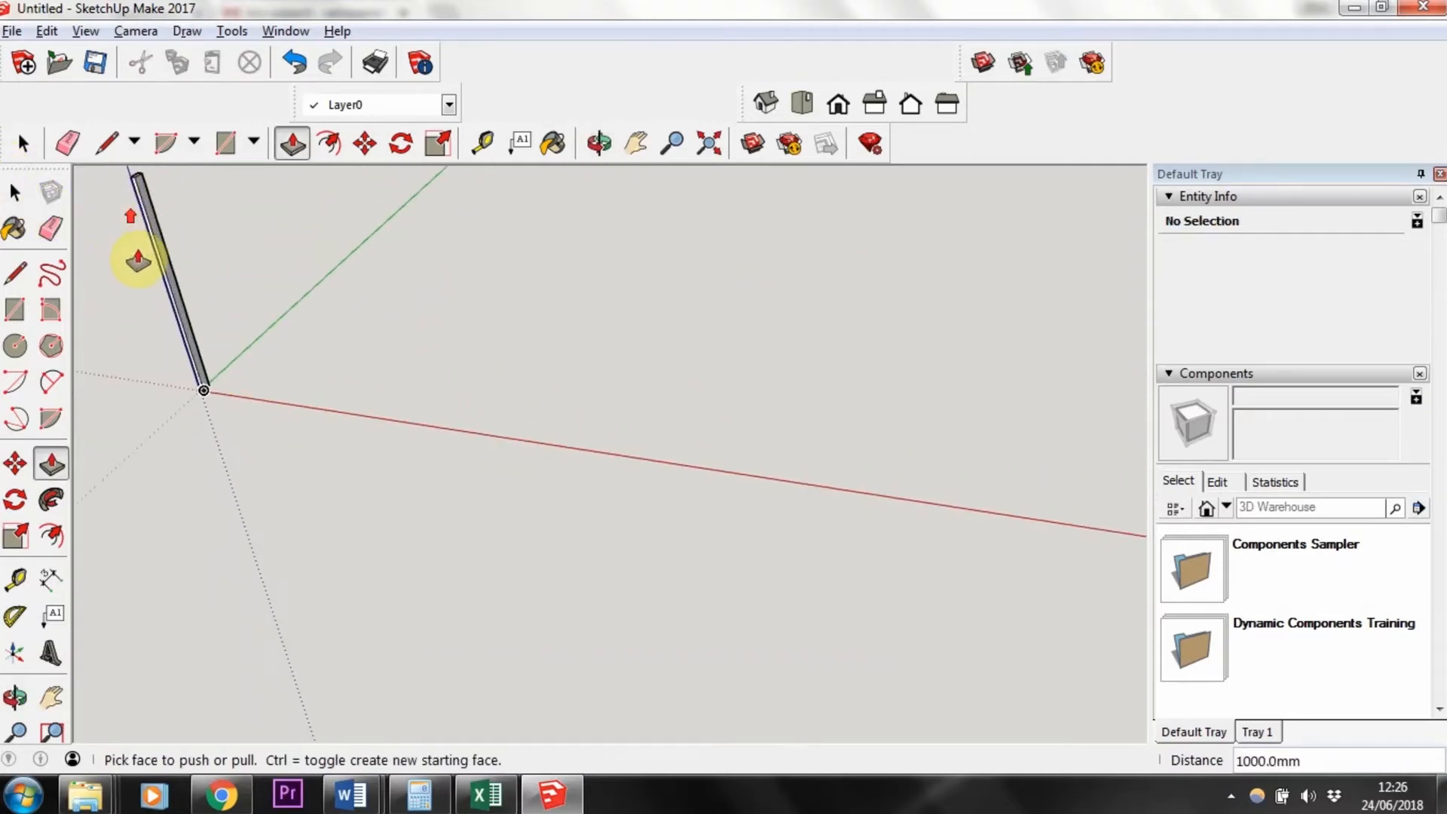
pyautogui.scroll(2, 201, 313)
pyautogui.scroll(-3, 201, 313)
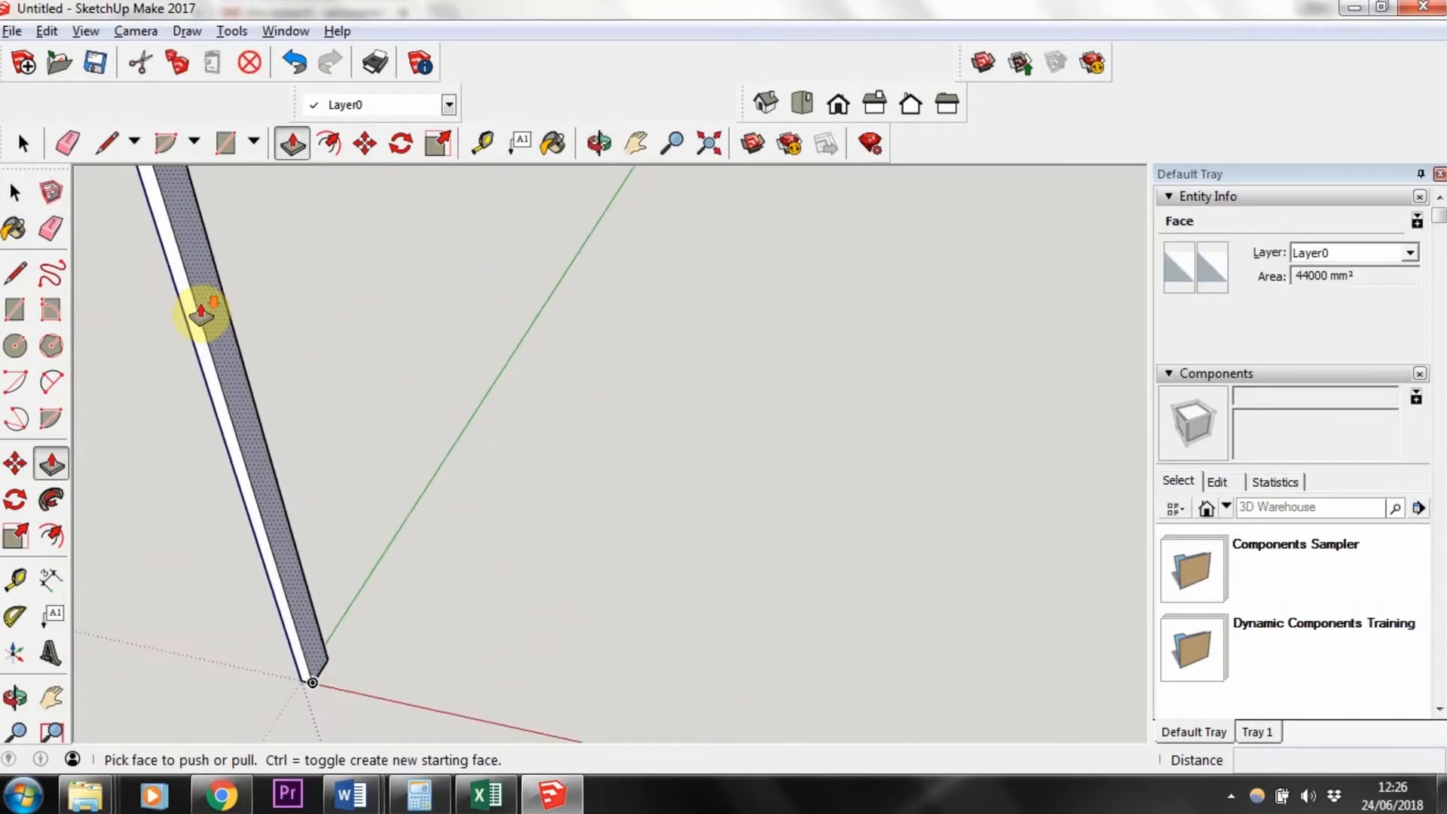
pyautogui.scroll(-2, 201, 313)
pyautogui.scroll(3, 202, 312)
pyautogui.scroll(-4, 201, 313)
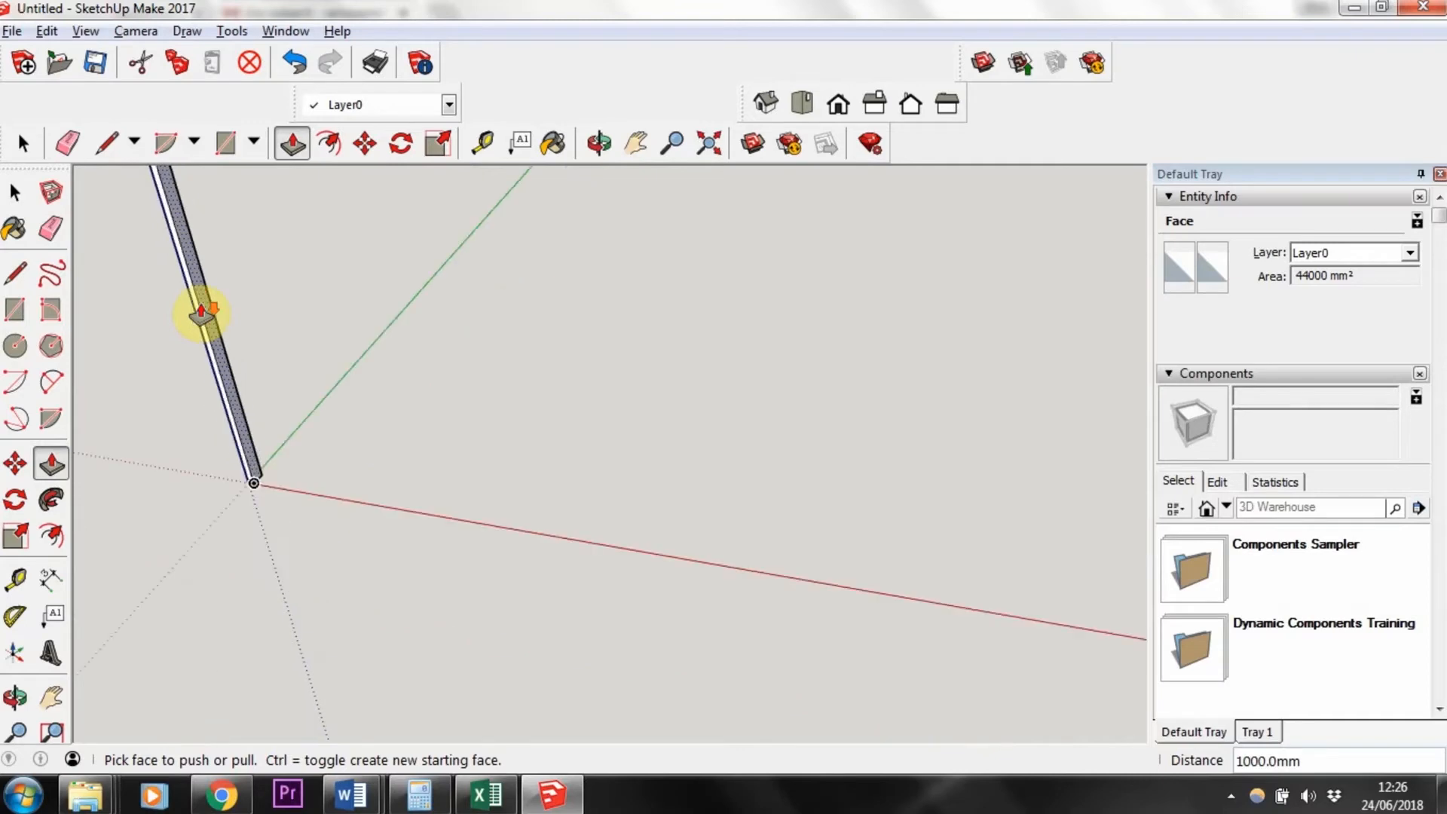
pyautogui.click(14, 193)
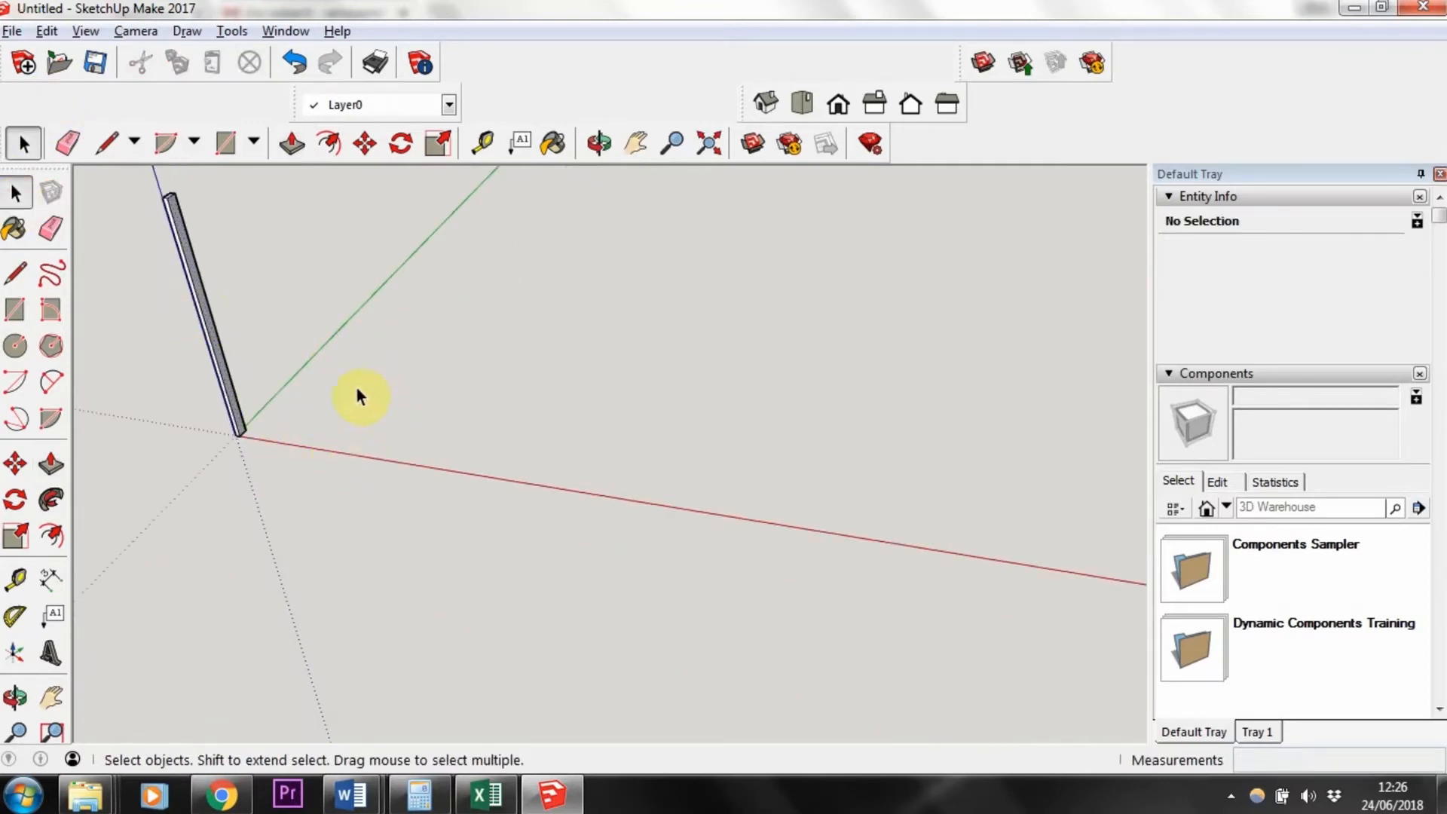
pyautogui.moveTo(357, 389); pyautogui.dragTo(328, 441, button='middle')
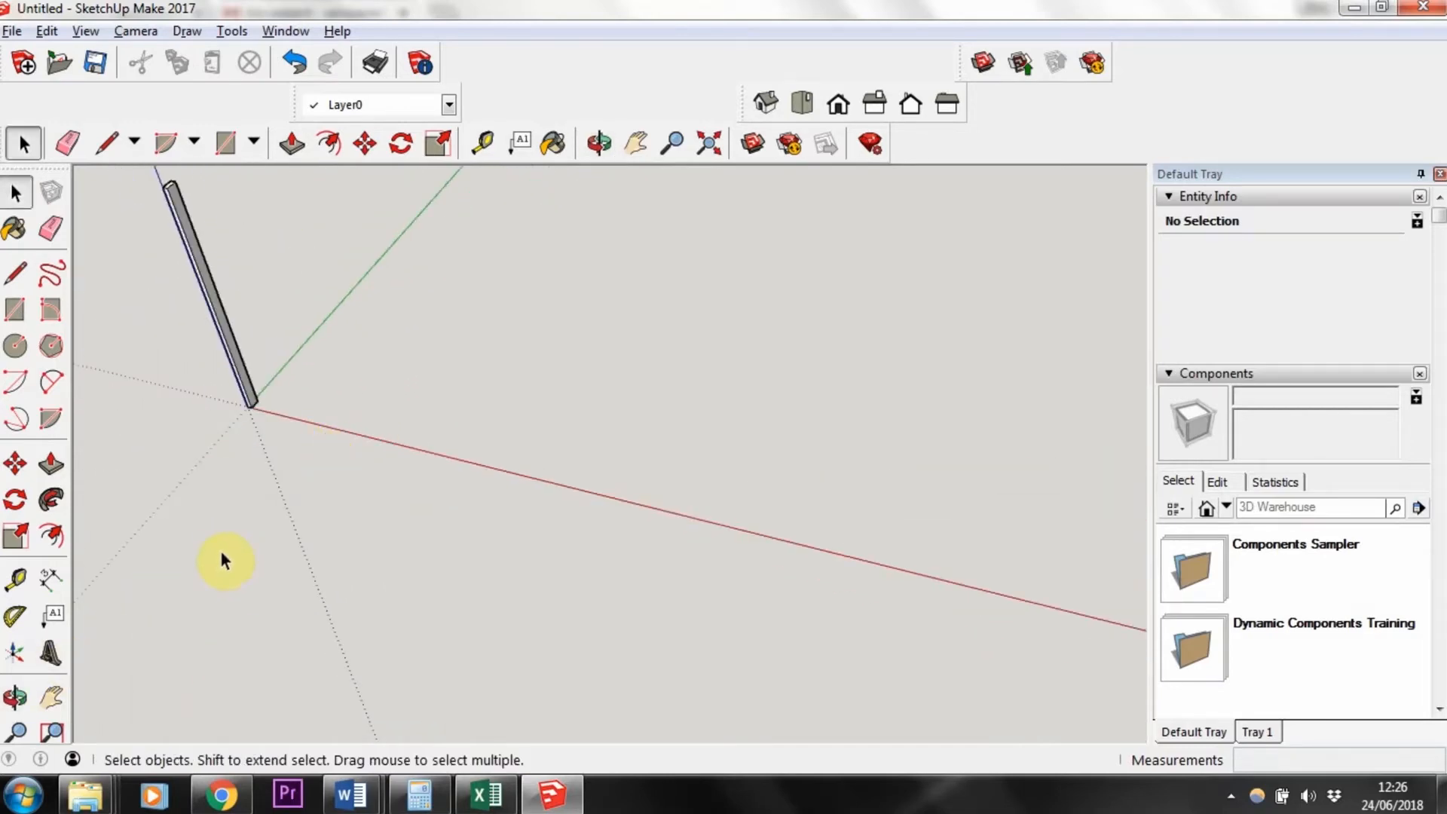
pyautogui.moveTo(233, 550); pyautogui.dragTo(234, 549, button='middle')
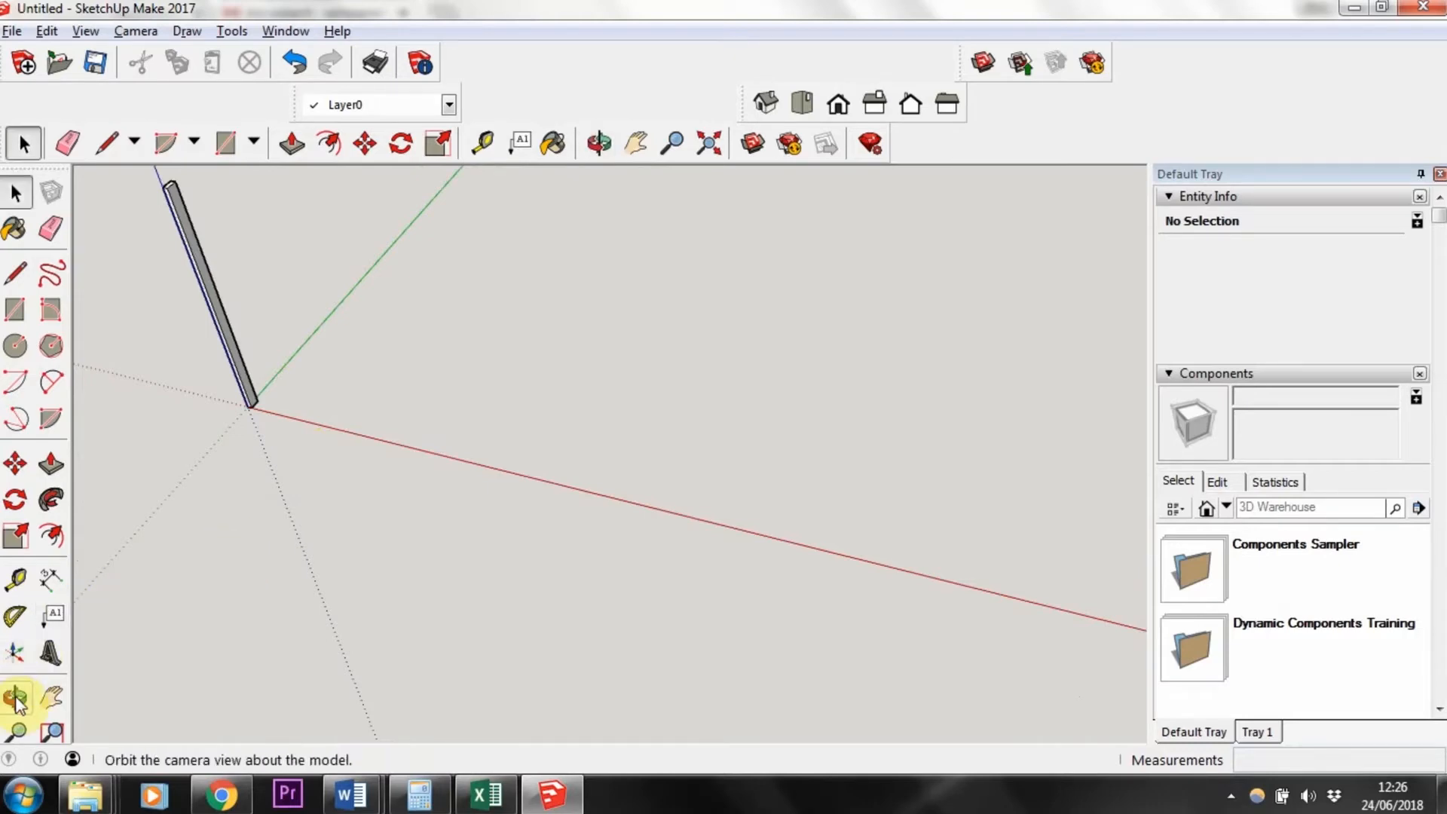
# Step: Select the entire extruded post and delete it
pyautogui.moveTo(405, 546); pyautogui.dragTo(406, 544, button='middle')
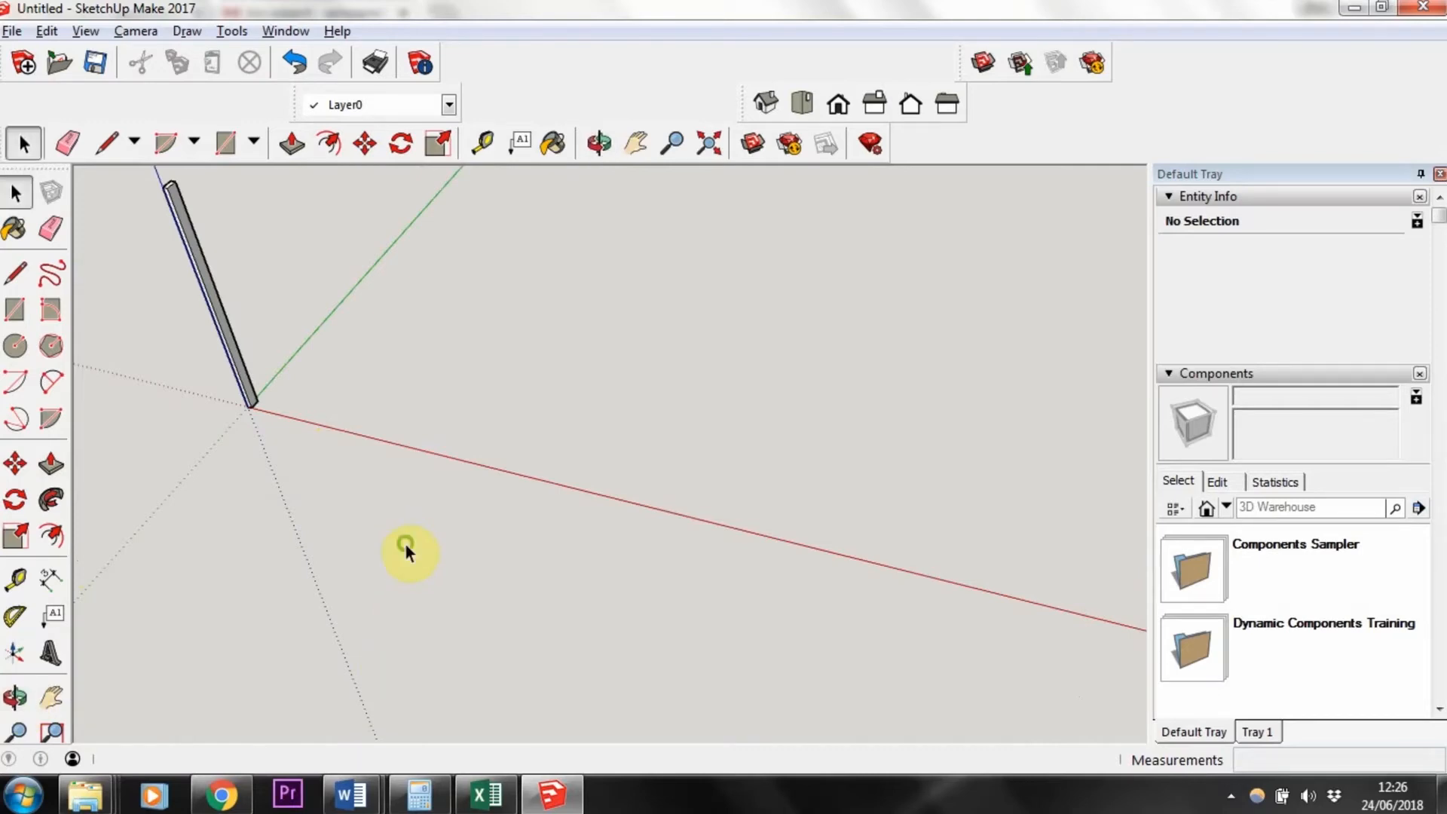
pyautogui.click(15, 698)
pyautogui.moveTo(375, 536); pyautogui.dragTo(317, 491)
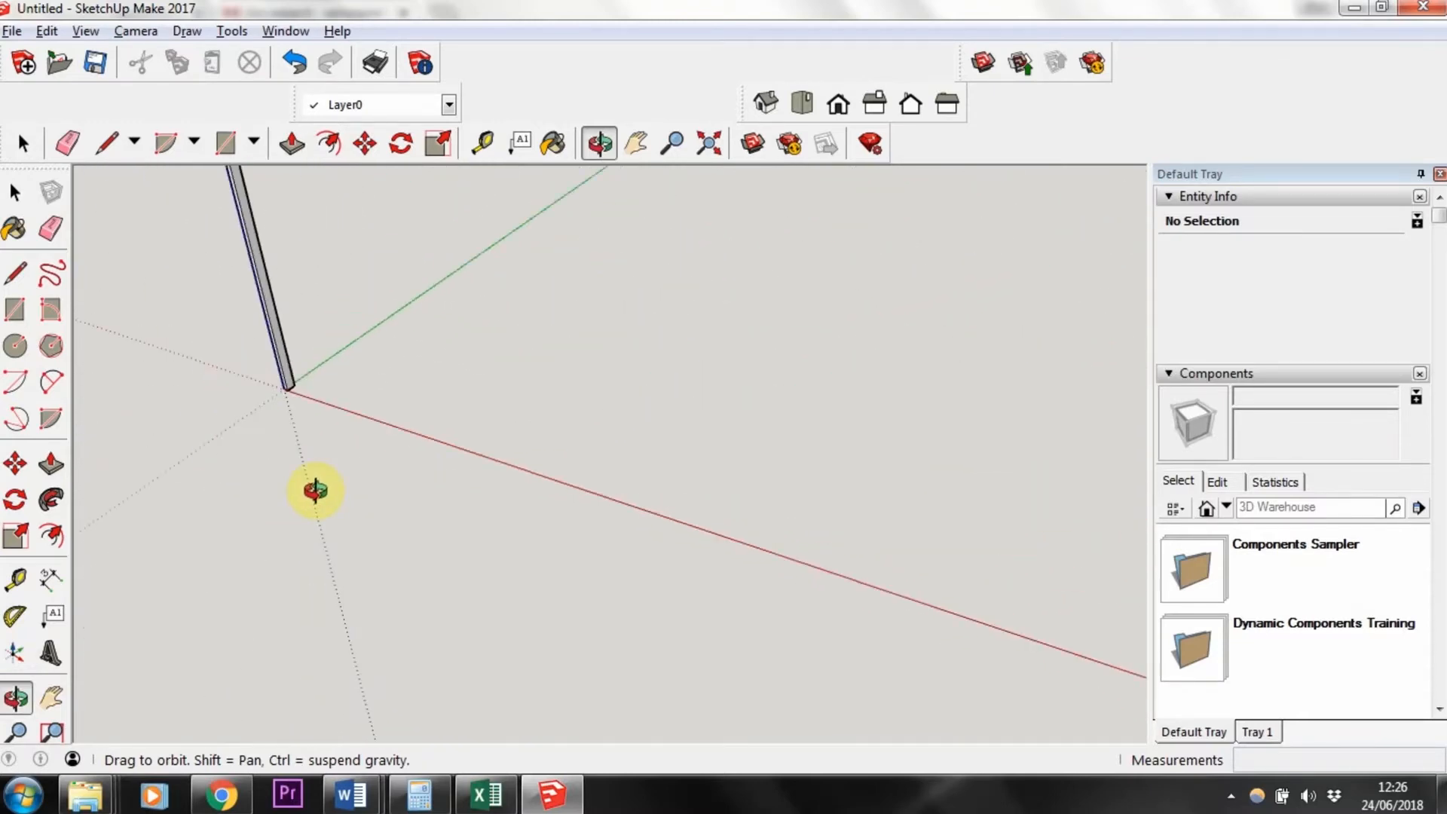
pyautogui.click(13, 193)
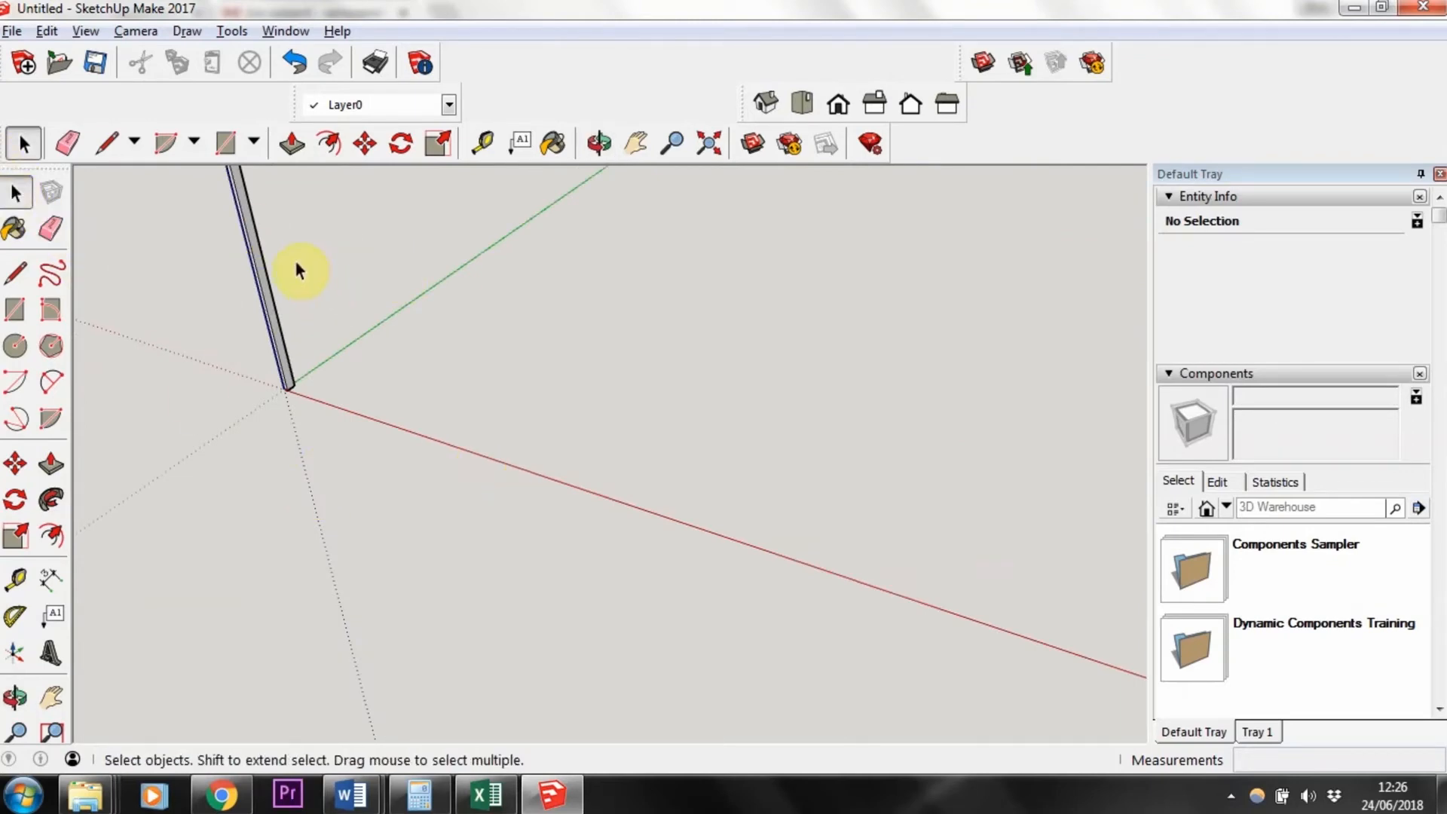
pyautogui.moveTo(297, 261); pyautogui.dragTo(708, 499)
pyautogui.click(379, 269)
pyautogui.moveTo(379, 264); pyautogui.dragTo(689, 499)
pyautogui.click(249, 222)
pyautogui.moveTo(444, 373); pyautogui.dragTo(444, 372)
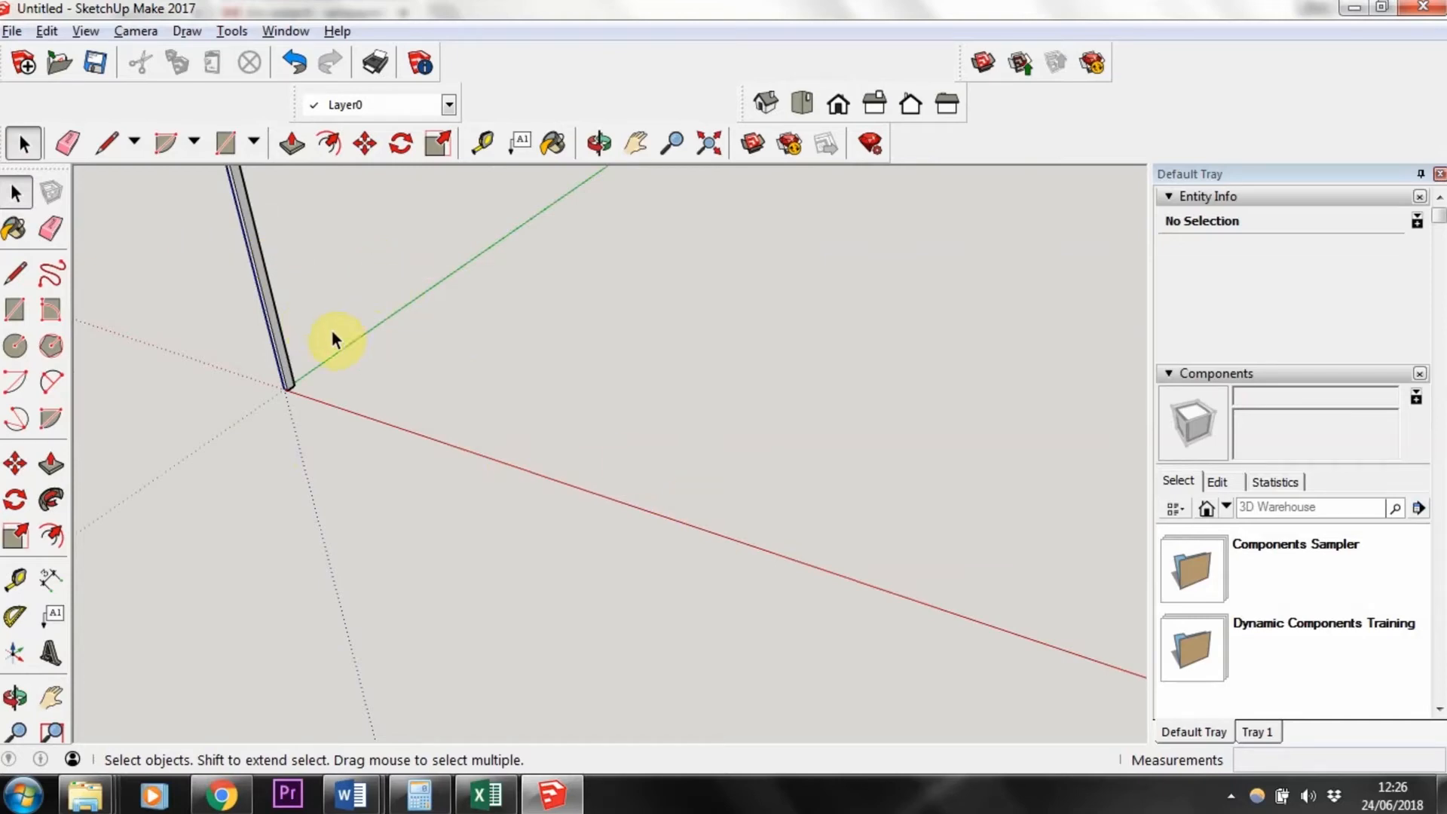
pyautogui.click(52, 703)
pyautogui.moveTo(306, 395); pyautogui.dragTo(519, 549)
pyautogui.moveTo(495, 484); pyautogui.dragTo(462, 486)
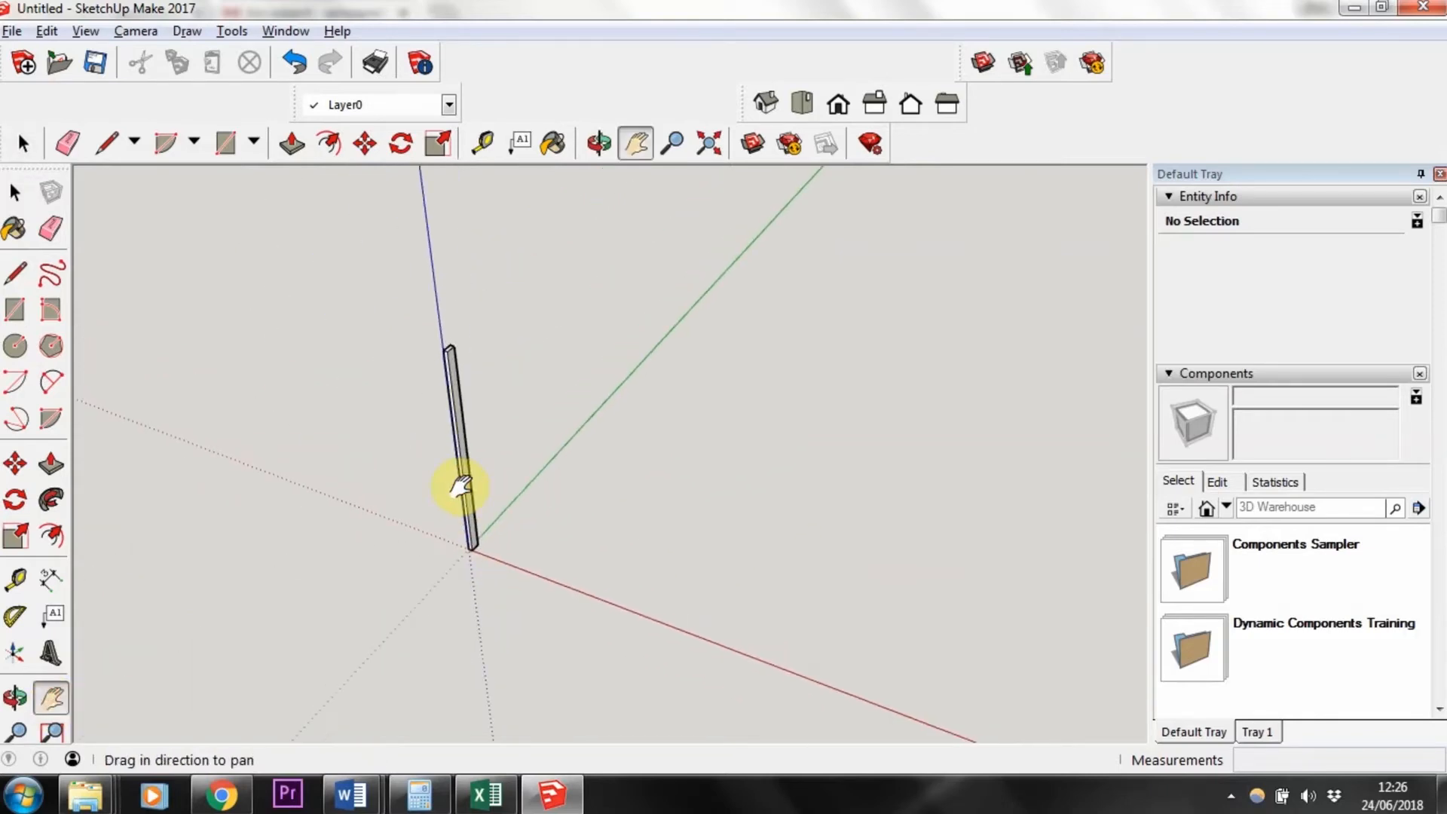
pyautogui.scroll(2, 462, 486)
pyautogui.scroll(2, 457, 383)
pyautogui.scroll(-1, 462, 385)
pyautogui.press('space')
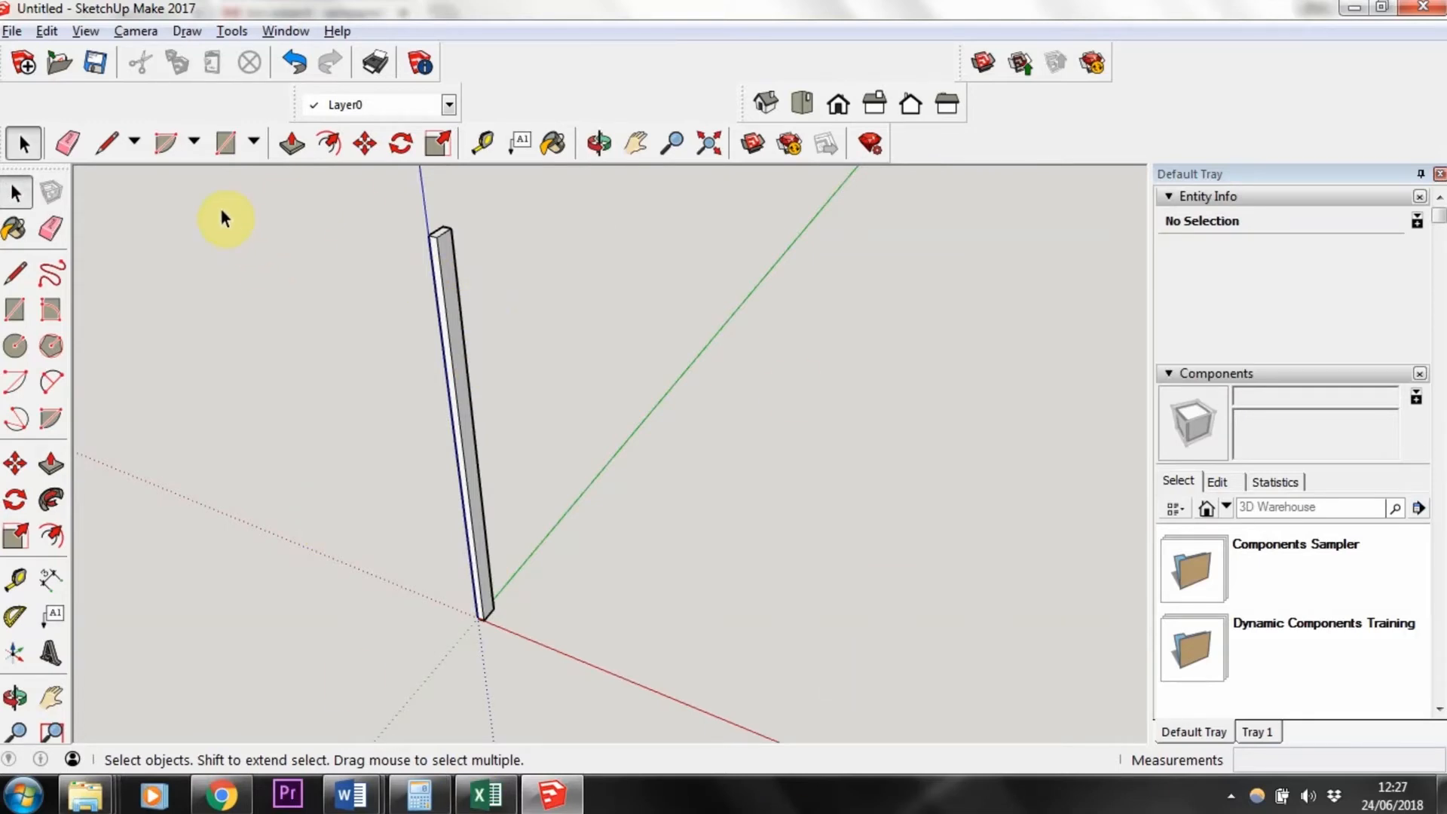
pyautogui.moveTo(281, 237); pyautogui.dragTo(281, 237)
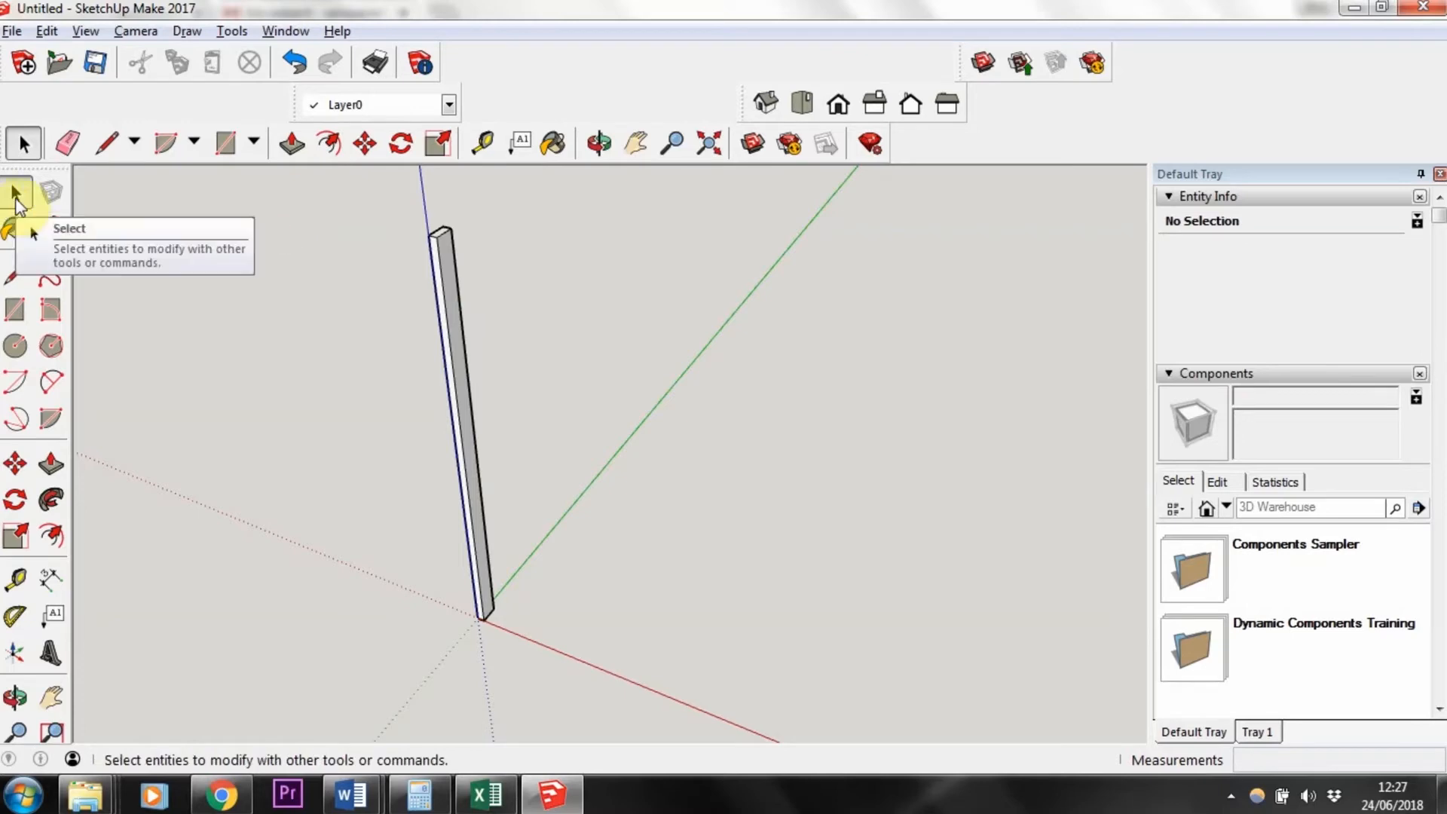
pyautogui.moveTo(255, 222); pyautogui.dragTo(778, 671)
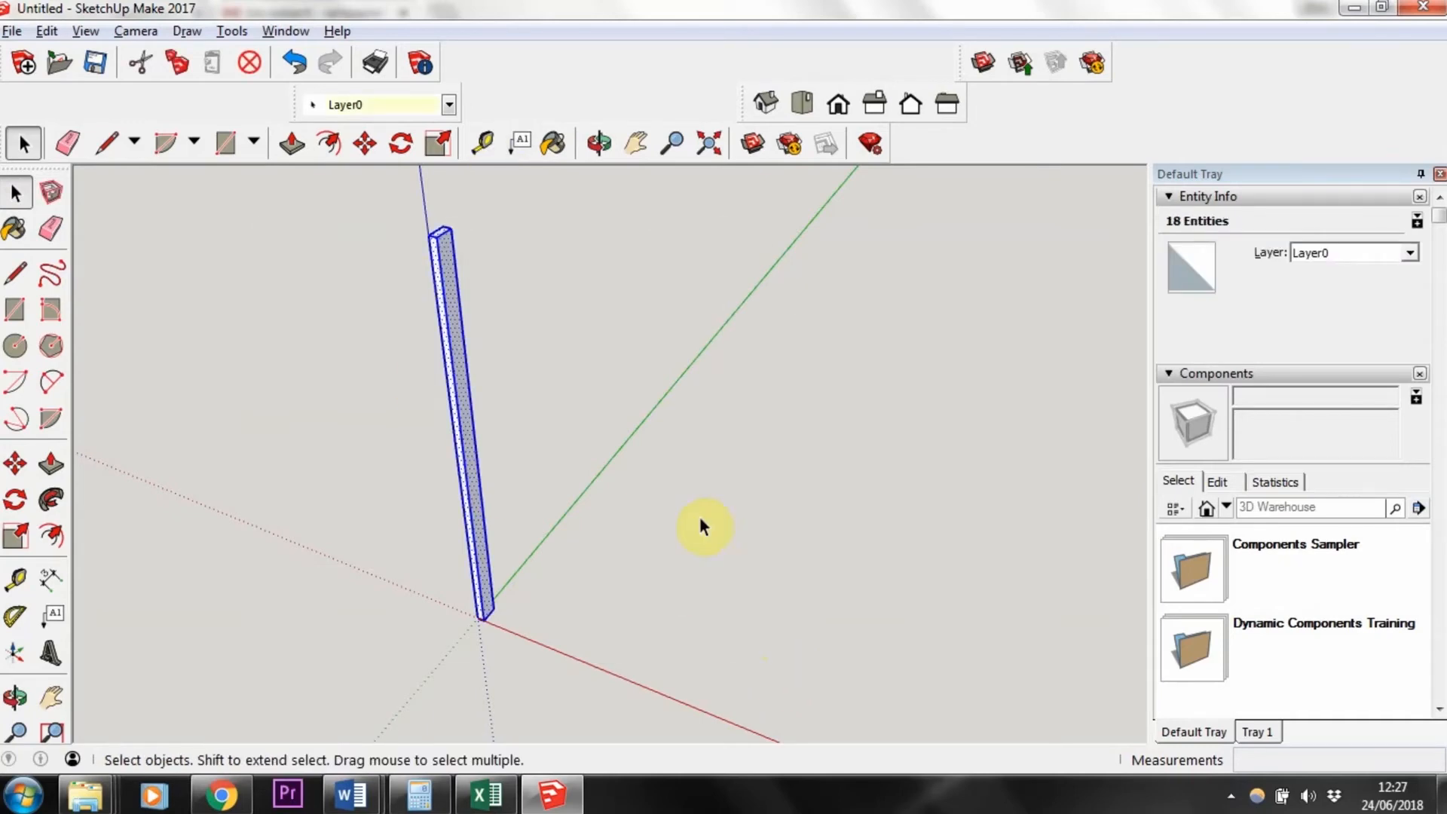
pyautogui.press('Delete')
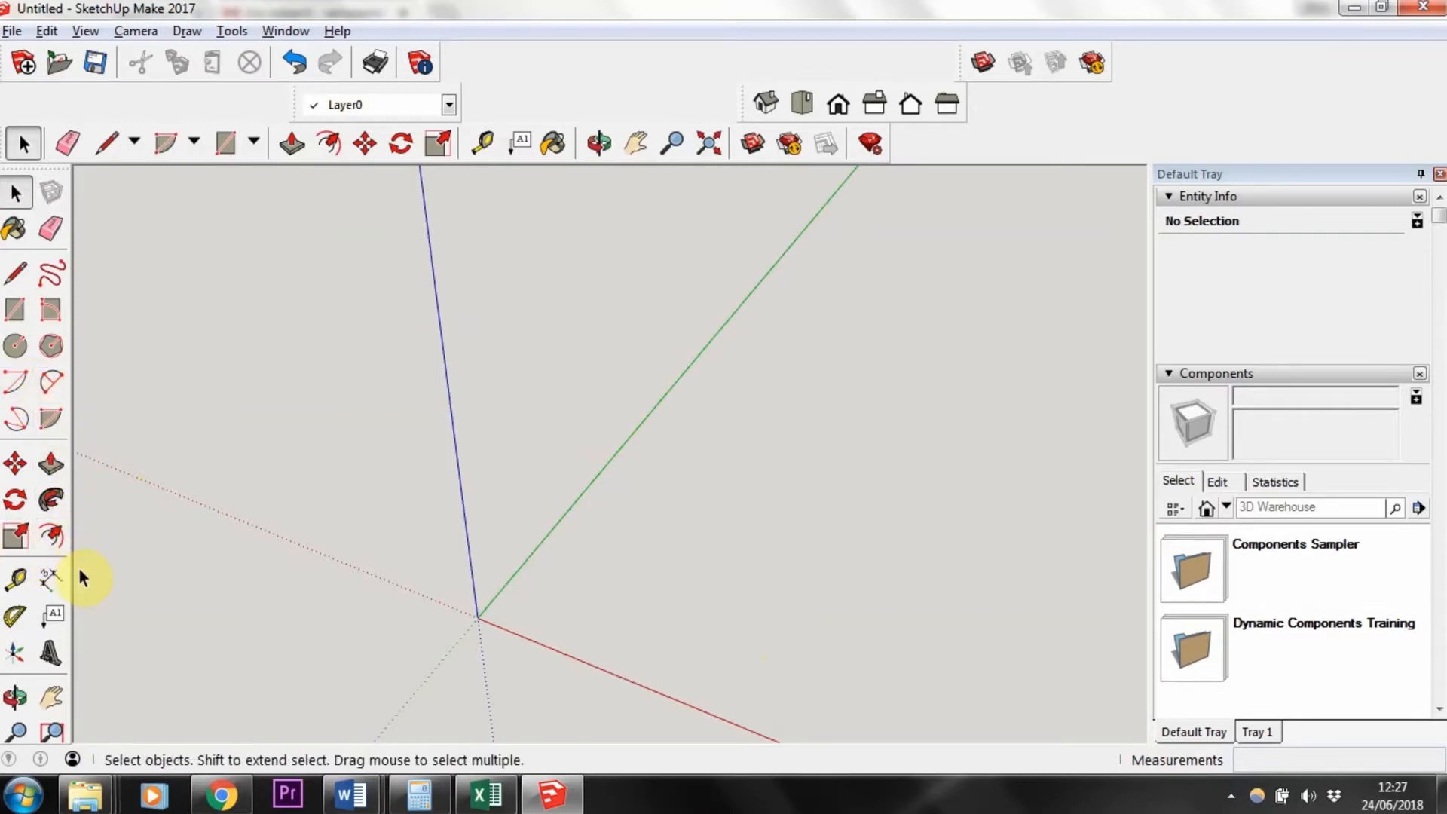
# Step: Draw a circle centred on the origin with a radius of 200 mm
pyautogui.click(15, 346)
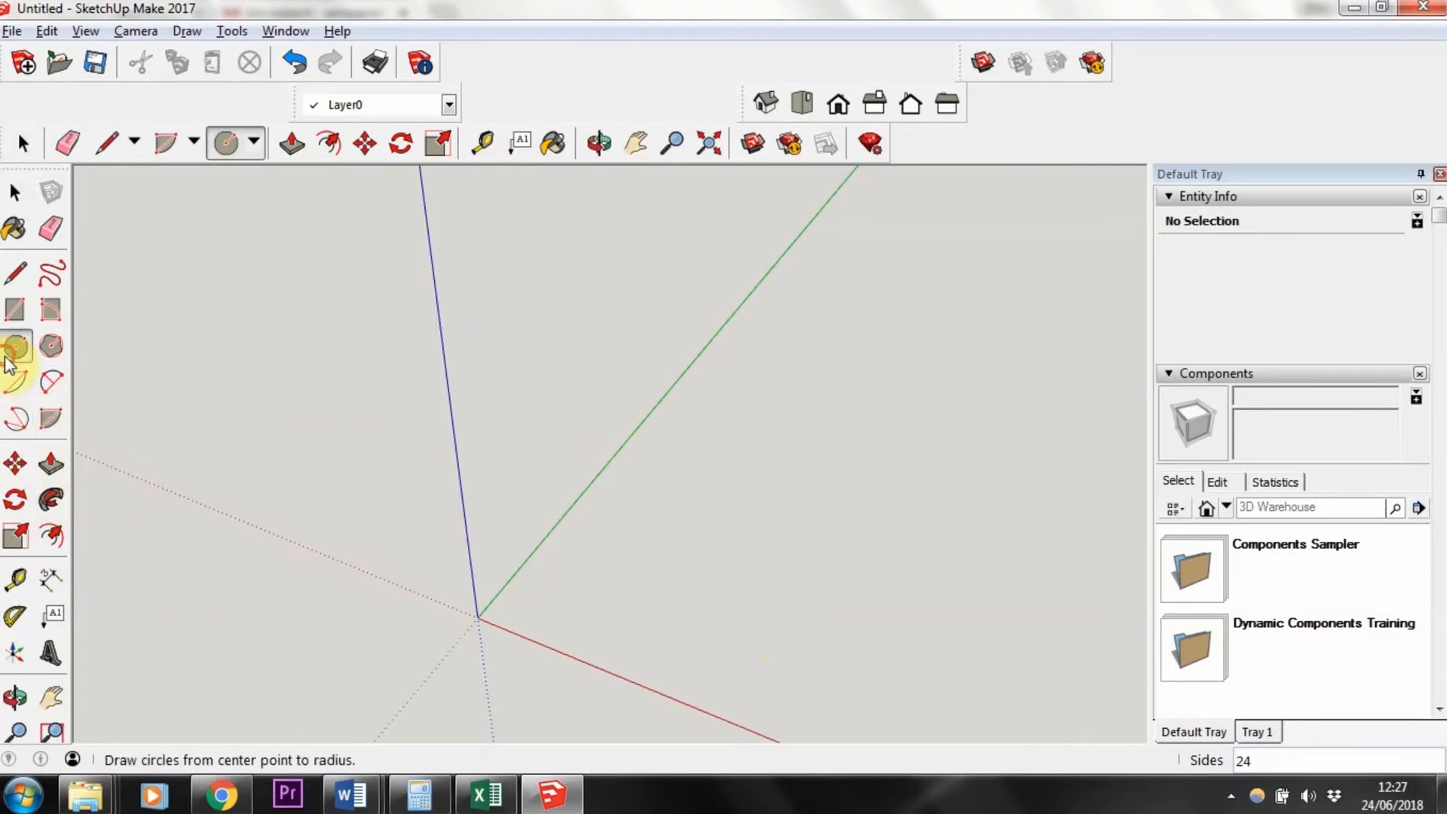
pyautogui.click(478, 617)
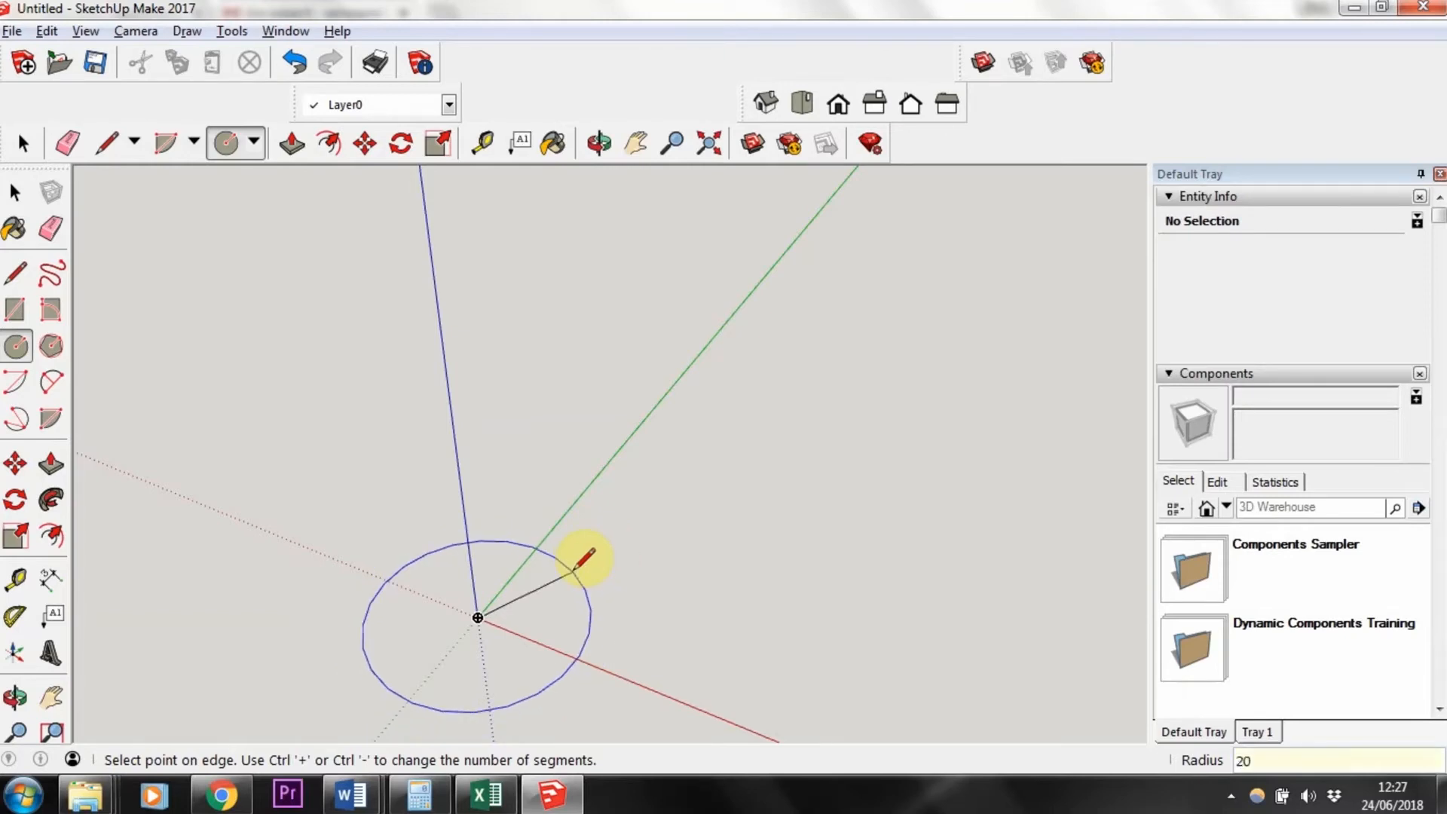
pyautogui.press('Return')
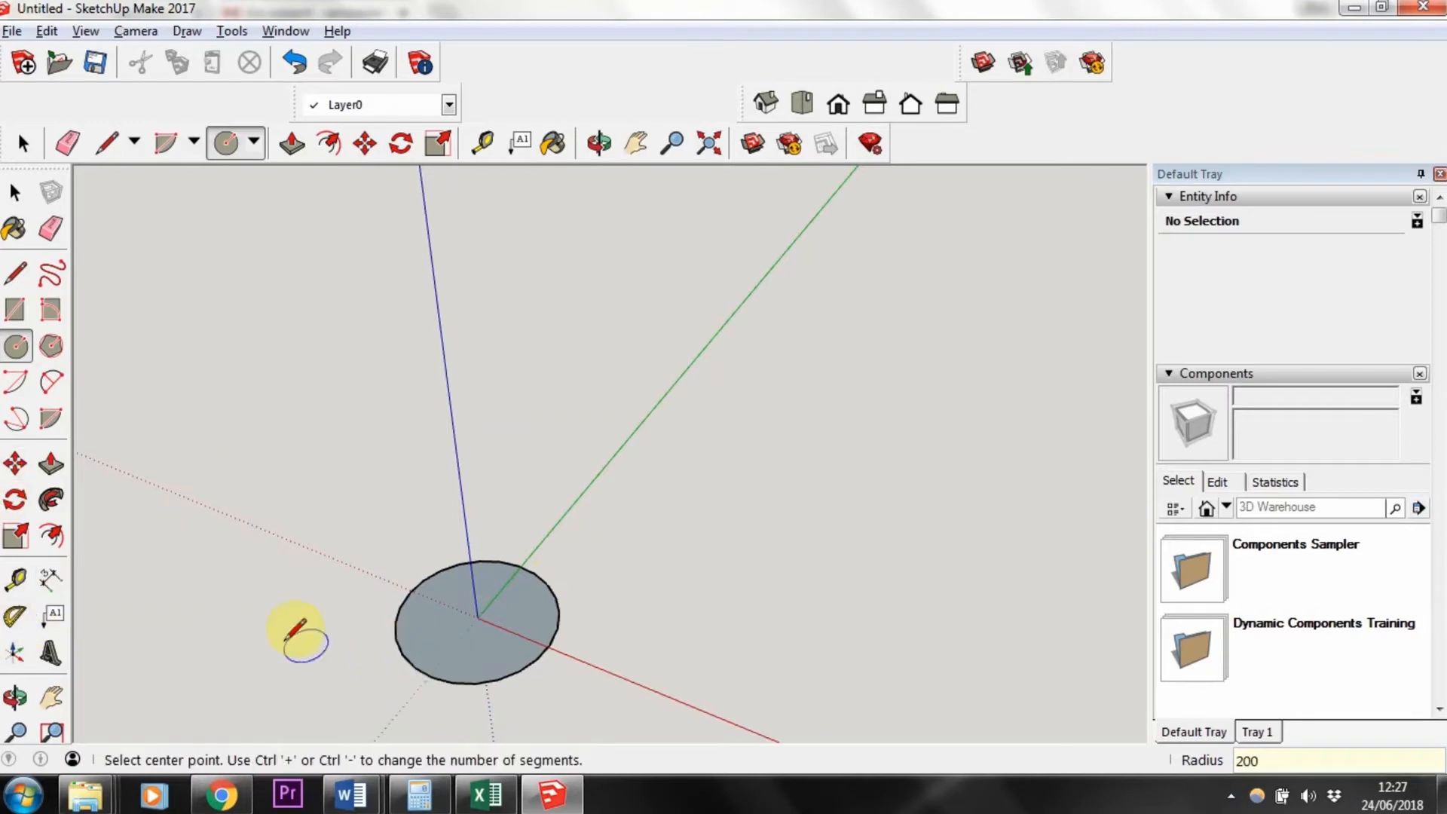
# Step: Measure outward from the circle's centre with the Tape Measure tool
pyautogui.click(15, 584)
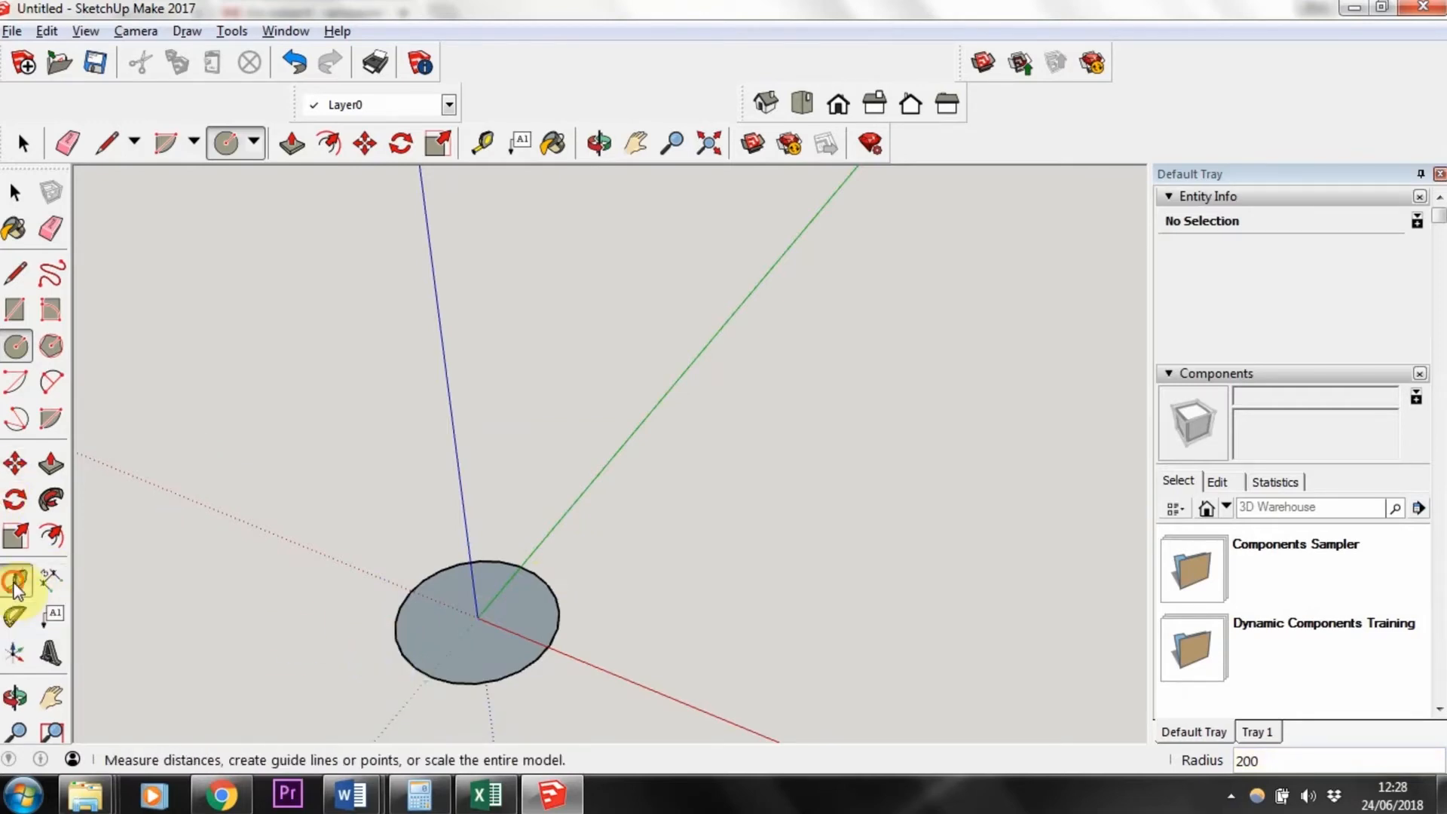
pyautogui.click(478, 617)
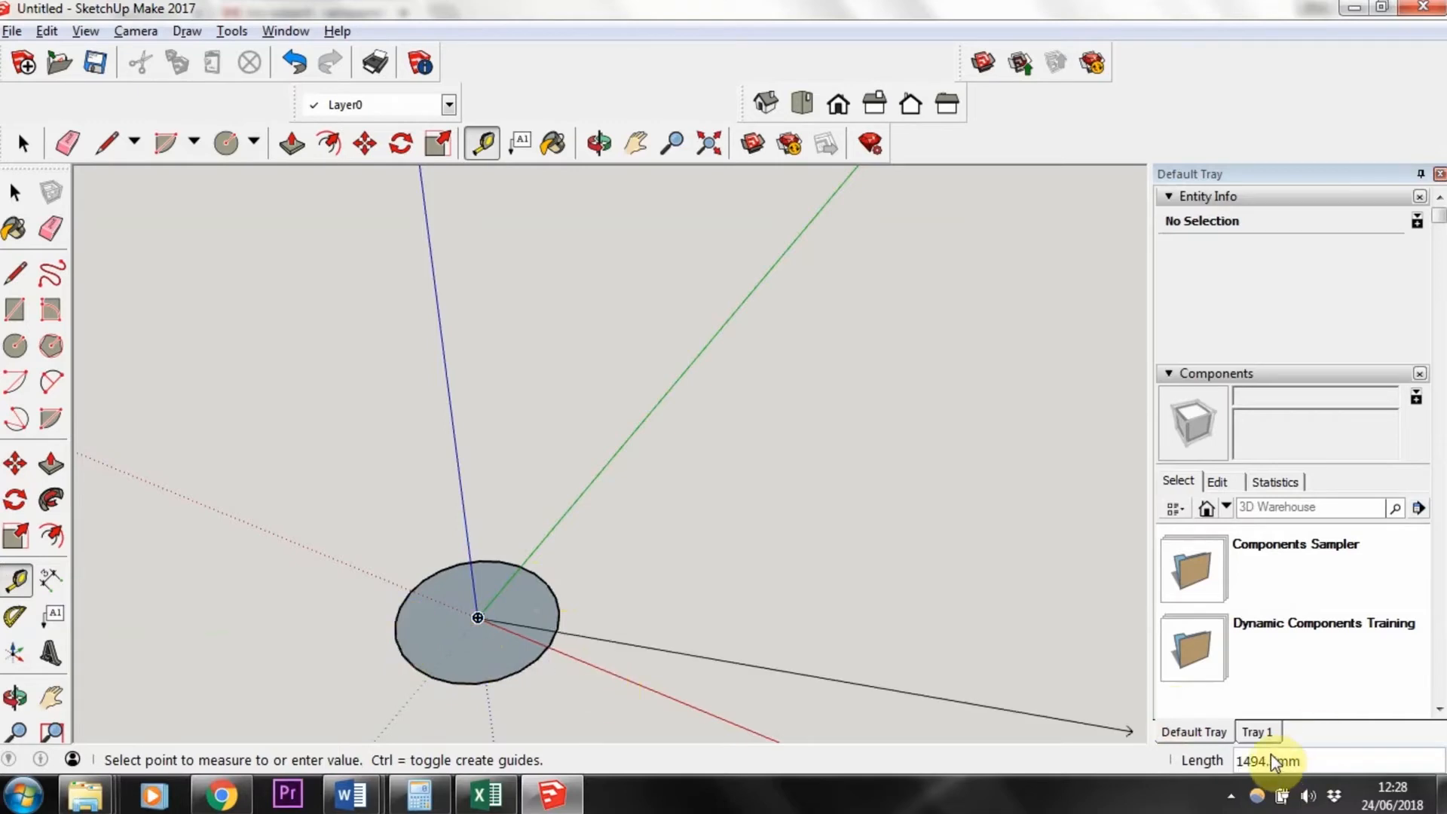
pyautogui.click(10, 194)
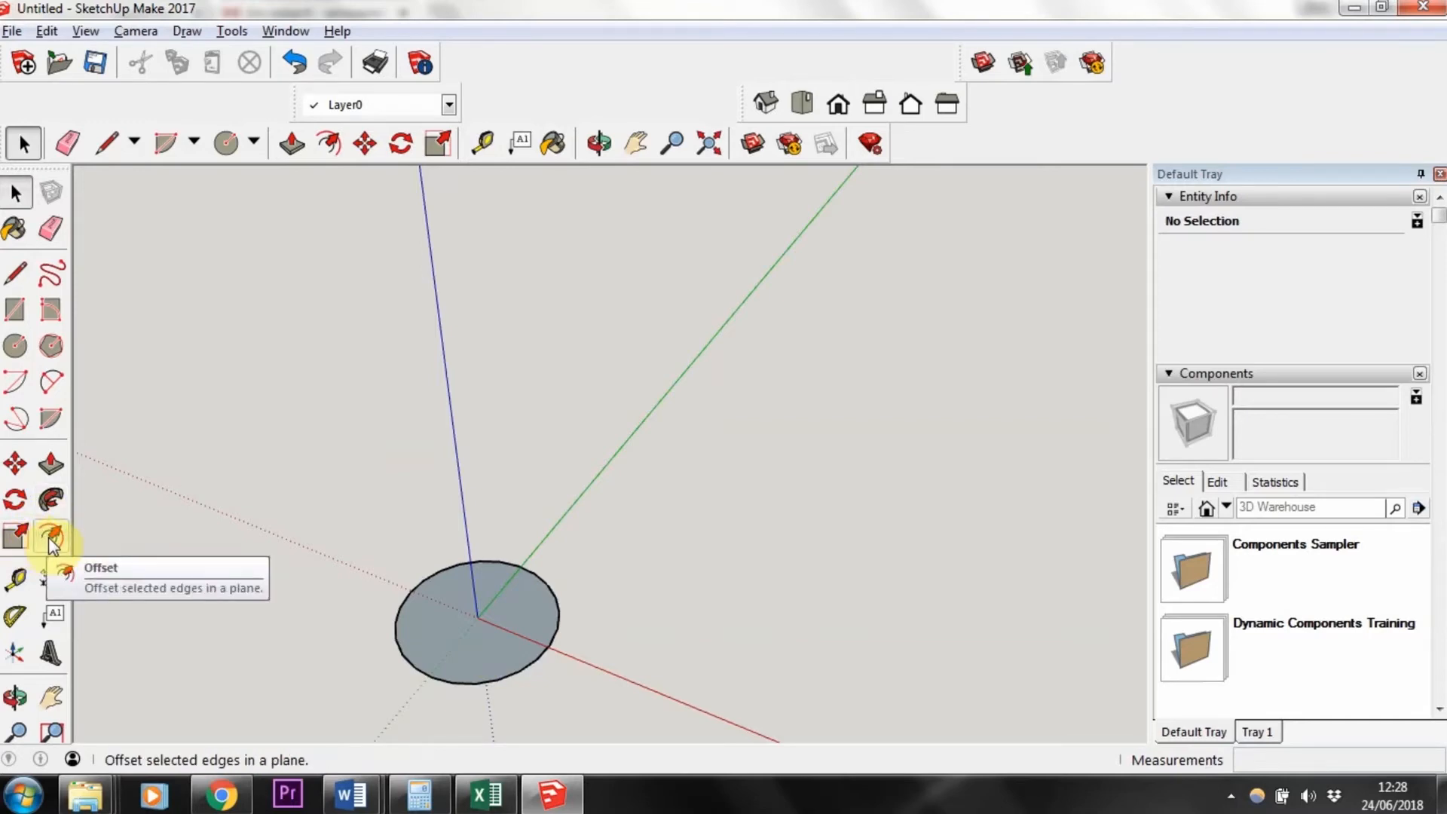
# Step: Offset the circle's edge outward by 10 mm
pyautogui.press('o')
pyautogui.moveTo(453, 685); pyautogui.dragTo(336, 612)
pyautogui.press('space')
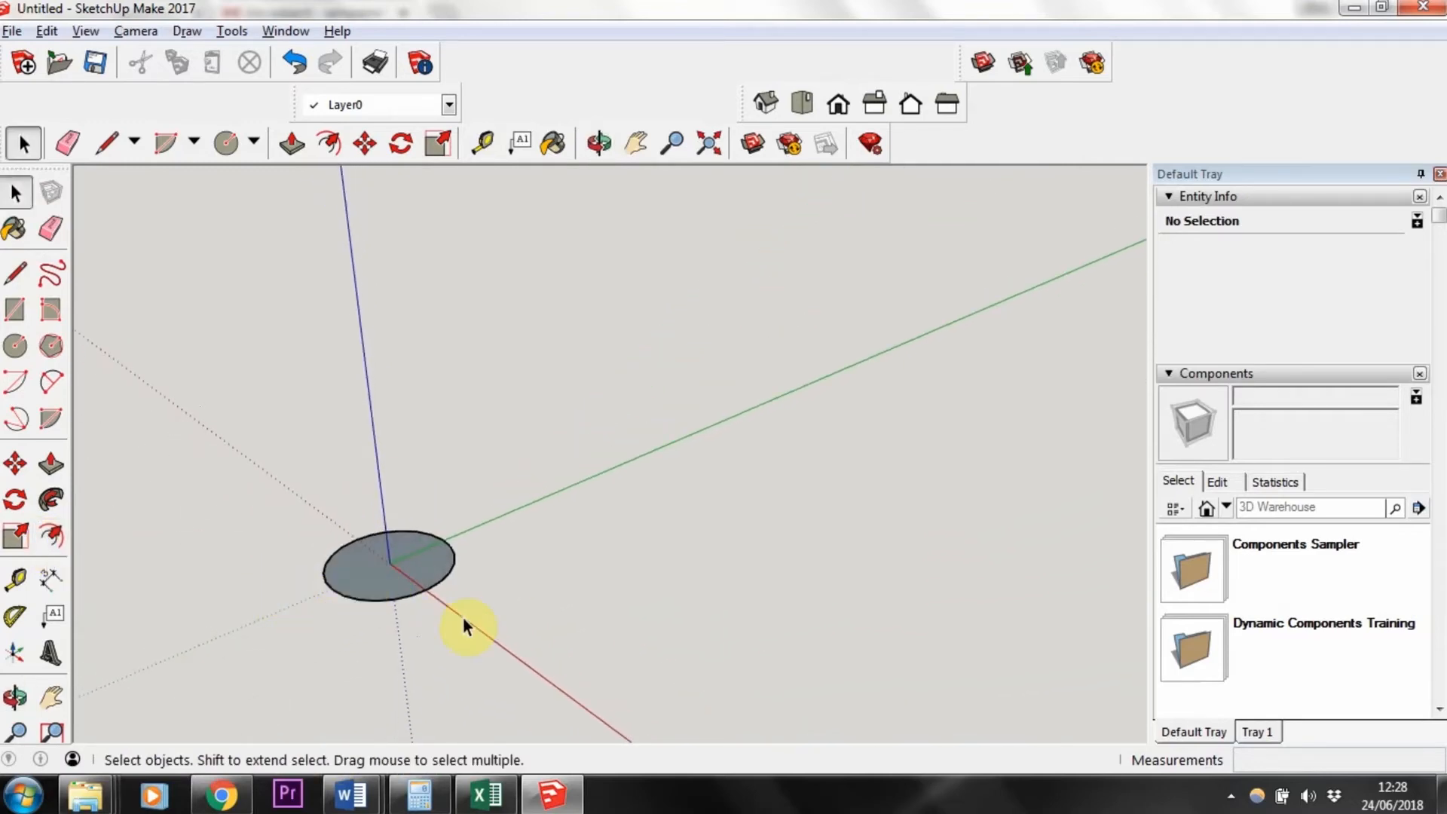
pyautogui.click(50, 538)
pyautogui.click(391, 595)
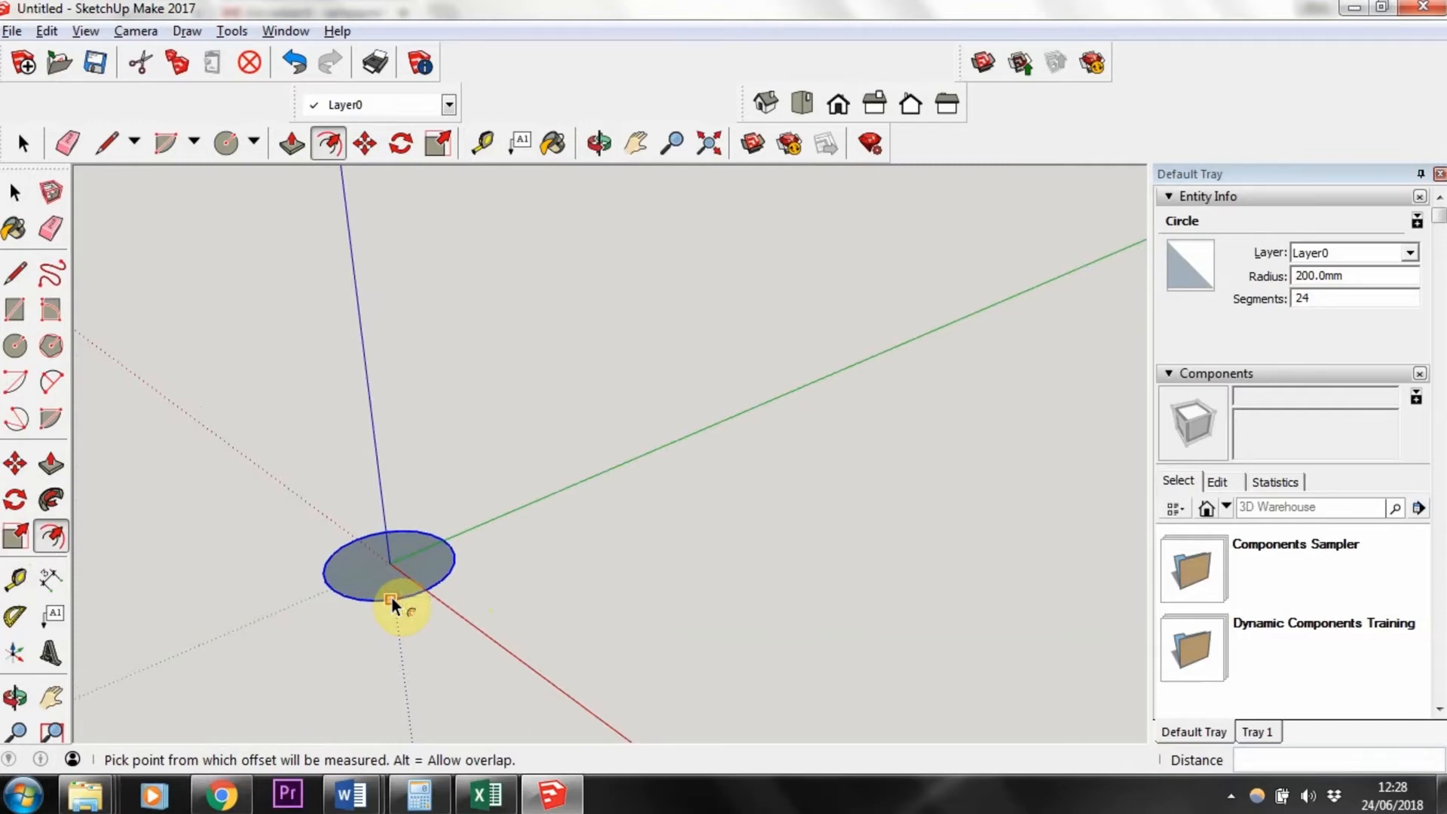
pyautogui.click(391, 596)
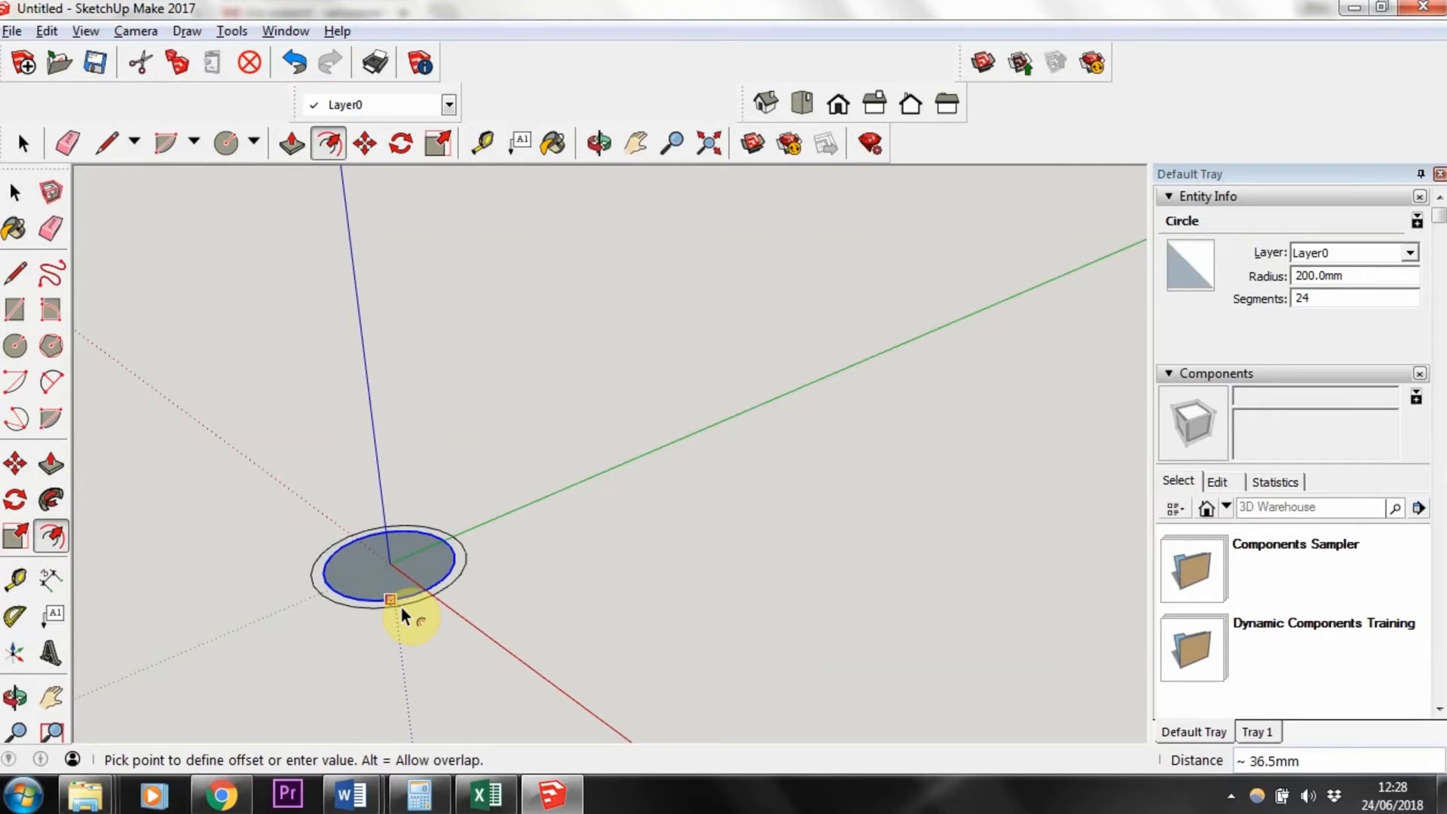
pyautogui.scroll(5, 401, 606)
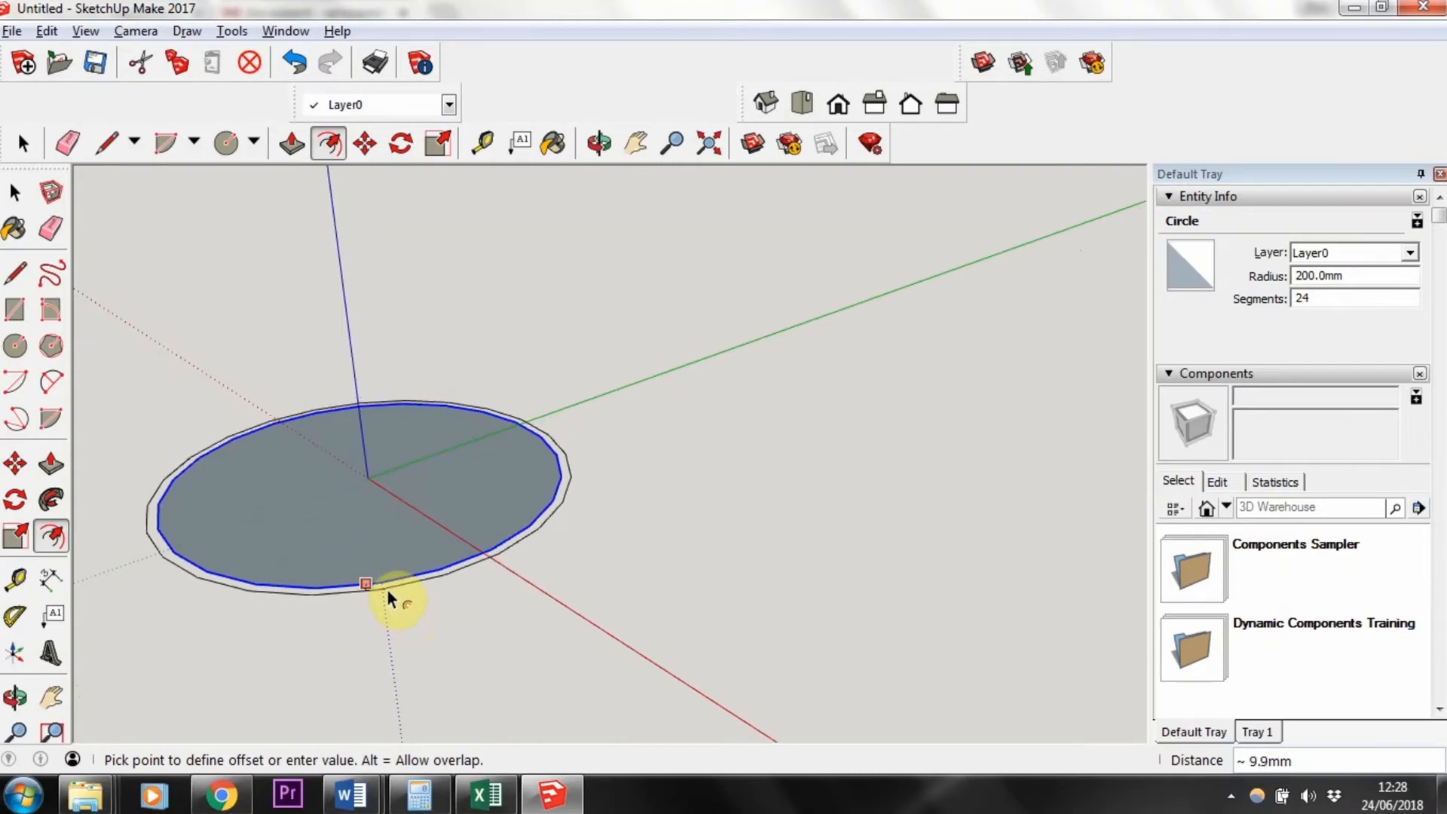
pyautogui.write('10')
pyautogui.press('Return')
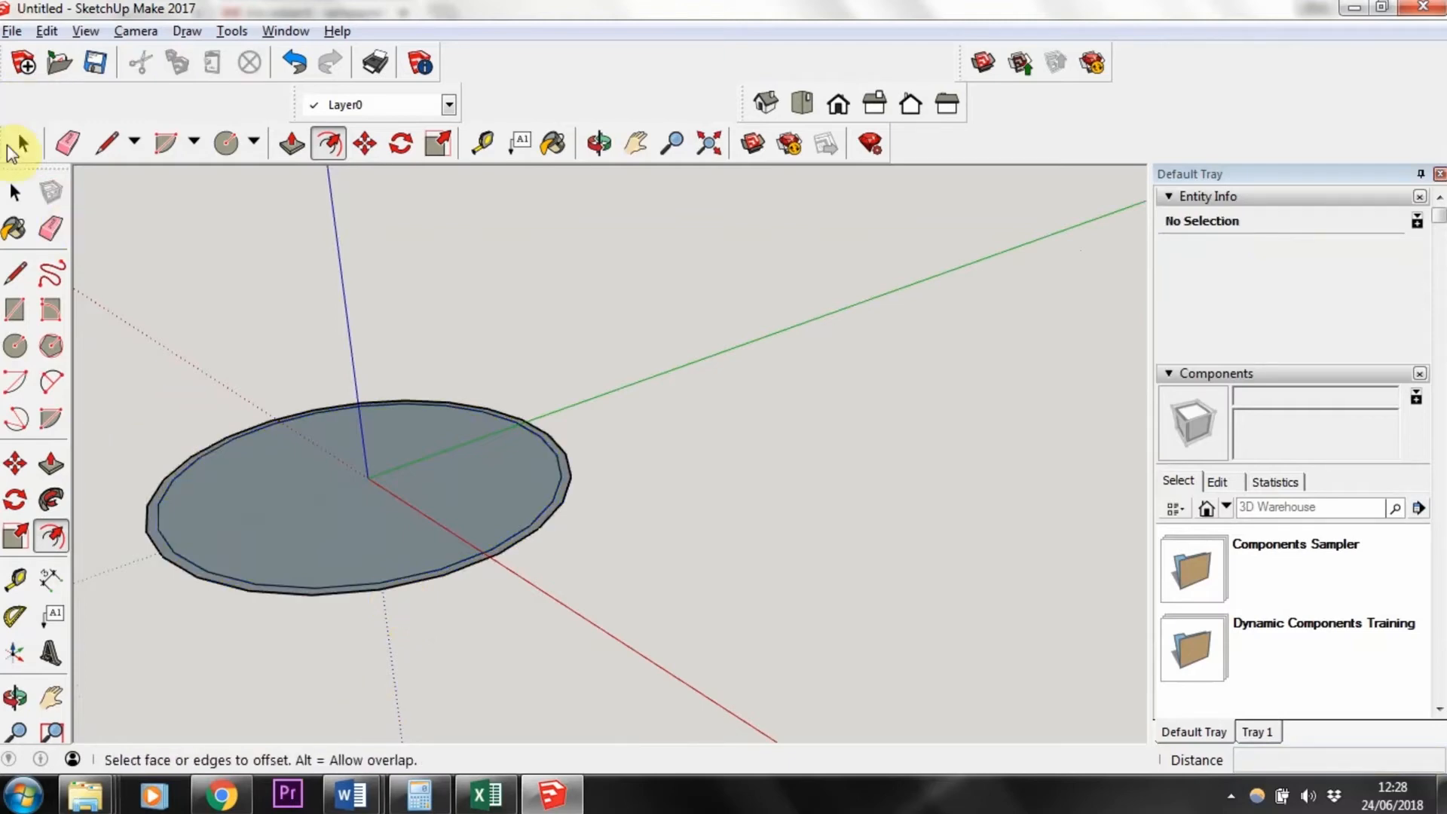
# Step: Select the inner circular face and delete it, keeping the outer ring
pyautogui.scroll(2, 289, 474)
pyautogui.moveTo(287, 470); pyautogui.dragTo(298, 581, button='middle')
pyautogui.press('f')
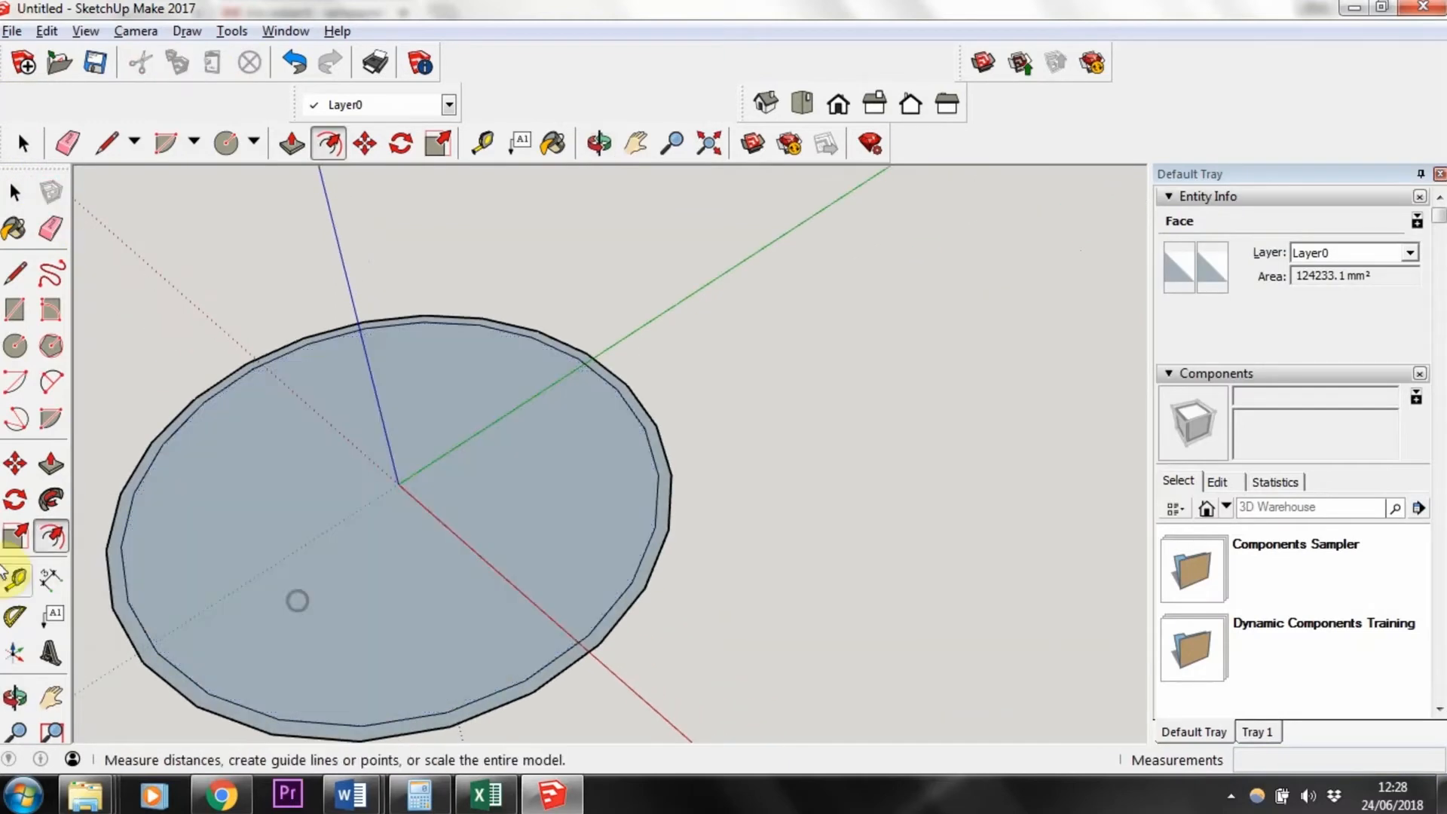
pyautogui.click(15, 193)
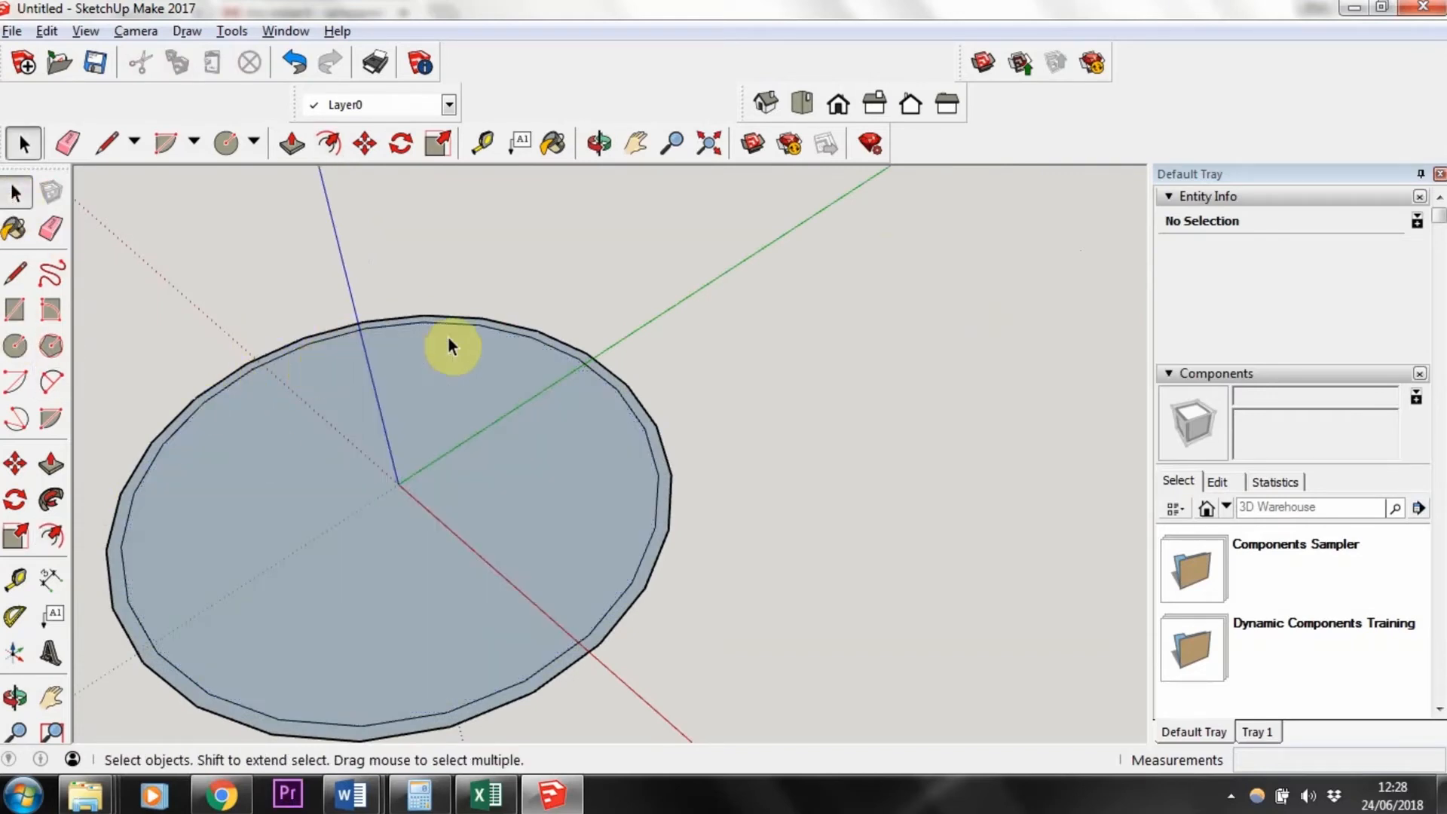
pyautogui.click(604, 637)
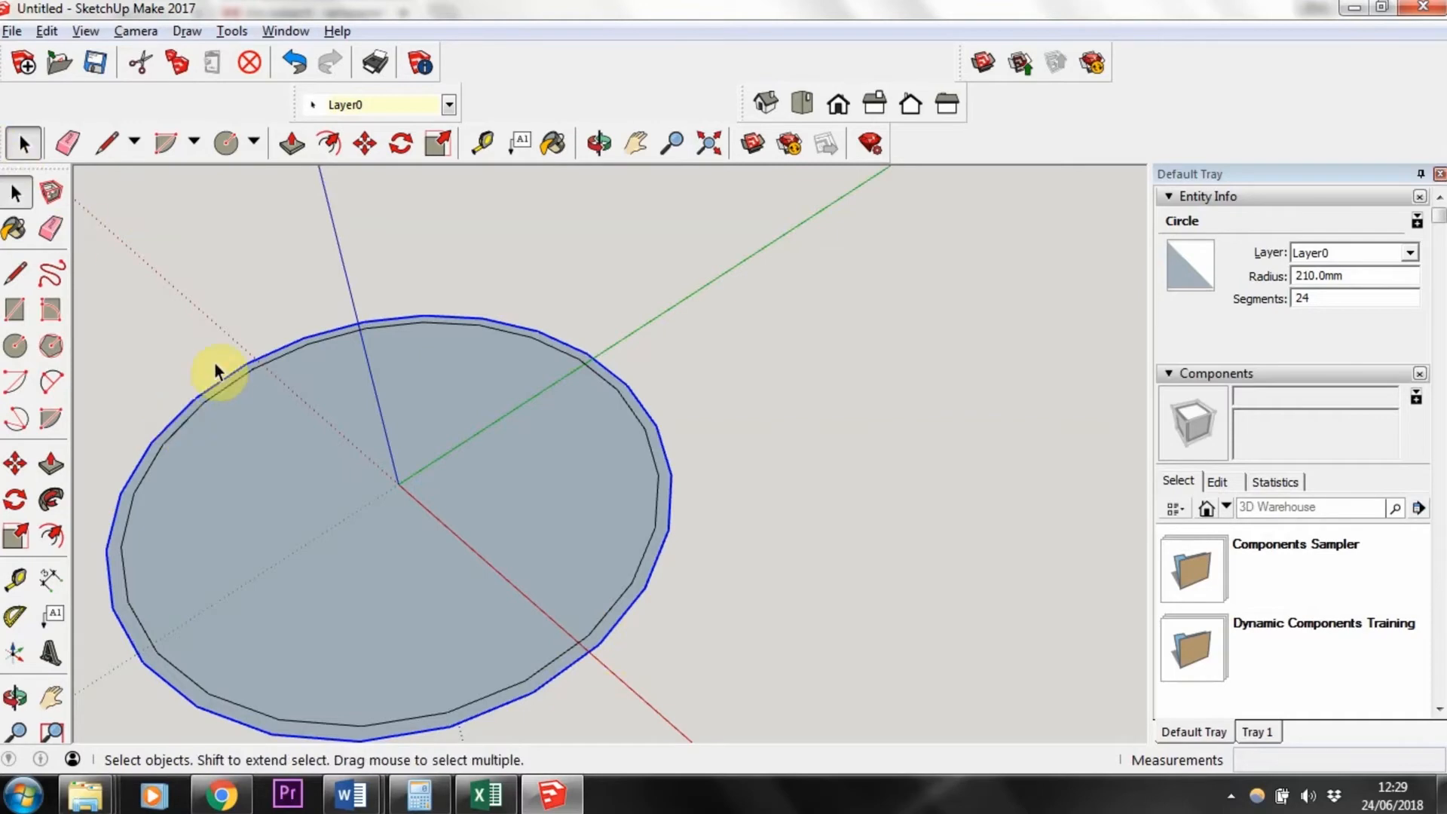
pyautogui.click(315, 490)
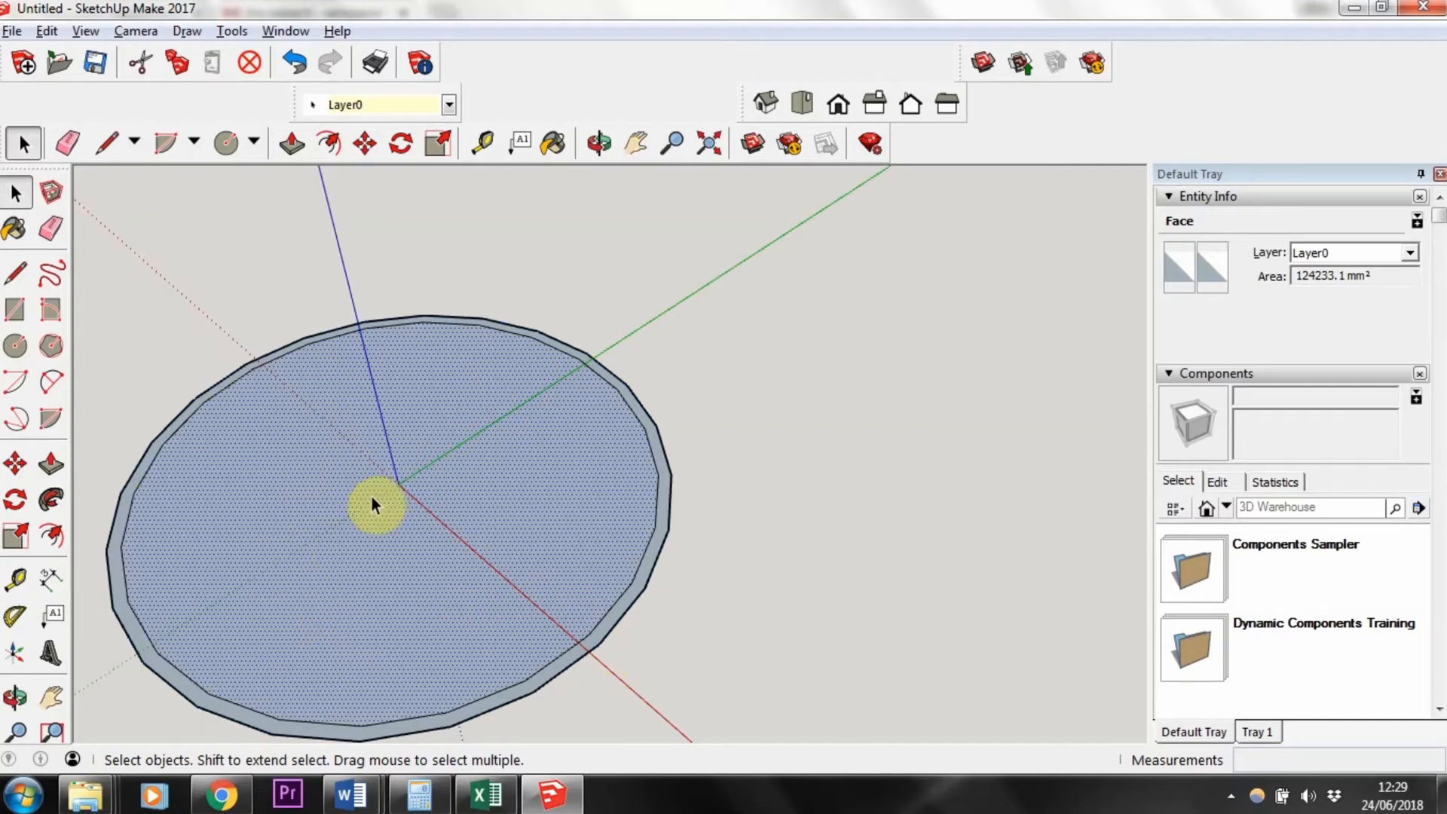
pyautogui.press('Delete')
# Step: Push/pull the ring face upward 1000 mm to form a hollow tube
pyautogui.moveTo(526, 642); pyautogui.dragTo(721, 585, button='middle')
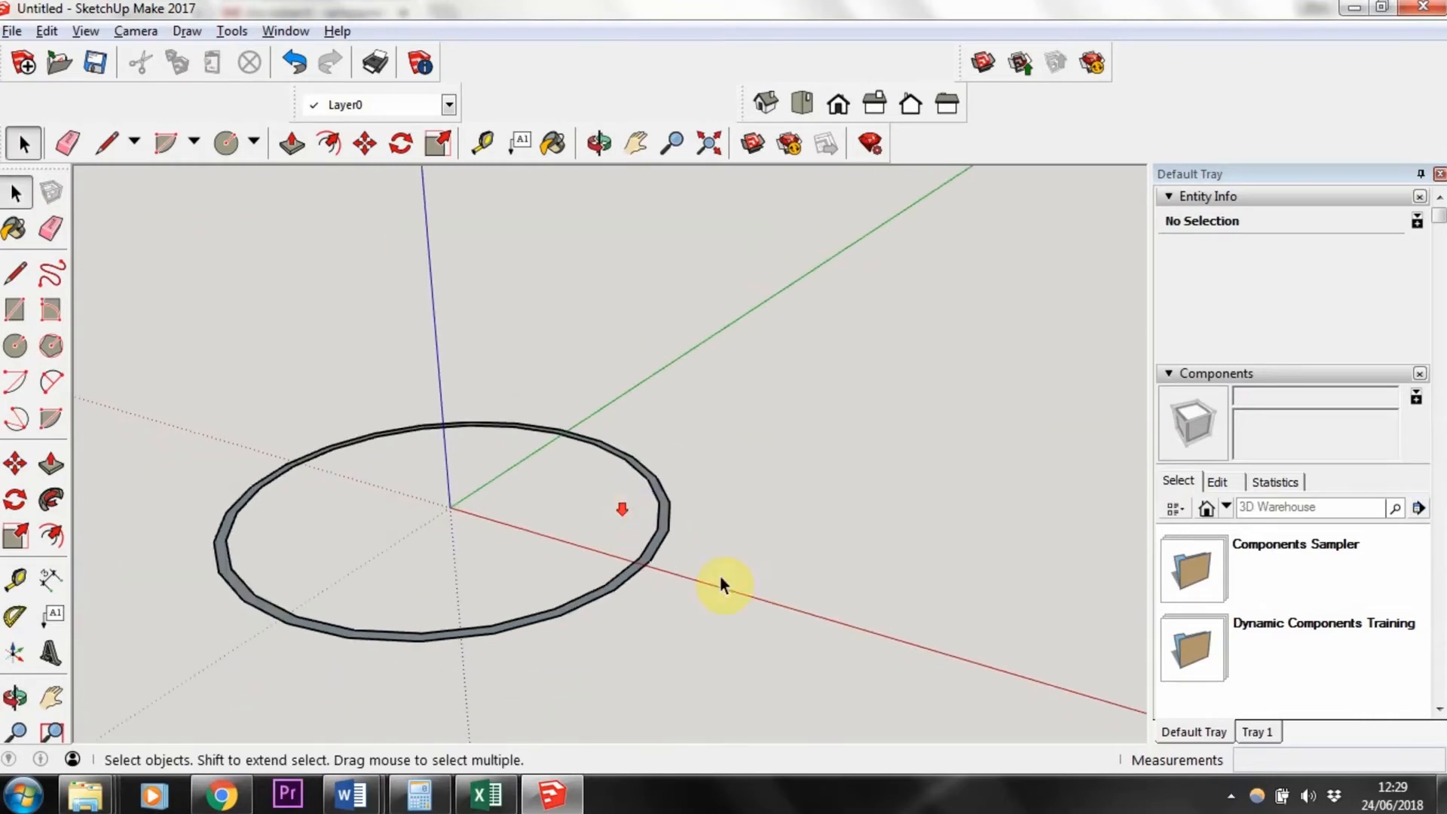
pyautogui.moveTo(552, 563); pyautogui.dragTo(548, 598, button='middle')
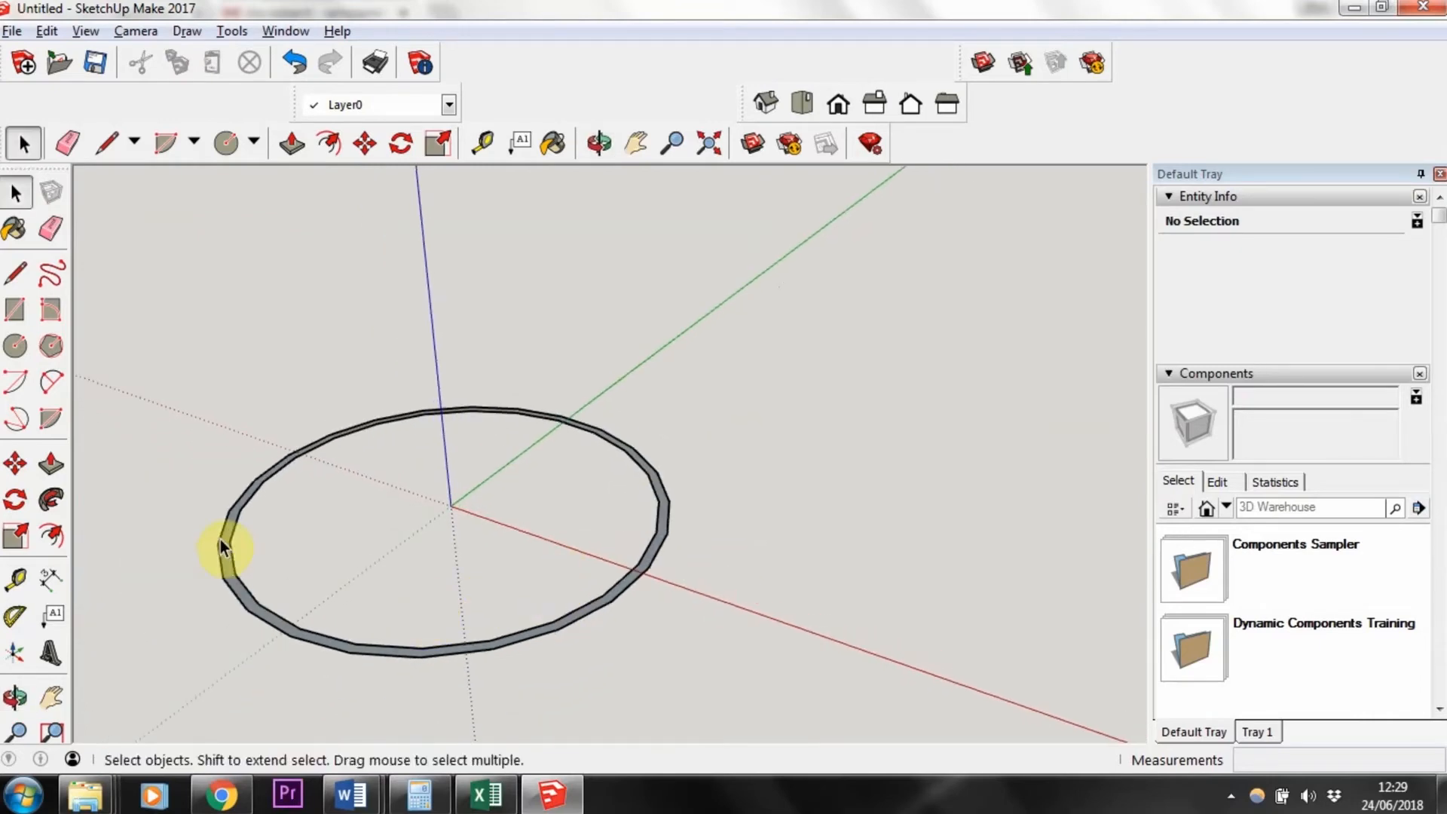
pyautogui.scroll(3, 224, 552)
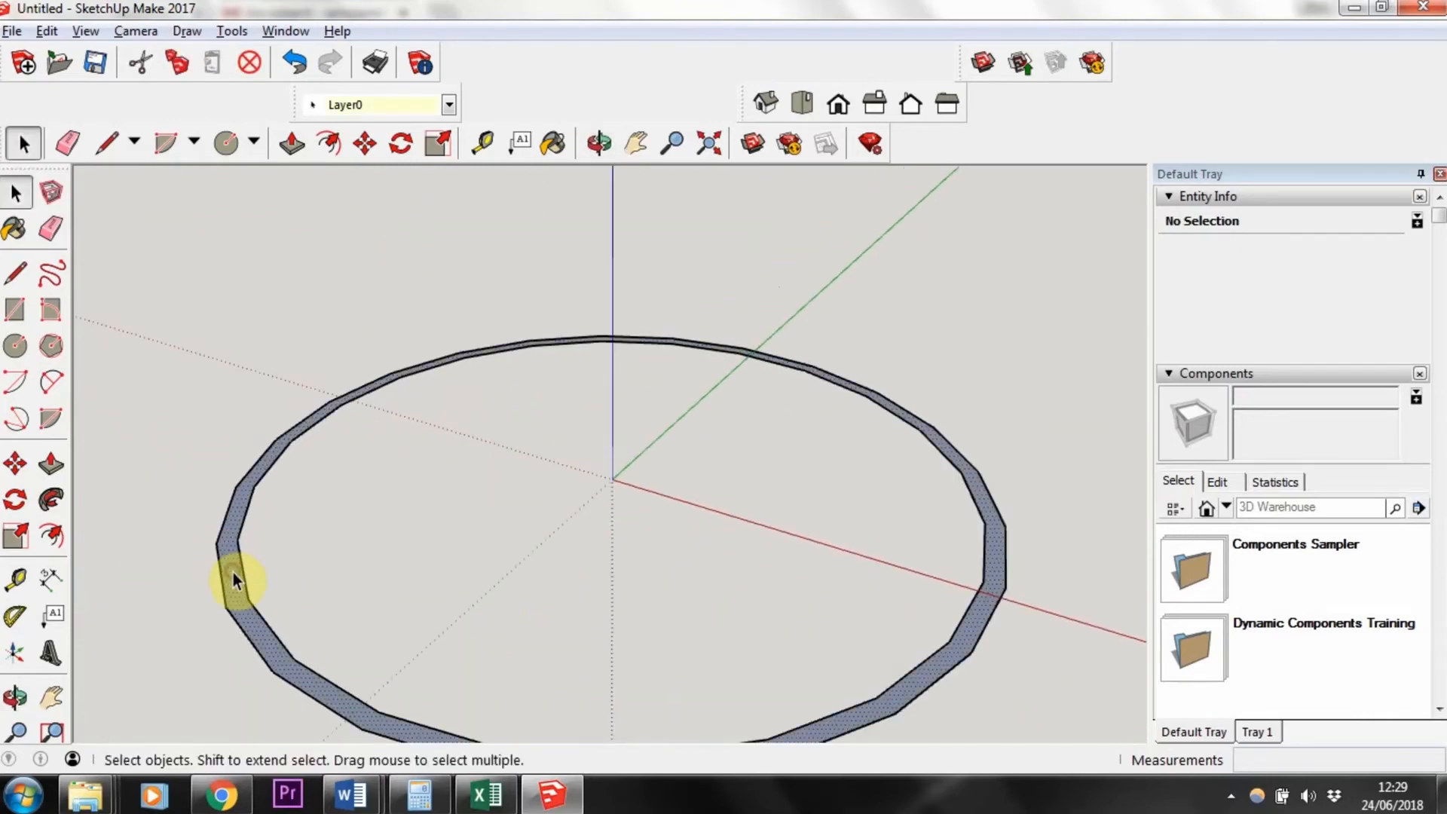
pyautogui.click(234, 579)
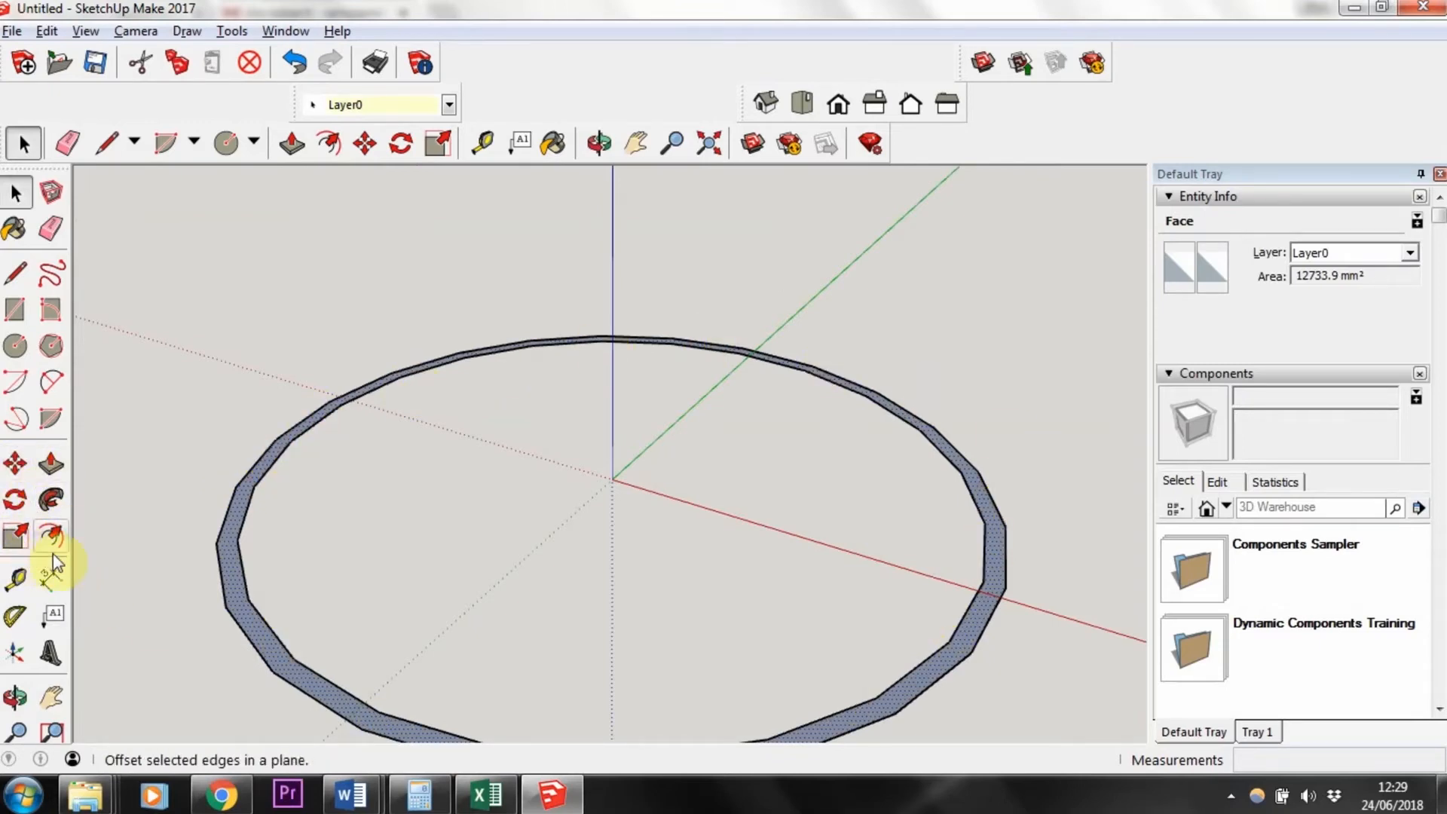
pyautogui.scroll(-2, 242, 622)
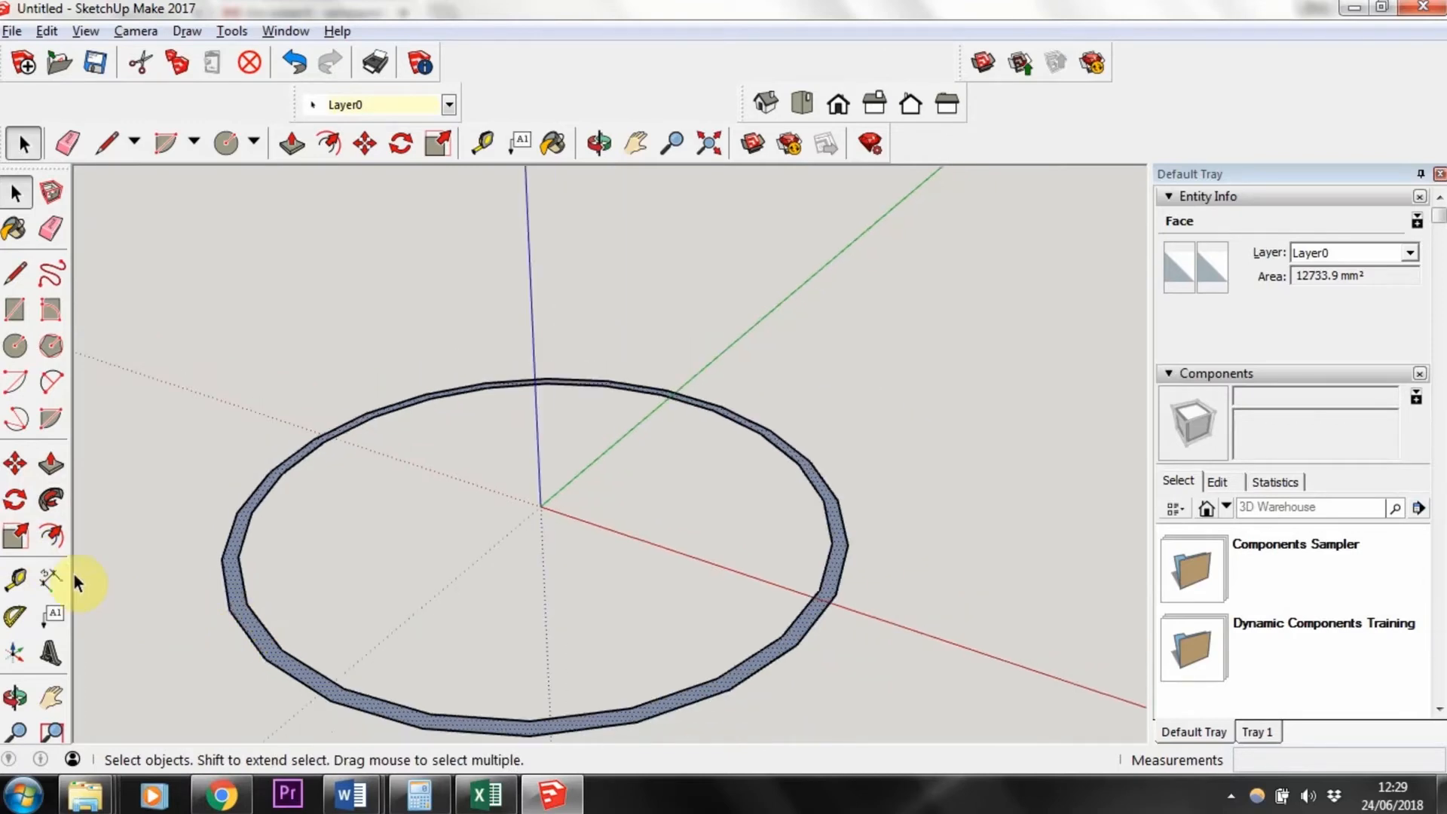
pyautogui.click(51, 466)
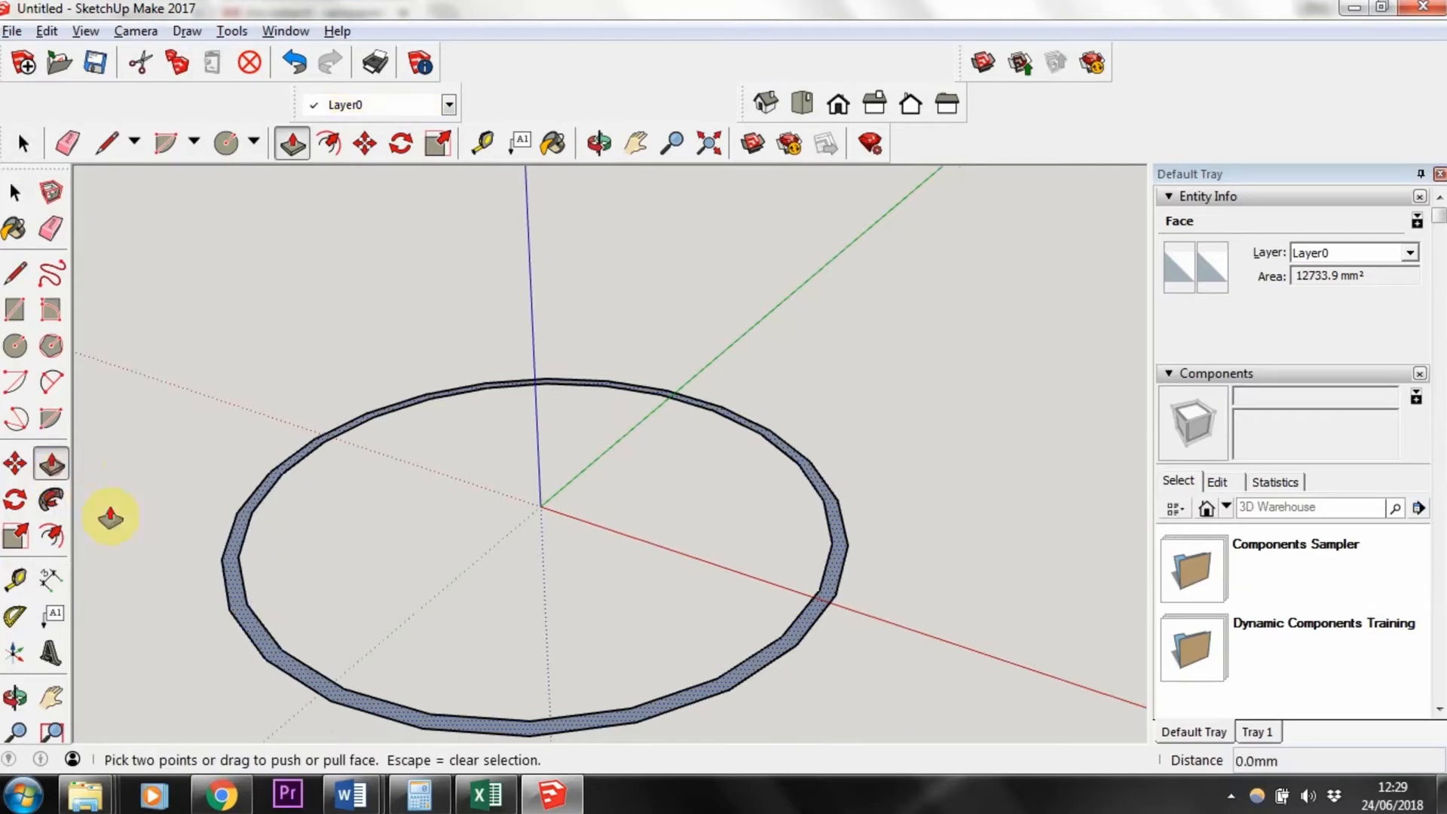
pyautogui.moveTo(235, 586); pyautogui.dragTo(214, 237)
pyautogui.scroll(-4, 242, 391)
pyautogui.scroll(-4, 211, 236)
pyautogui.write('10')
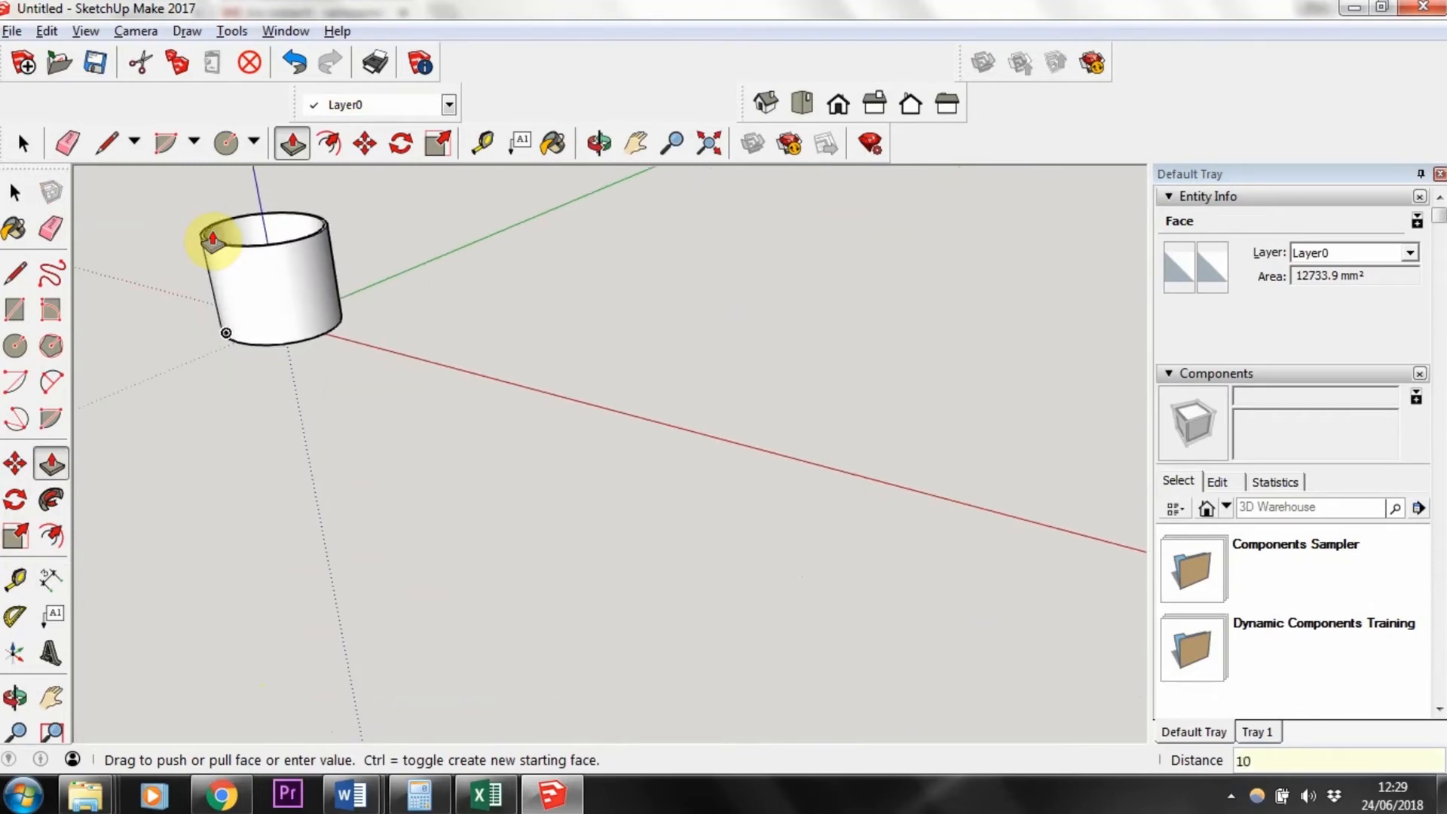
pyautogui.write('00')
pyautogui.press('Return')
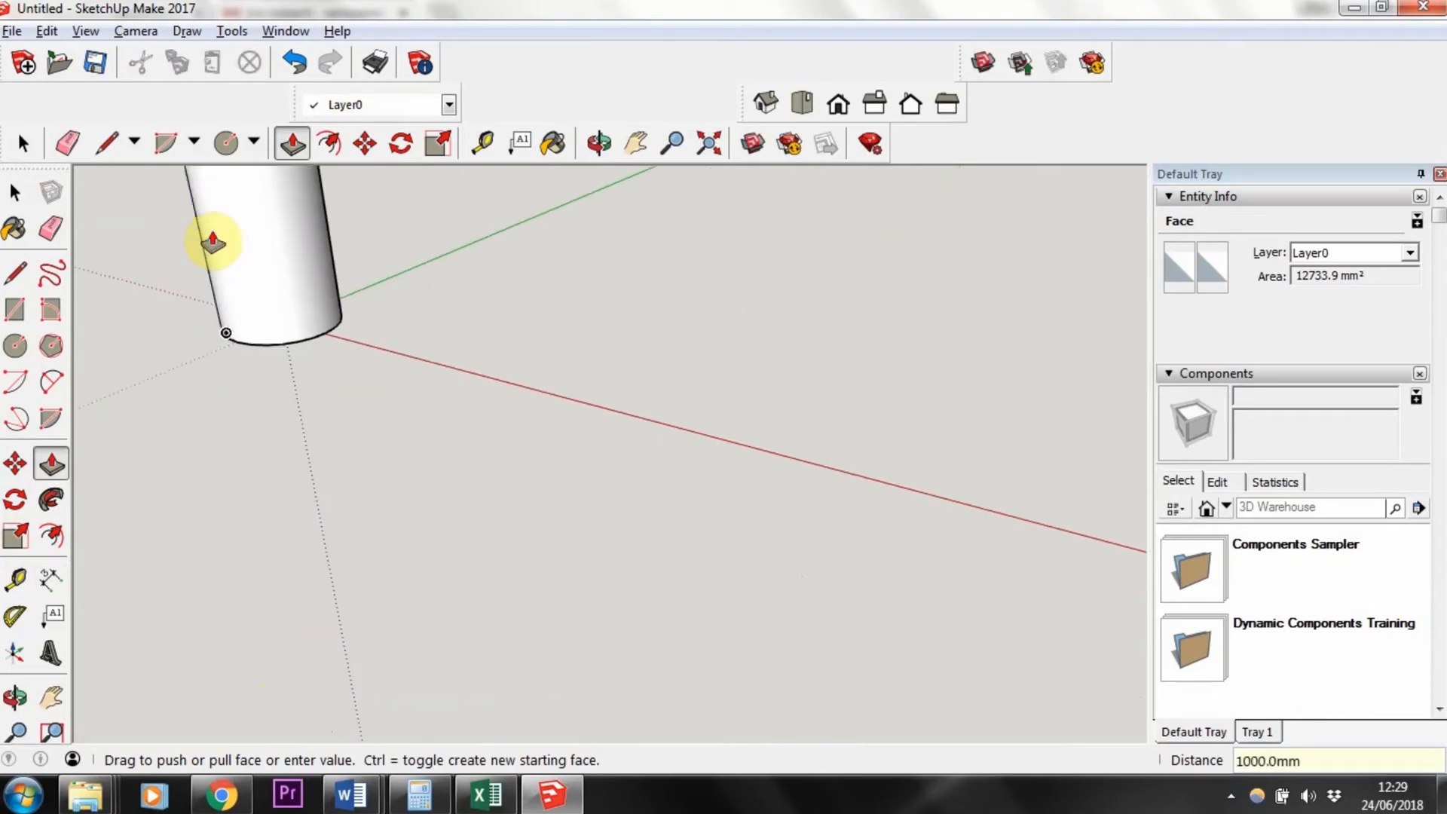
# Step: Select the whole tube and delete it
pyautogui.scroll(-5, 213, 238)
pyautogui.moveTo(287, 252); pyautogui.dragTo(294, 294, button='middle')
pyautogui.press('space')
pyautogui.moveTo(184, 232); pyautogui.dragTo(595, 601)
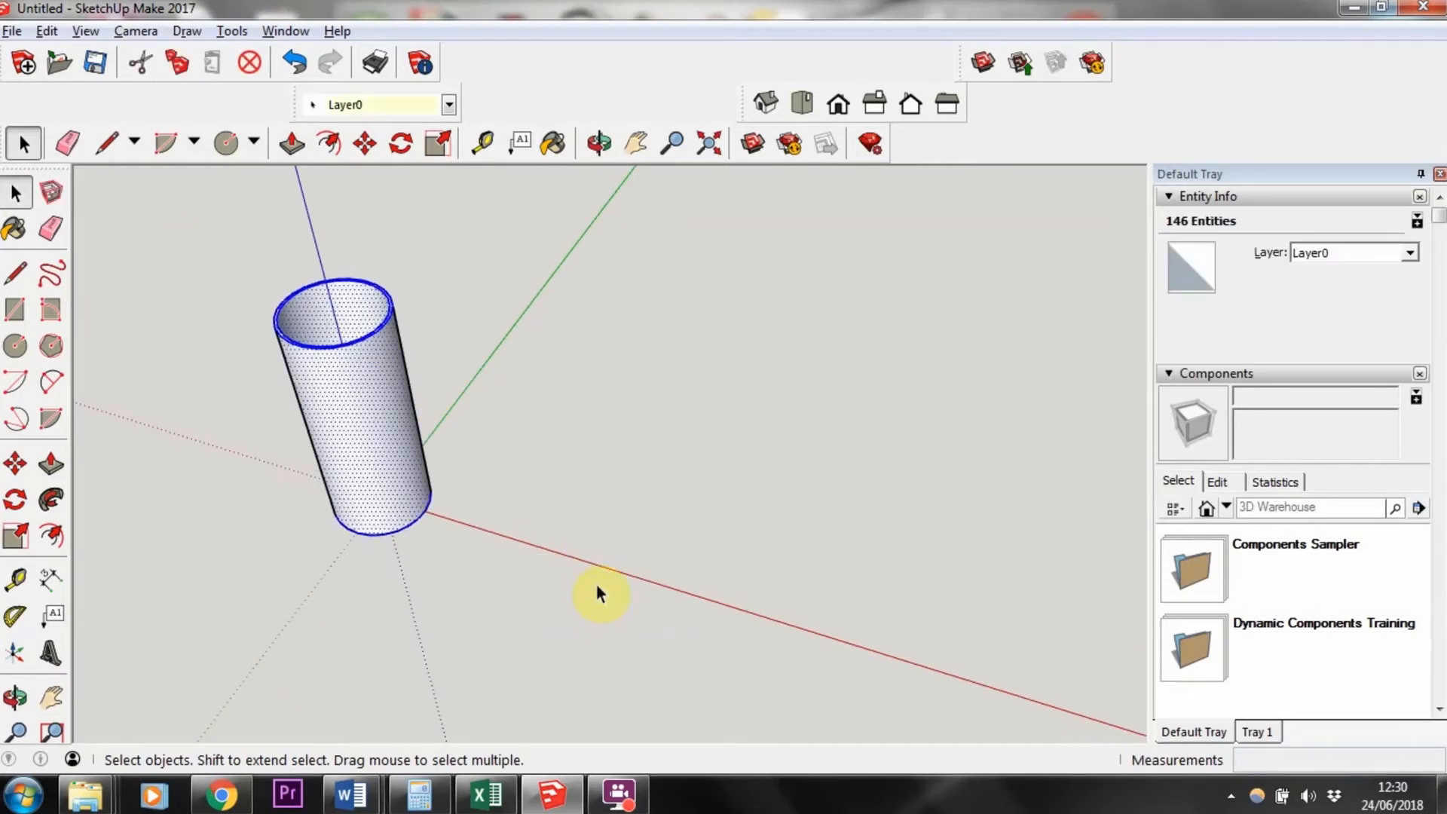
pyautogui.press('Delete')
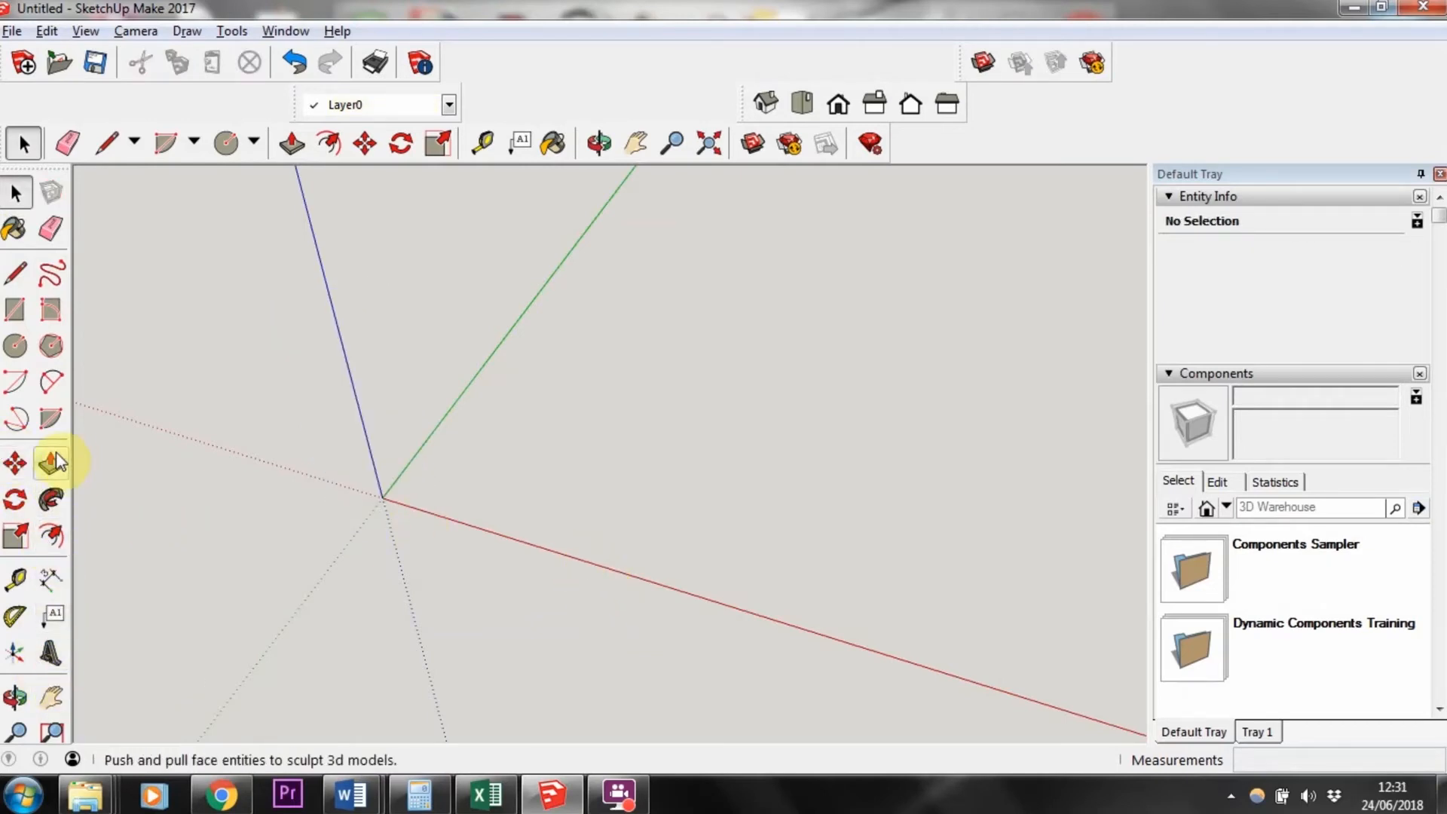
# Step: Draw a rectangle from the origin and set its size to 18 mm by 44 mm
pyautogui.click(16, 309)
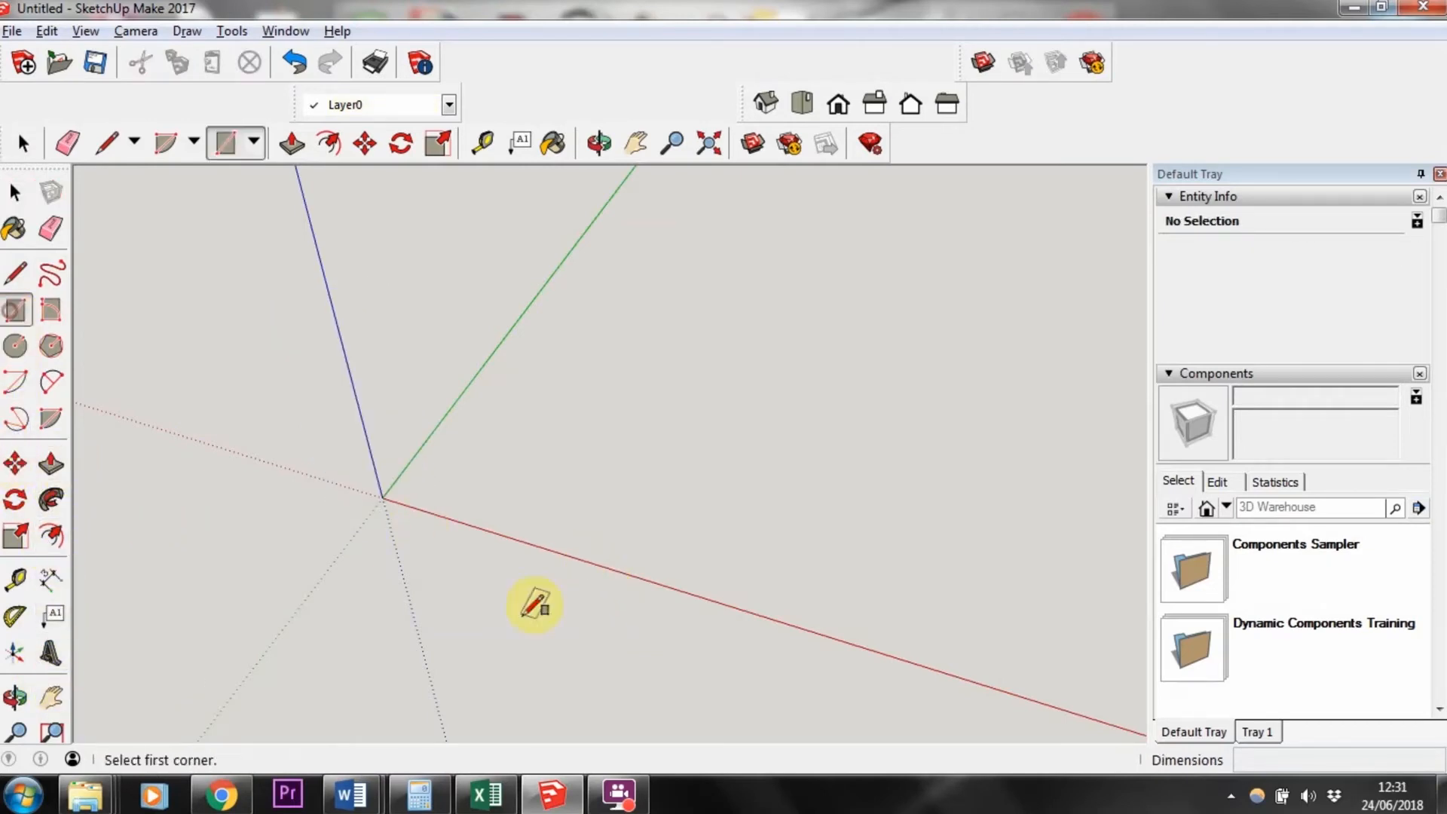
pyautogui.click(382, 498)
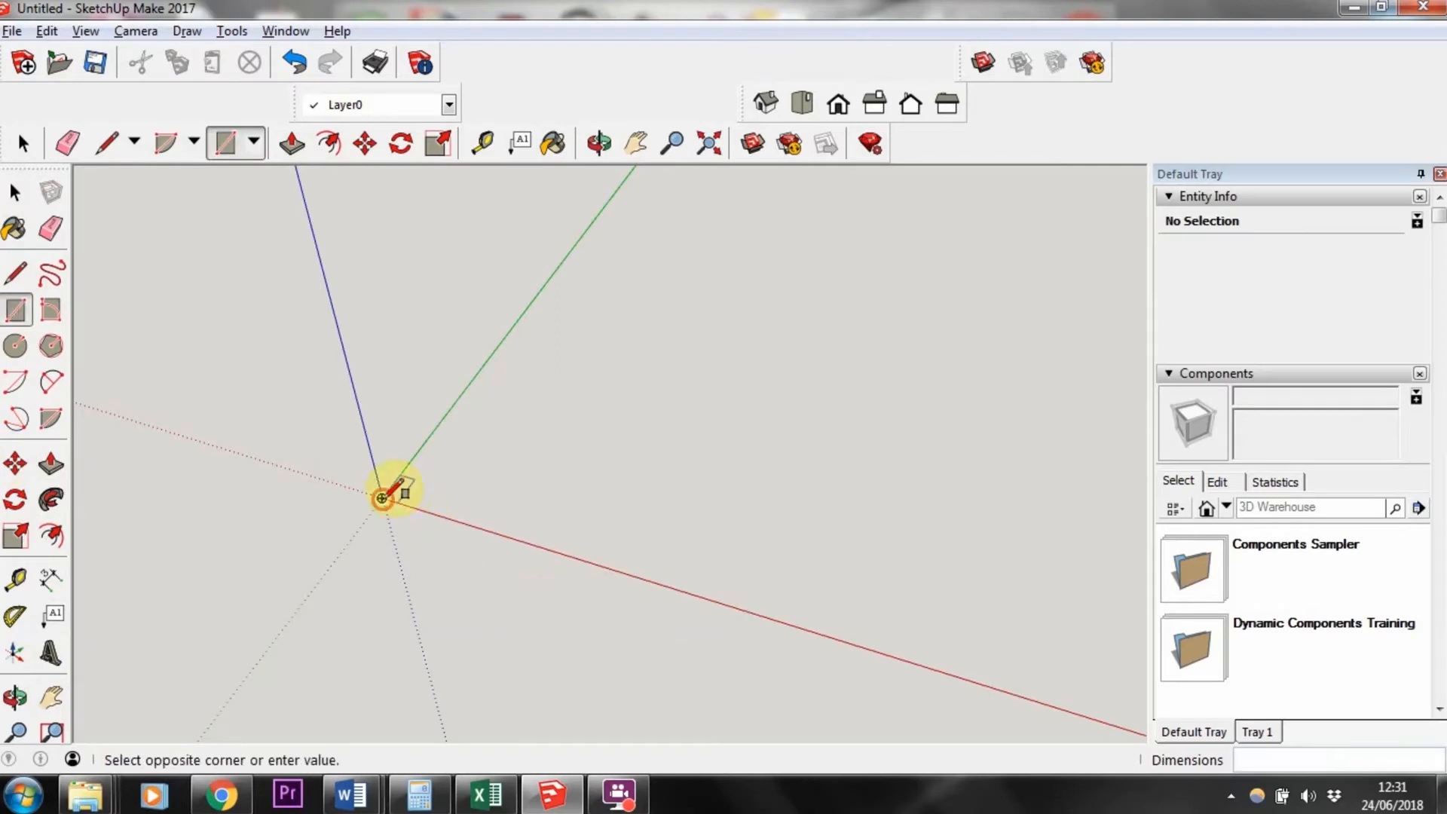
pyautogui.click(452, 455)
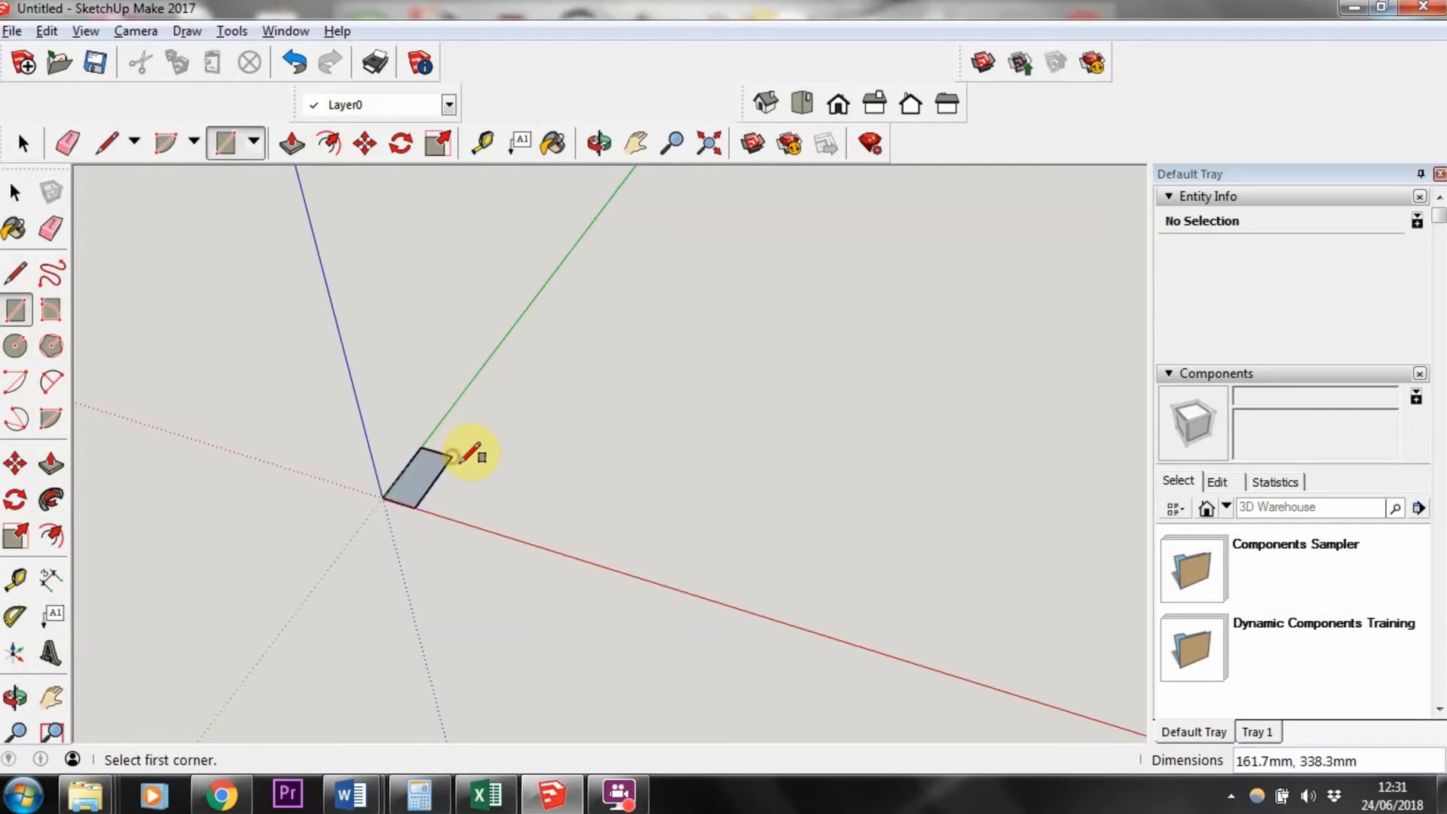
pyautogui.write('18,44')
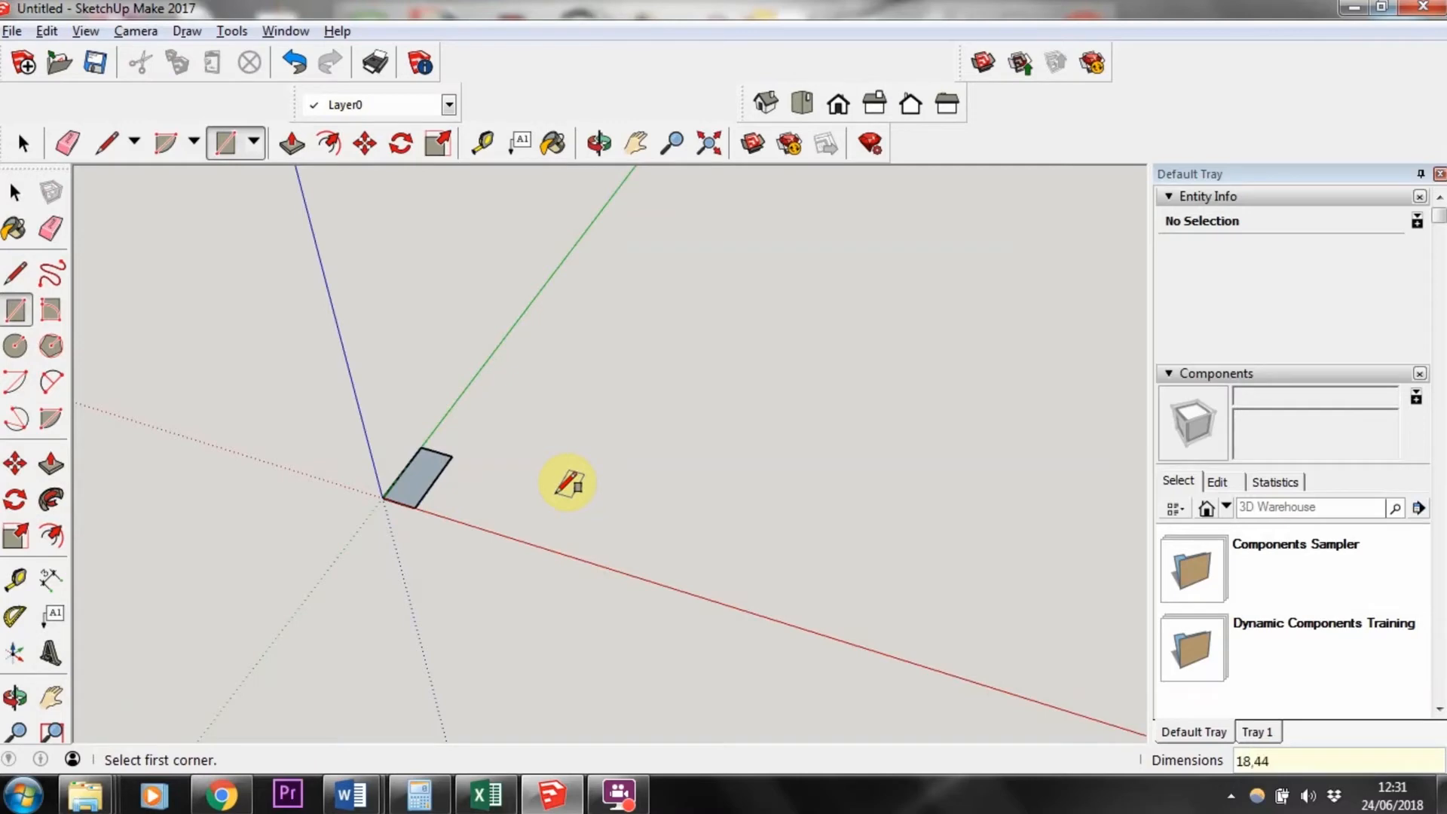
pyautogui.press('Return')
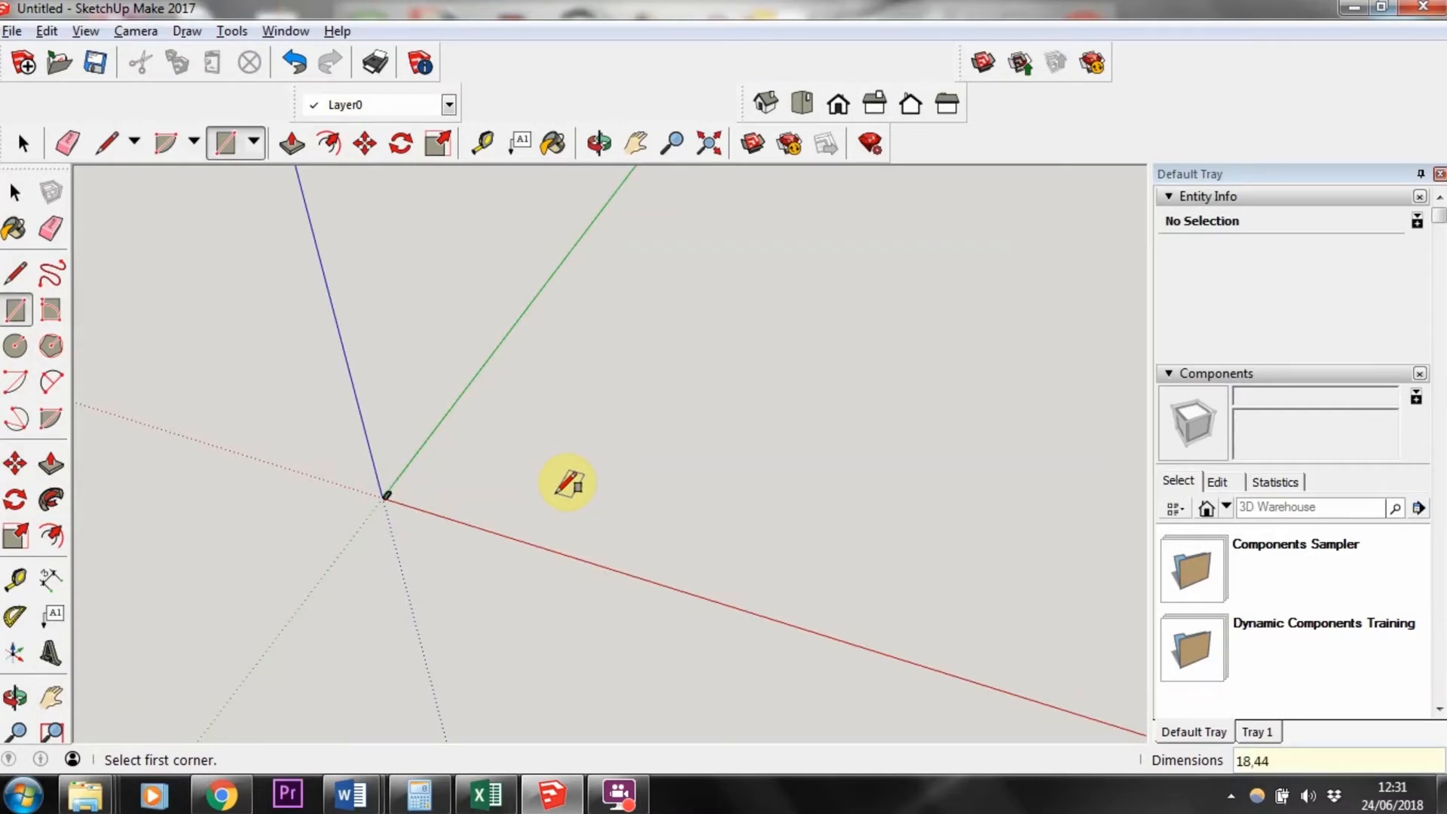
# Step: Push/pull the rectangle upward 1000 mm to form a thin post
pyautogui.scroll(3, 402, 509)
pyautogui.scroll(2, 362, 446)
pyautogui.scroll(5, 576, 445)
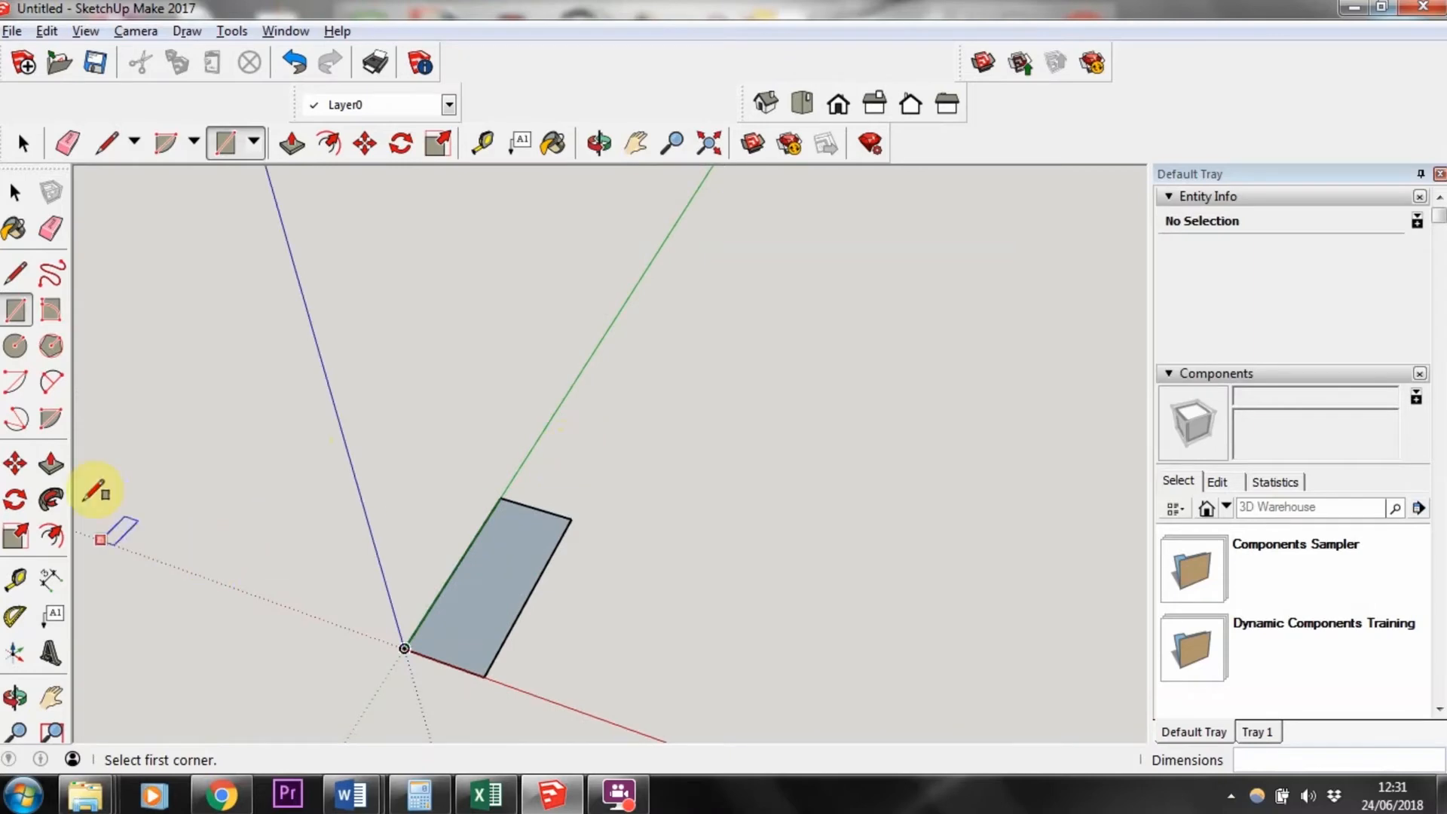
pyautogui.click(58, 463)
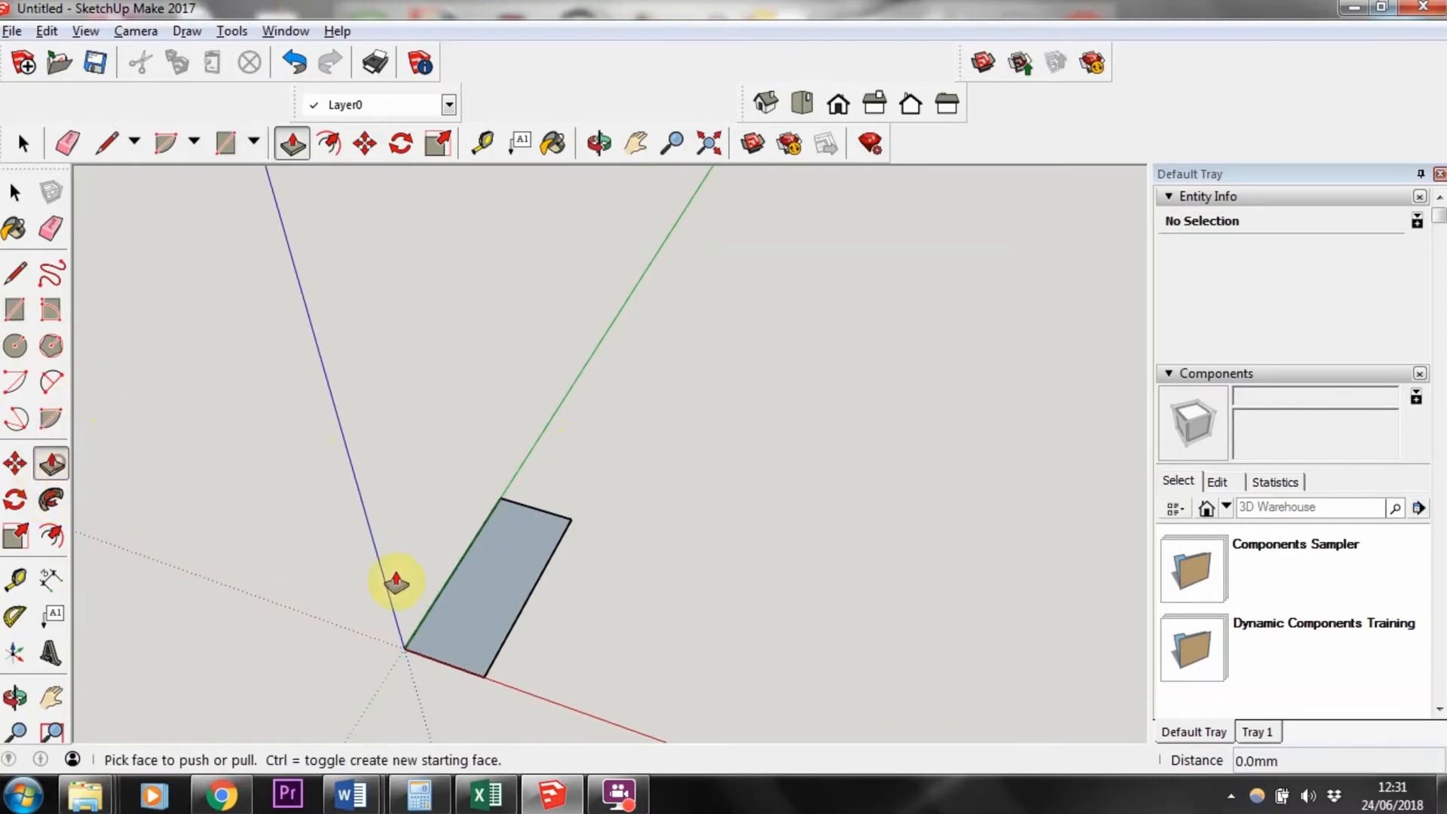
pyautogui.click(486, 605)
pyautogui.click(58, 462)
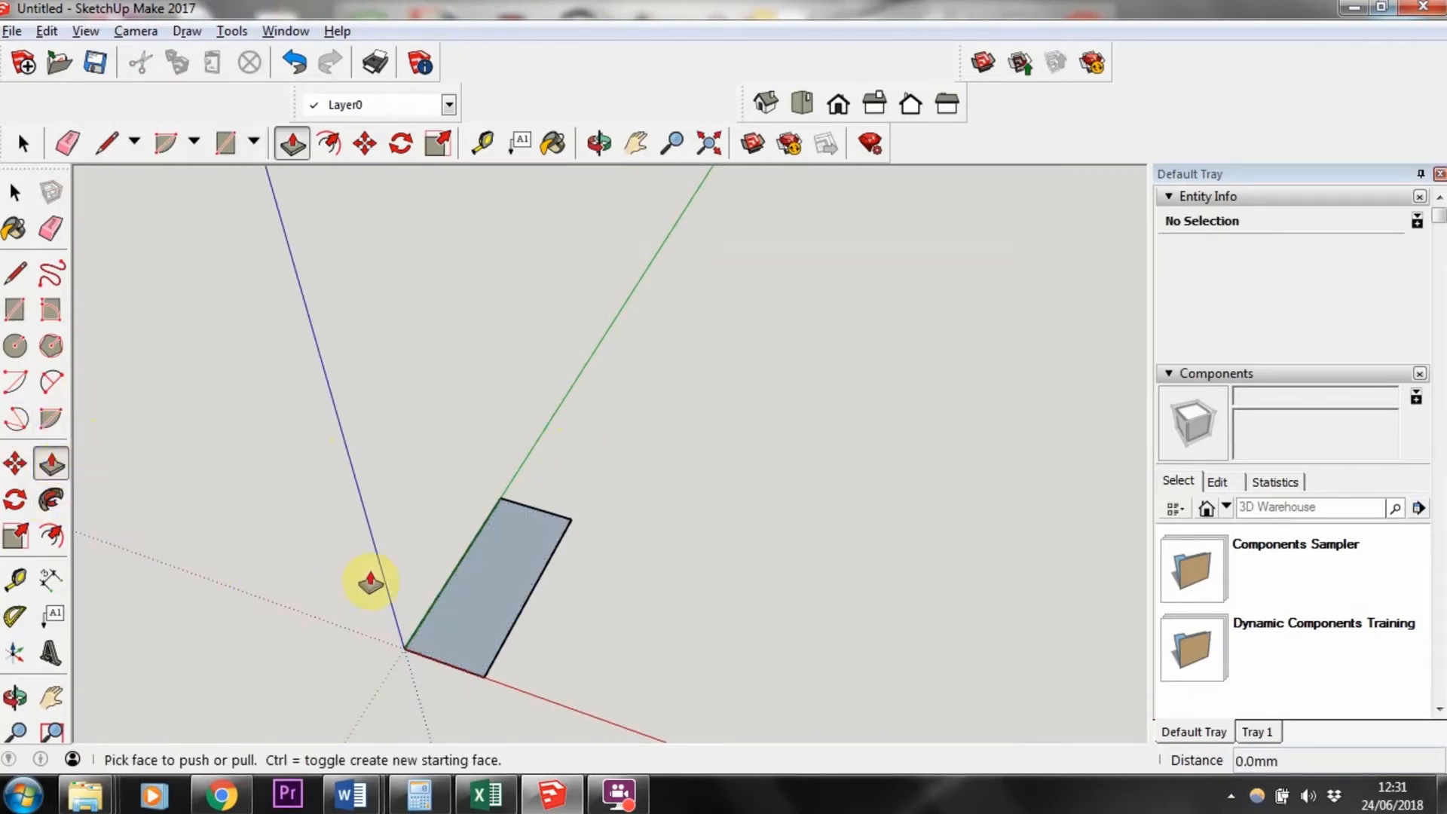
pyautogui.click(475, 604)
pyautogui.scroll(-3, 469, 243)
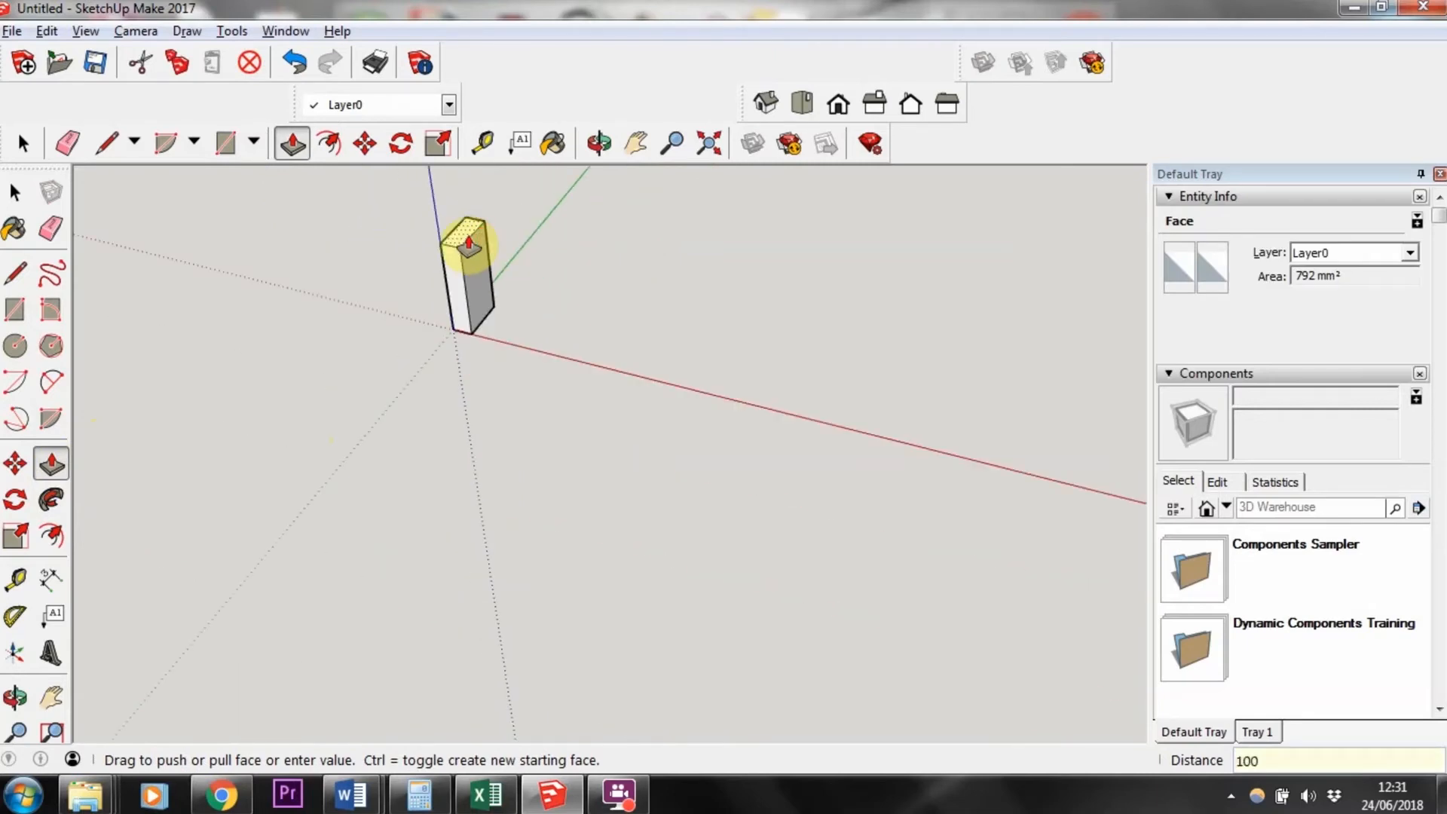
pyautogui.press('Return')
pyautogui.scroll(-1, 349, 248)
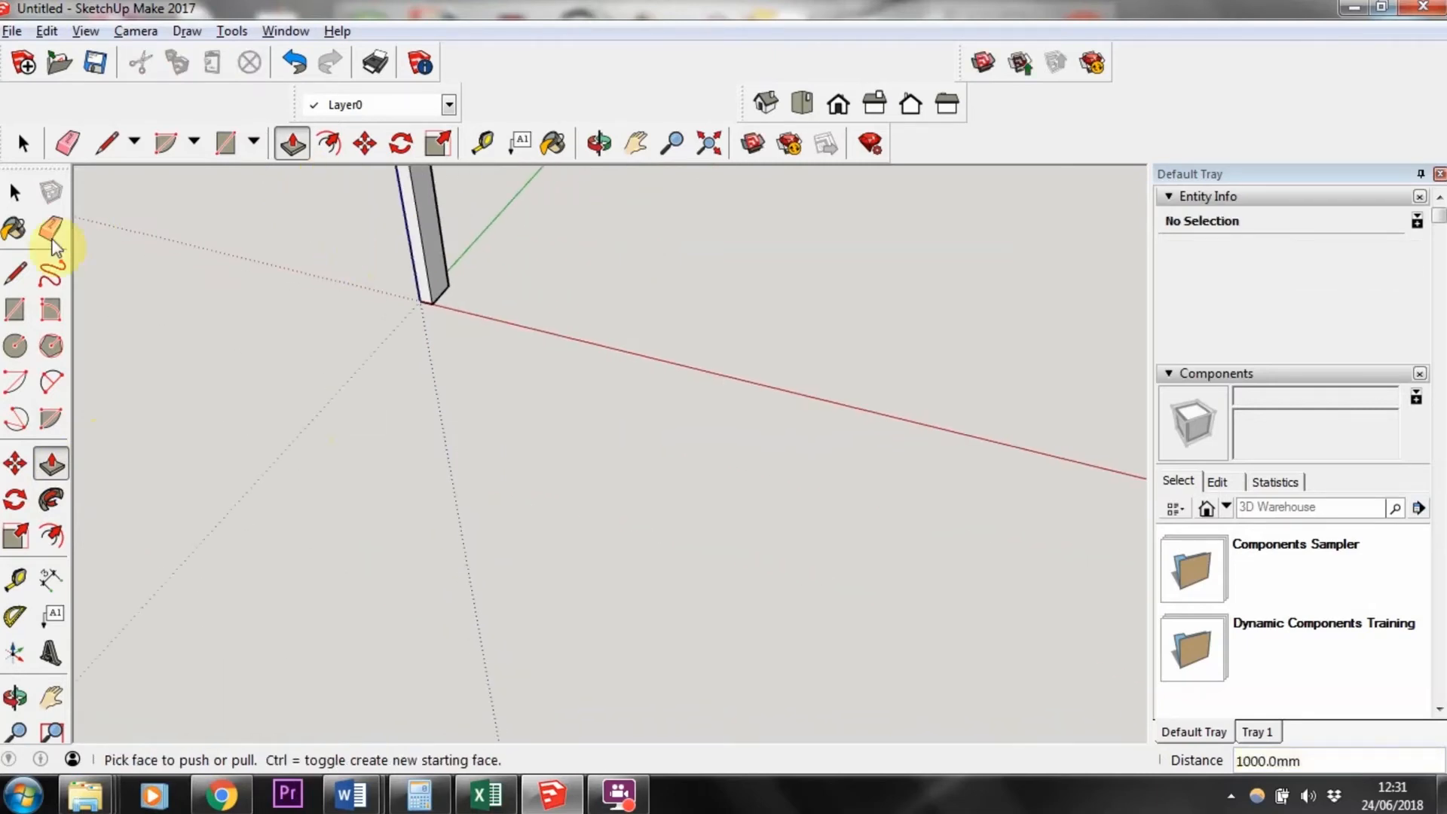
pyautogui.click(15, 464)
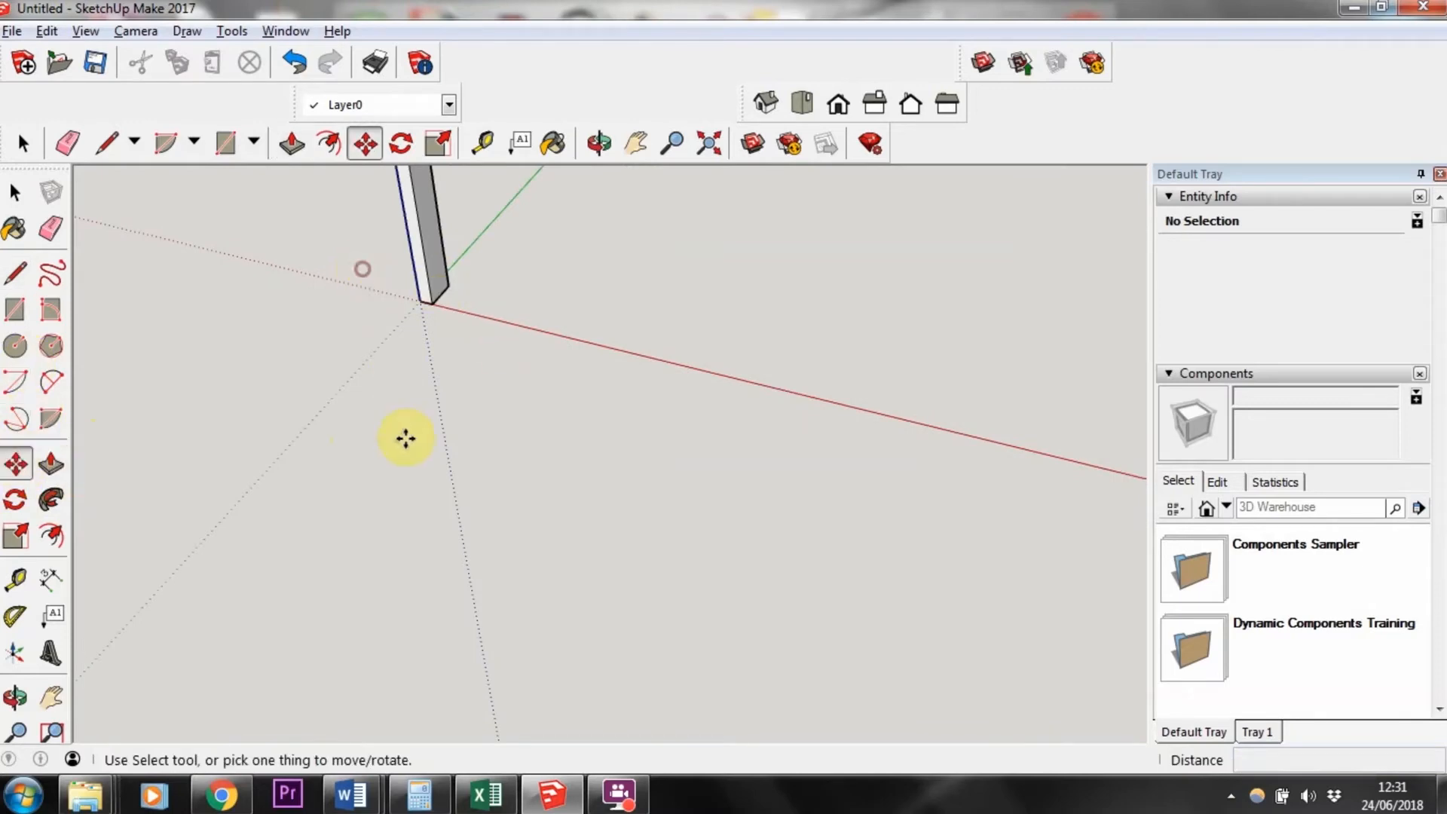
pyautogui.click(22, 143)
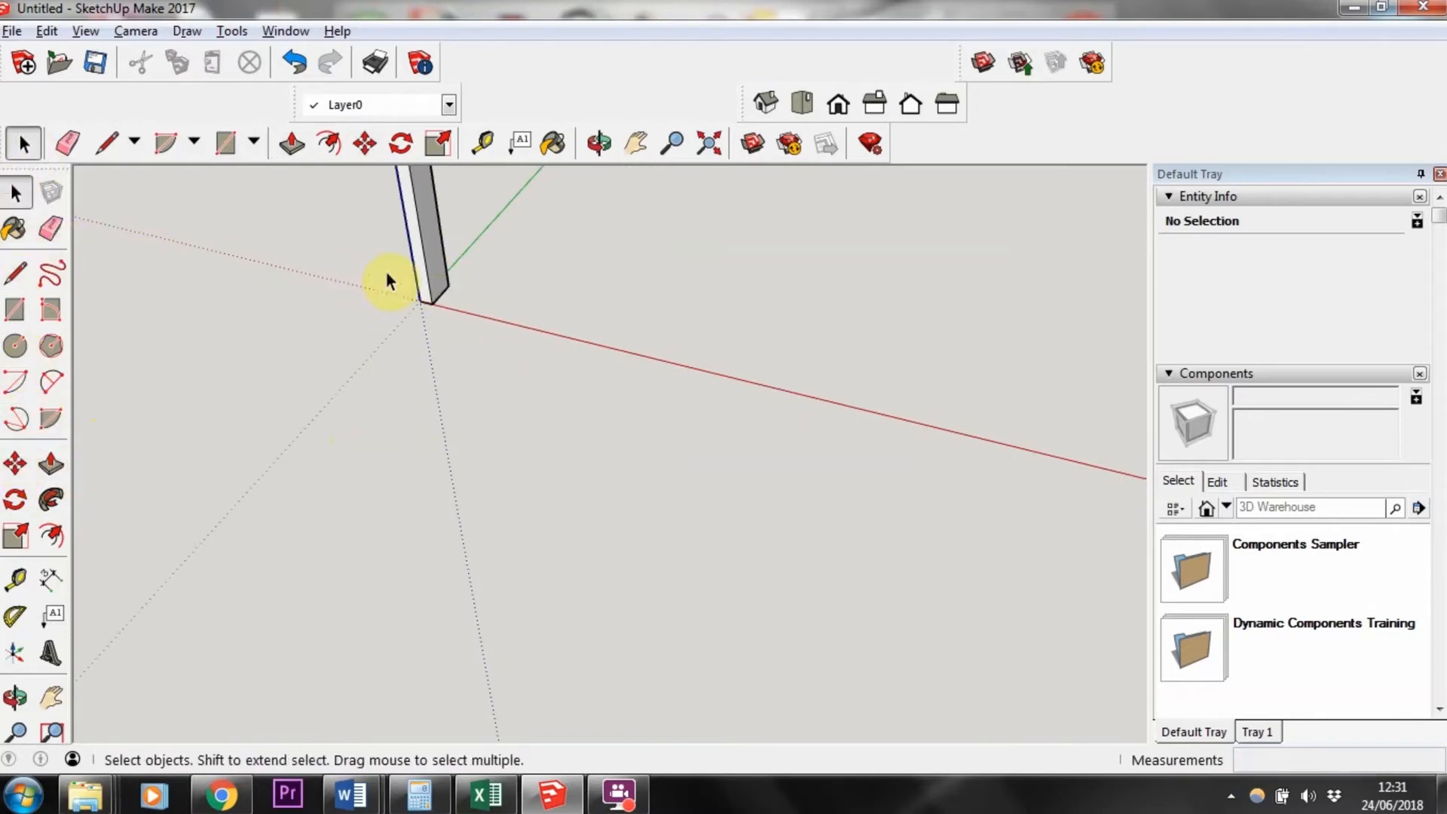
pyautogui.click(50, 697)
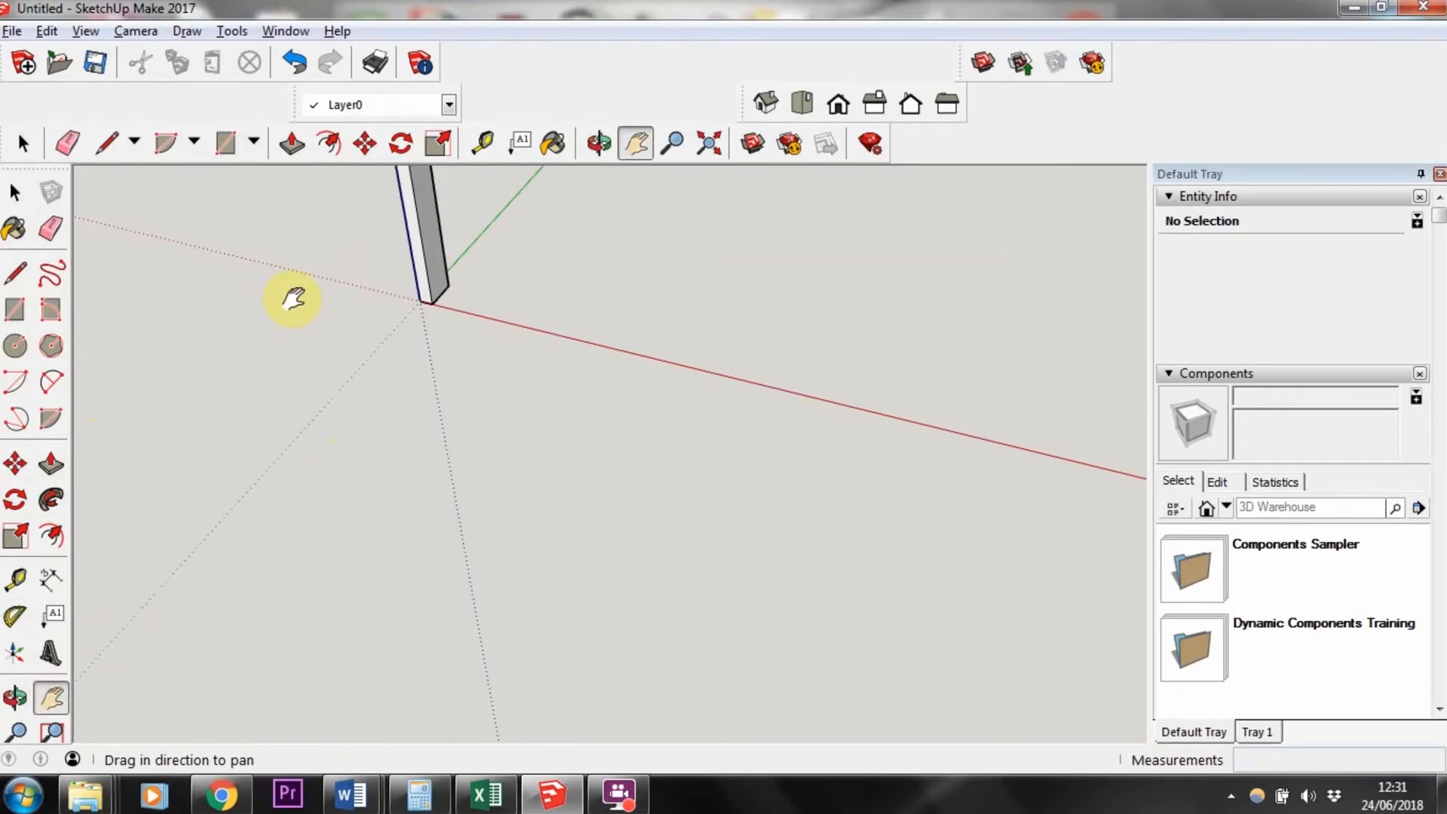
pyautogui.moveTo(342, 255); pyautogui.dragTo(475, 698)
pyautogui.moveTo(454, 530); pyautogui.dragTo(453, 258)
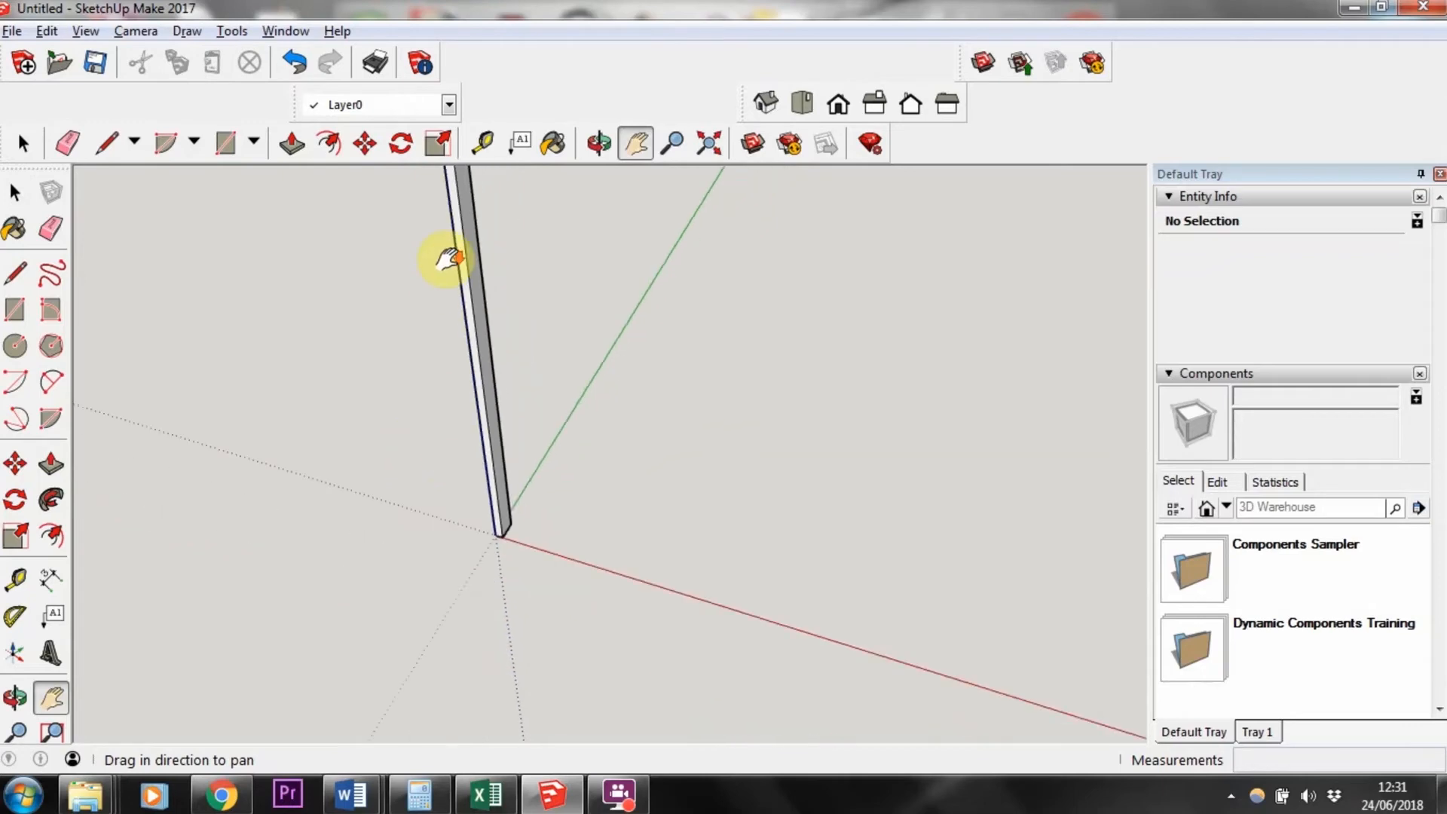
pyautogui.moveTo(501, 397); pyautogui.dragTo(527, 462)
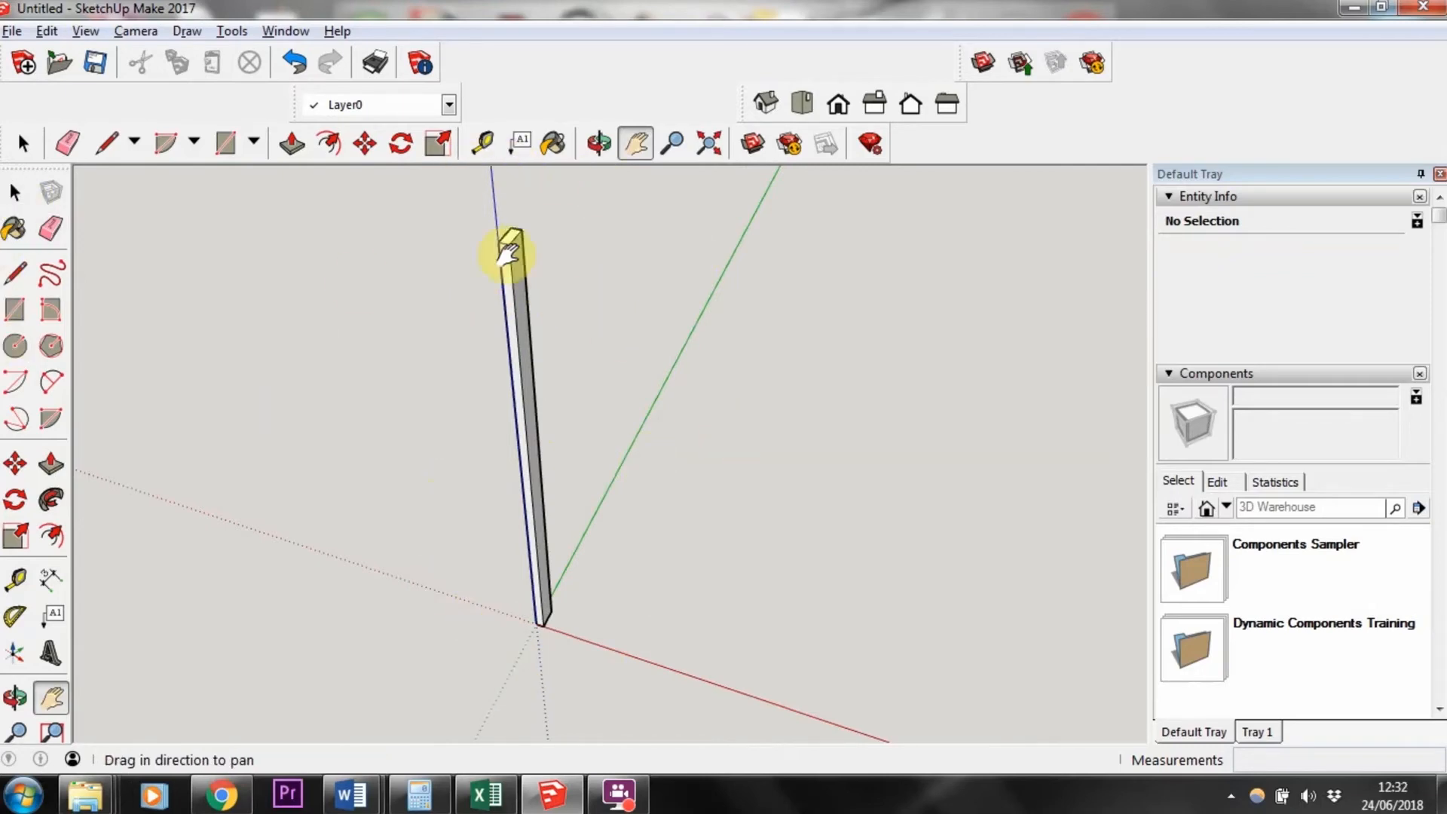
# Step: Try to move the post's top face with the Move tool, then undo the move
pyautogui.click(12, 196)
pyautogui.click(526, 346)
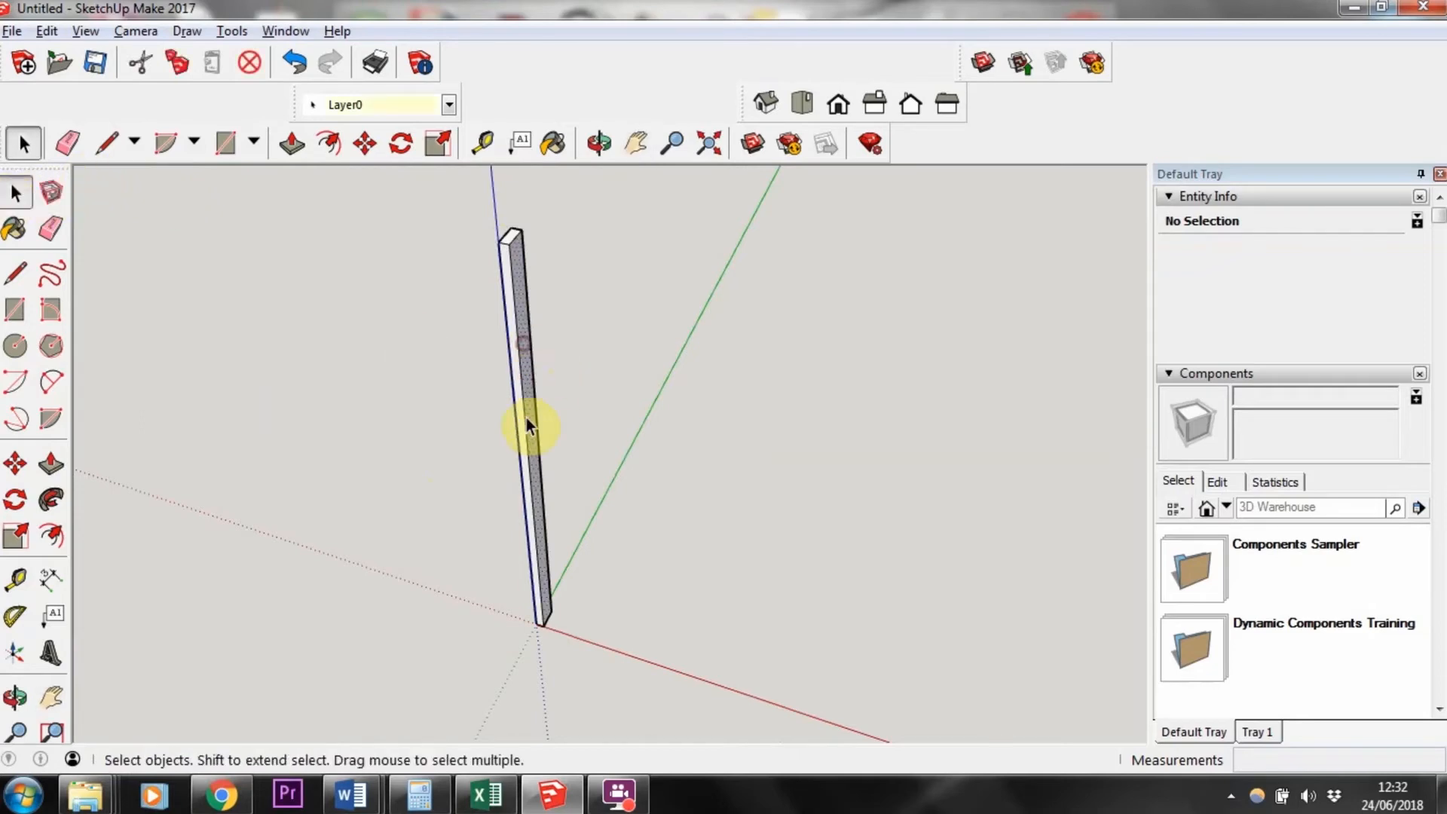
pyautogui.click(514, 352)
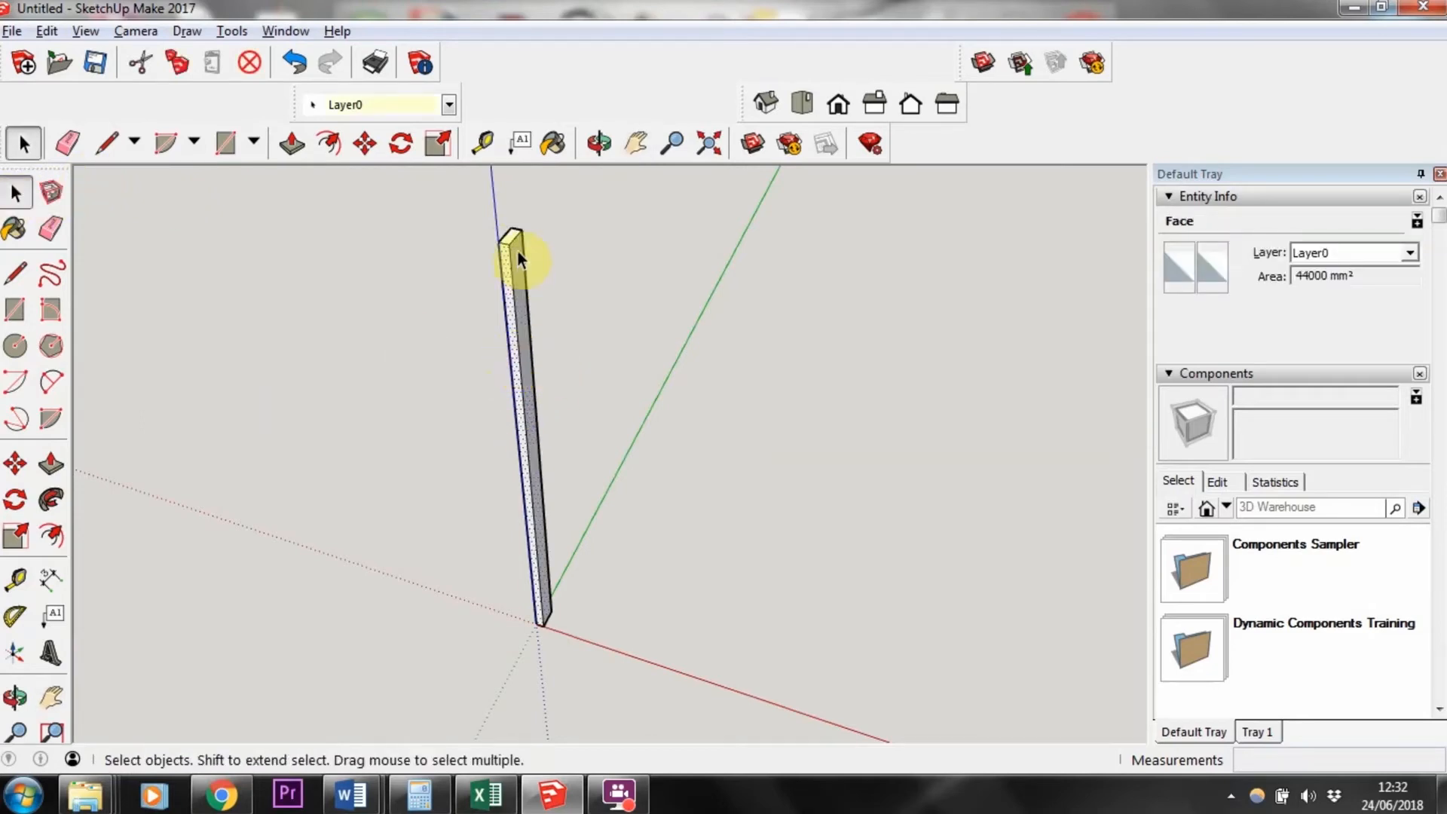
pyautogui.click(508, 240)
pyautogui.scroll(2, 509, 240)
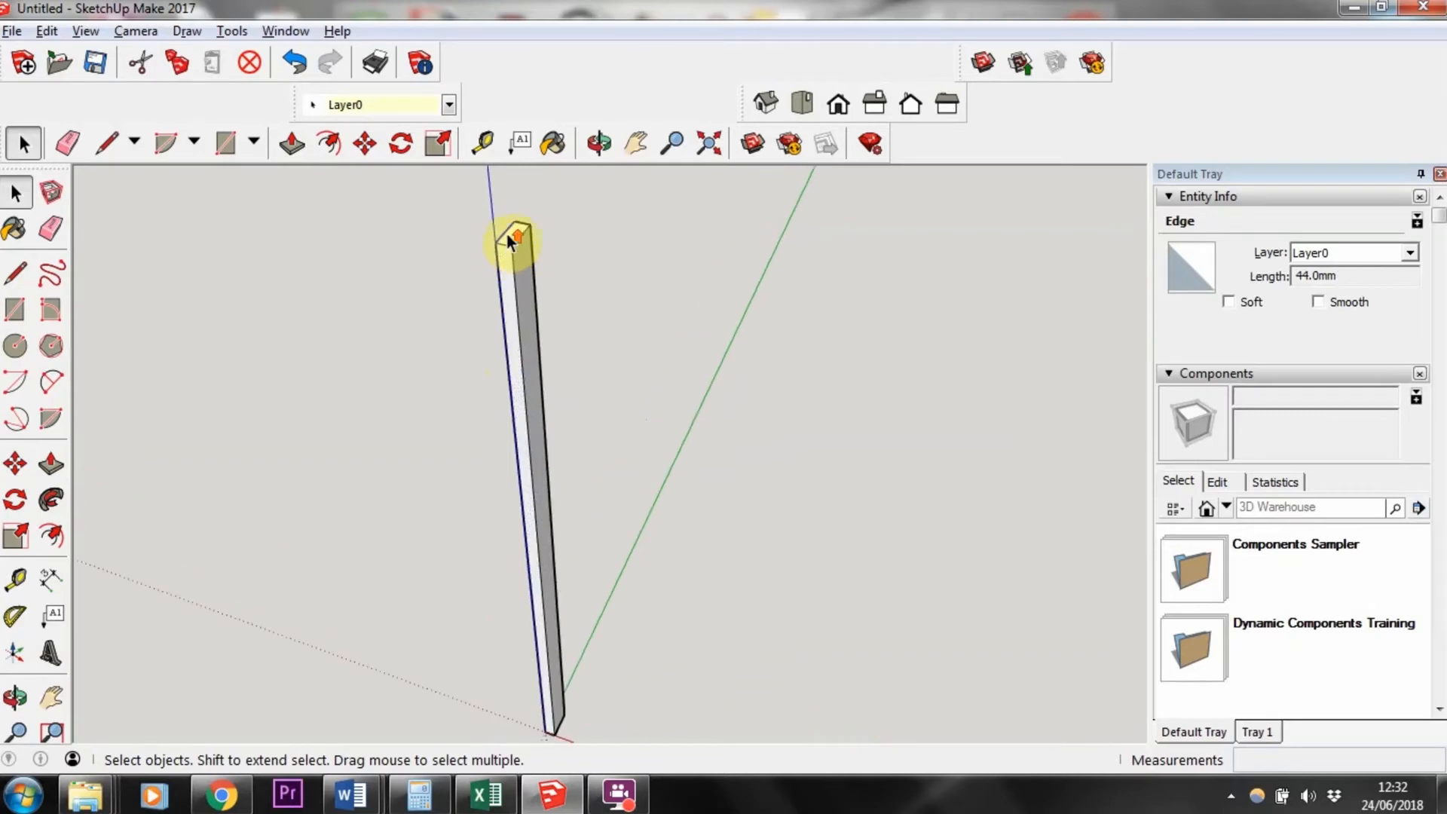
pyautogui.click(513, 239)
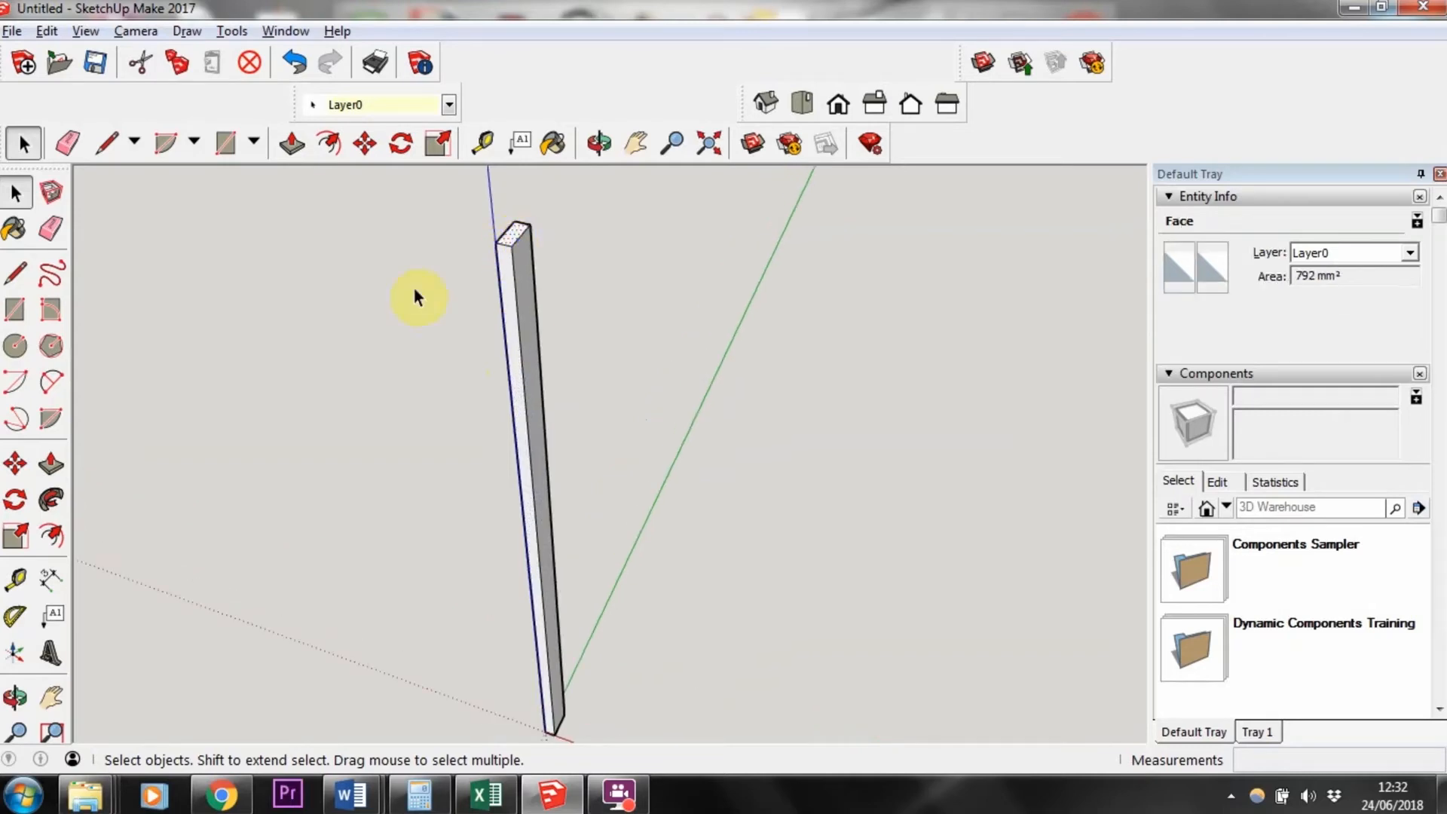
pyautogui.click(15, 466)
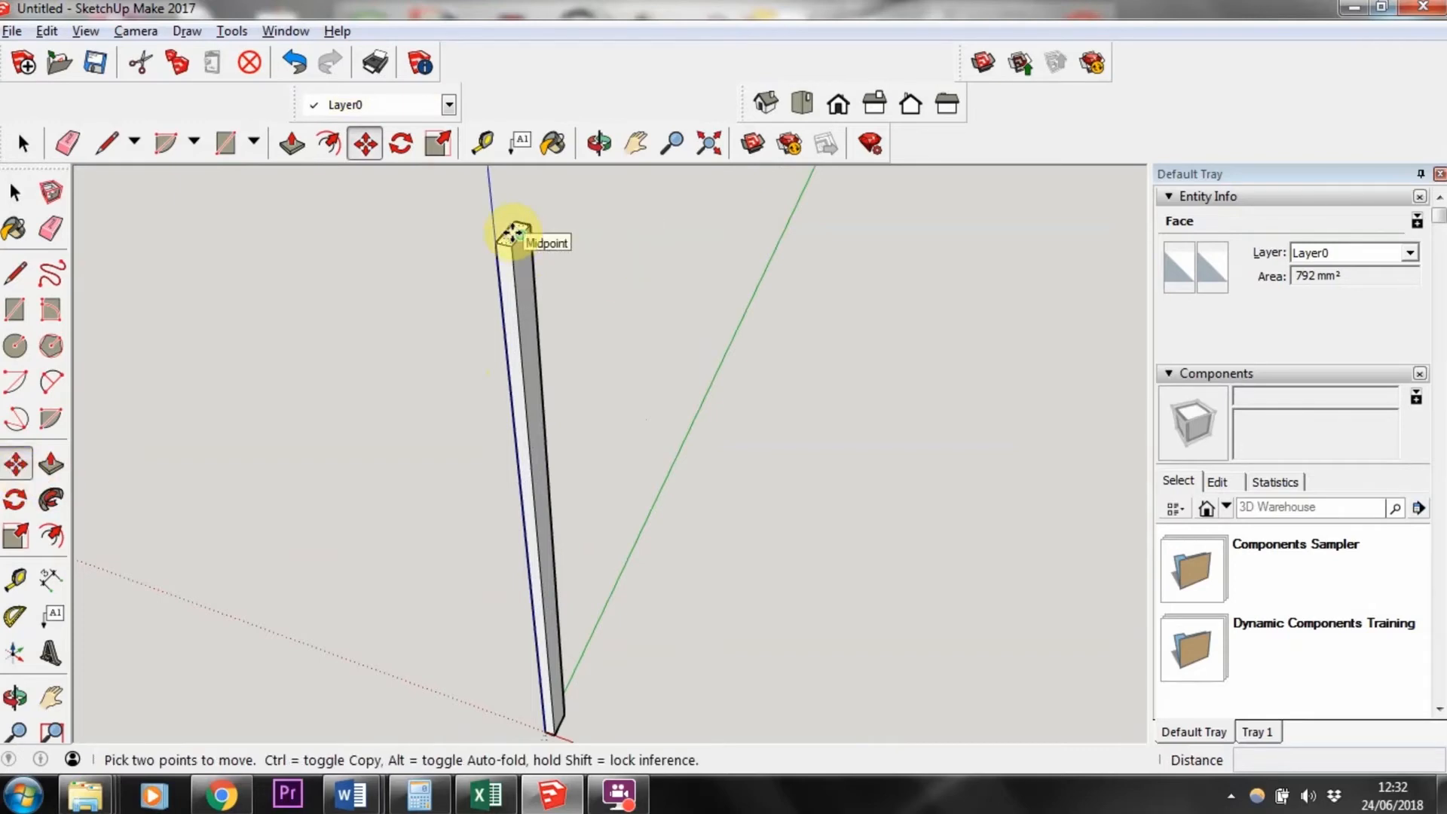
pyautogui.click(515, 234)
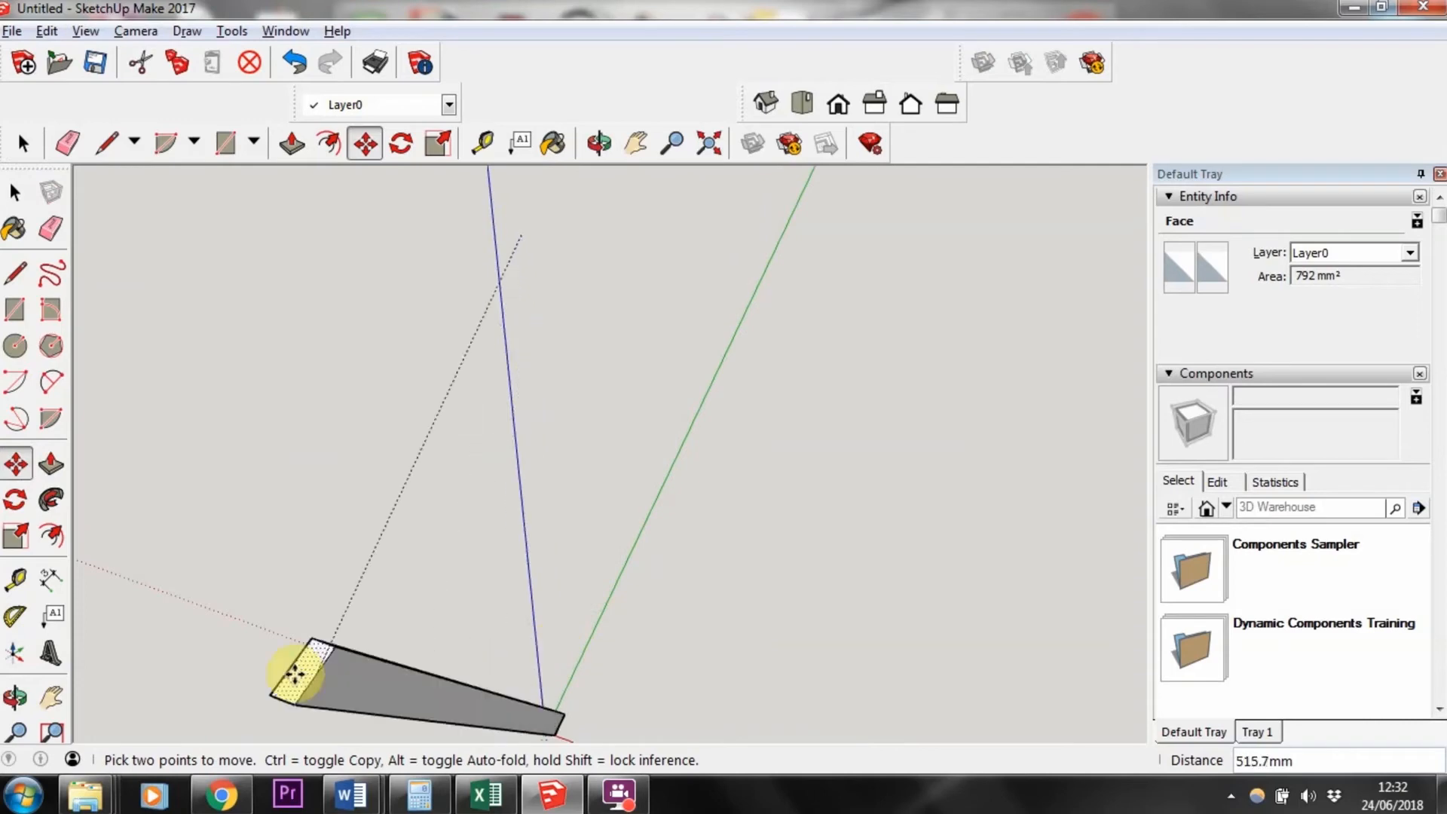
pyautogui.press('Escape')
pyautogui.moveTo(303, 446); pyautogui.dragTo(942, 394, button='middle')
pyautogui.scroll(-4, 933, 426)
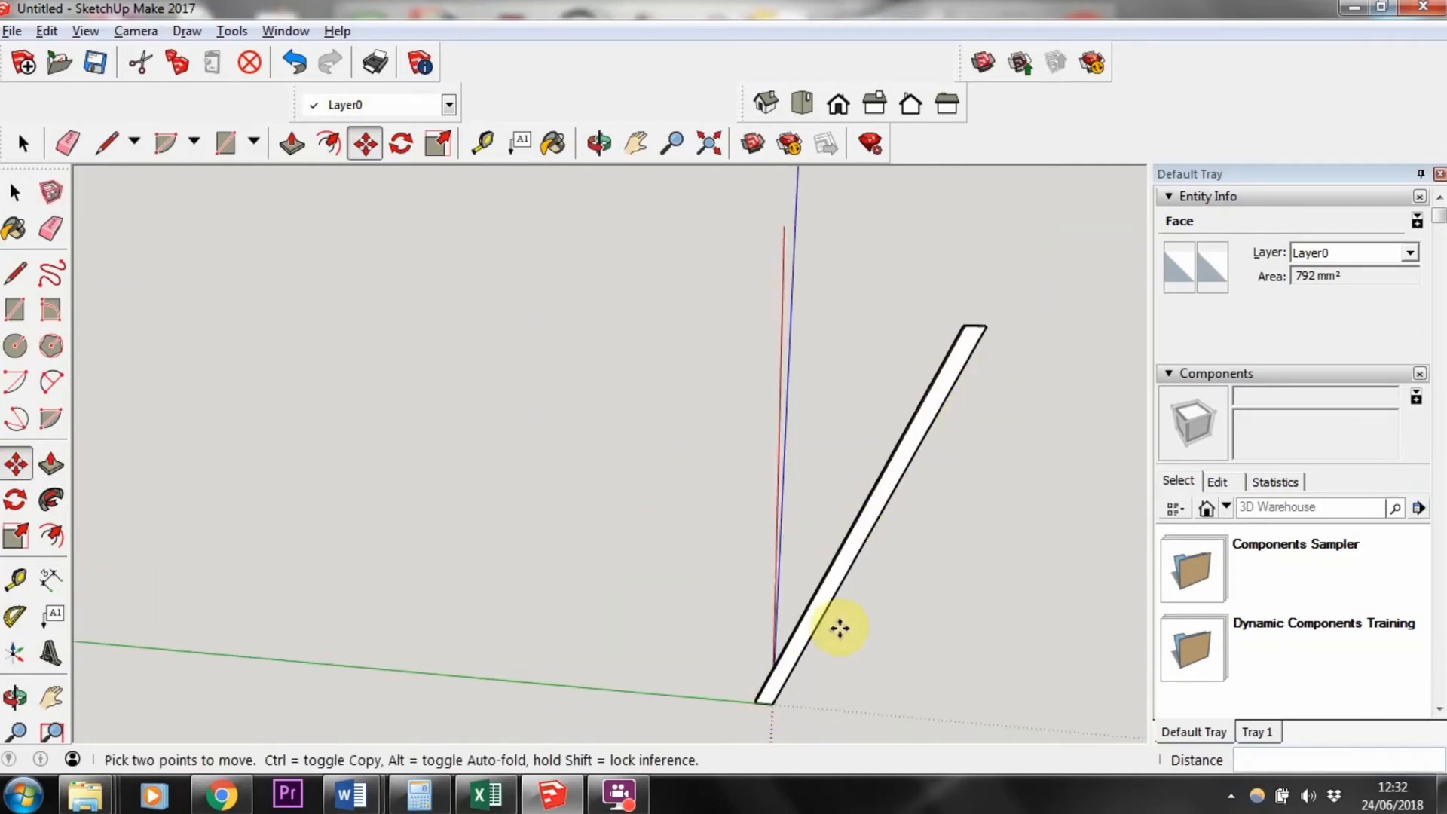
pyautogui.moveTo(928, 360); pyautogui.dragTo(1040, 363, button='middle')
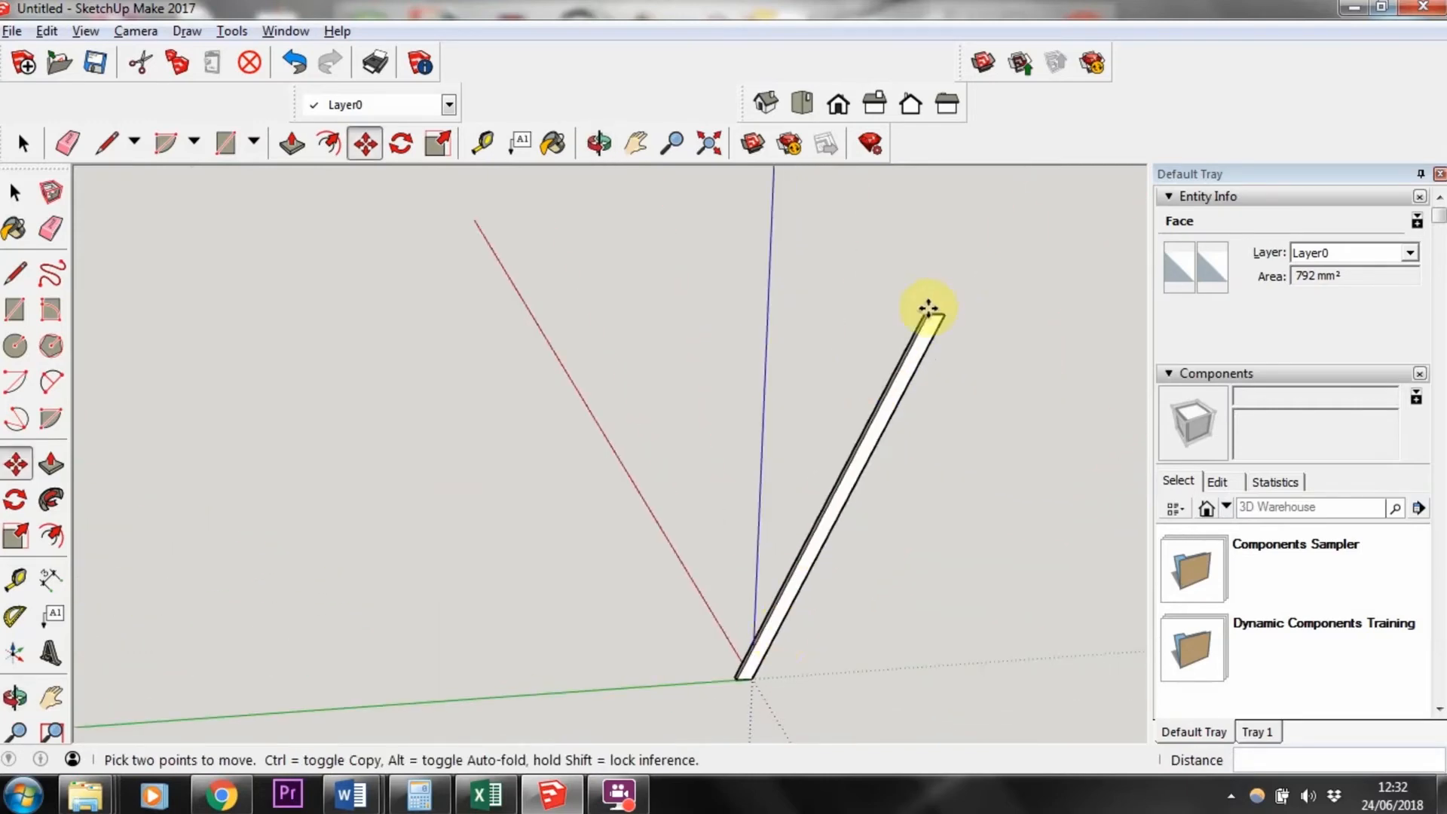
pyautogui.click(915, 352)
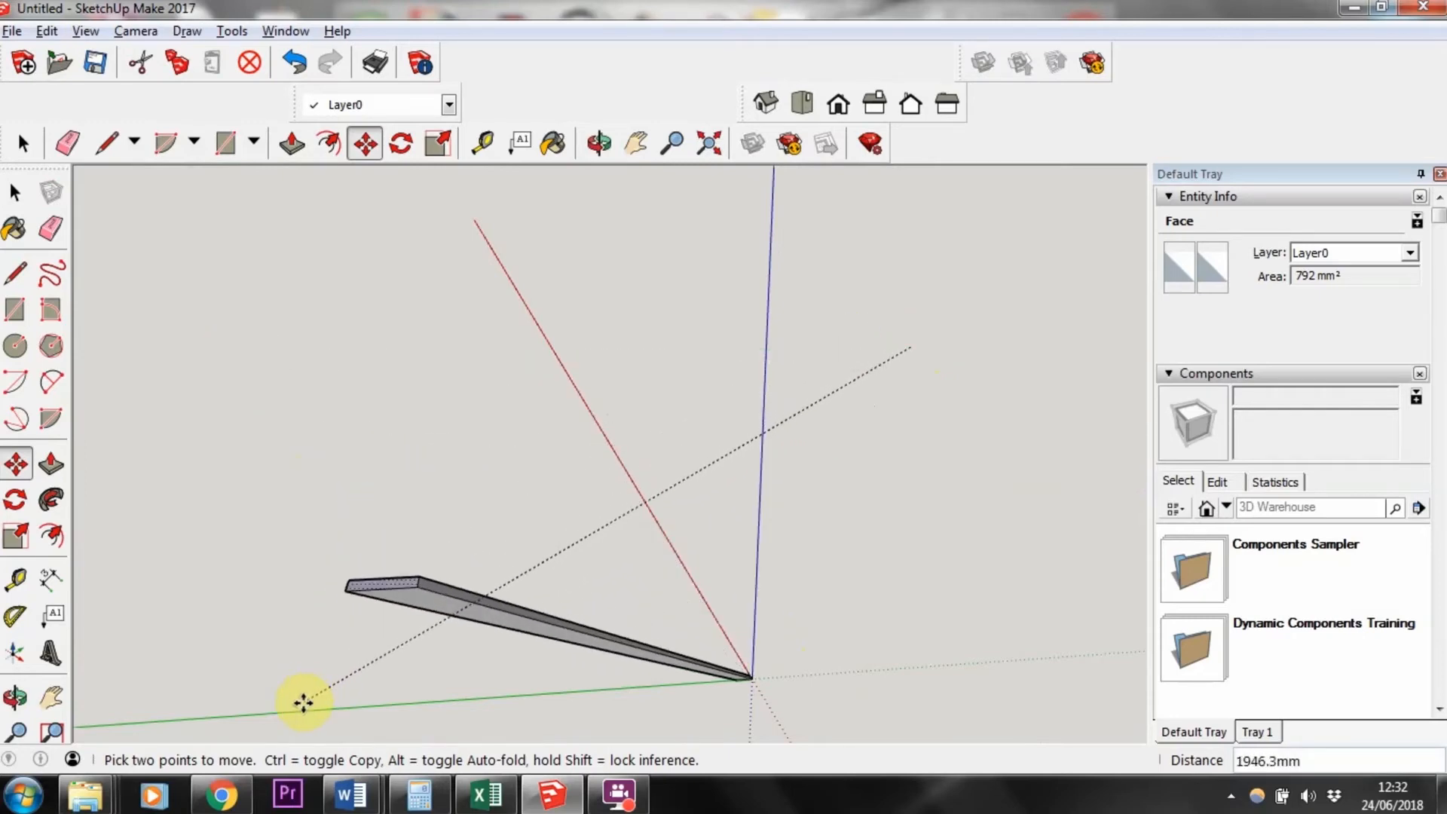
pyautogui.click(274, 669)
pyautogui.moveTo(627, 576); pyautogui.dragTo(617, 543, button='middle')
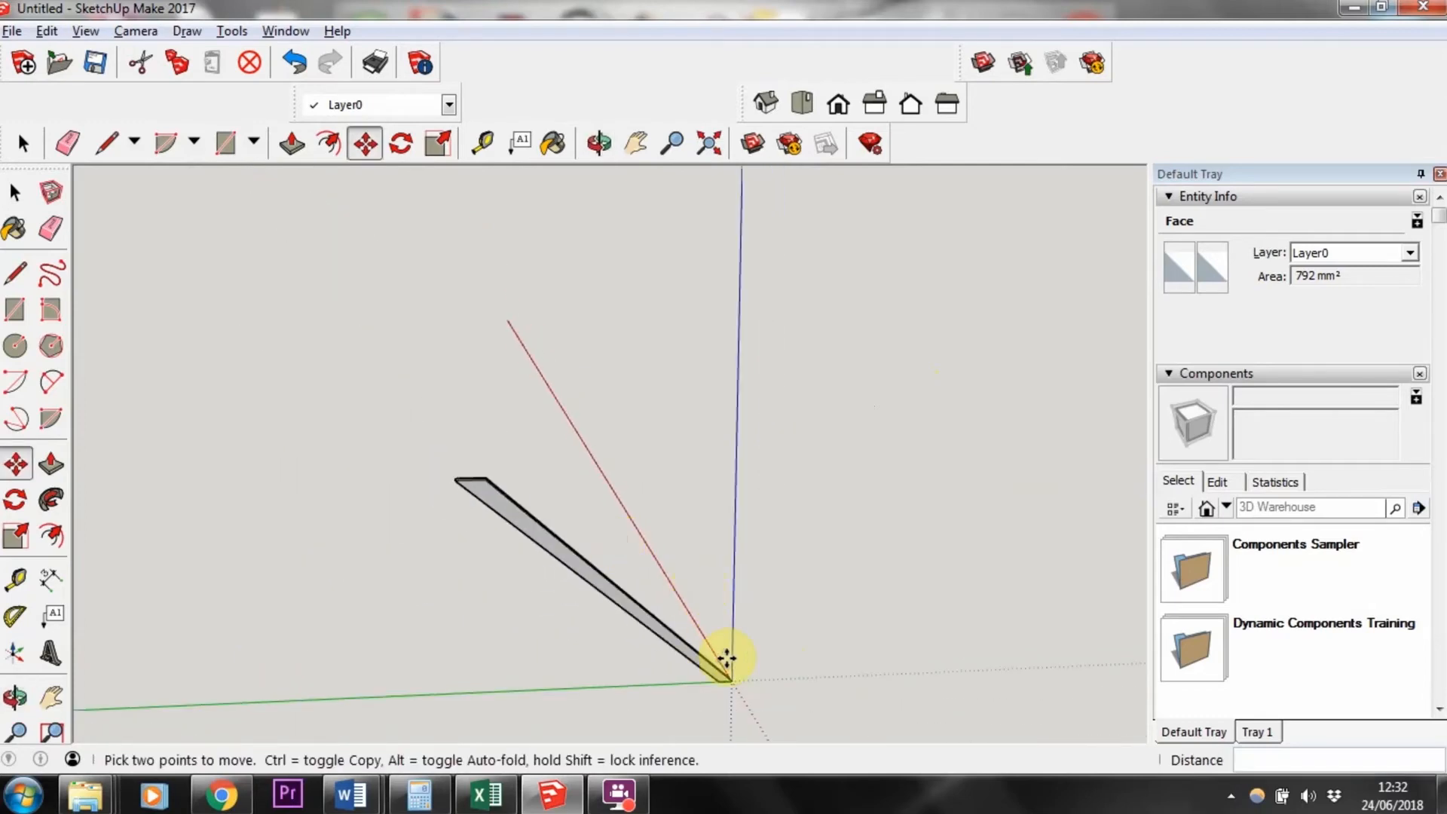
pyautogui.moveTo(742, 675); pyautogui.dragTo(544, 578, button='middle')
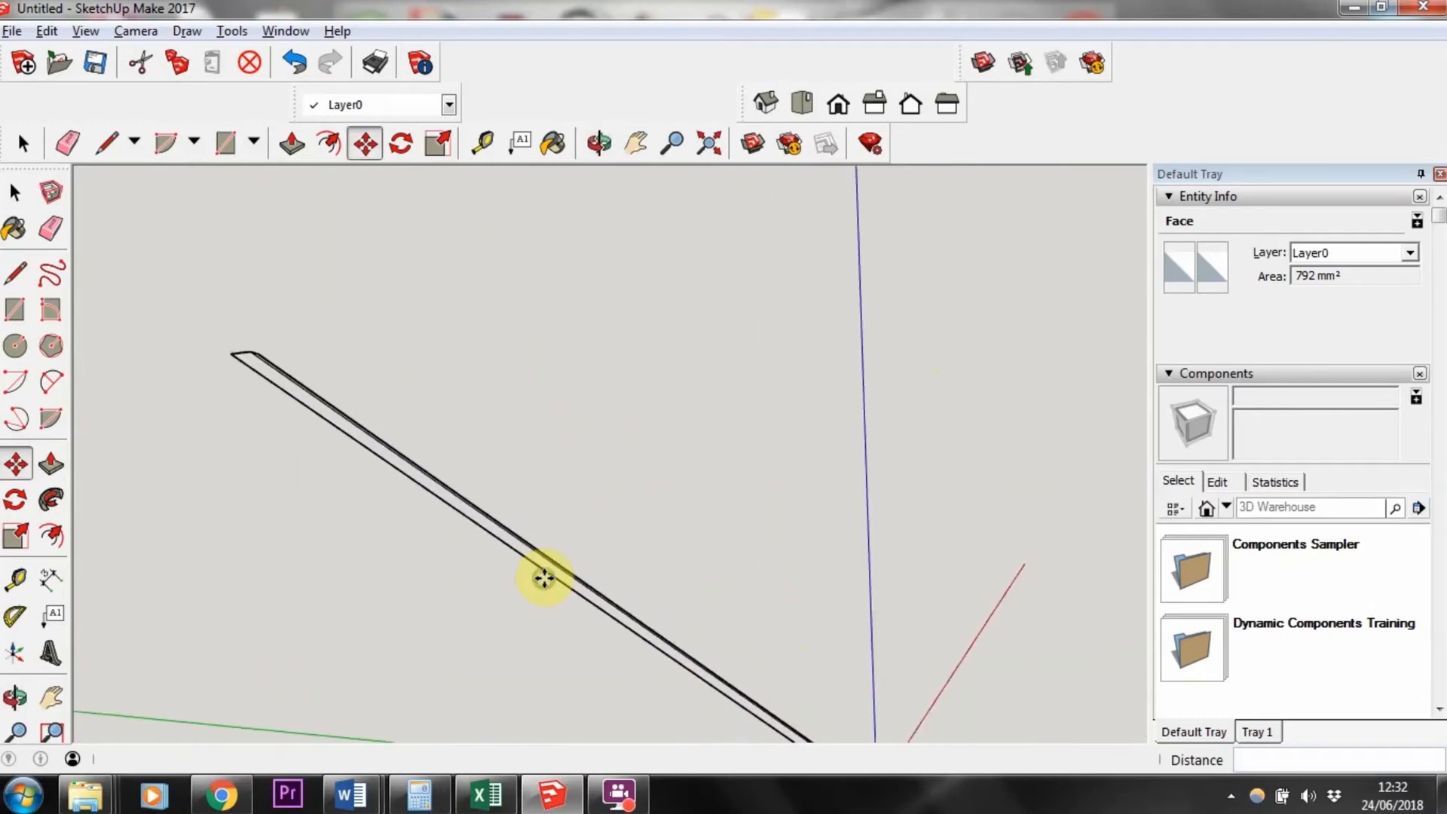
pyautogui.hotkey('ctrl', 'z')
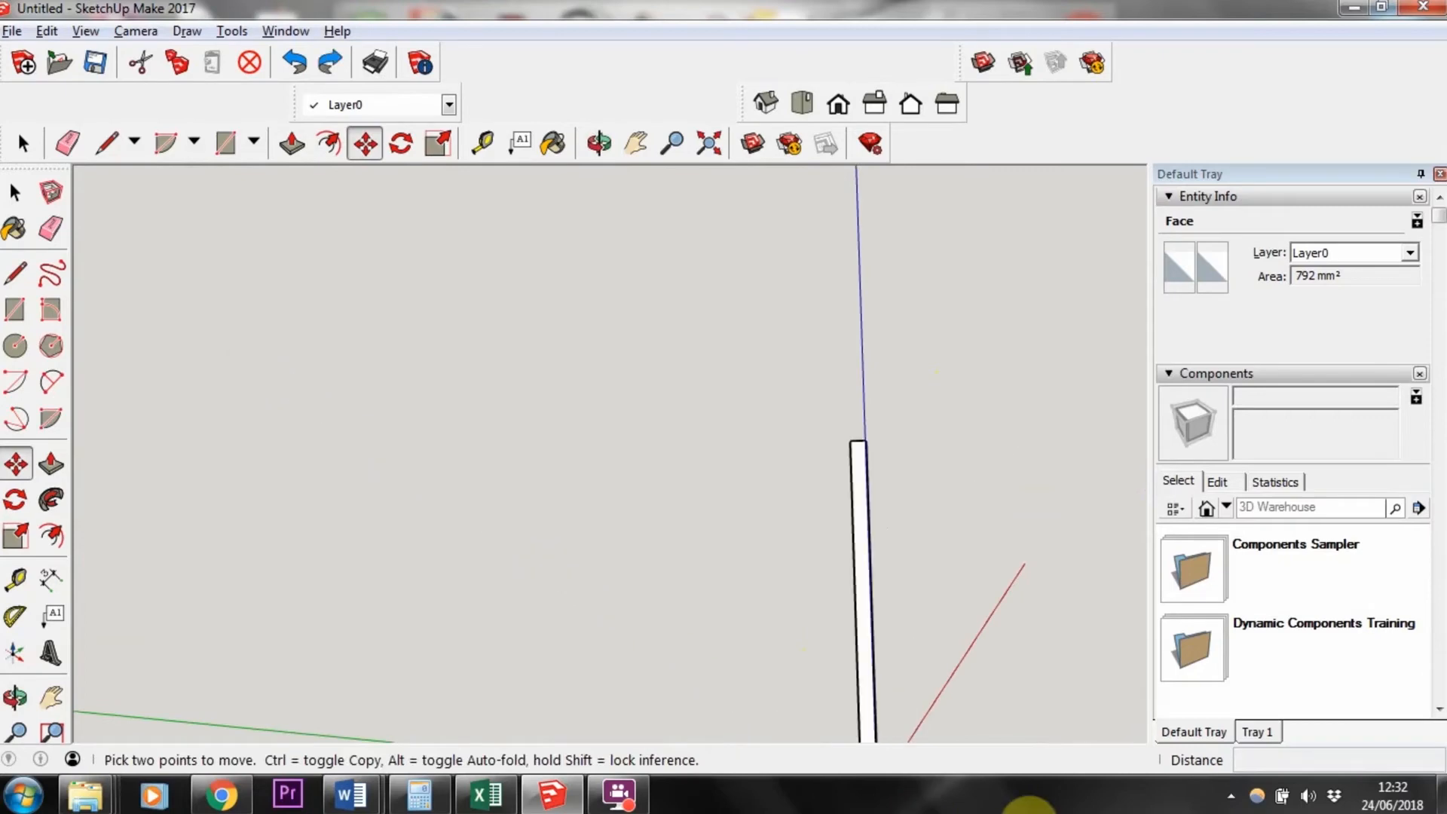
# Step: Select the whole post with a selection window, then clear the selection
pyautogui.moveTo(971, 543); pyautogui.dragTo(568, 704, button='middle')
pyautogui.scroll(5, 575, 731)
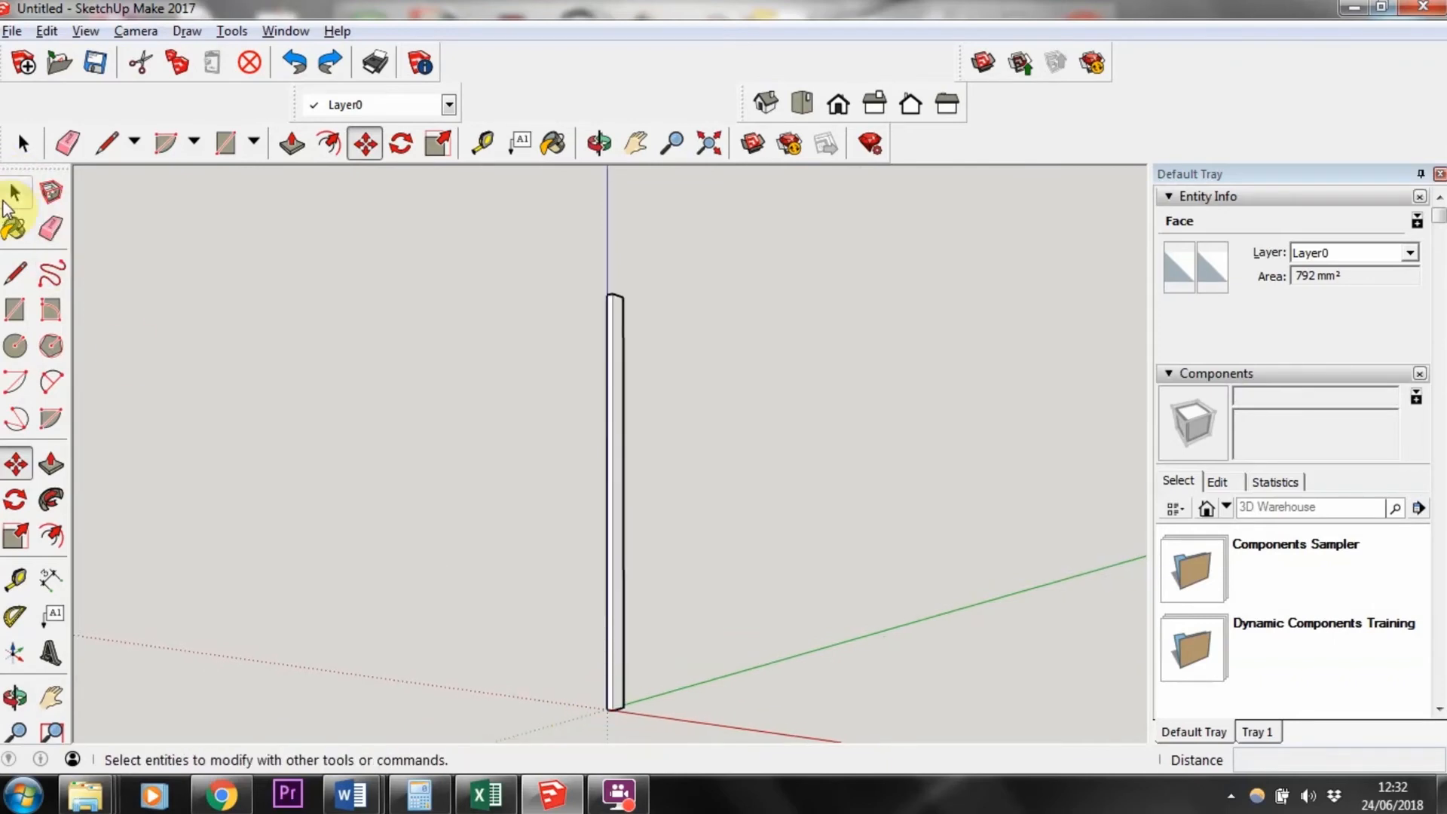
pyautogui.click(15, 195)
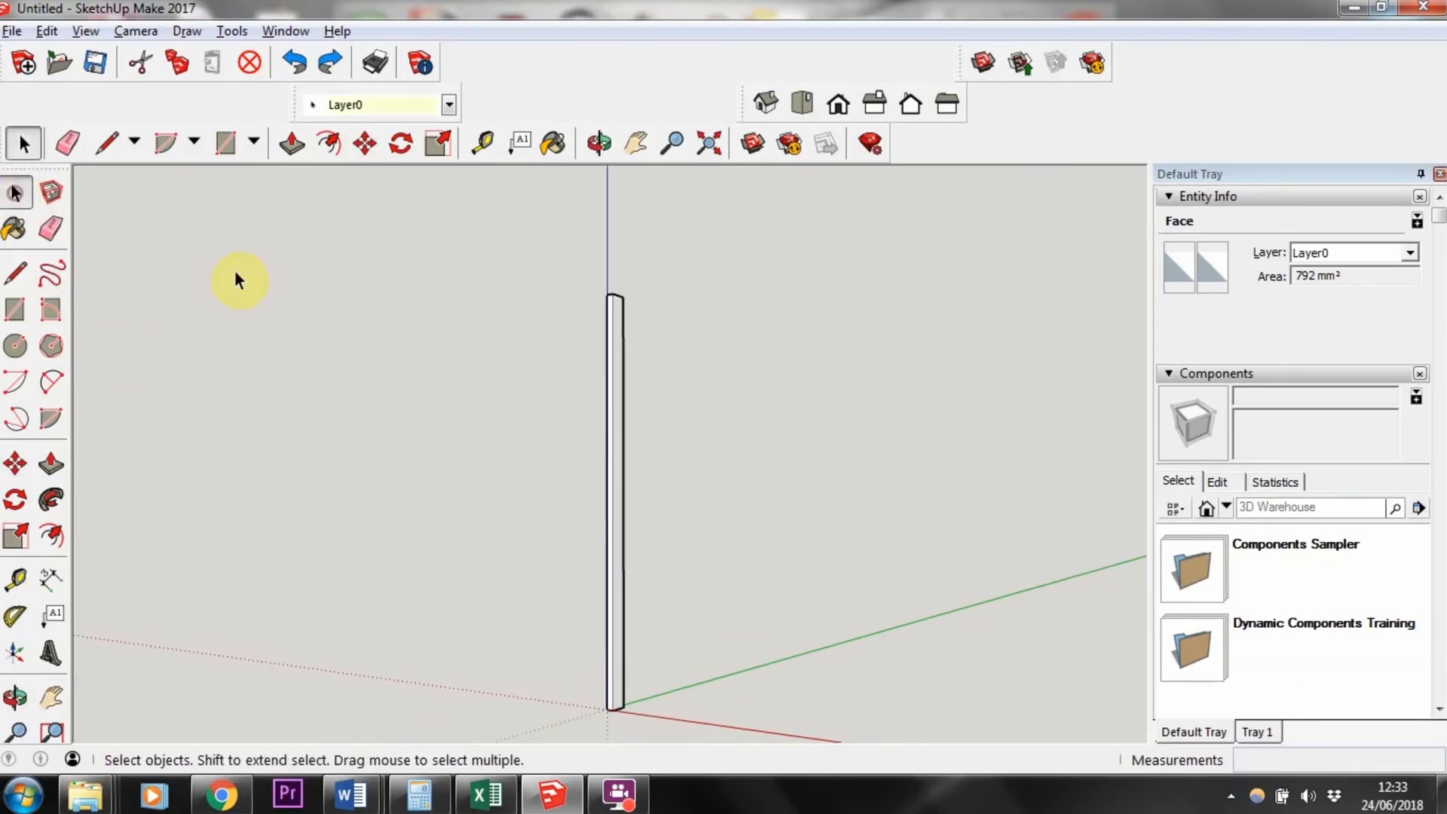
pyautogui.moveTo(526, 262); pyautogui.dragTo(717, 733)
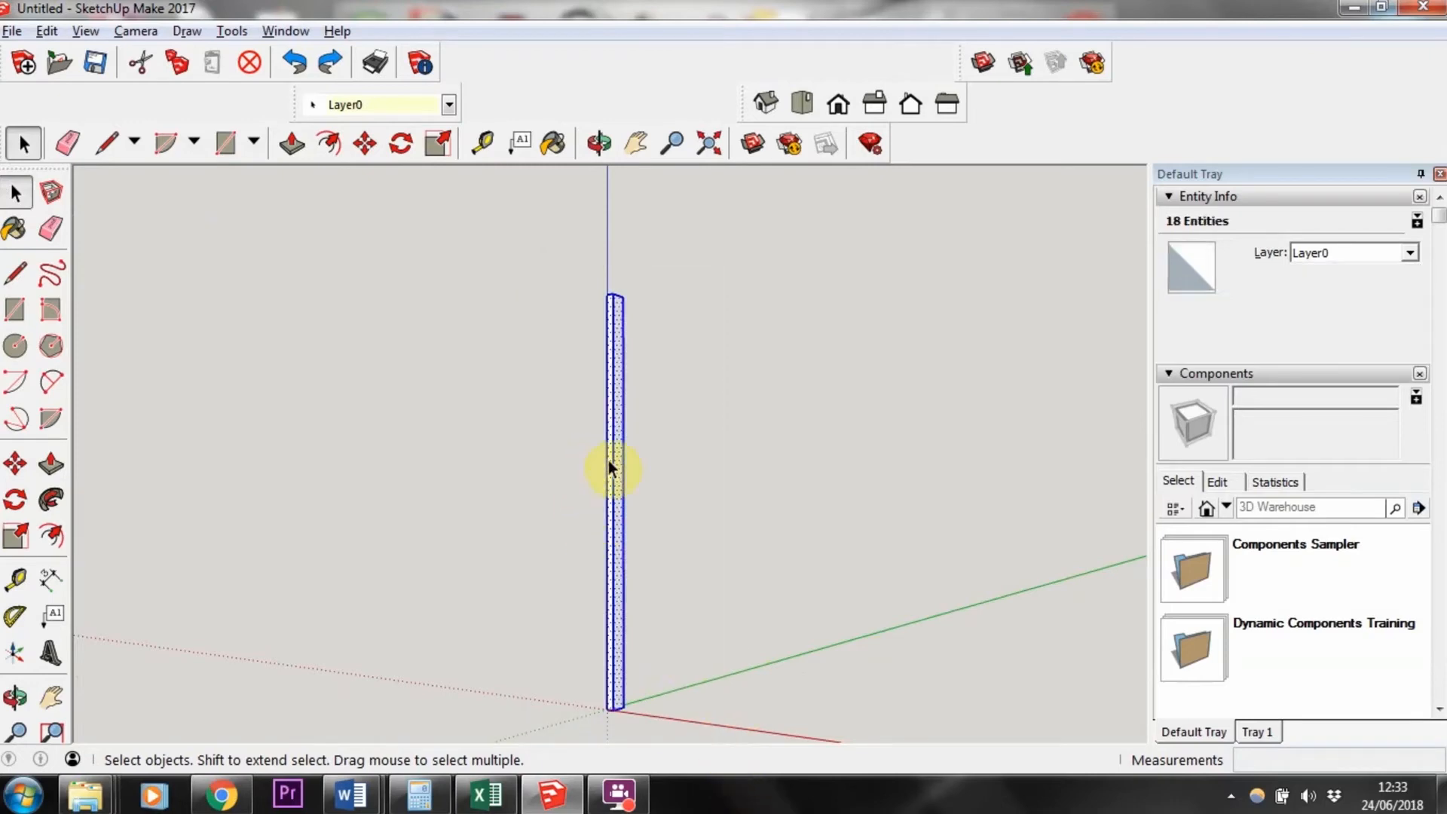
pyautogui.click(405, 413)
# Step: Select one side face of the post and extend the selection to all connected geometry
pyautogui.scroll(2, 698, 491)
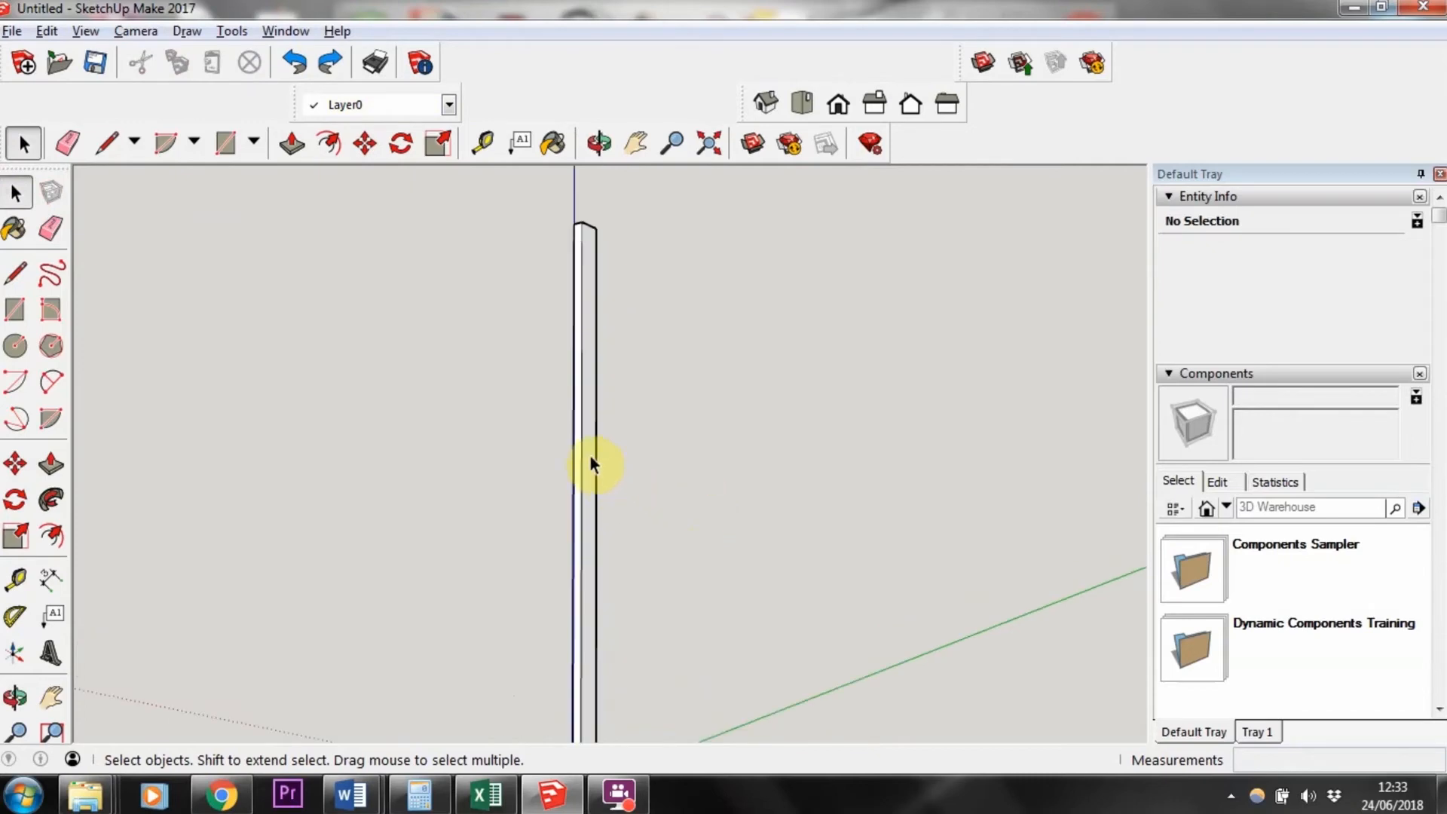
pyautogui.click(590, 456)
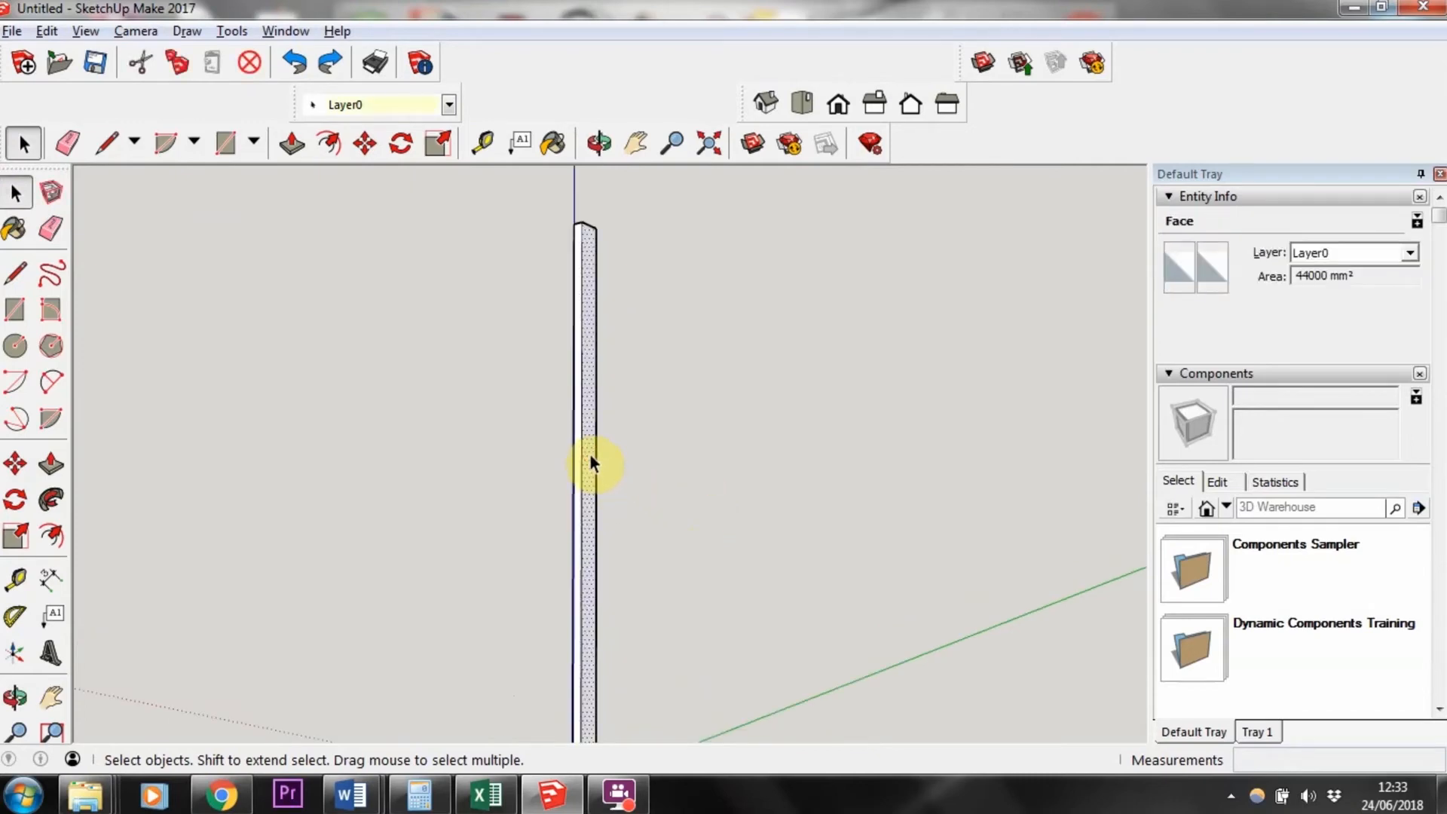
pyautogui.rightClick(590, 456)
pyautogui.moveTo(650, 211)
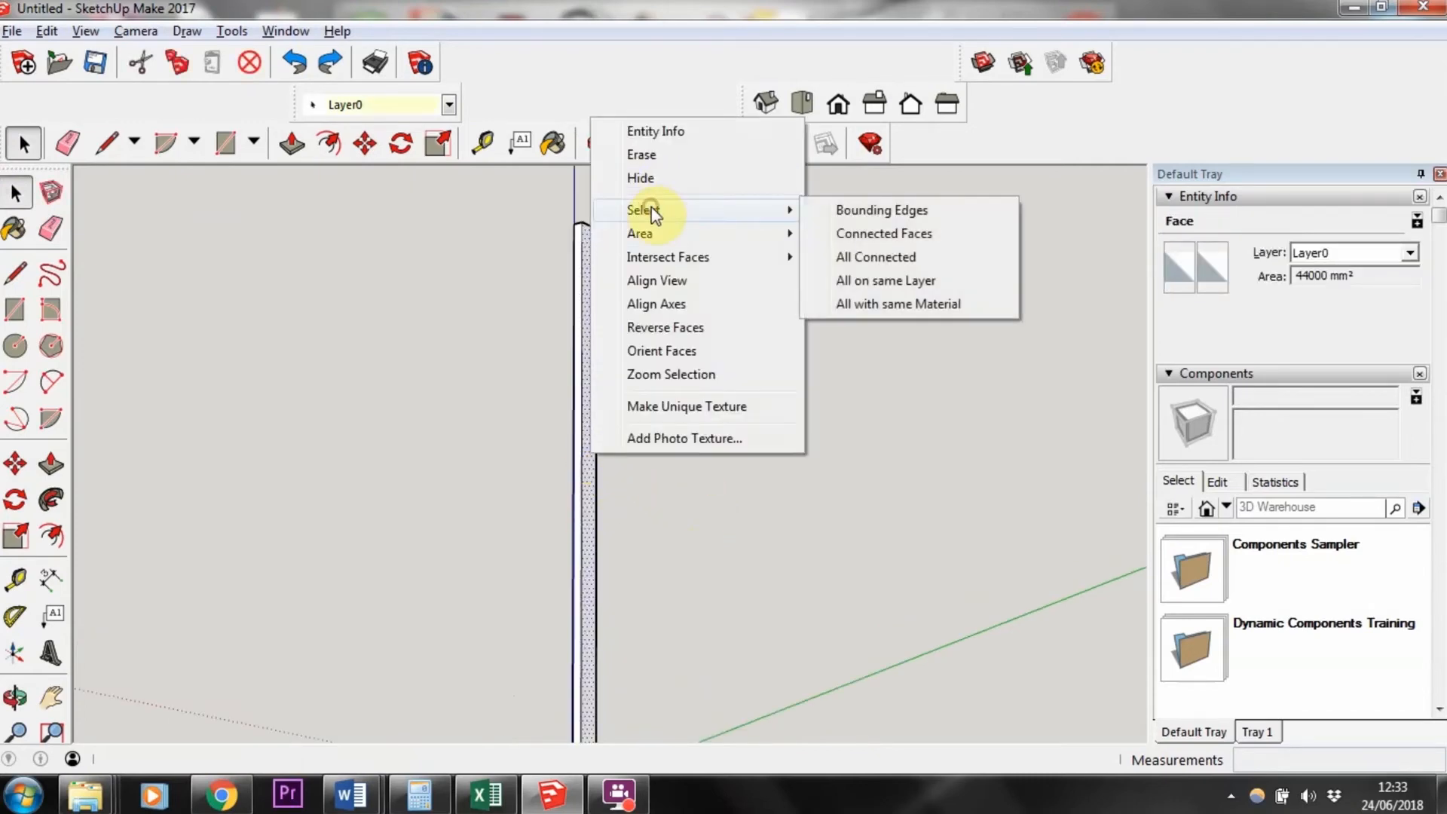
pyautogui.click(867, 261)
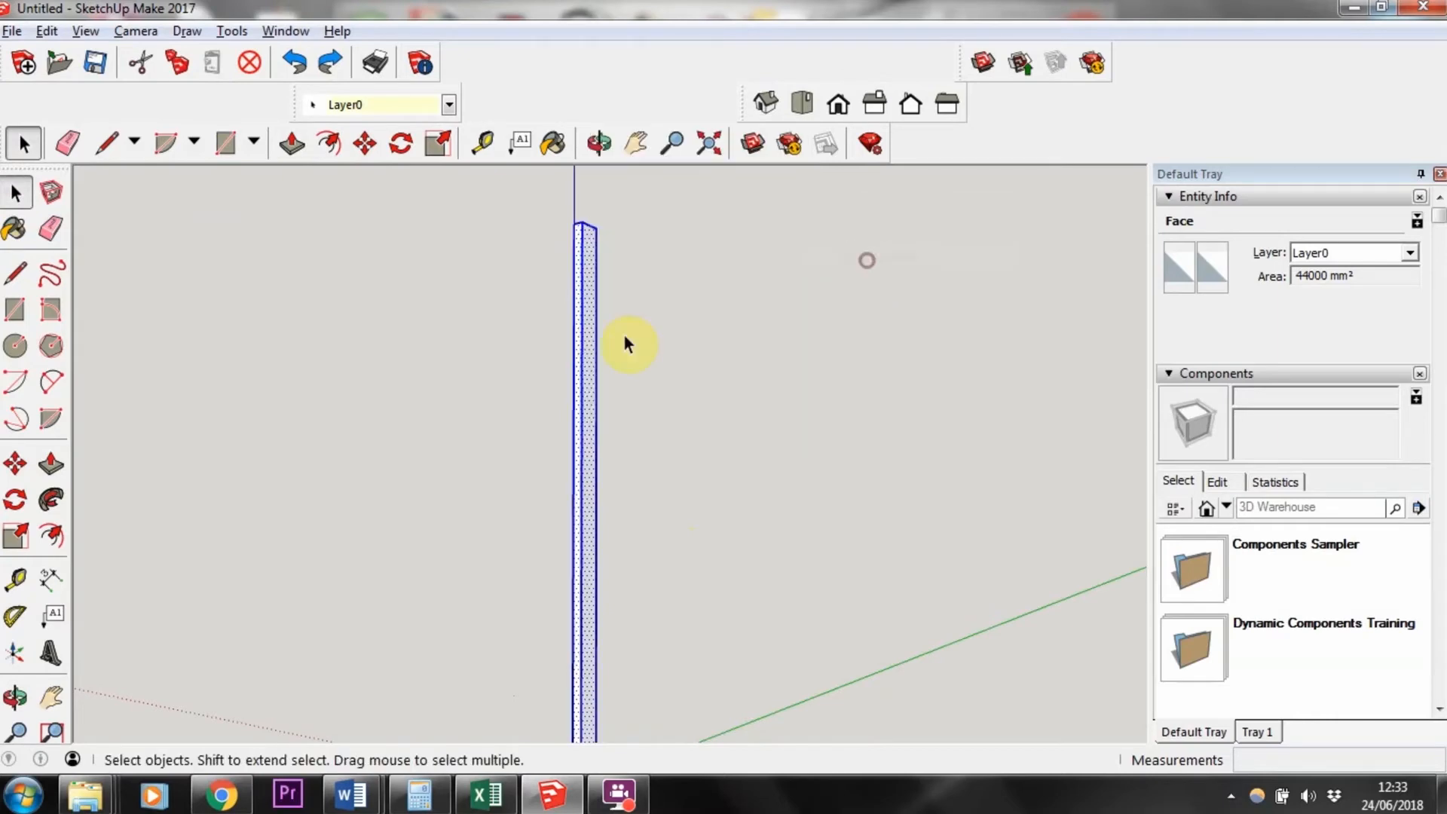
# Step: Window-select the entire post once more and deselect it
pyautogui.scroll(-2, 640, 428)
pyautogui.moveTo(642, 431); pyautogui.dragTo(560, 558, button='middle')
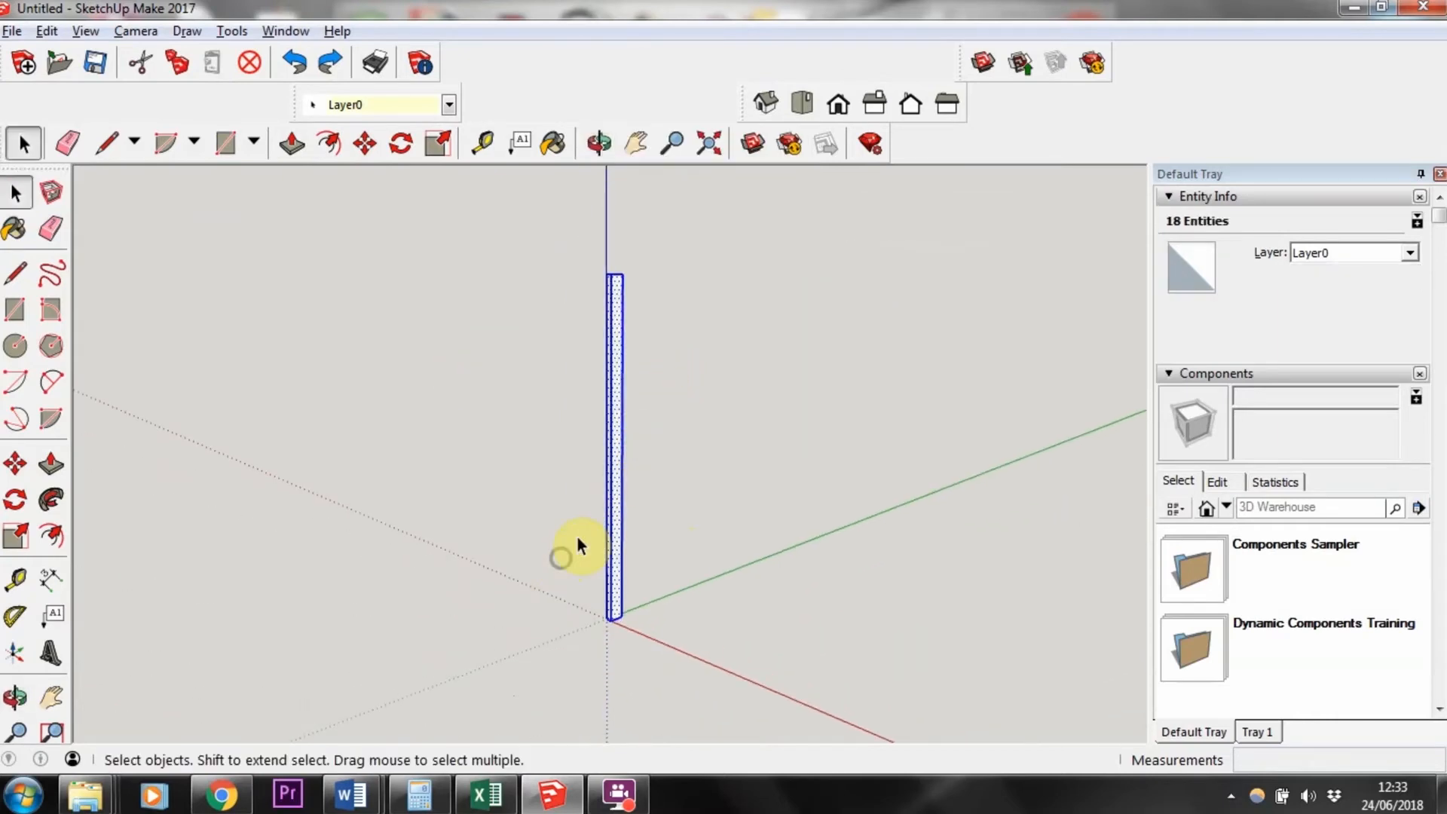
pyautogui.click(245, 287)
pyautogui.moveTo(367, 203); pyautogui.dragTo(808, 694)
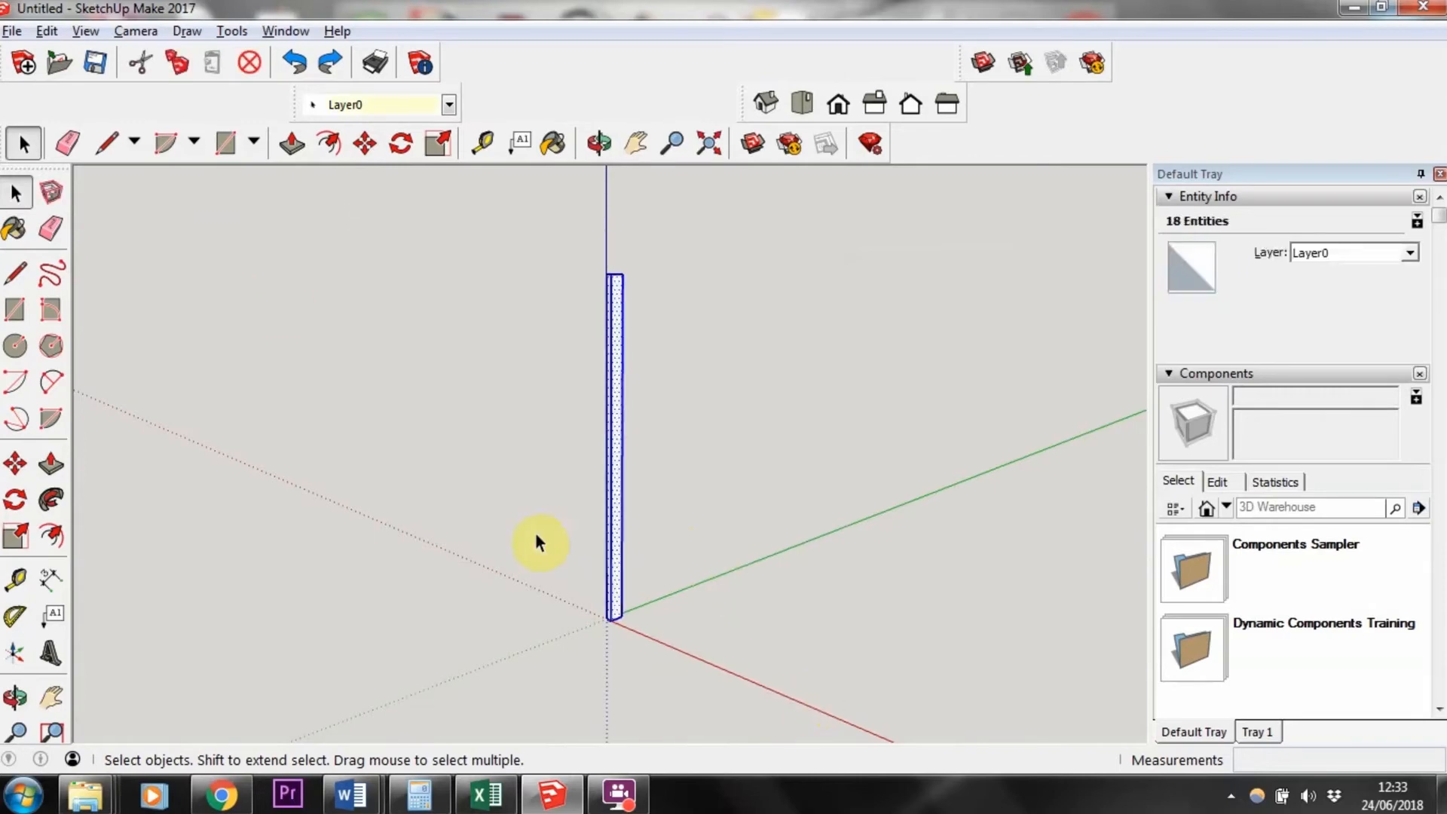
pyautogui.click(344, 422)
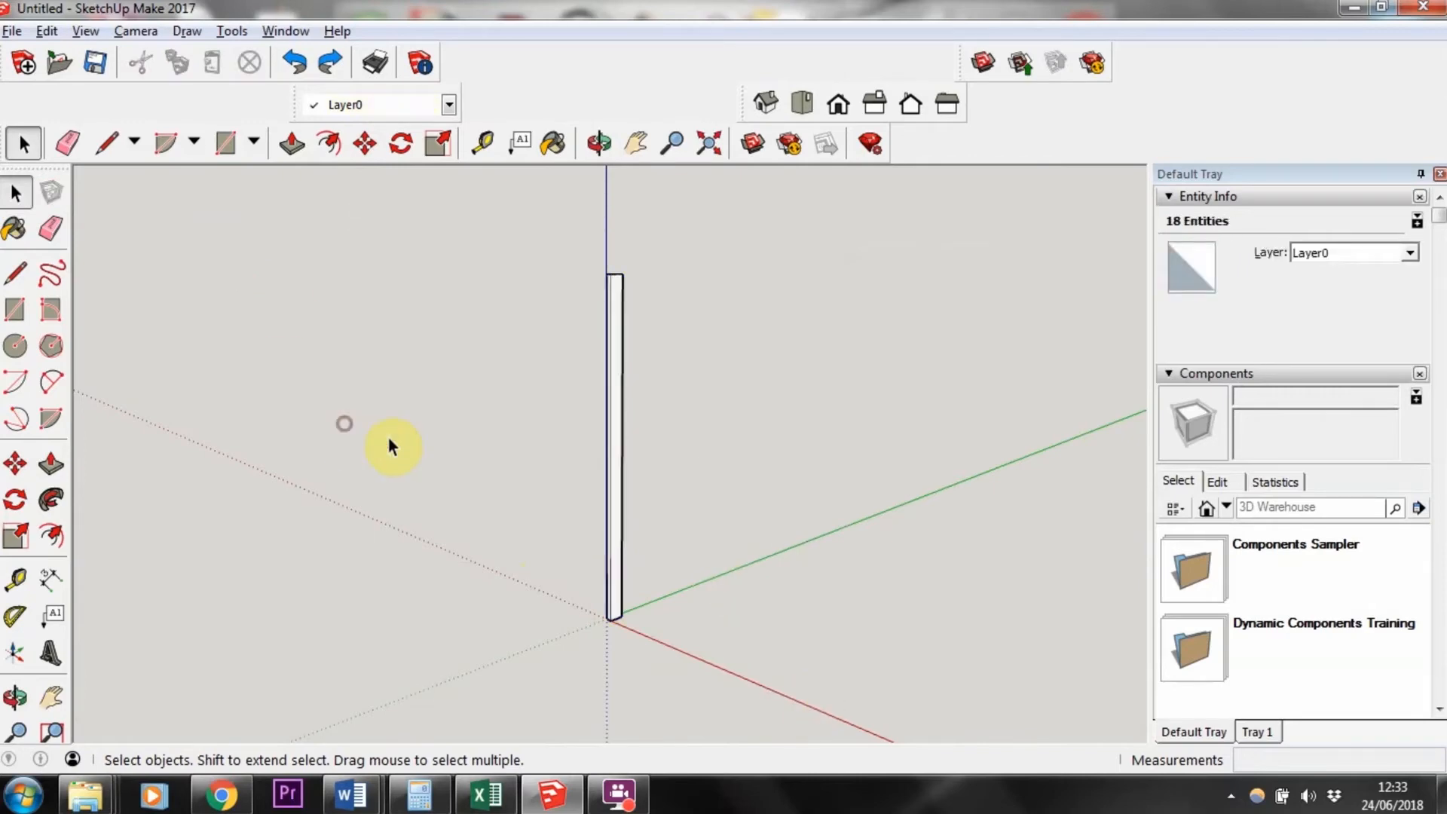
# Step: Select the post's face with all connected geometry and make it into a component named batten
pyautogui.click(616, 312)
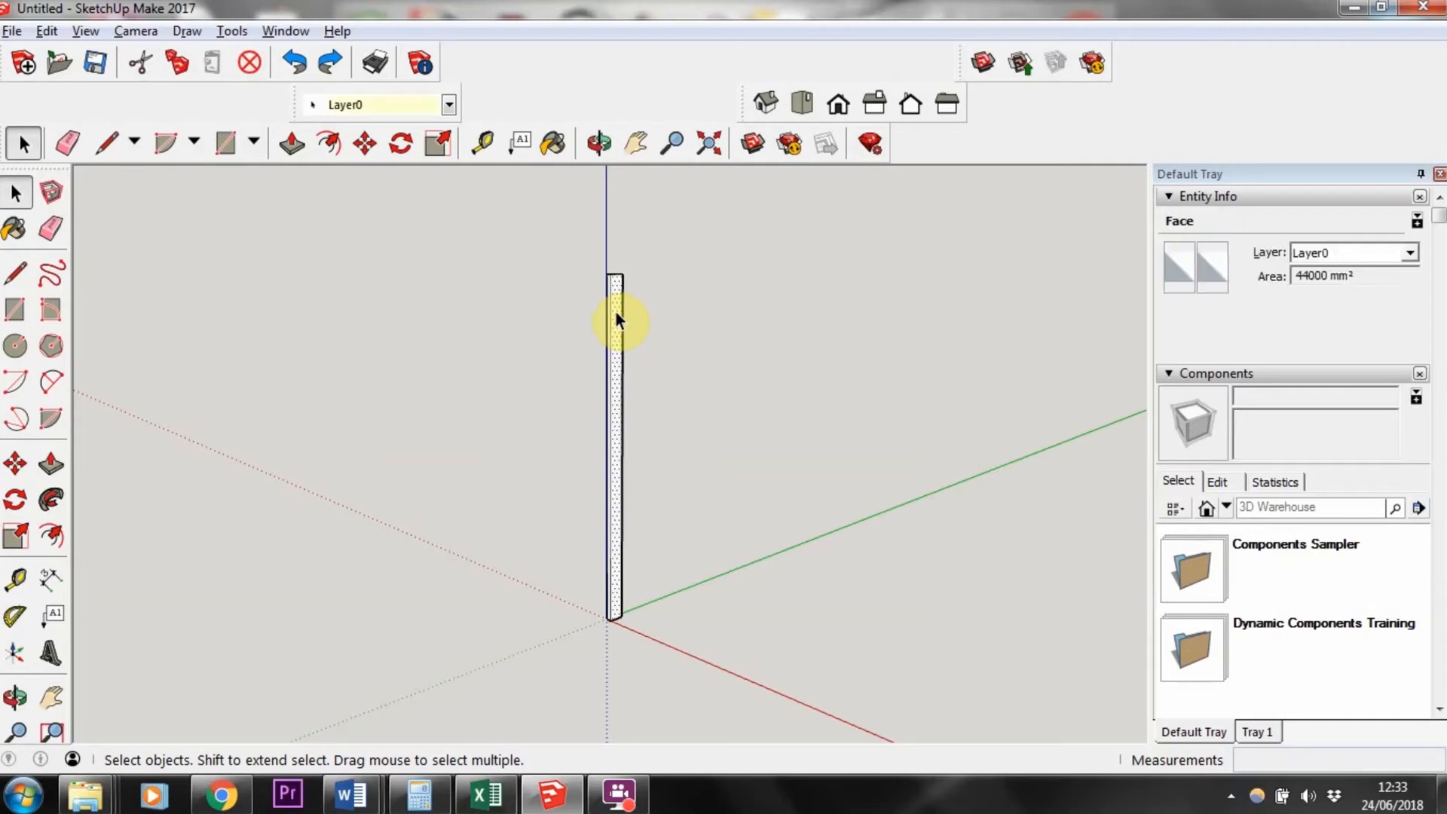
pyautogui.rightClick(617, 312)
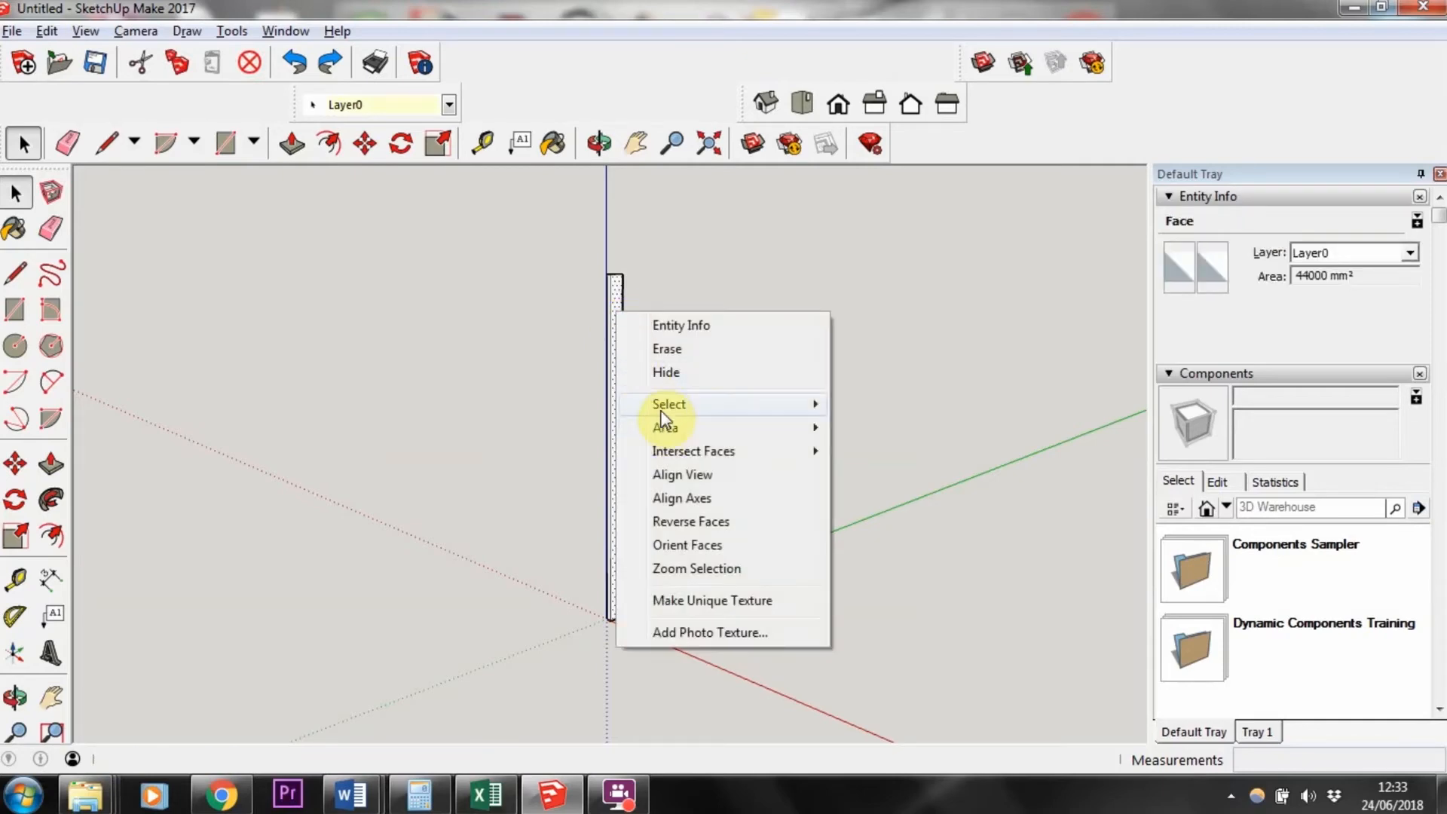
pyautogui.moveTo(659, 406)
pyautogui.click(873, 449)
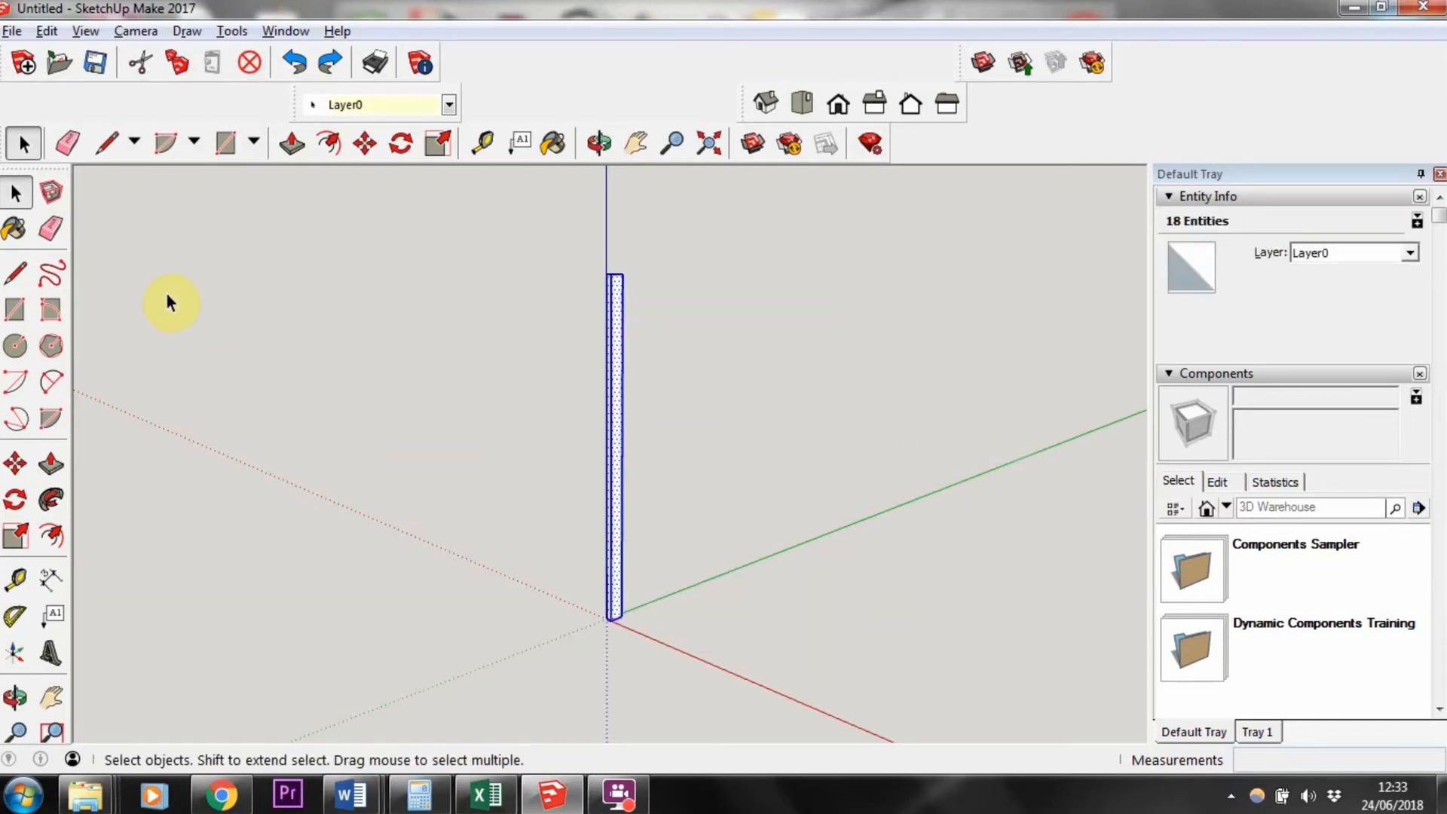
pyautogui.rightClick(614, 386)
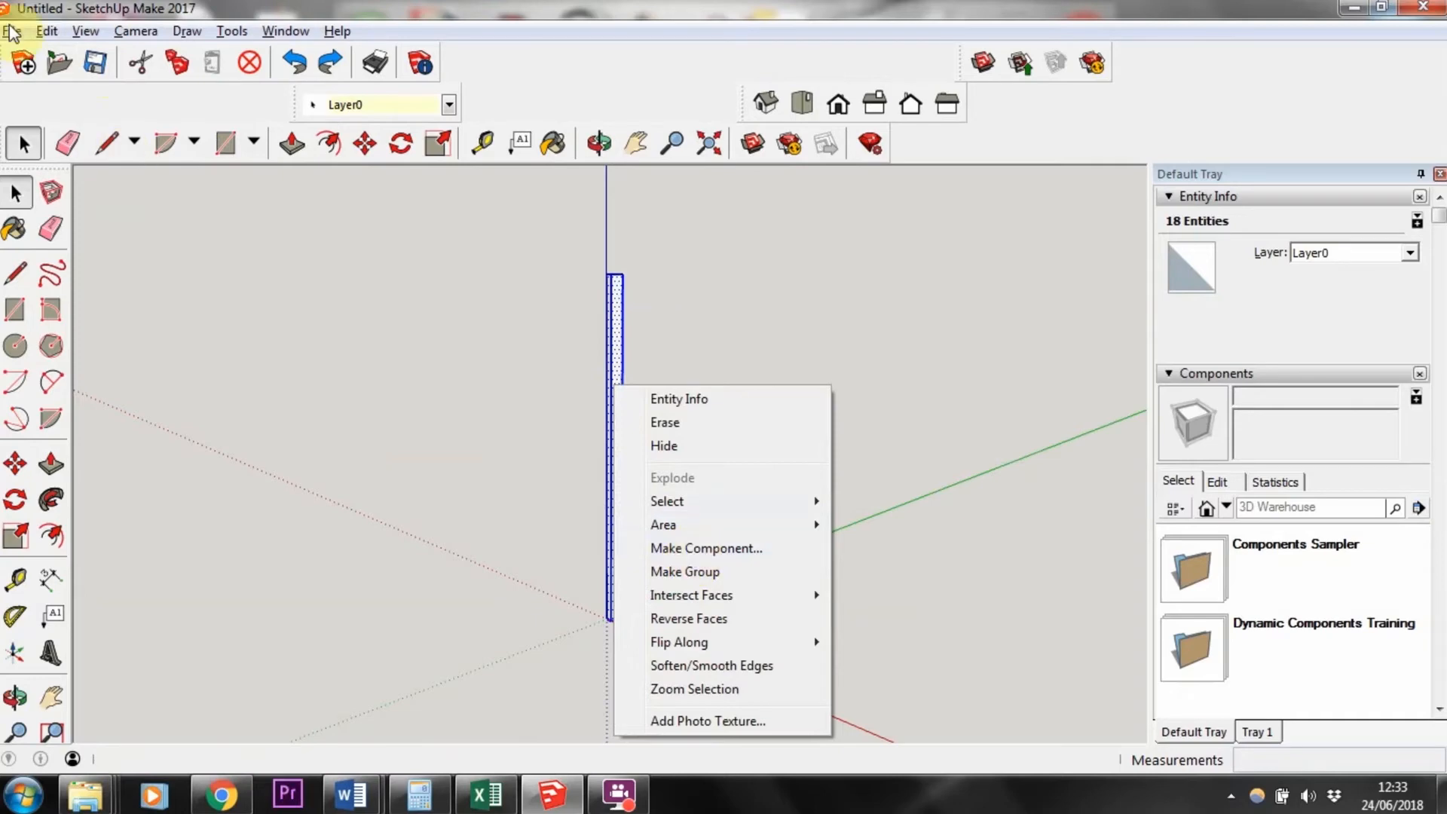
pyautogui.click(47, 32)
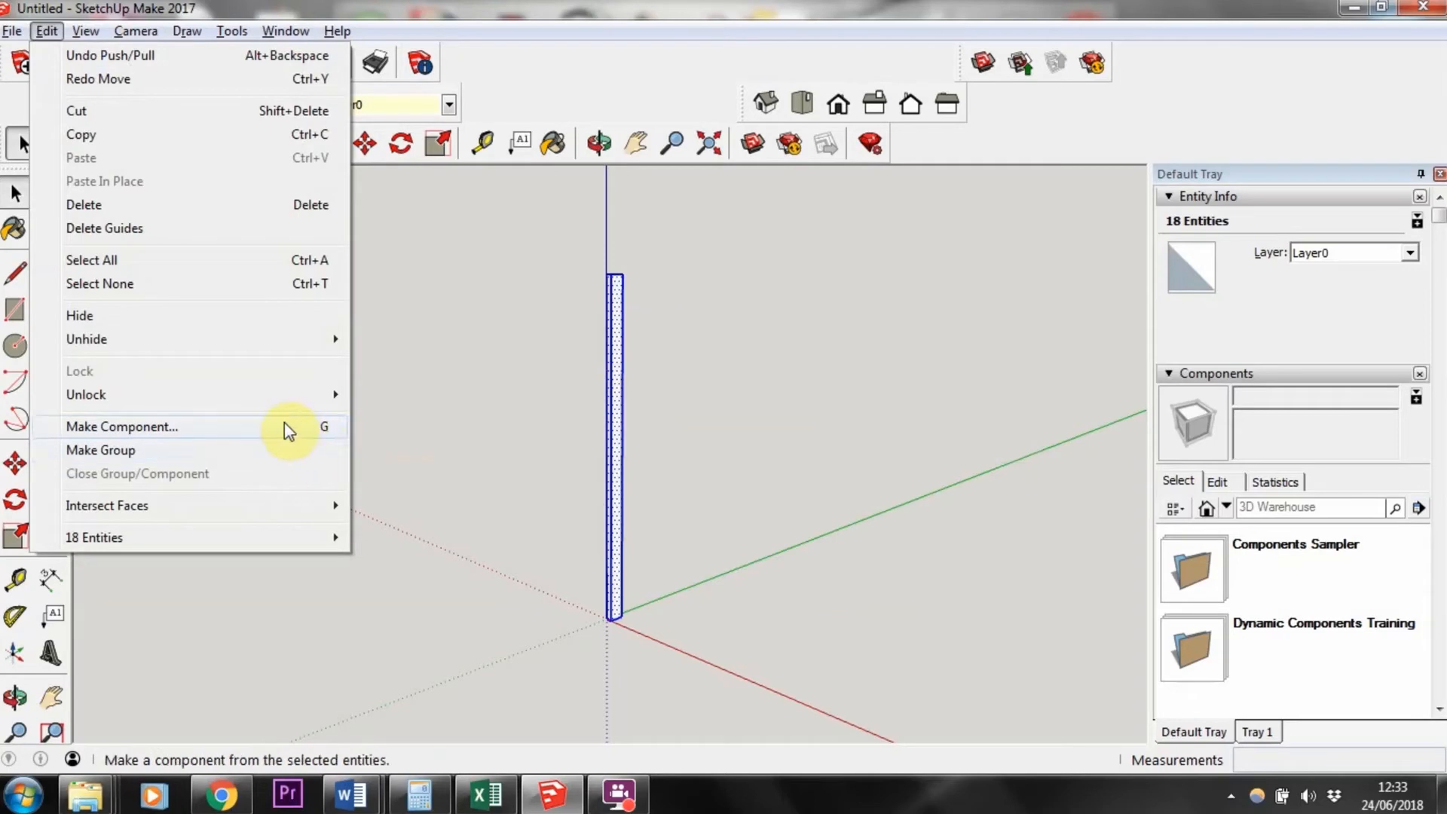
pyautogui.click(199, 428)
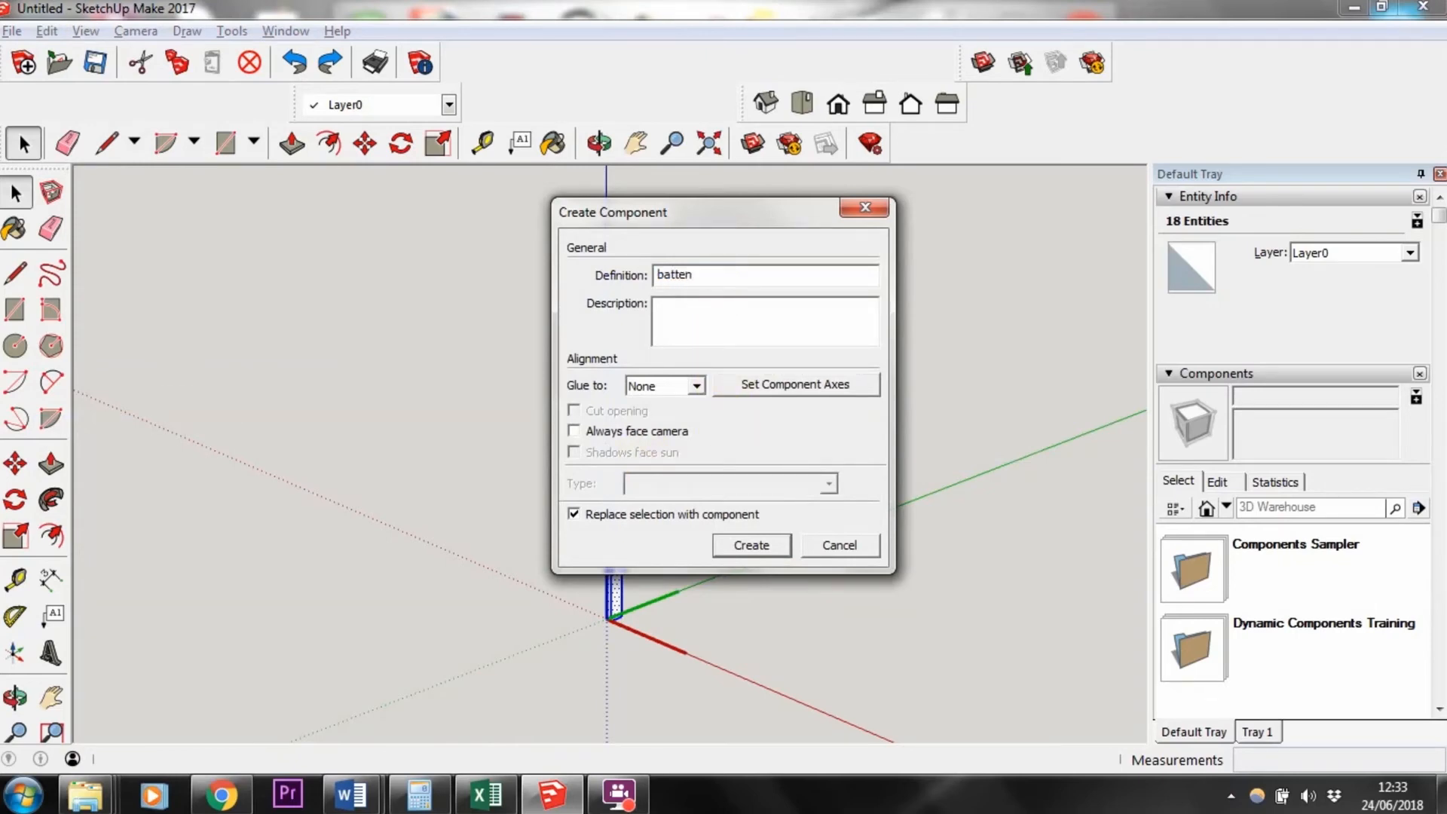
pyautogui.press('Return')
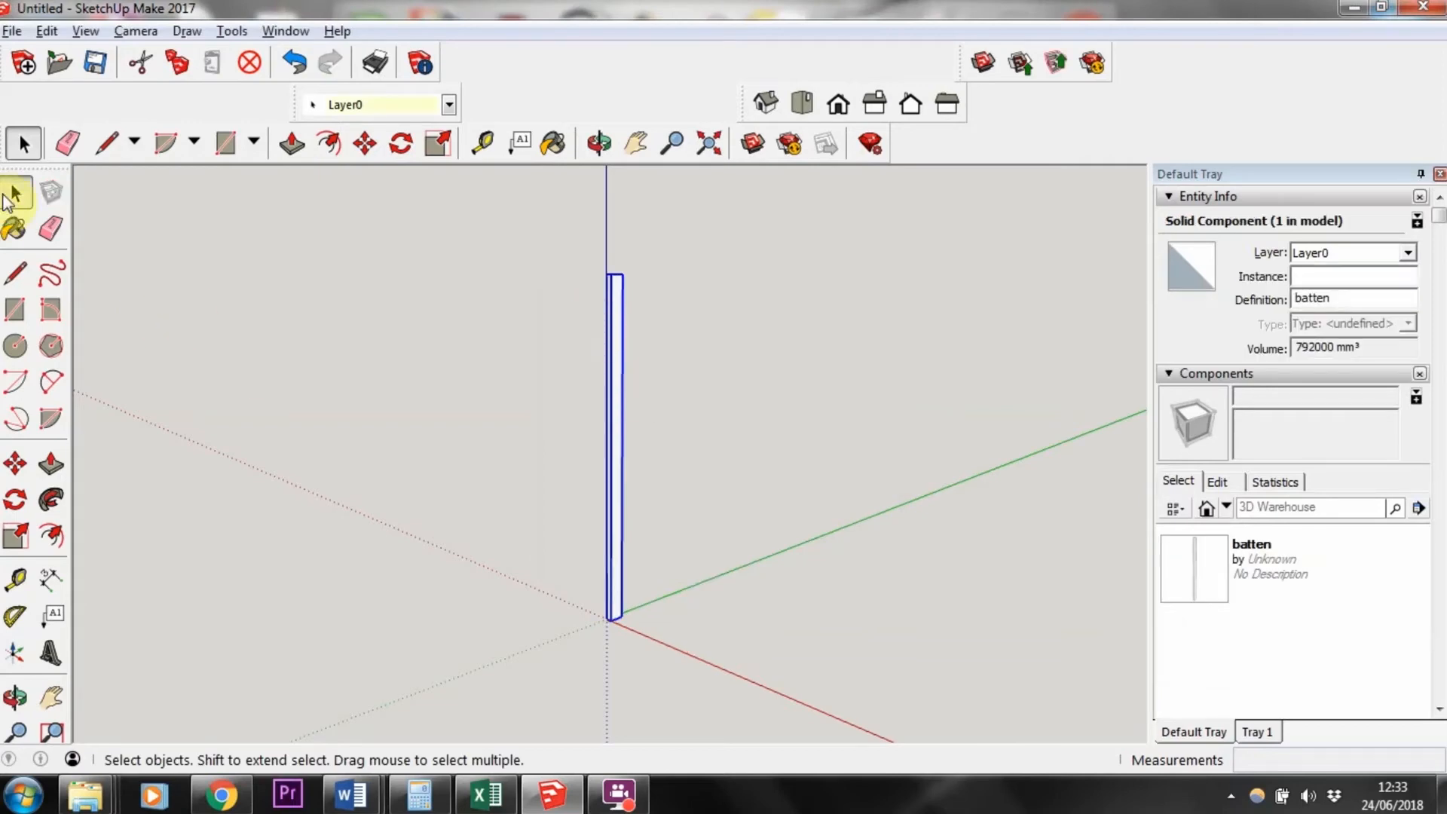
# Step: Examine how the batten component is selected as a single object from different views
pyautogui.click(473, 457)
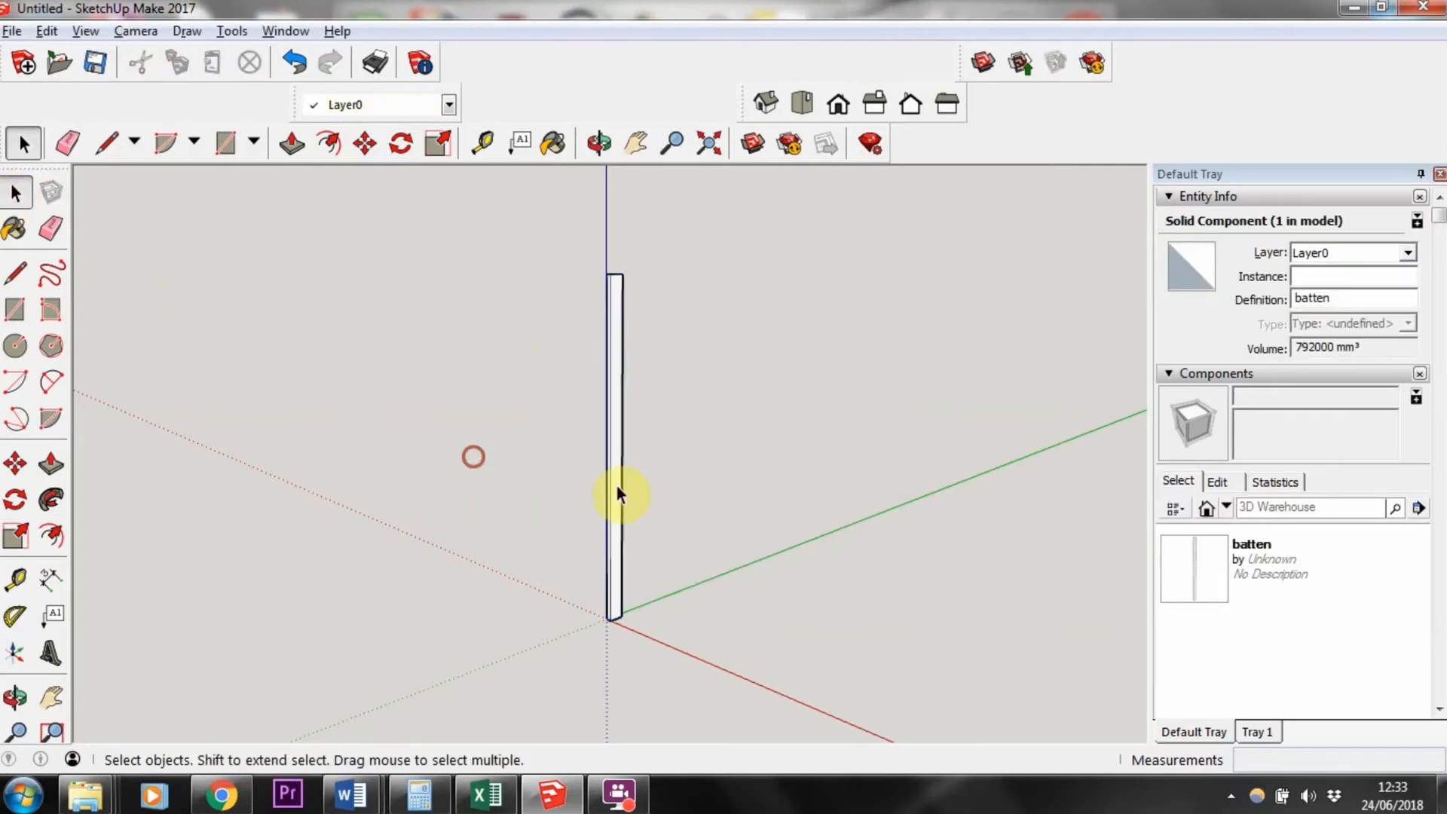
pyautogui.click(614, 422)
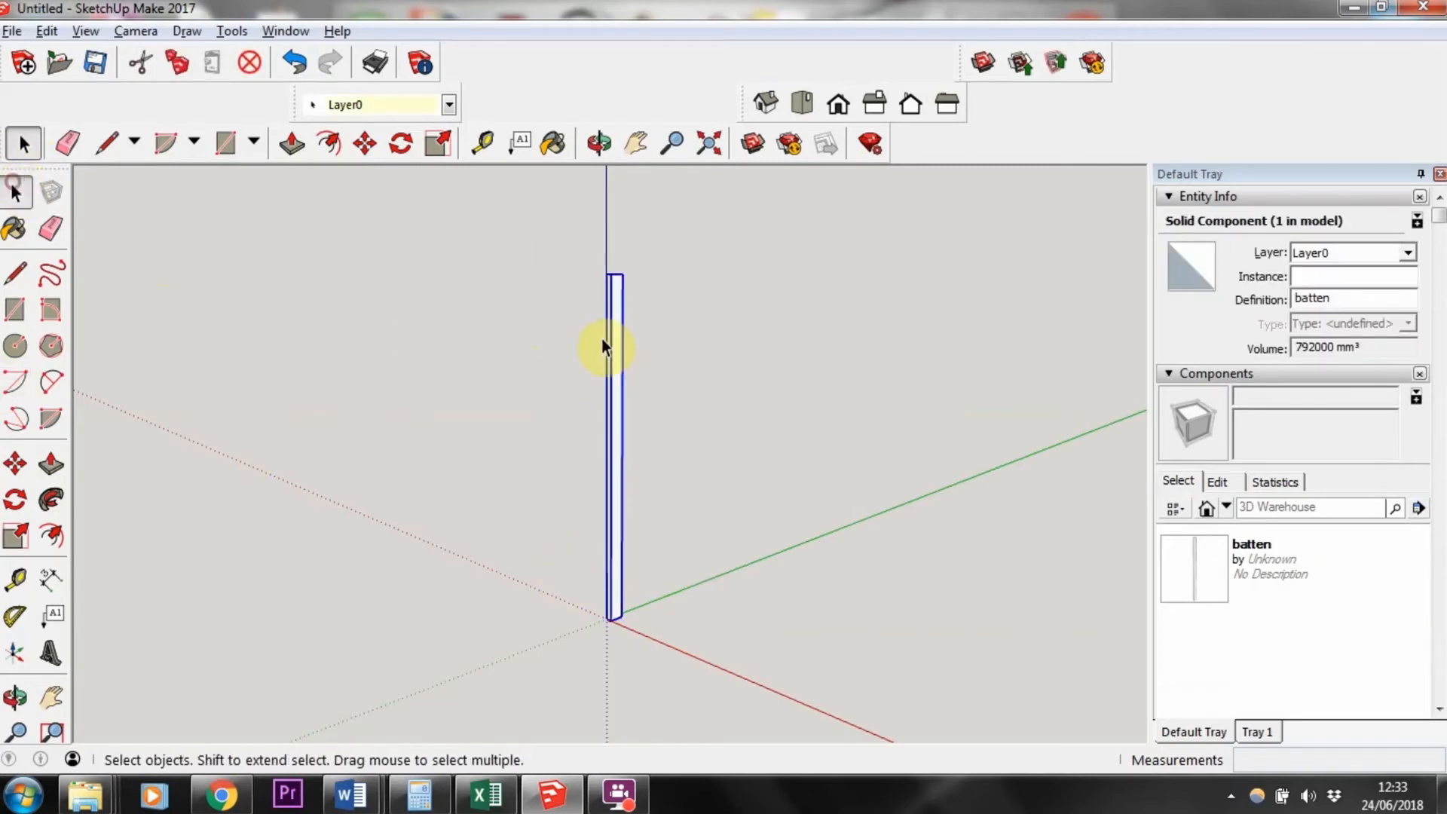
pyautogui.click(637, 383)
pyautogui.scroll(5, 603, 382)
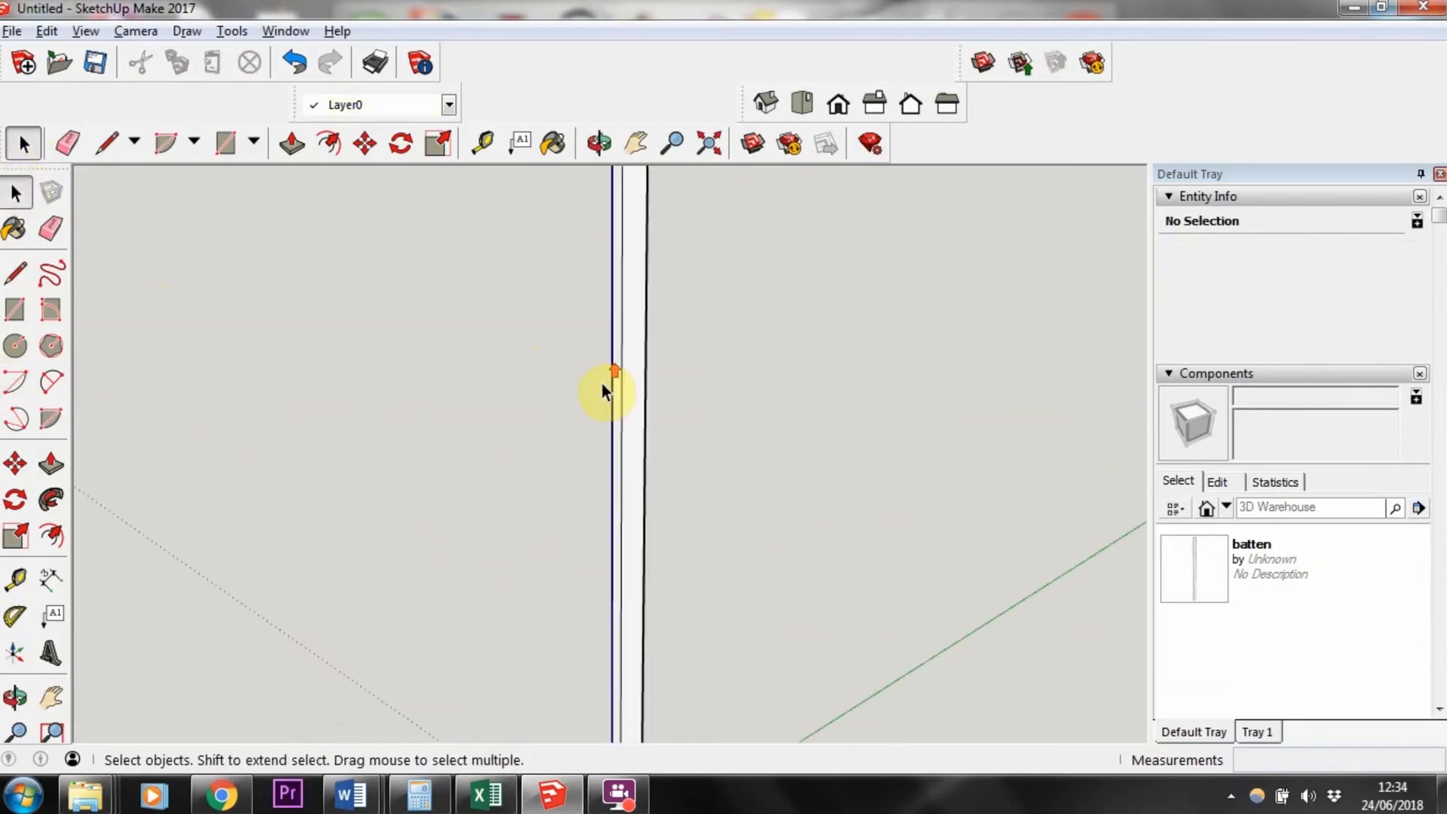
pyautogui.scroll(-3, 644, 386)
pyautogui.click(637, 383)
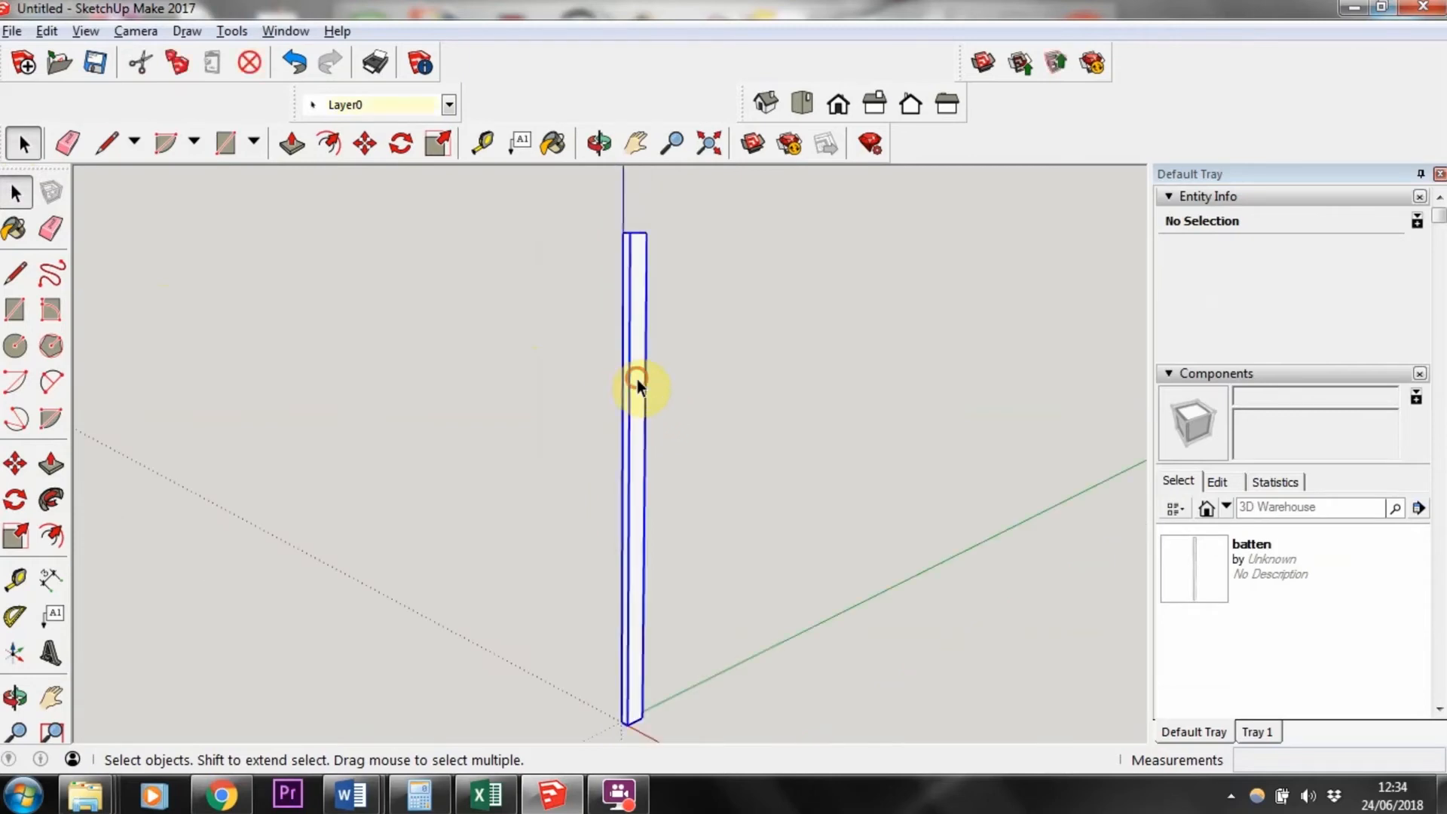
pyautogui.moveTo(591, 326)
pyautogui.mouseDown(button='middle')
pyautogui.moveTo(549, 517)
pyautogui.moveTo(517, 572)
pyautogui.mouseUp(button='middle')
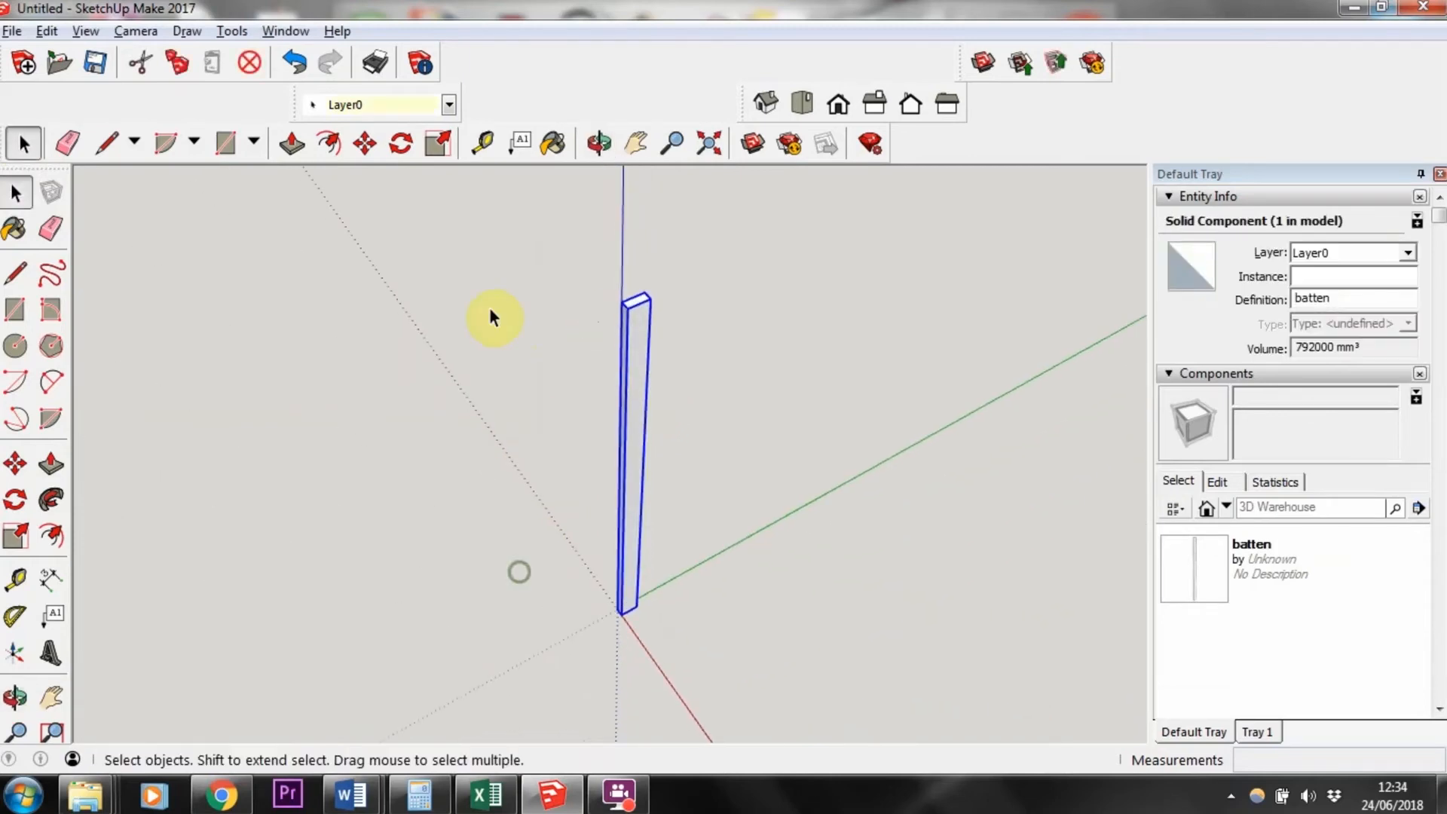
pyautogui.click(487, 305)
pyautogui.scroll(3, 644, 313)
pyautogui.click(668, 329)
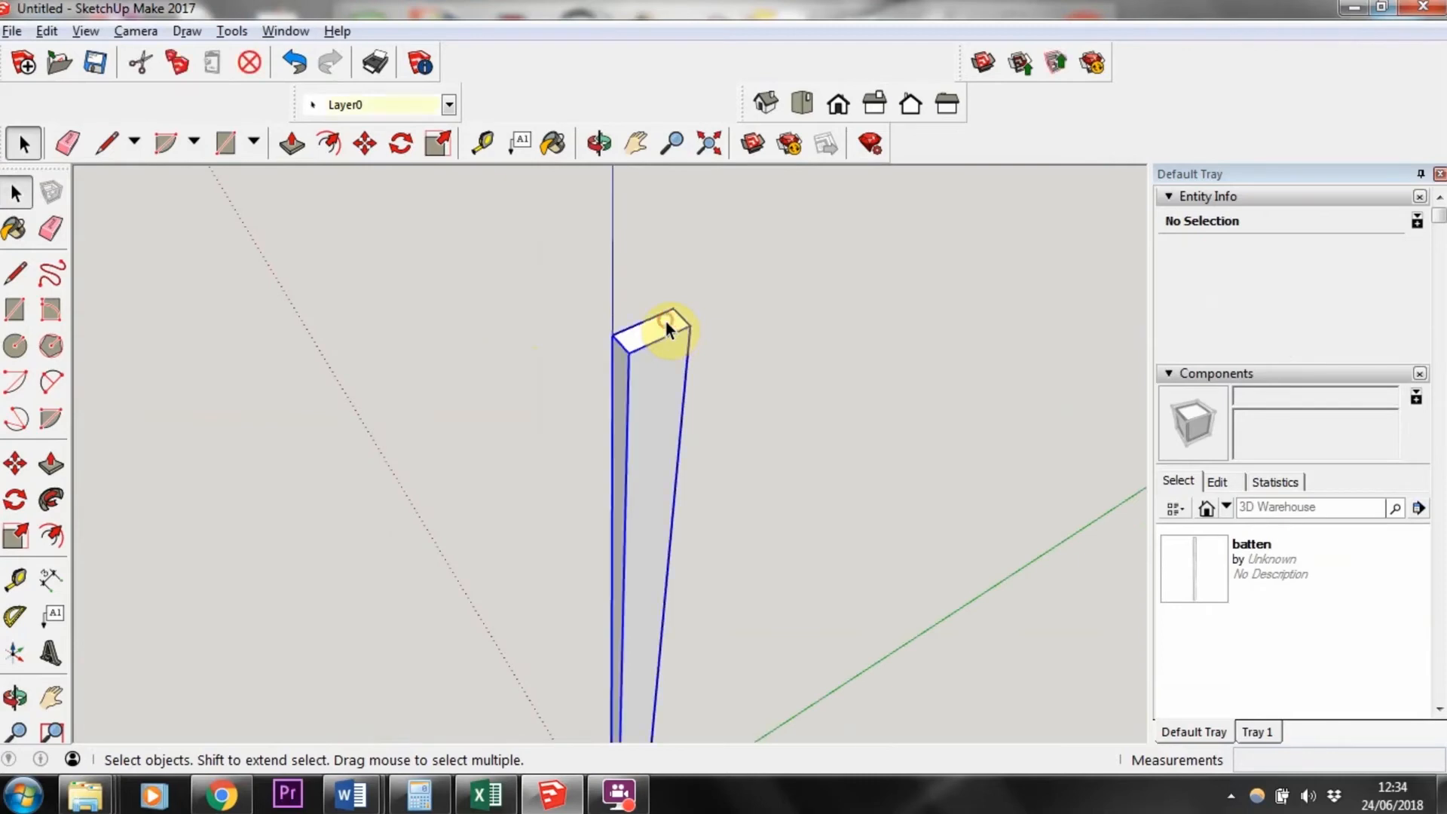
pyautogui.scroll(-3, 663, 328)
pyautogui.moveTo(652, 347); pyautogui.dragTo(636, 339, button='middle')
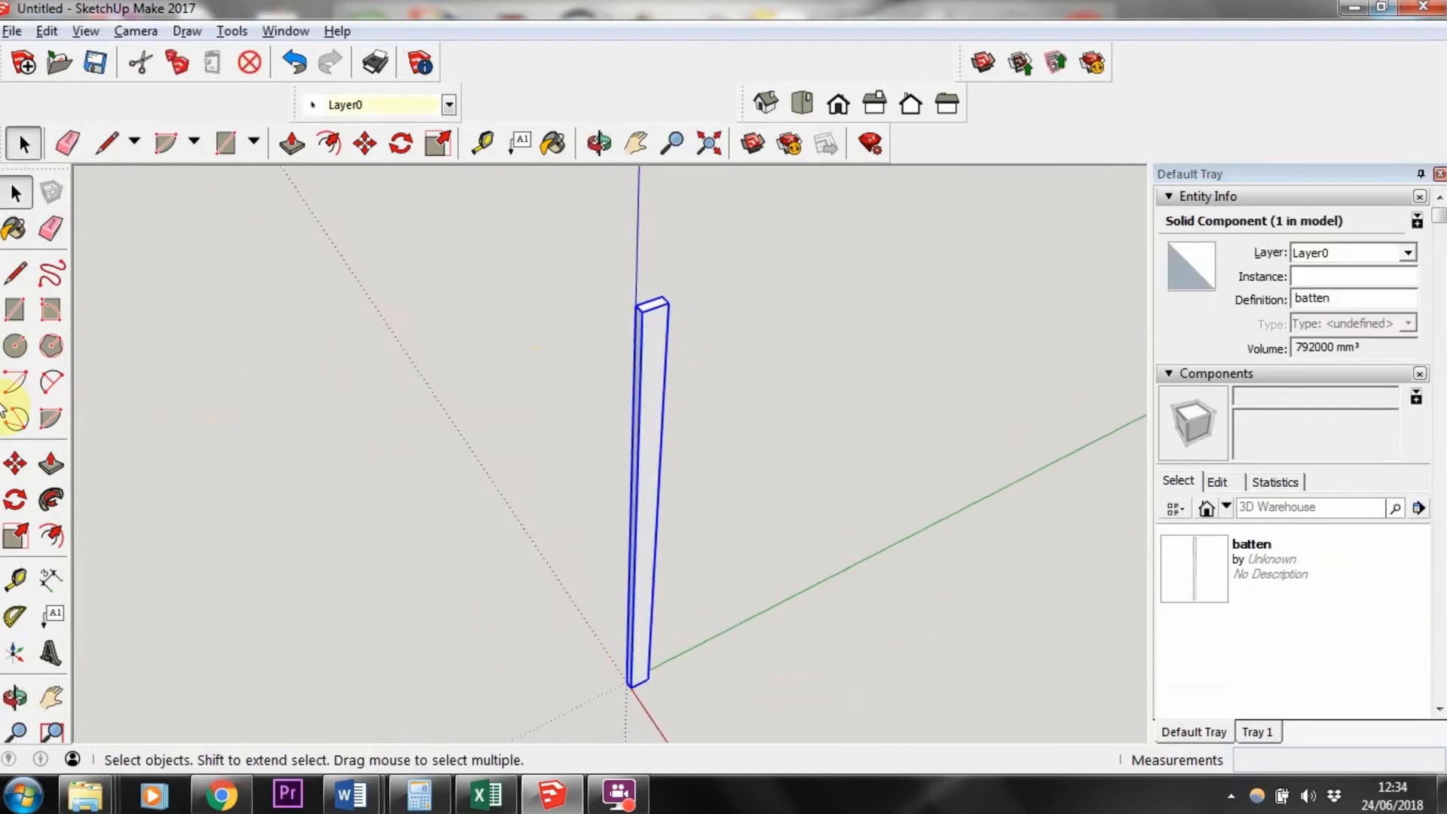
# Step: Move the batten component a short distance, about 18 mm, with the Move tool
pyautogui.click(15, 462)
pyautogui.click(652, 306)
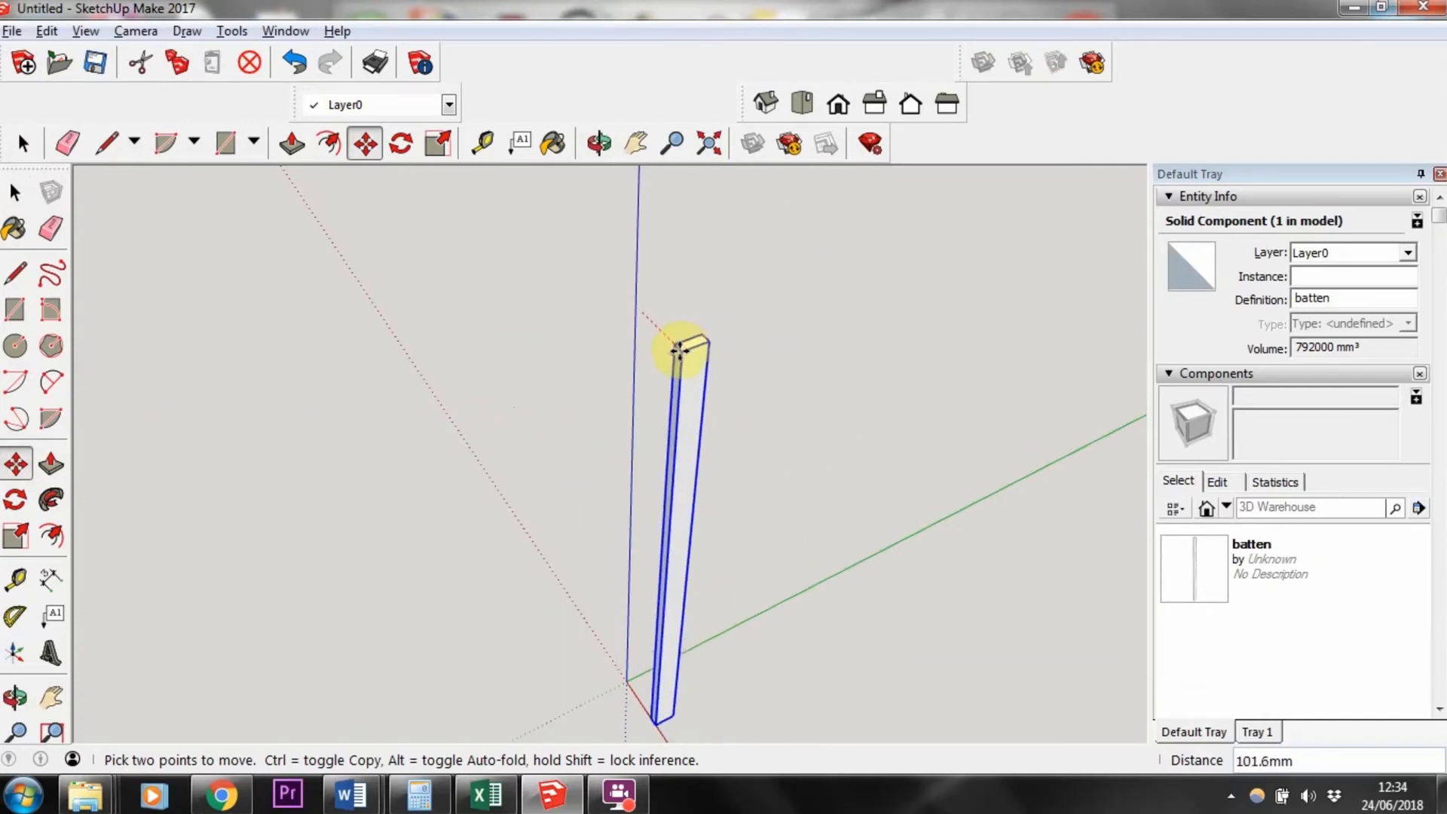
pyautogui.click(649, 323)
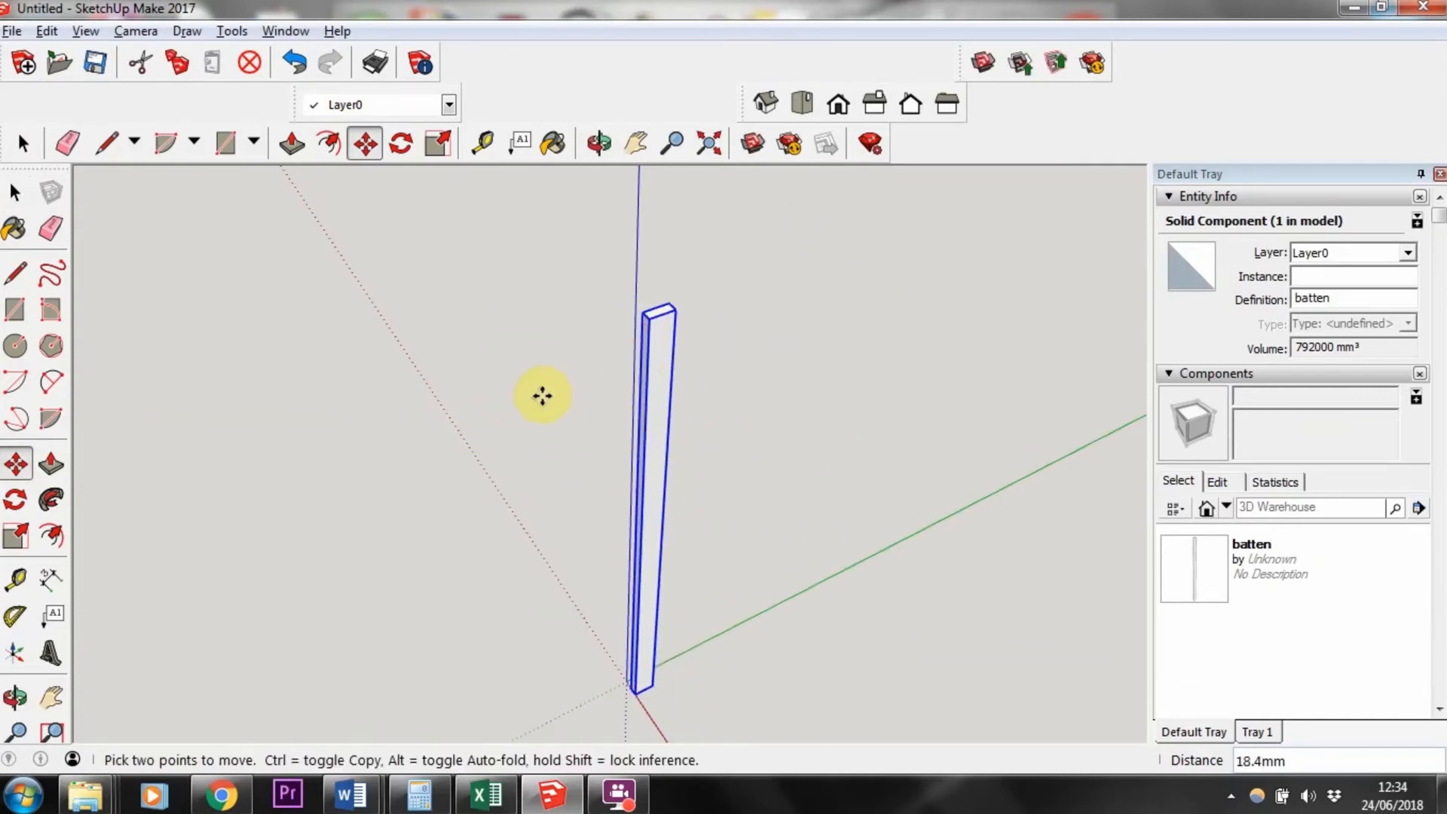
# Step: Place a second batten instance from the Components panel beside the first post
pyautogui.scroll(-1, 500, 395)
pyautogui.moveTo(821, 489); pyautogui.dragTo(988, 316, button='middle')
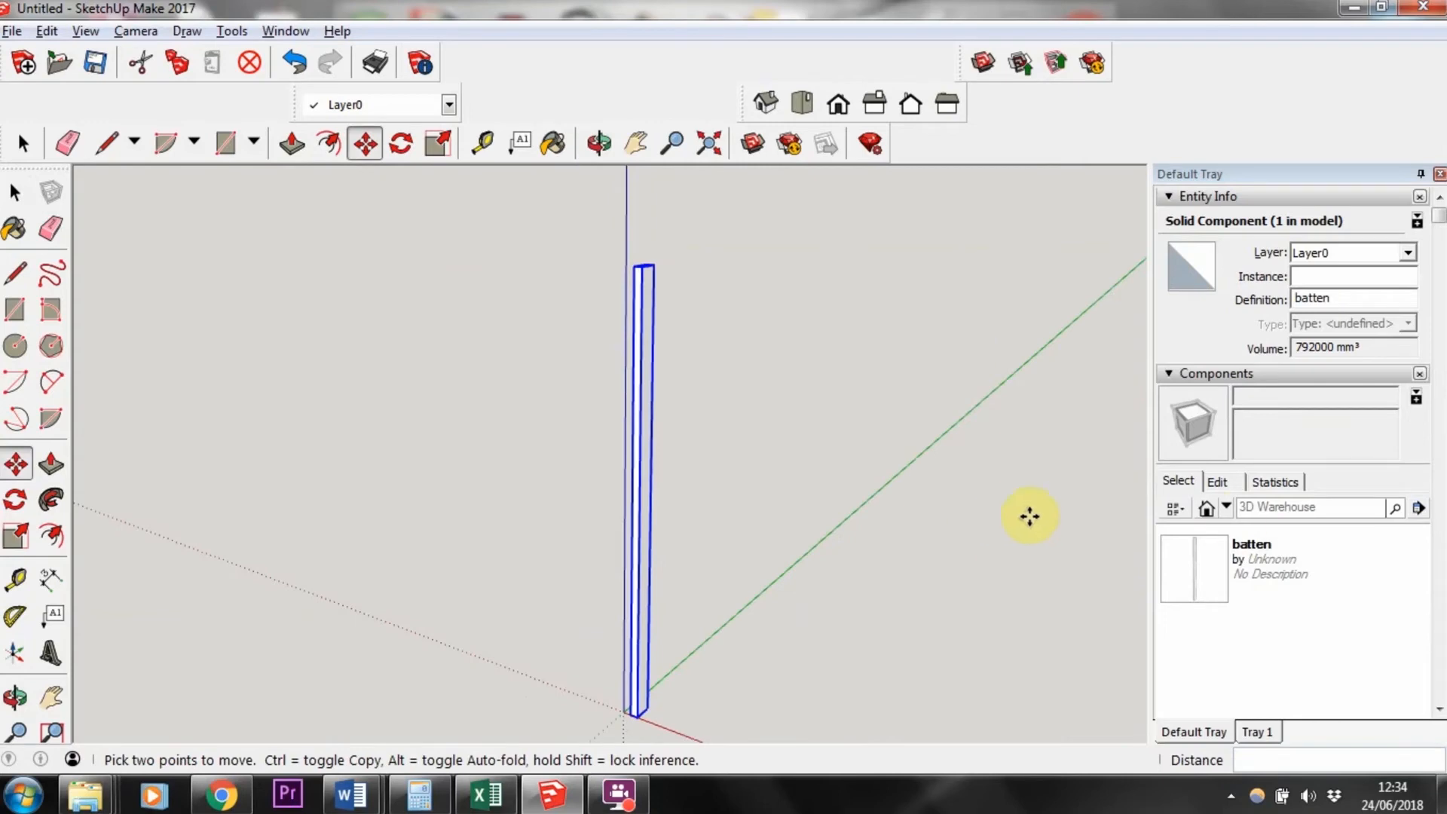
pyautogui.scroll(-2, 1259, 429)
pyautogui.scroll(2, 1265, 507)
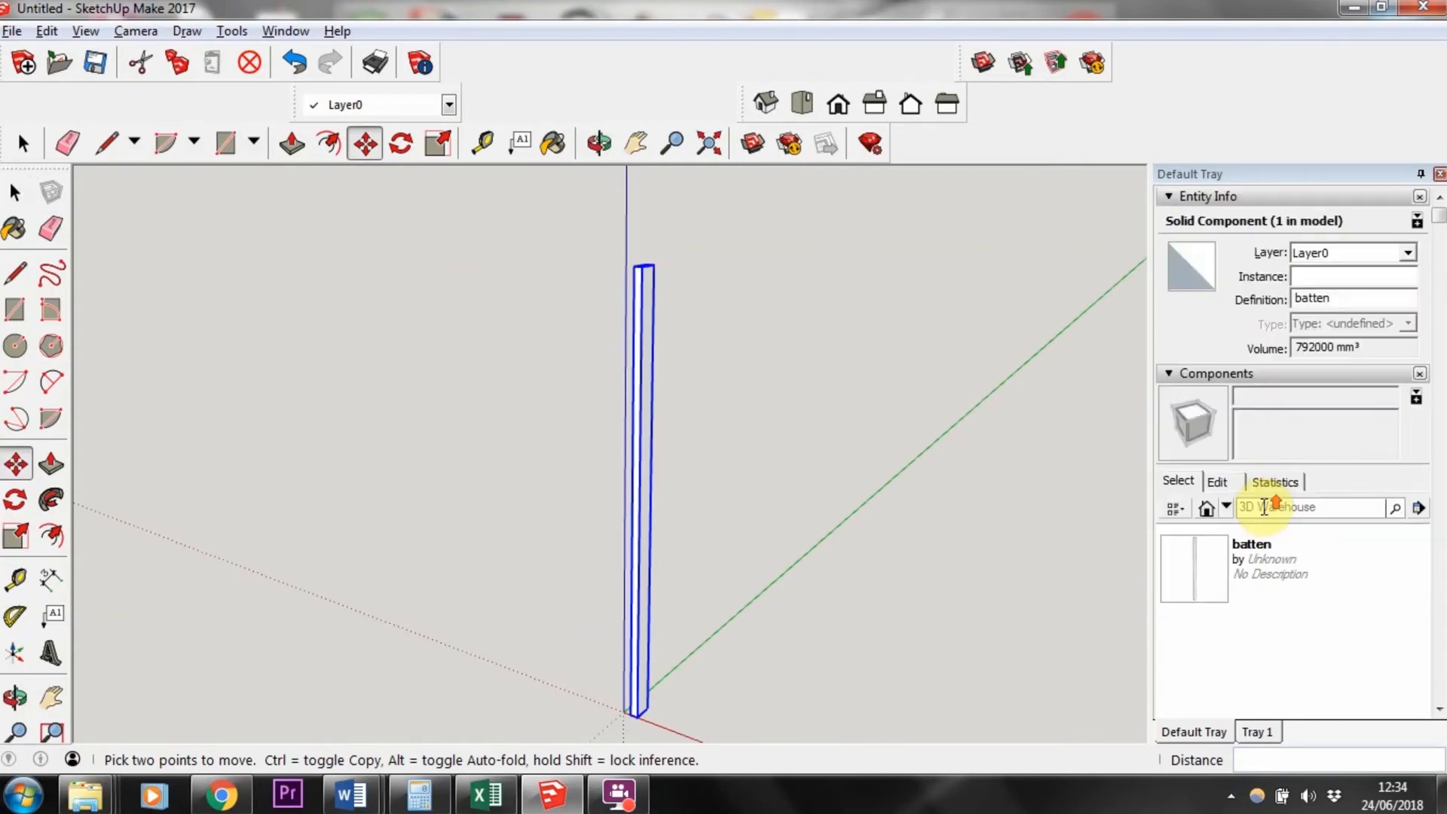
pyautogui.scroll(-2, 1299, 478)
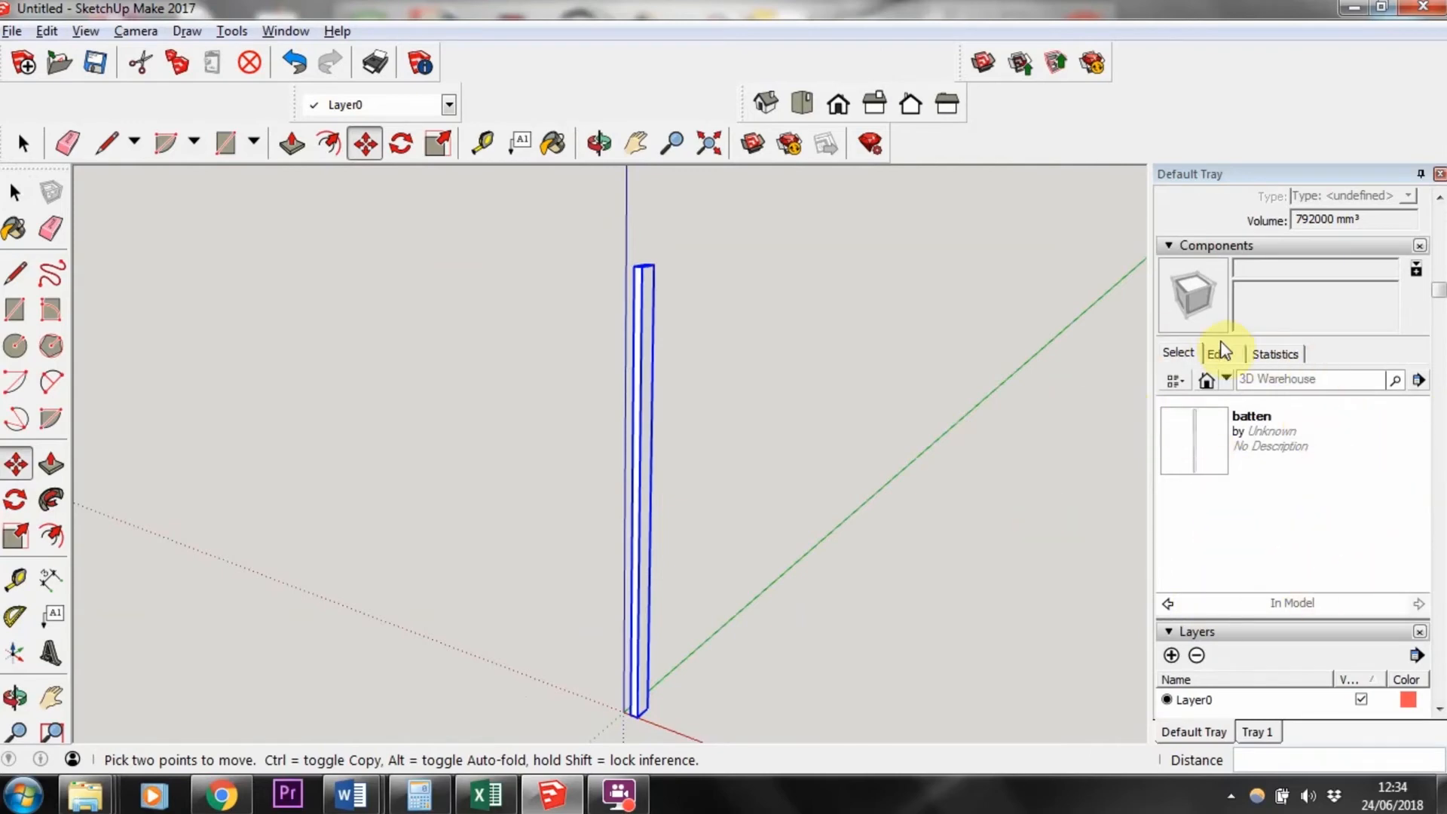
pyautogui.scroll(2, 1225, 343)
pyautogui.scroll(-4, 1217, 444)
pyautogui.scroll(2, 1215, 436)
pyautogui.click(1209, 459)
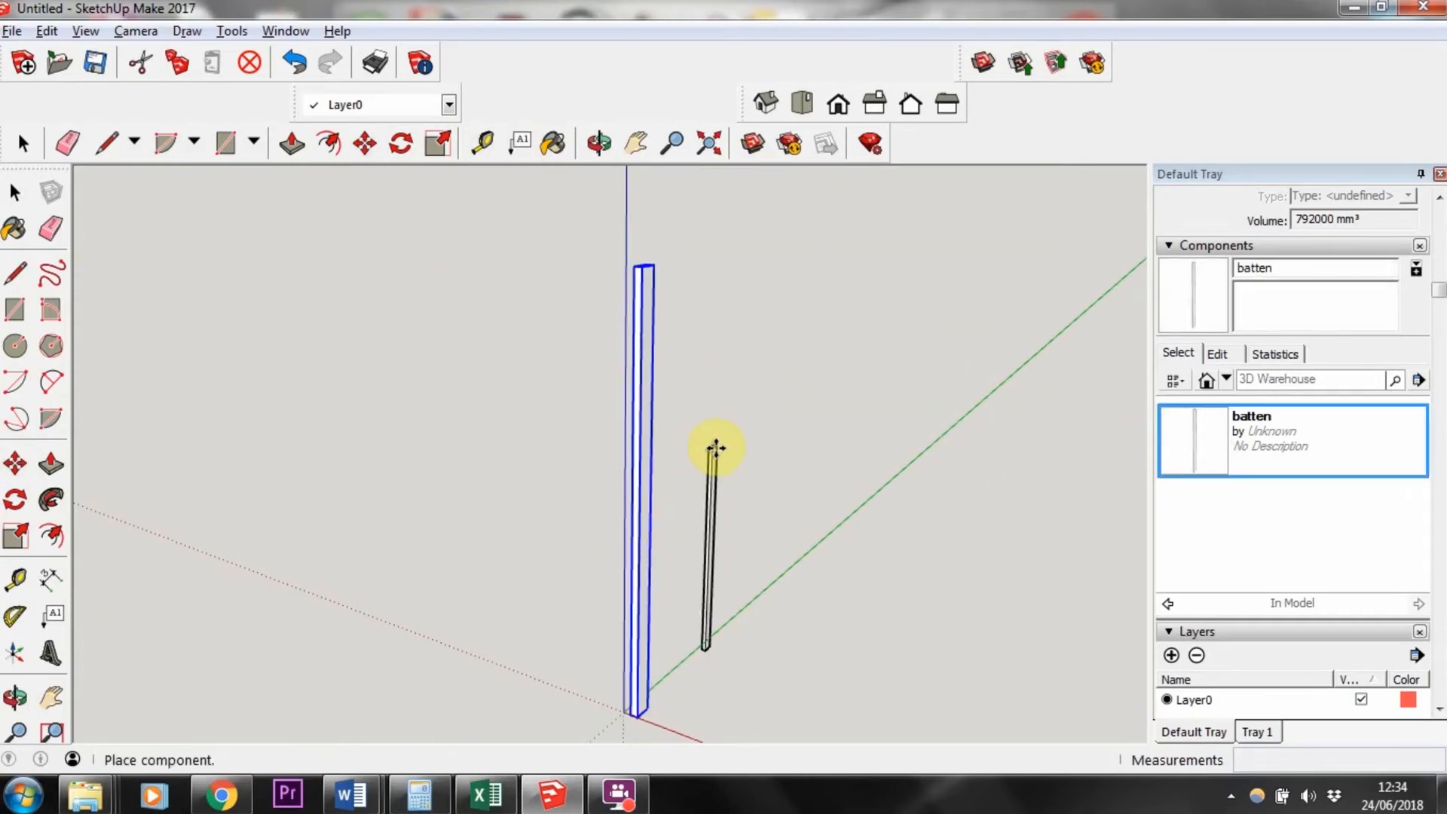
pyautogui.click(731, 494)
# Step: Move the second batten along the red axis, about 66 mm, towards the first post
pyautogui.moveTo(827, 659); pyautogui.dragTo(713, 515, button='middle')
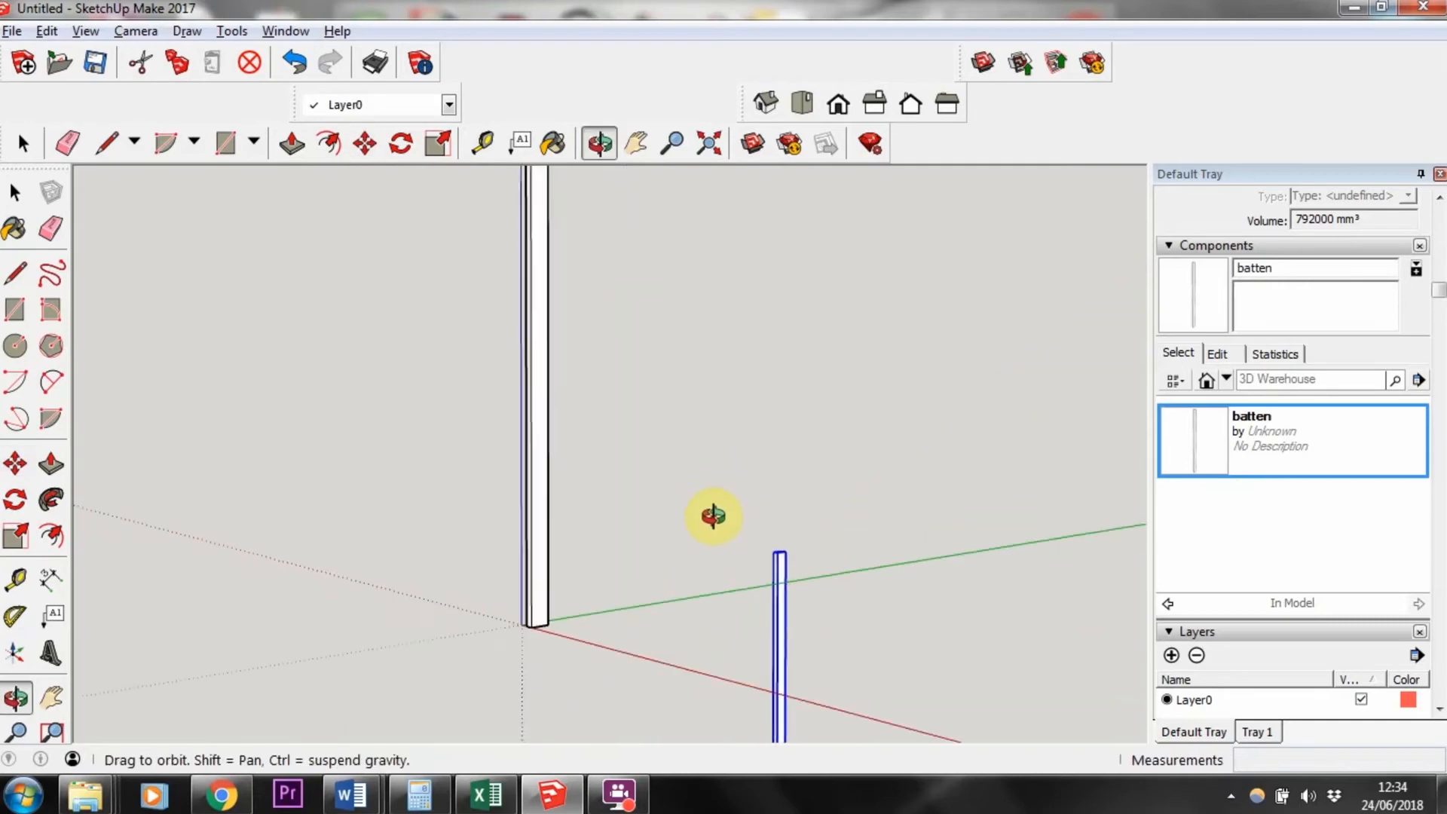
pyautogui.moveTo(520, 527); pyautogui.dragTo(531, 655, button='middle')
pyautogui.scroll(-3, 850, 558)
pyautogui.scroll(2, 727, 499)
pyautogui.scroll(-1, 726, 499)
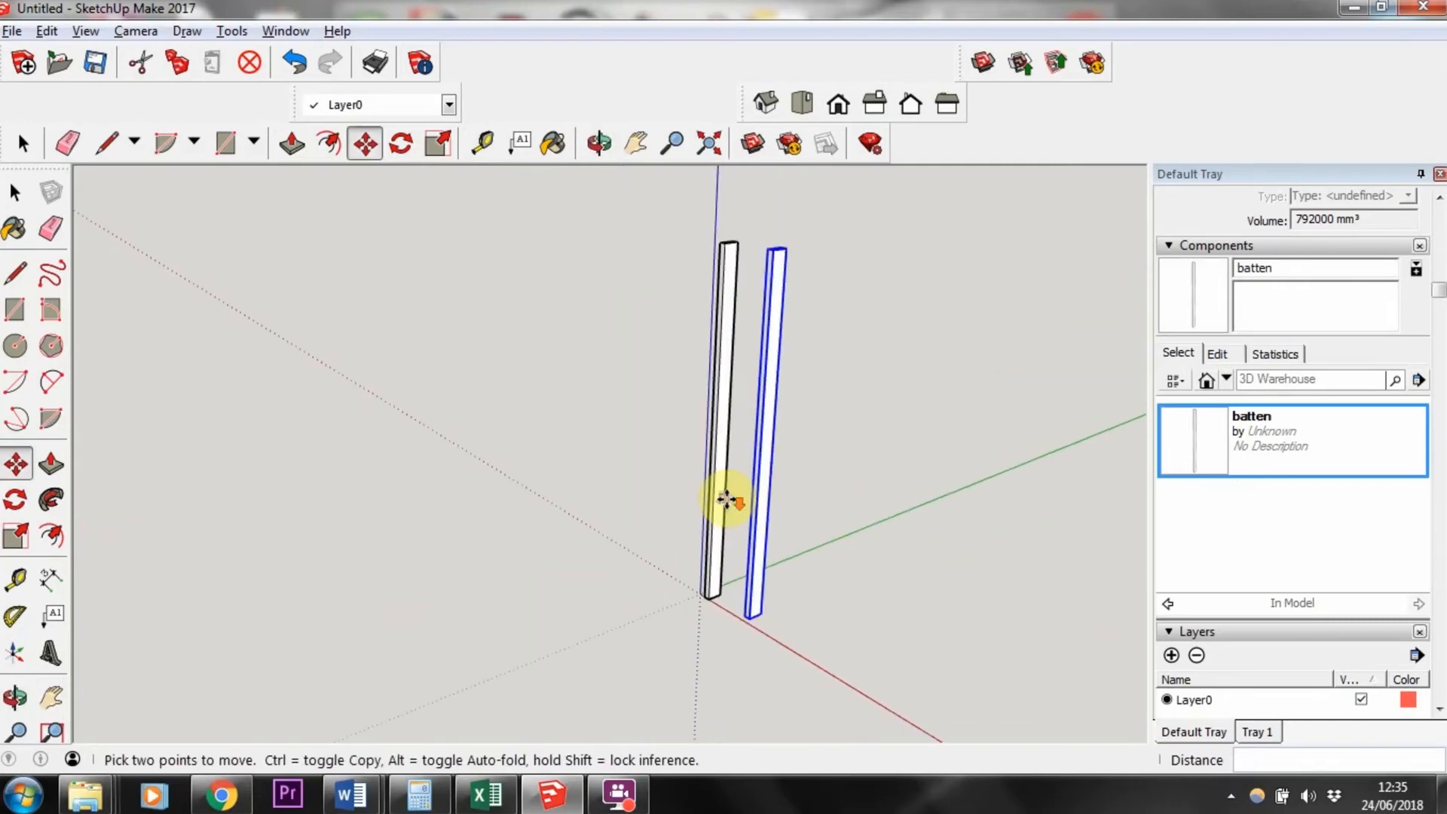
pyautogui.scroll(2, 830, 636)
pyautogui.moveTo(830, 636); pyautogui.dragTo(953, 653, button='middle')
pyautogui.scroll(2, 758, 620)
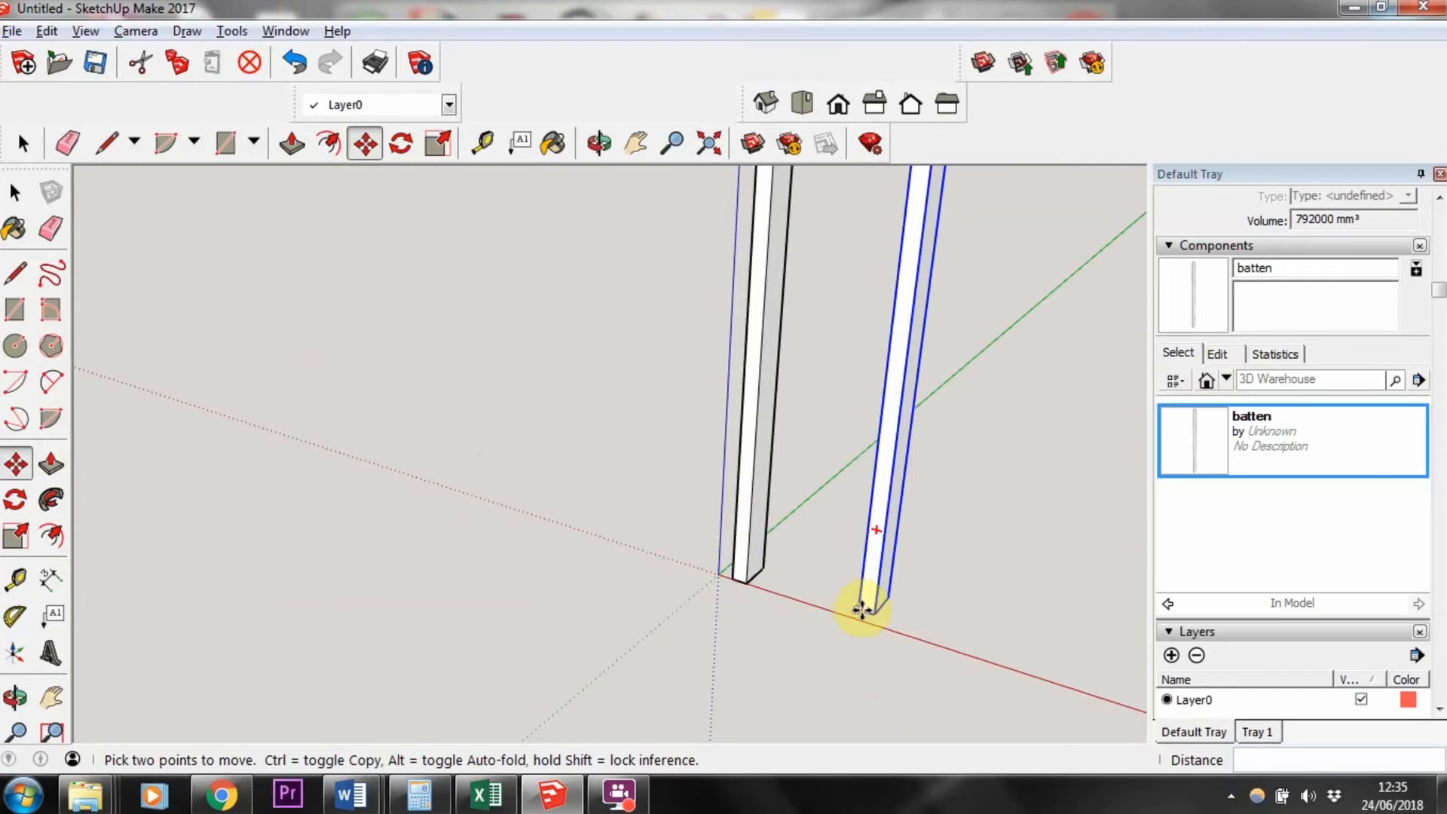
pyautogui.click(862, 608)
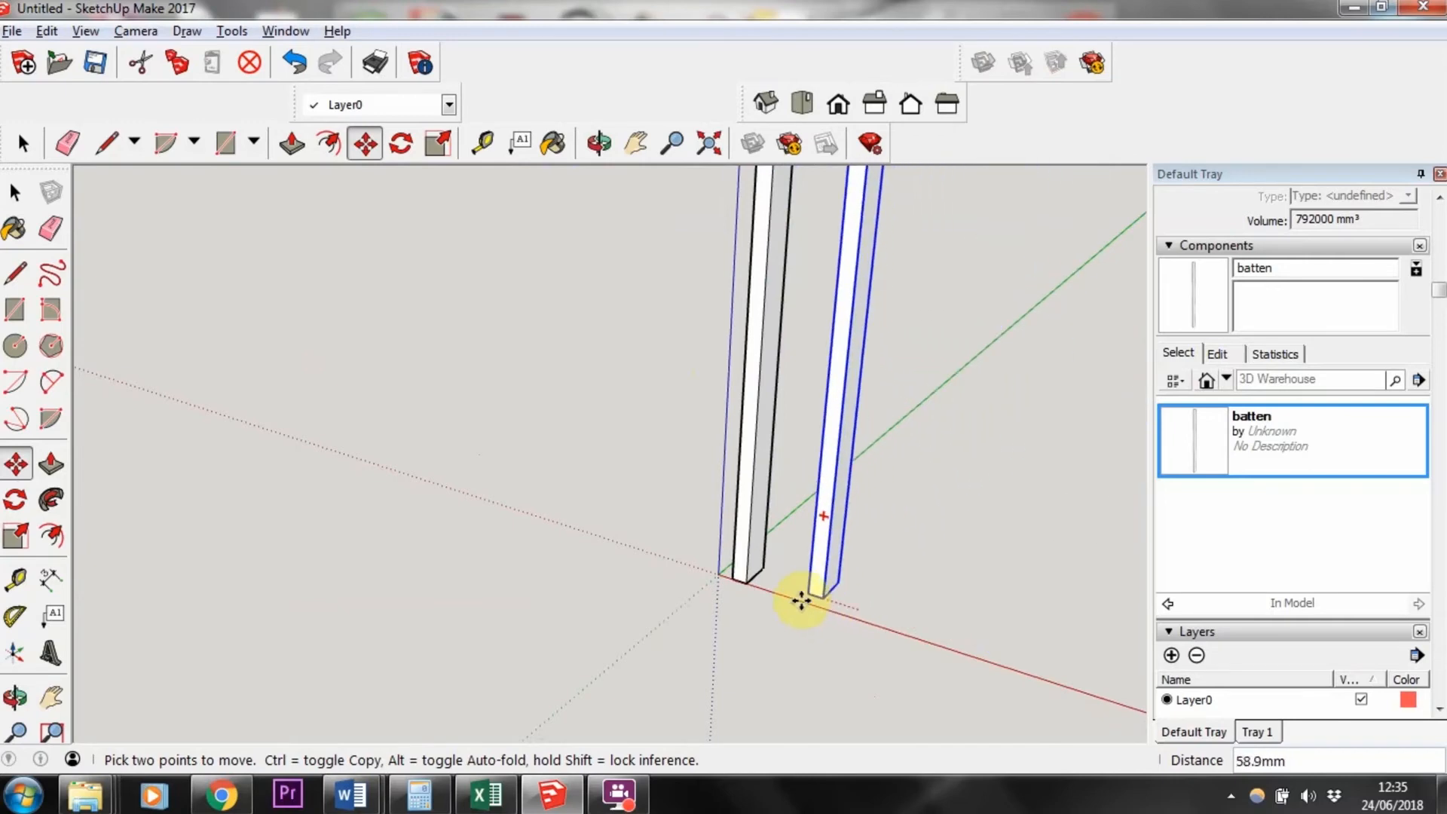
pyautogui.scroll(5, 747, 588)
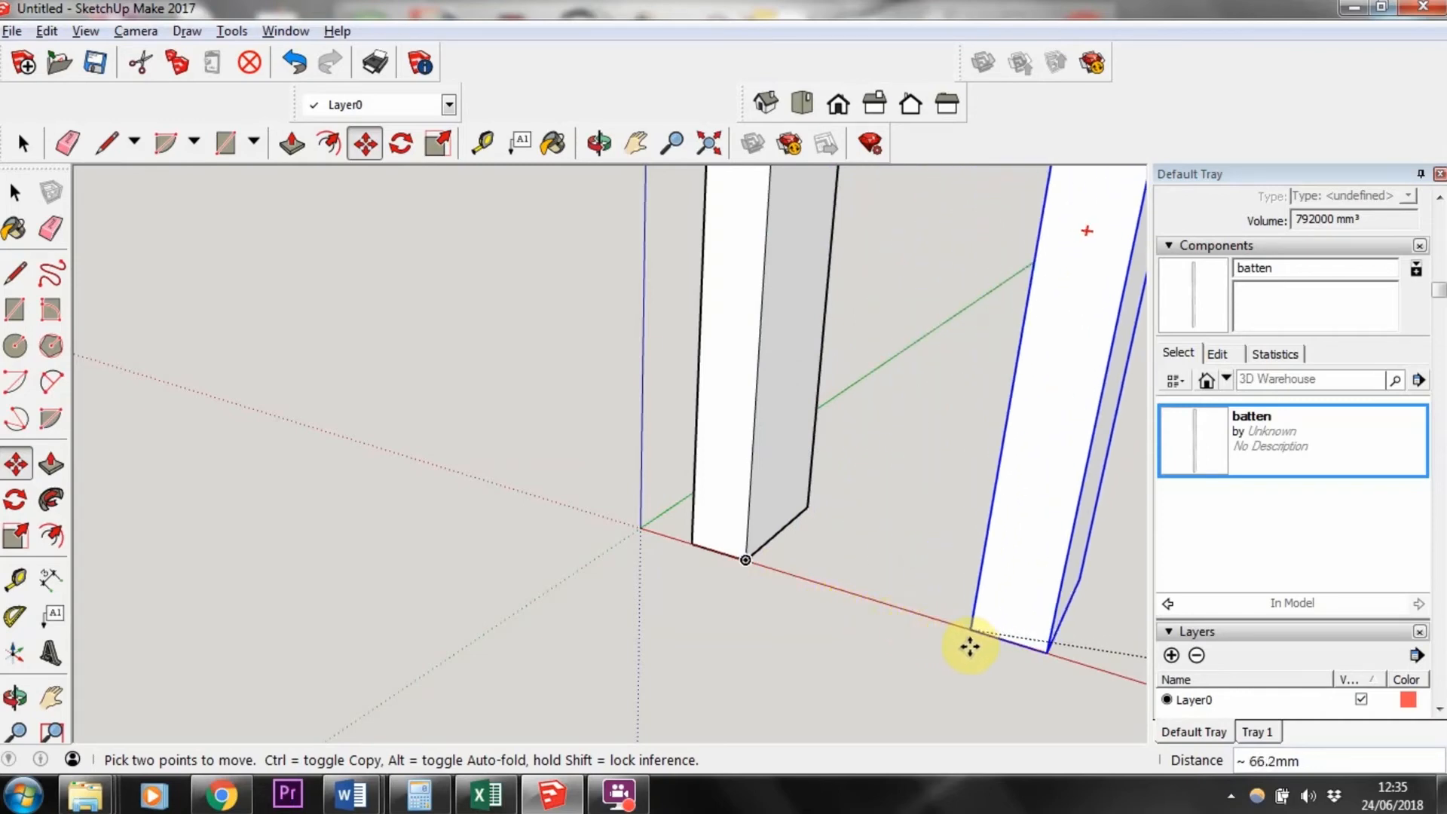
pyautogui.click(995, 655)
# Step: Delete the second batten instance
pyautogui.scroll(-3, 935, 641)
pyautogui.scroll(-6, 922, 564)
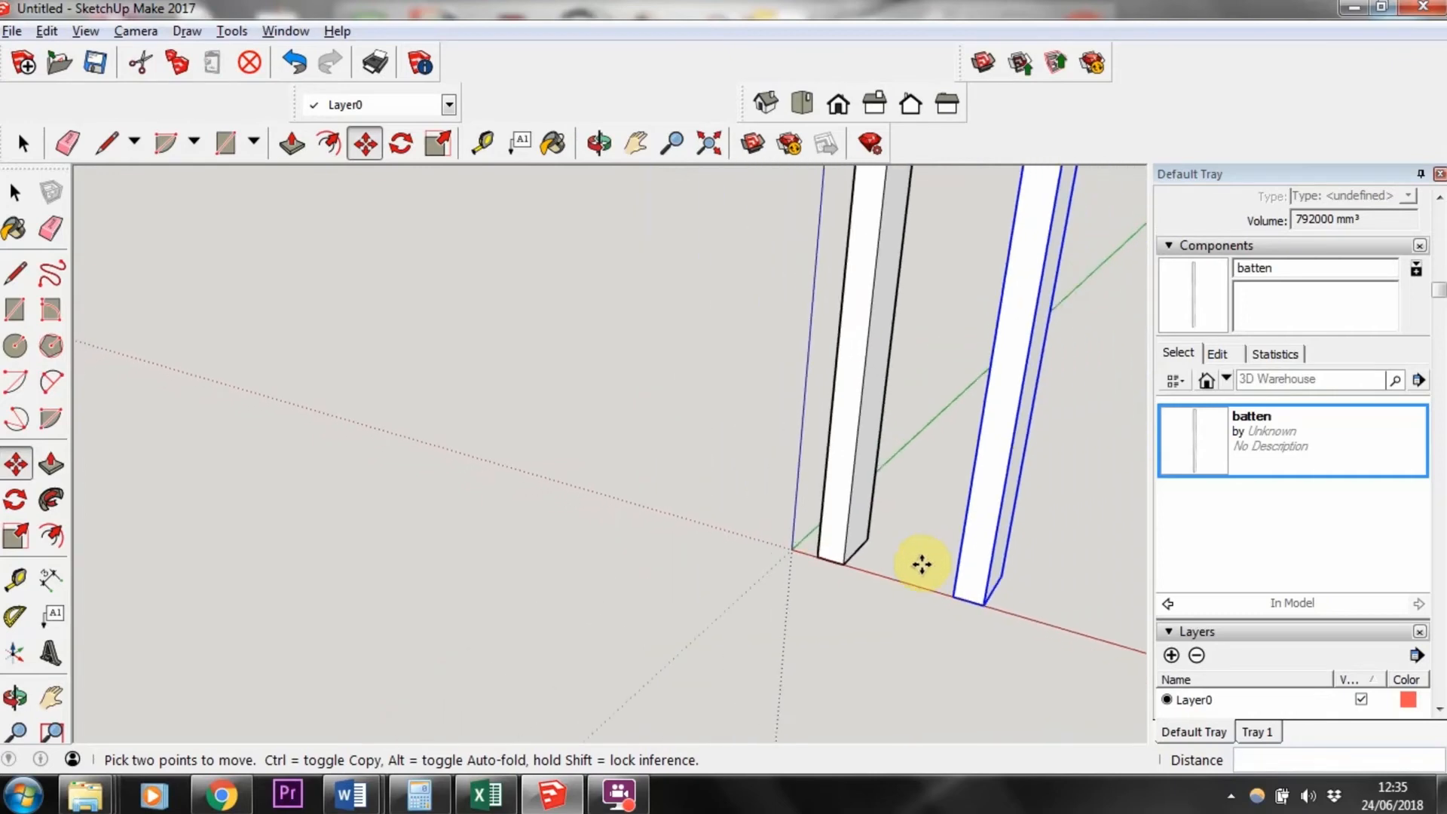
pyautogui.moveTo(965, 530); pyautogui.dragTo(776, 423, button='middle')
pyautogui.click(15, 193)
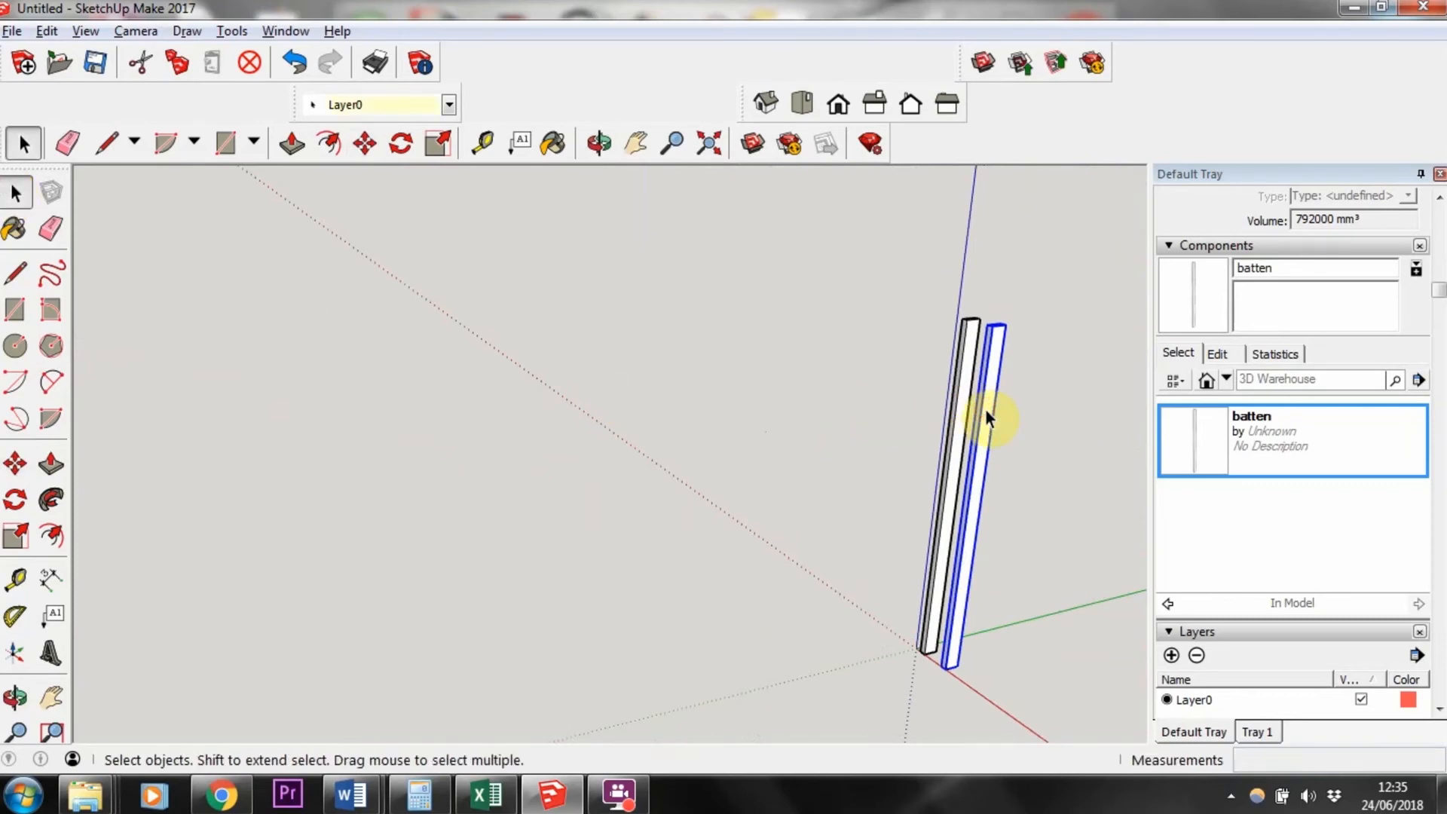
pyautogui.press('Delete')
pyautogui.moveTo(1002, 576); pyautogui.dragTo(975, 500, button='middle')
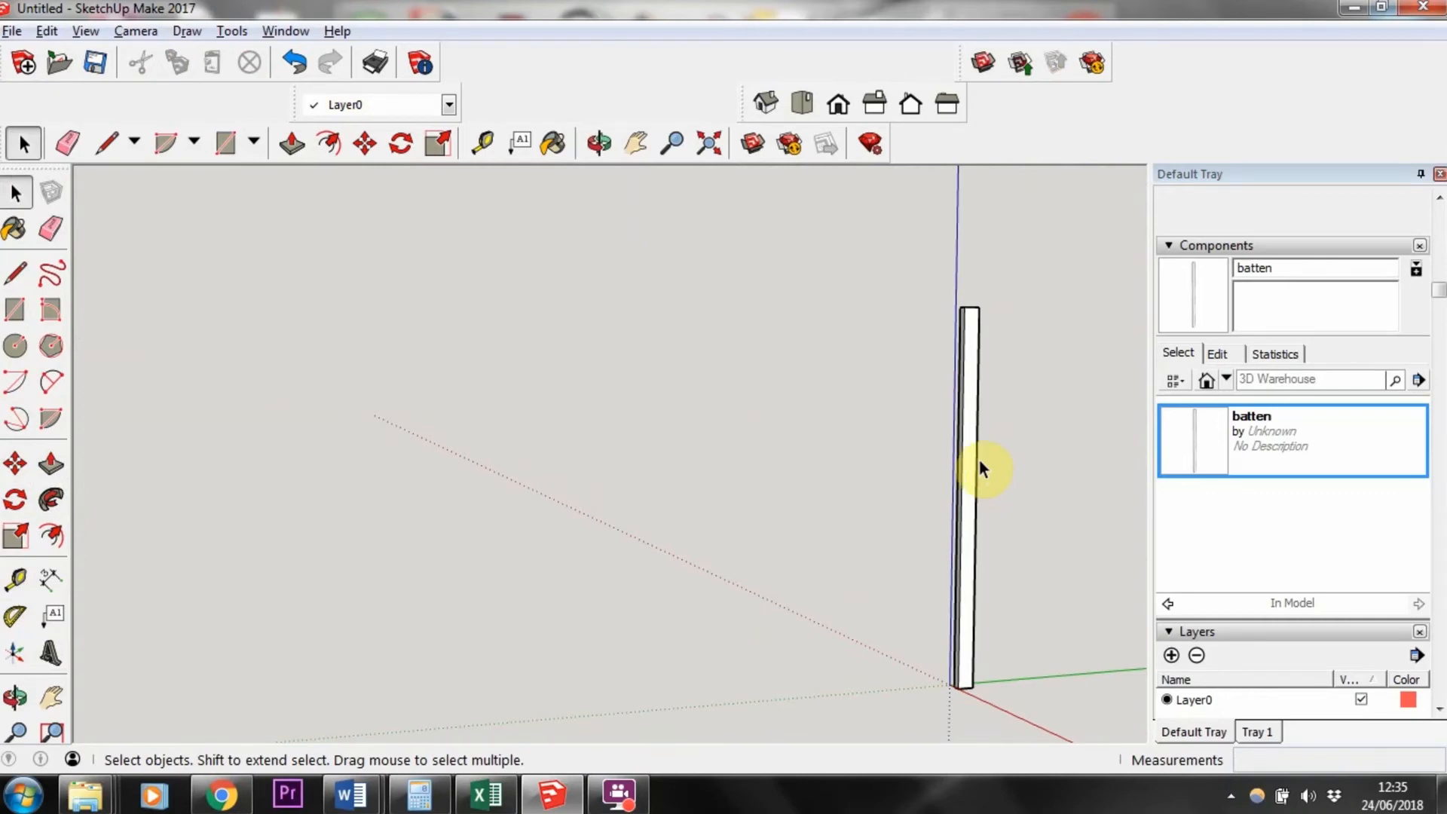
# Step: Undo the deletion, the moves, the placement and the component creation
pyautogui.hotkey('ctrl', 'z')
pyautogui.hotkey('ctrl', 'z')
pyautogui.hotkey('ctrl', 'z')
pyautogui.hotkey('ctrl', 'z')
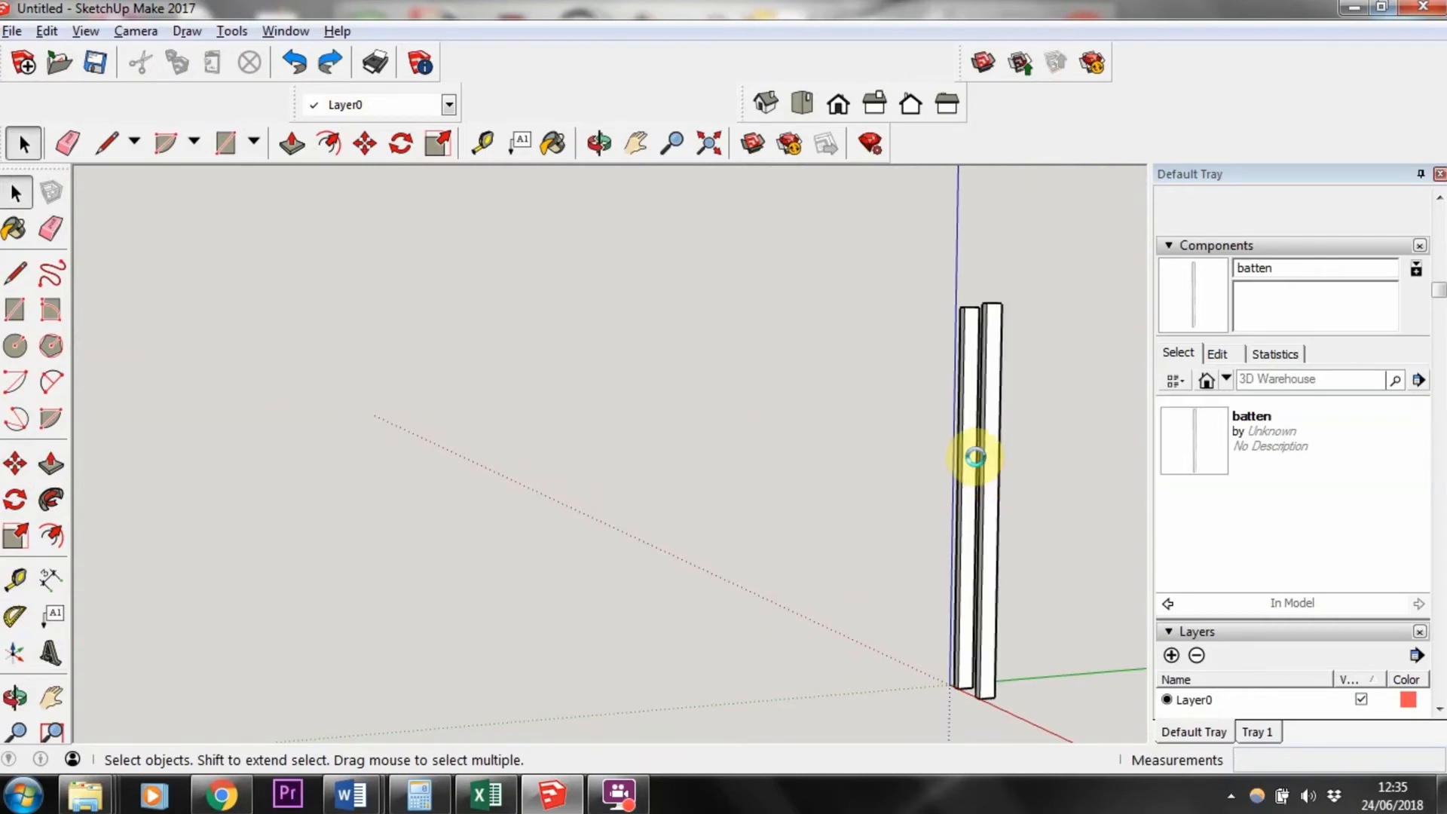
pyautogui.hotkey('ctrl', 'z')
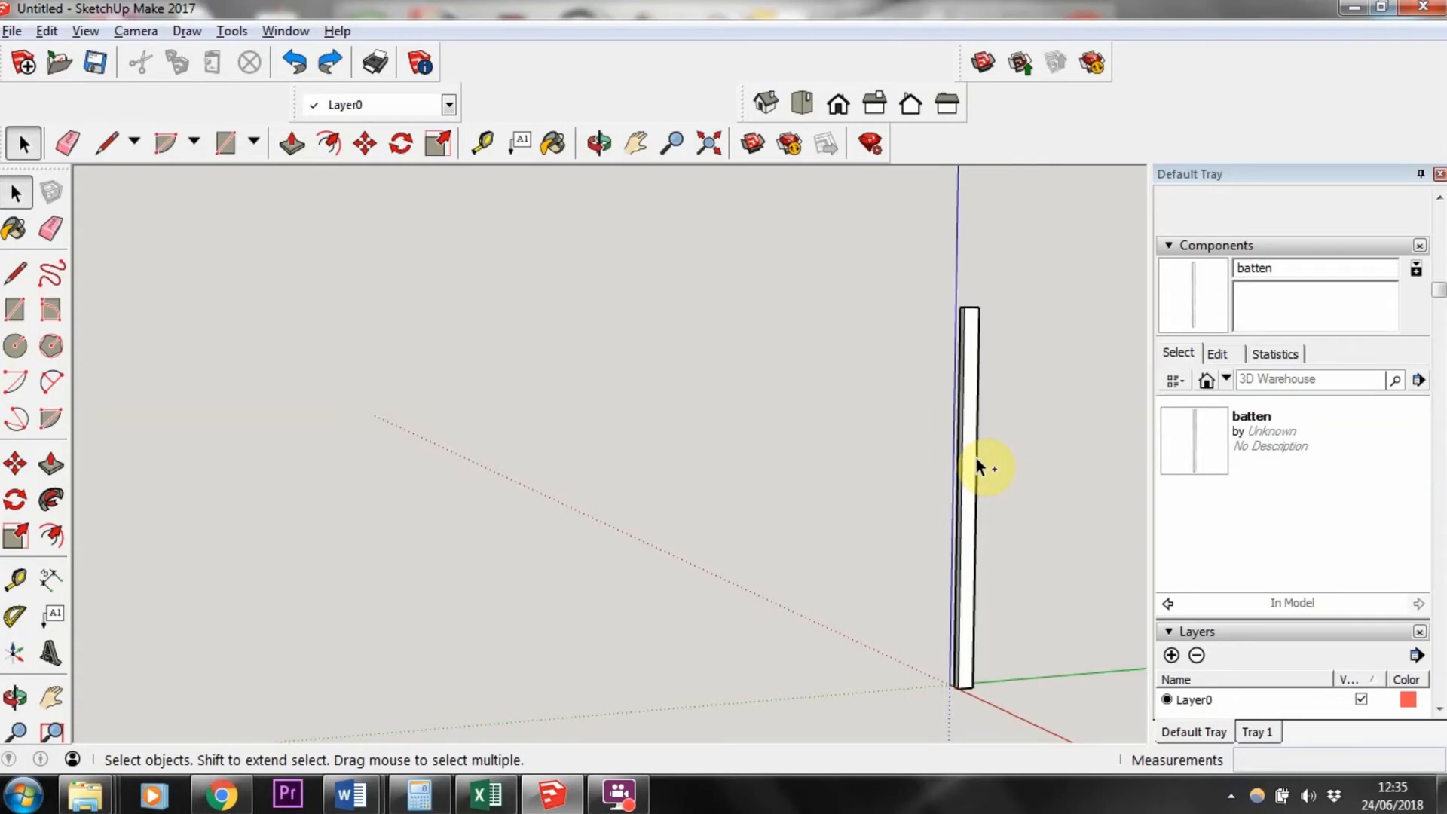
pyautogui.hotkey('ctrl', 'z')
pyautogui.hotkey('ctrl', 'z')
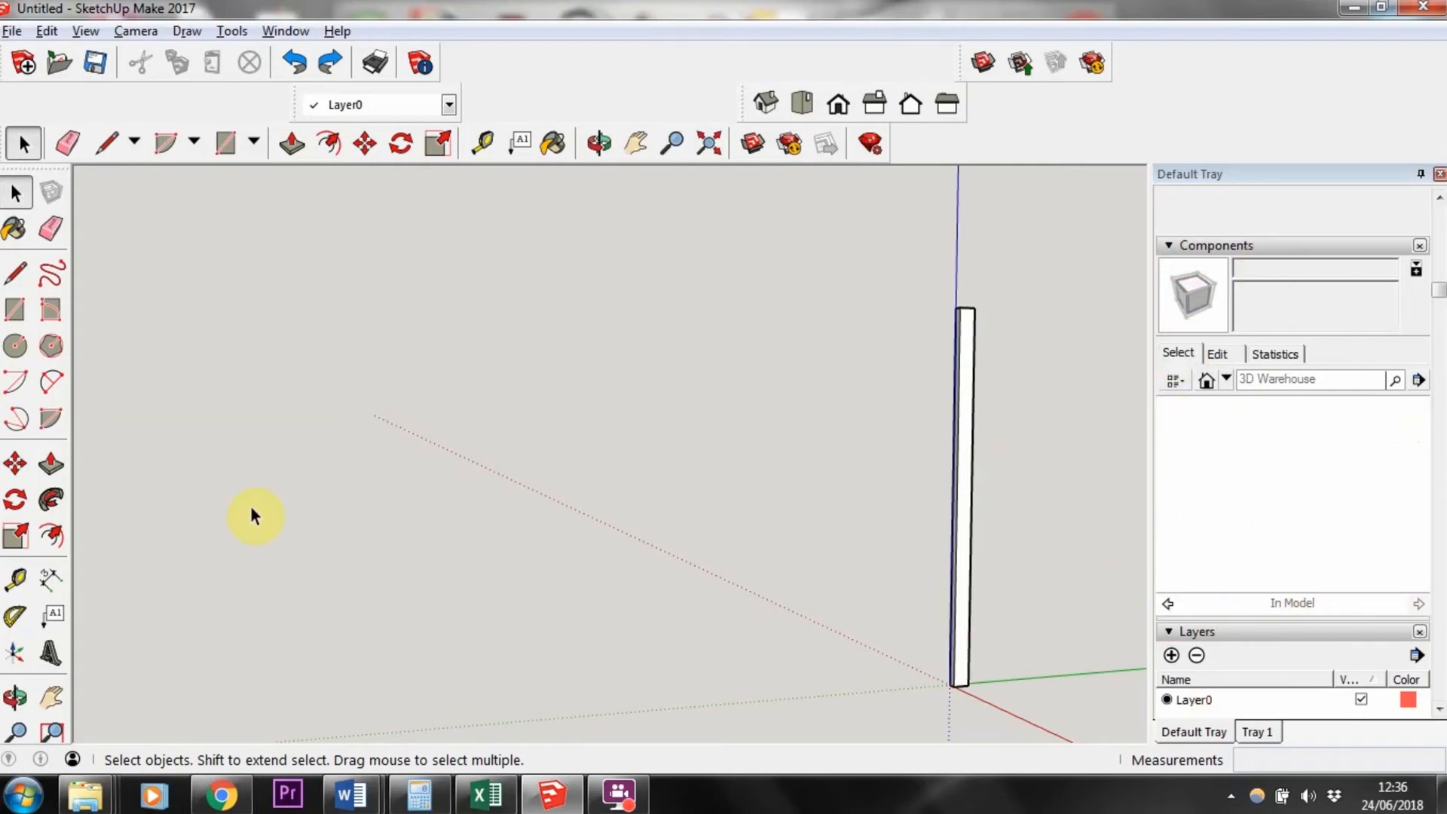
pyautogui.click(967, 473)
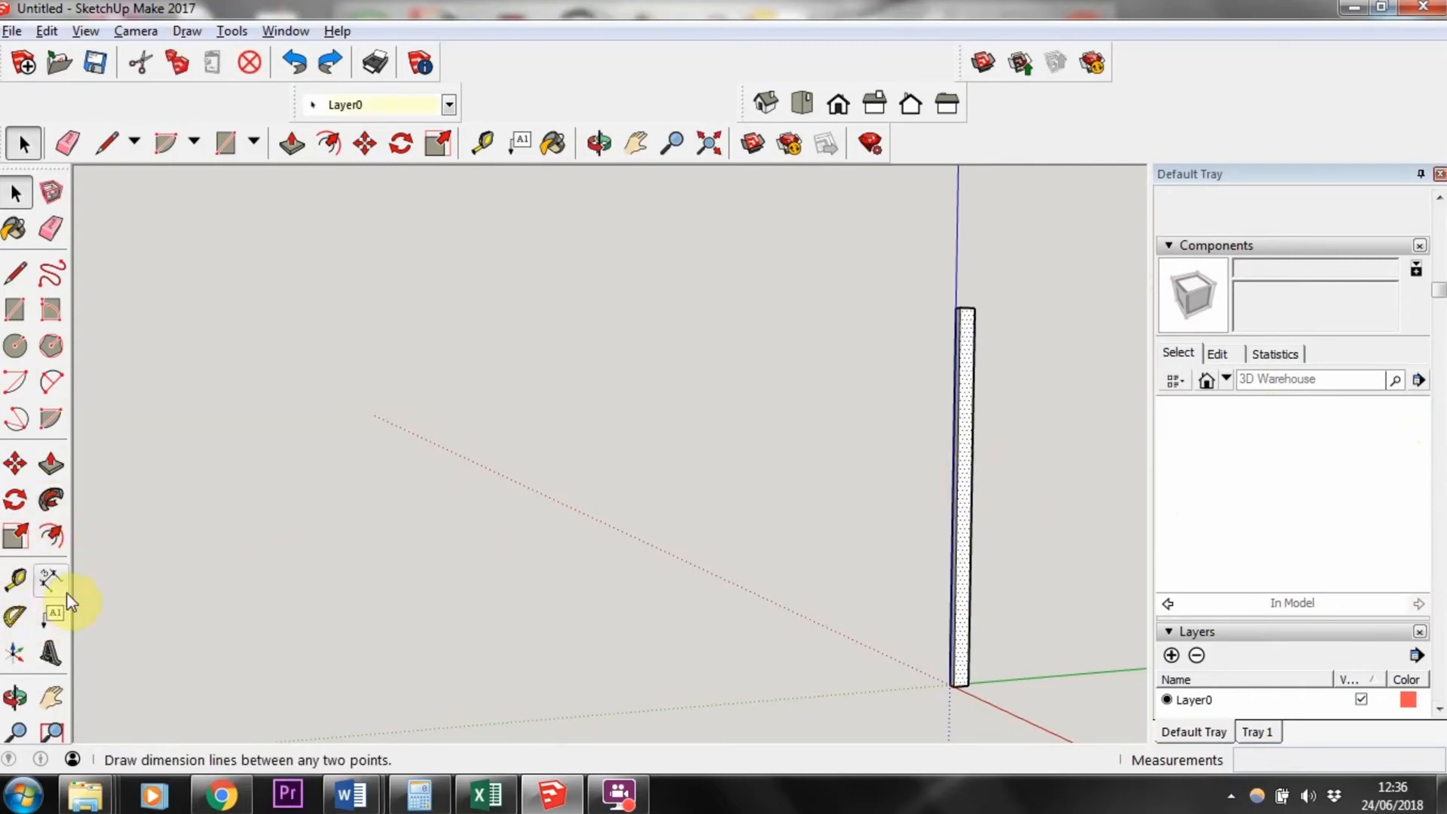
pyautogui.press('q')
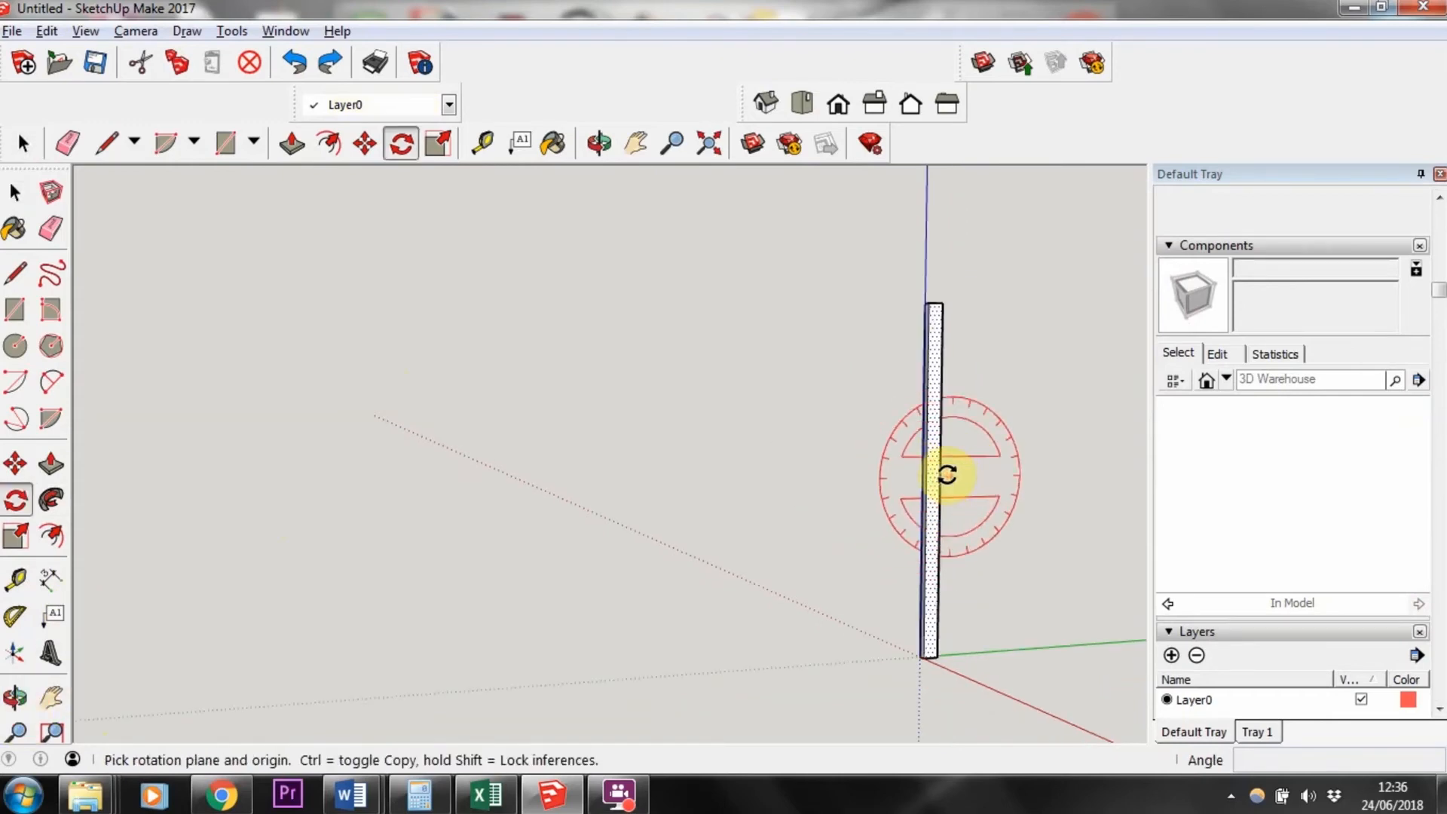
pyautogui.moveTo(930, 300); pyautogui.dragTo(878, 429, button='middle')
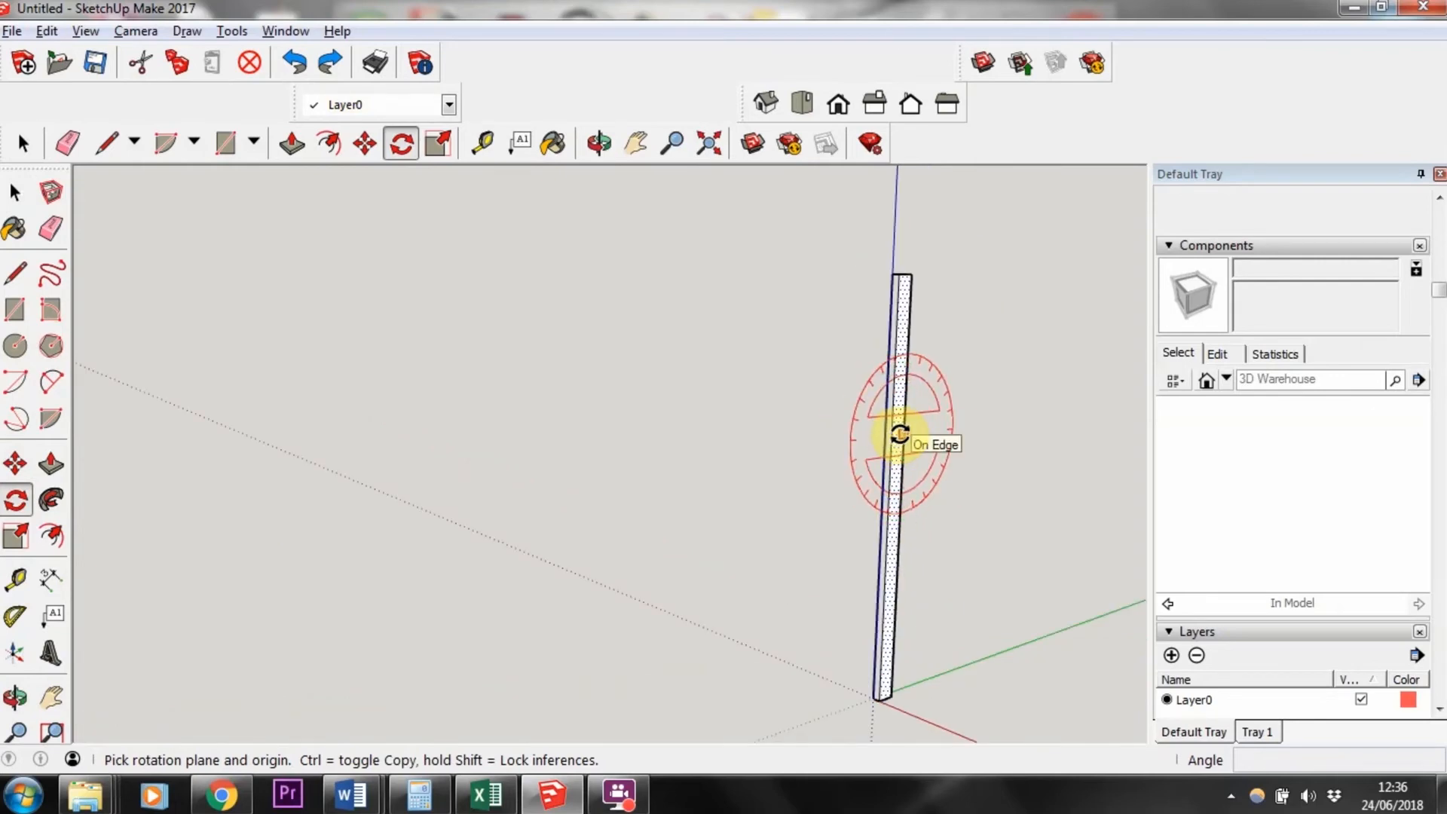
pyautogui.click(899, 433)
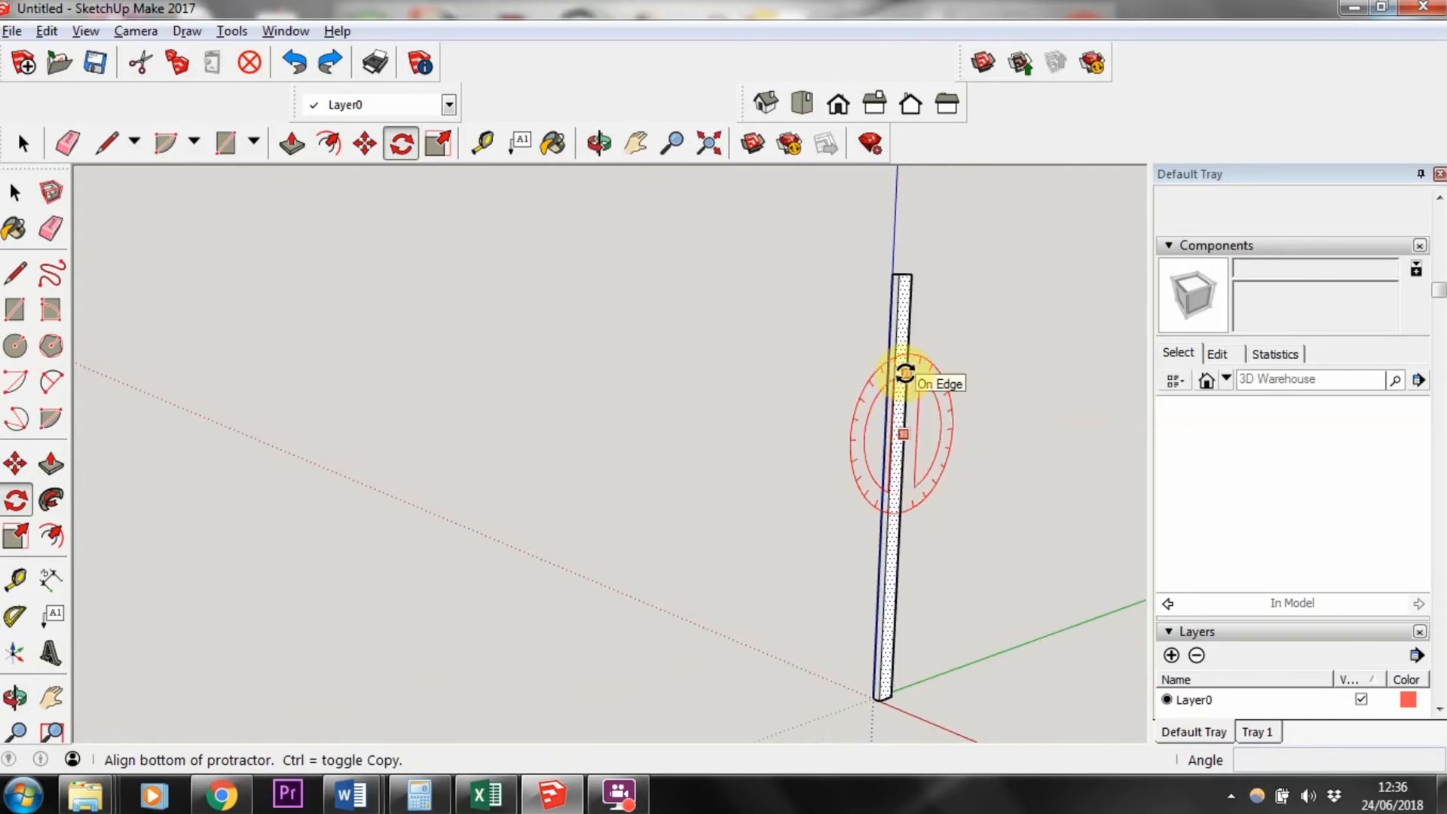
pyautogui.click(907, 367)
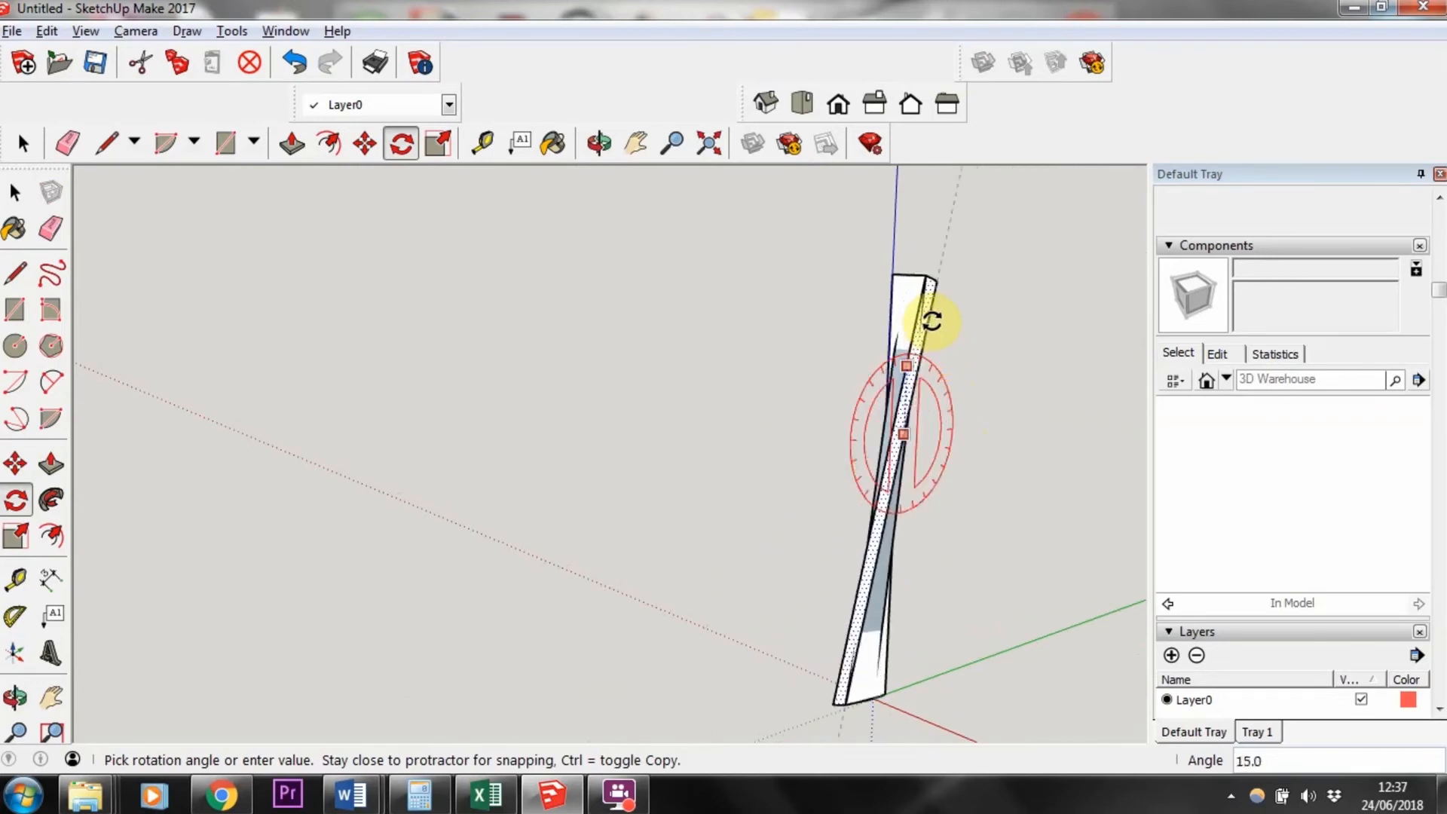
pyautogui.press('Escape')
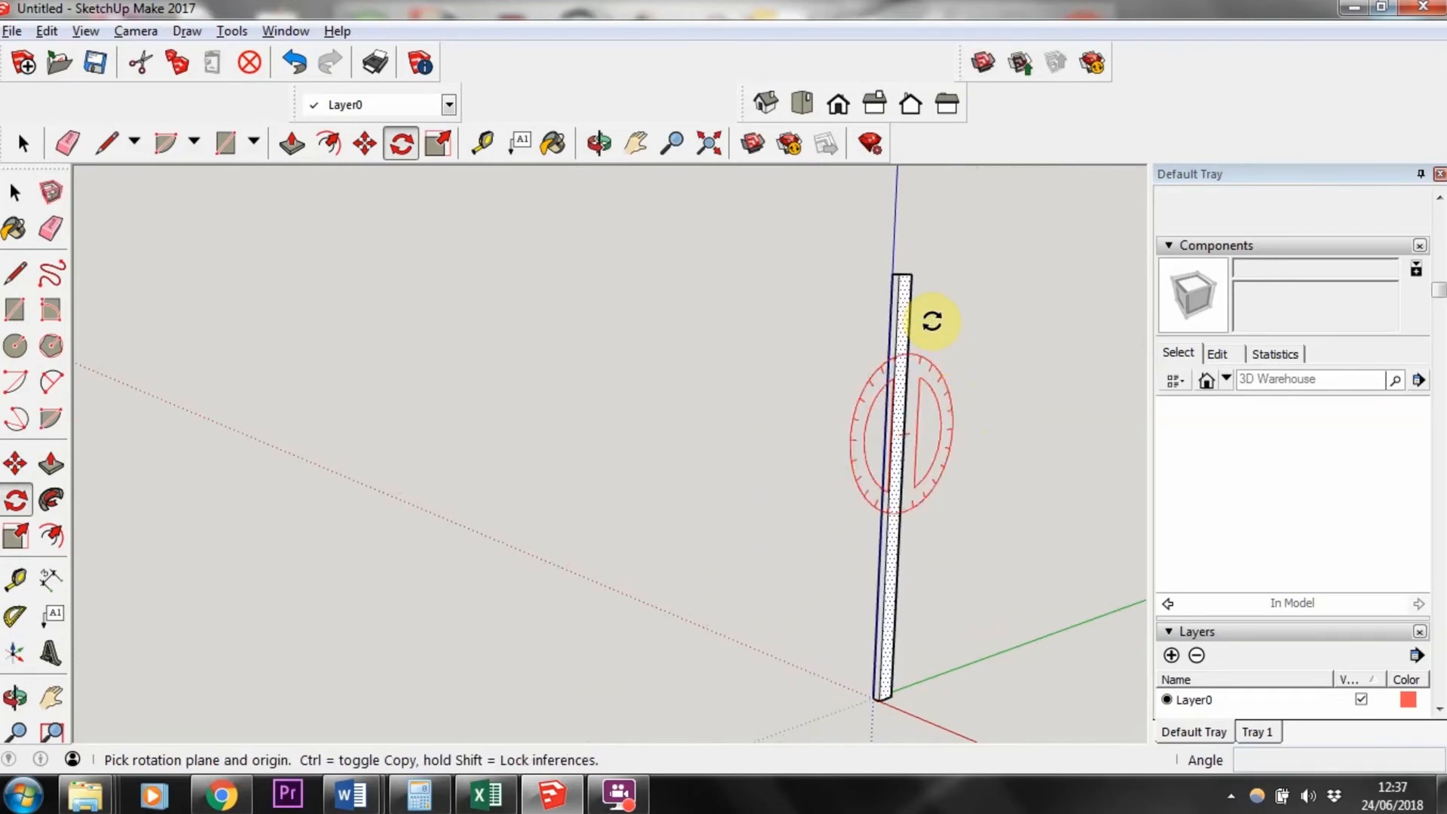
# Step: Select the post and make it a component named batten
pyautogui.click(13, 194)
pyautogui.moveTo(627, 242); pyautogui.dragTo(998, 736)
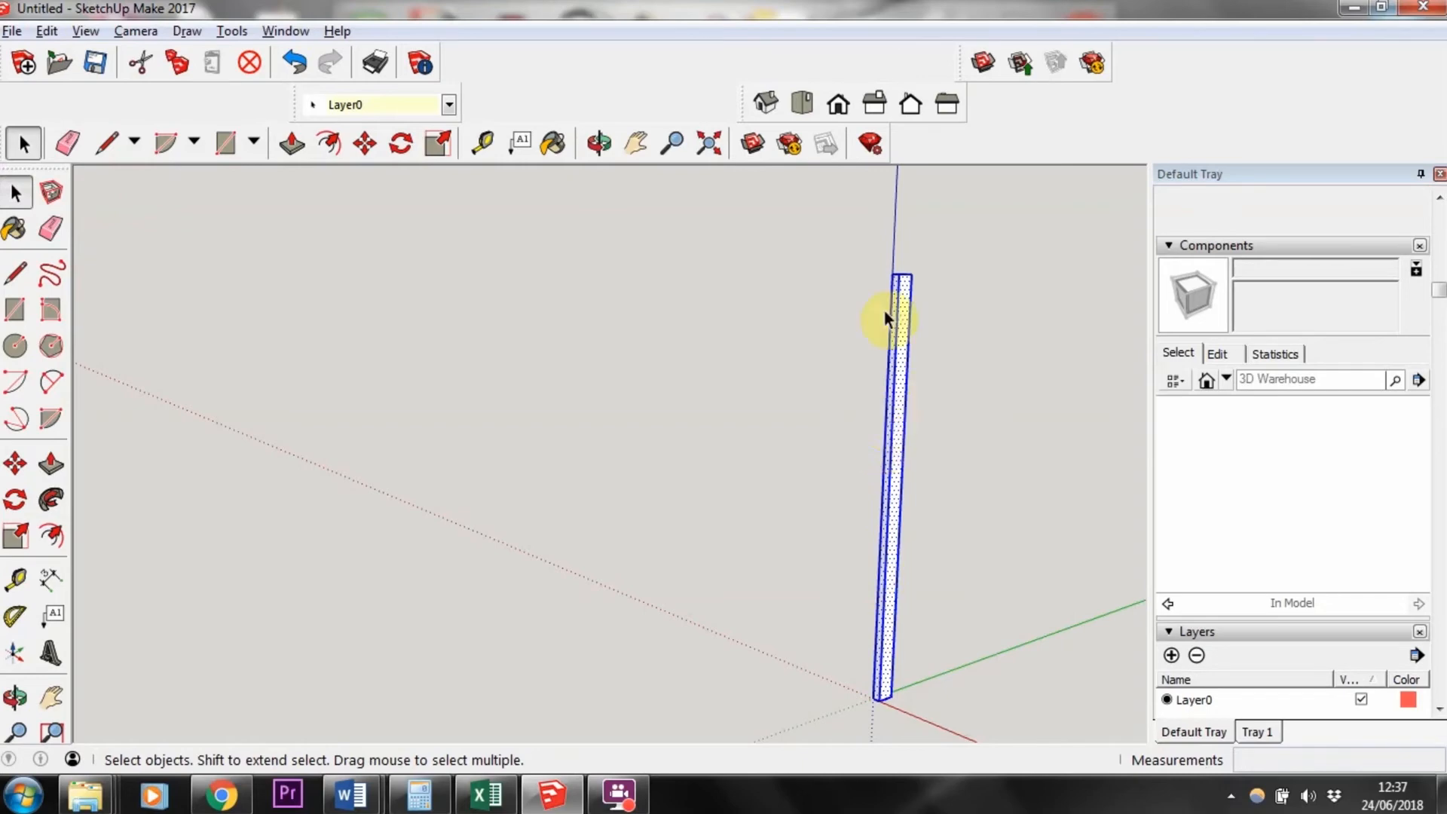
pyautogui.rightClick(896, 397)
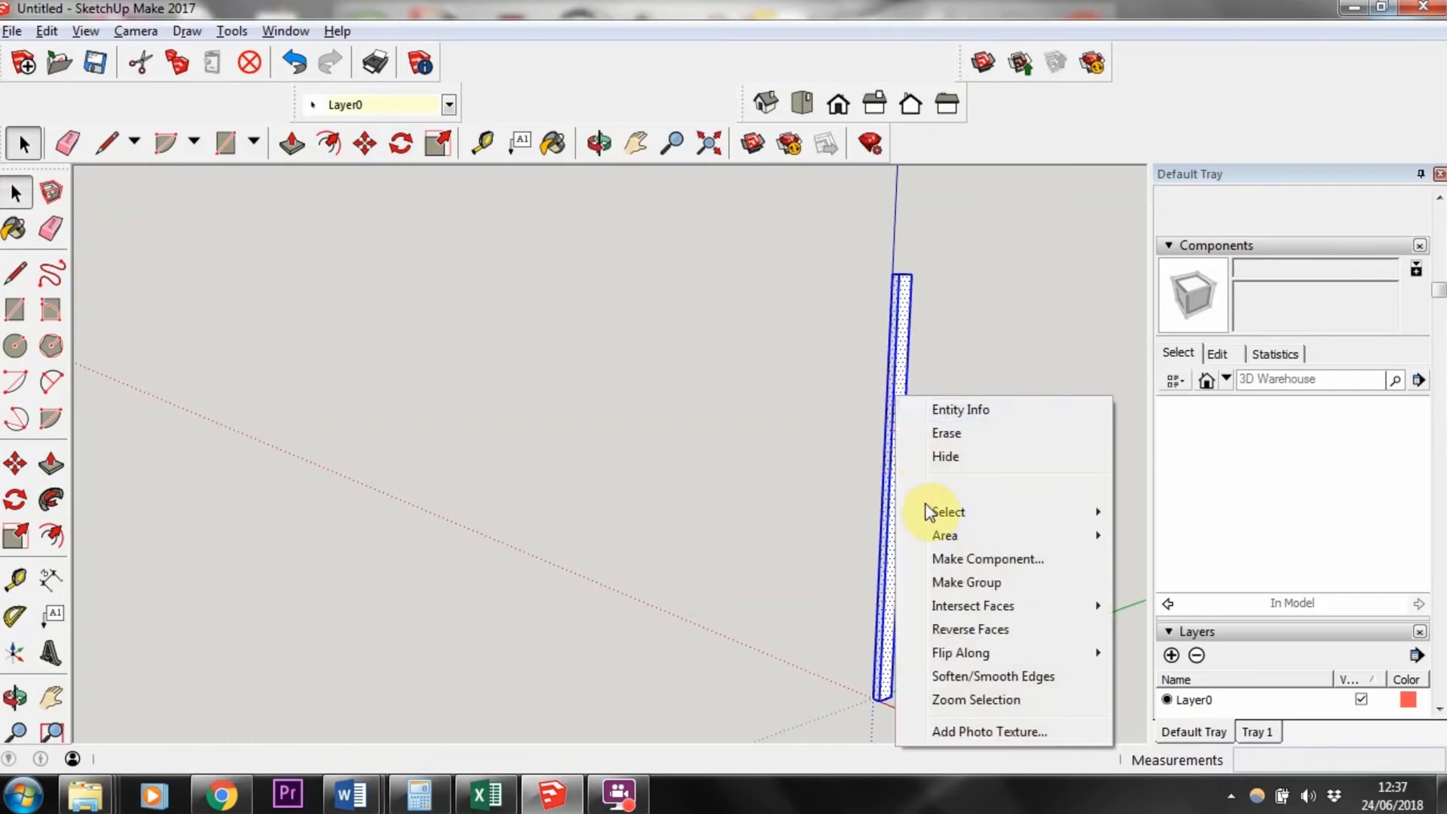
pyautogui.click(935, 562)
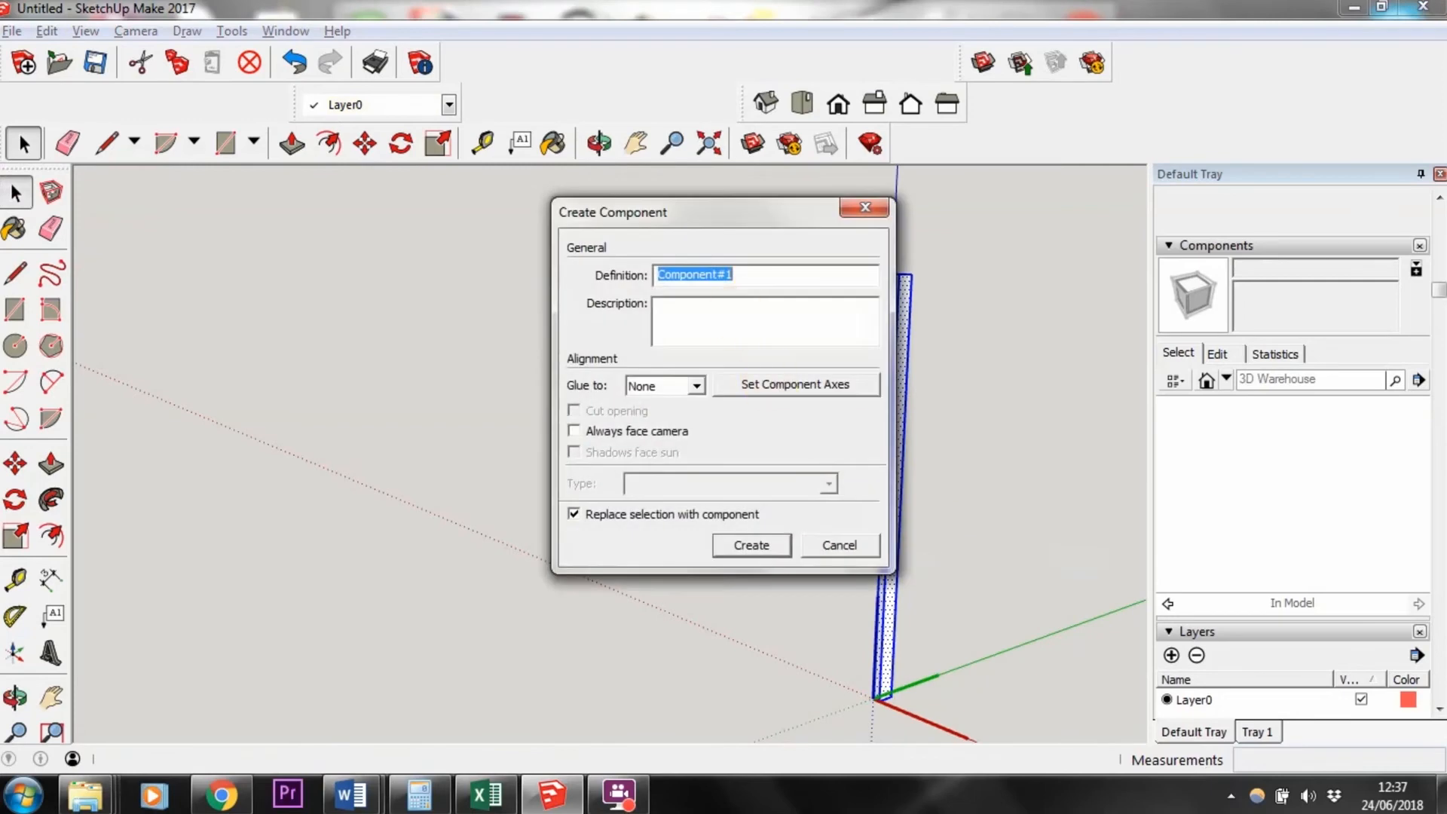
pyautogui.write('batten')
pyautogui.press('Return')
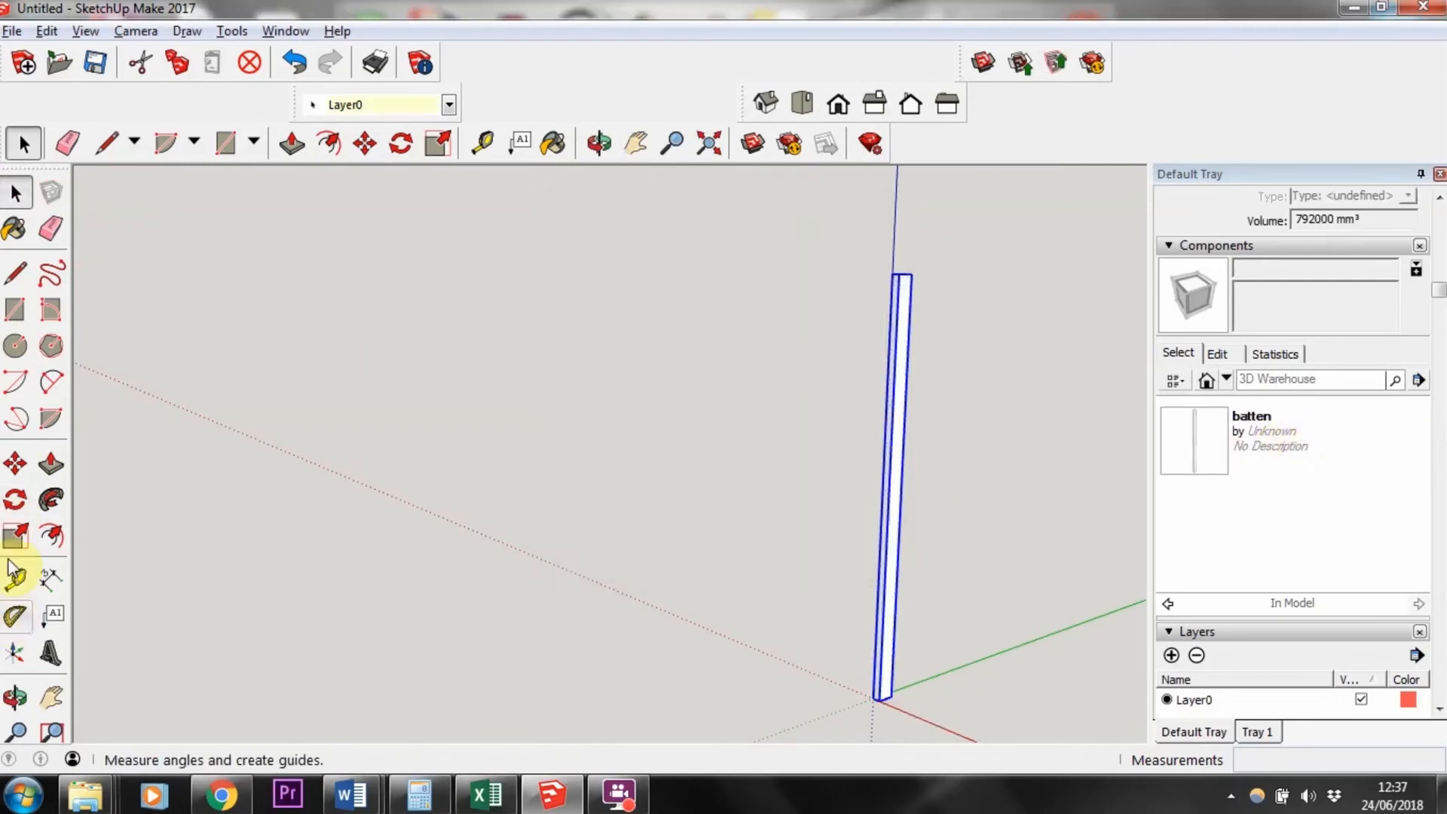
# Step: Rotate the batten 90° about its midpoint so it lies horizontally
pyautogui.click(15, 500)
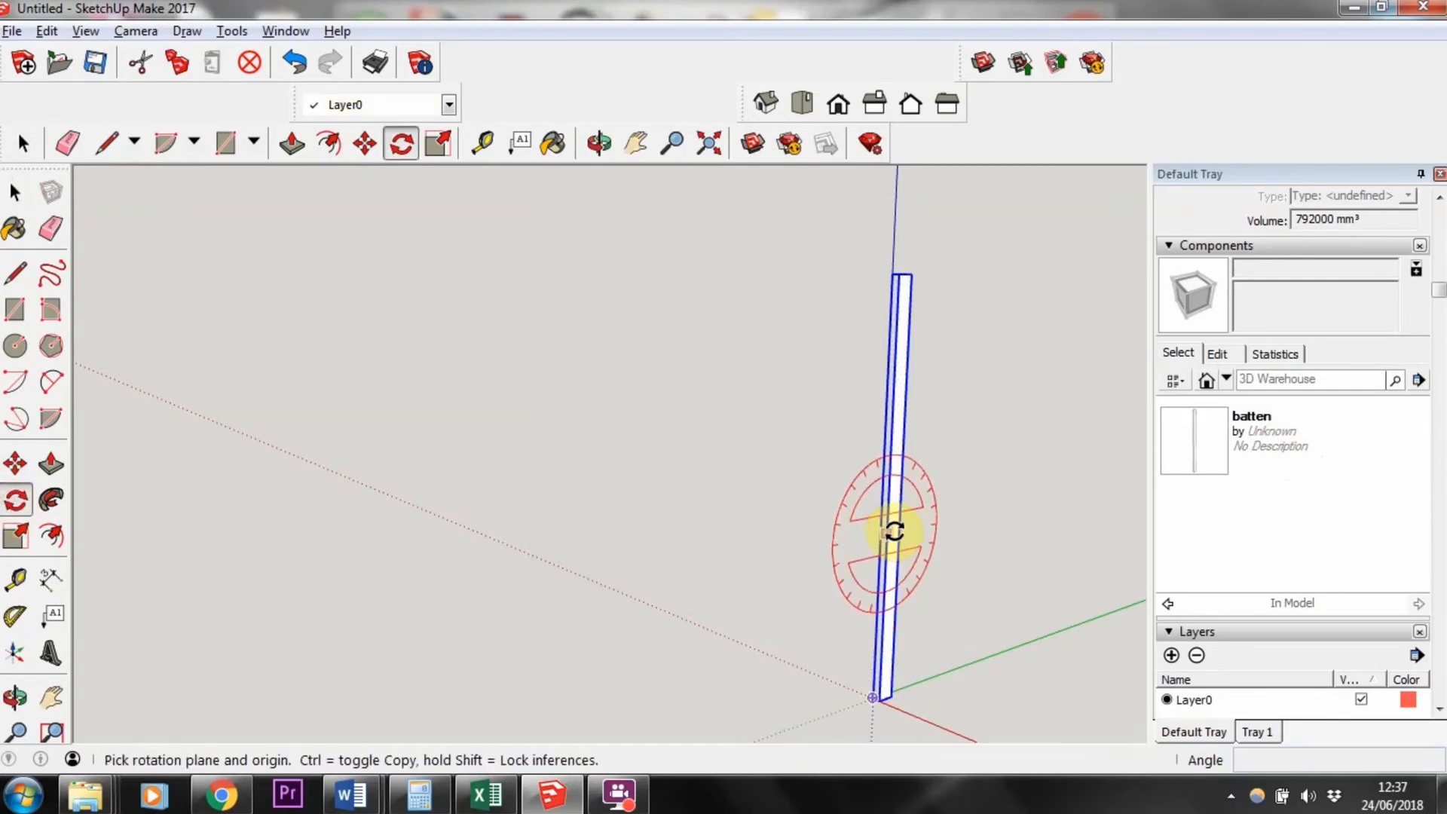
pyautogui.click(890, 496)
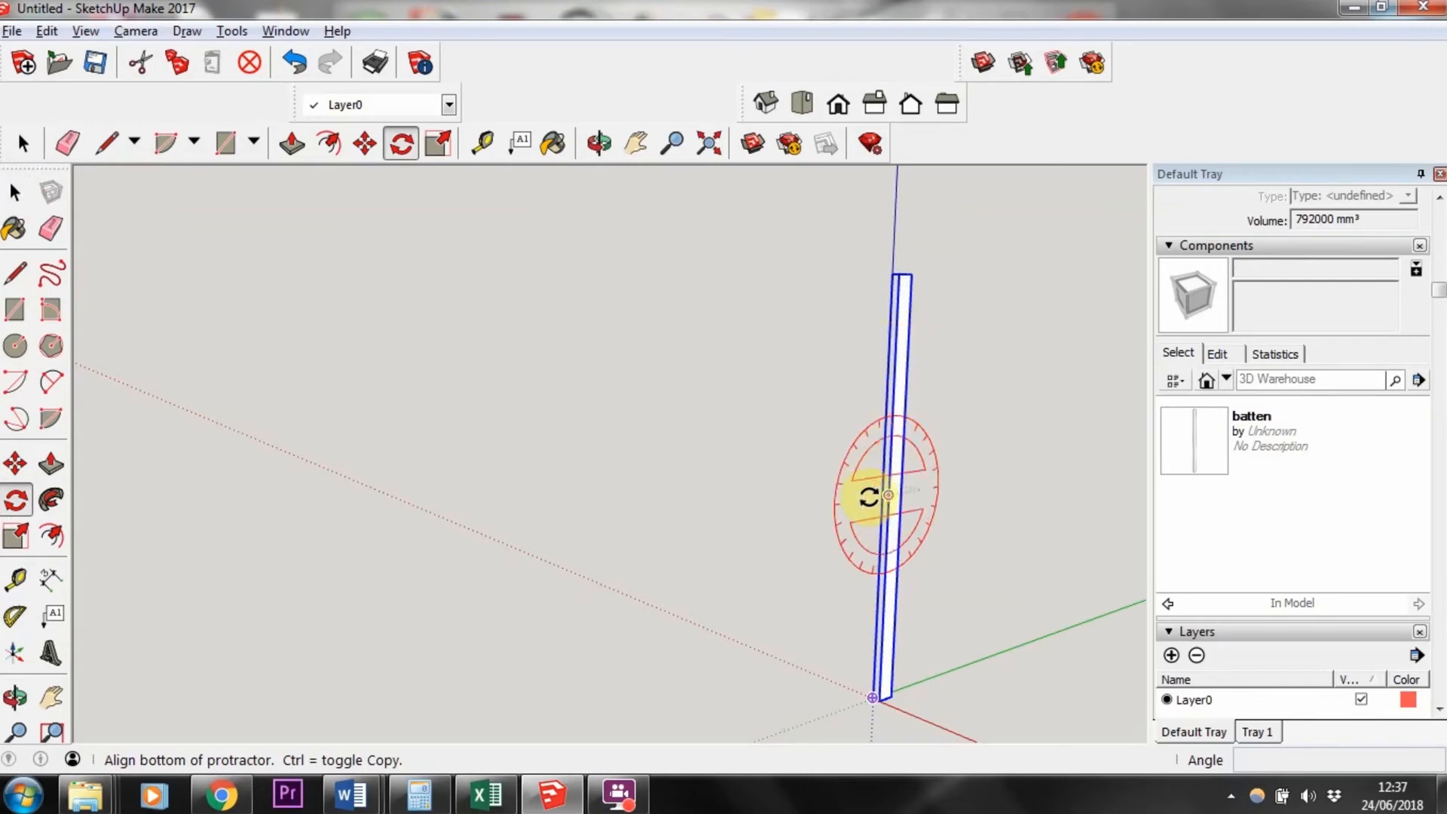
pyautogui.click(865, 506)
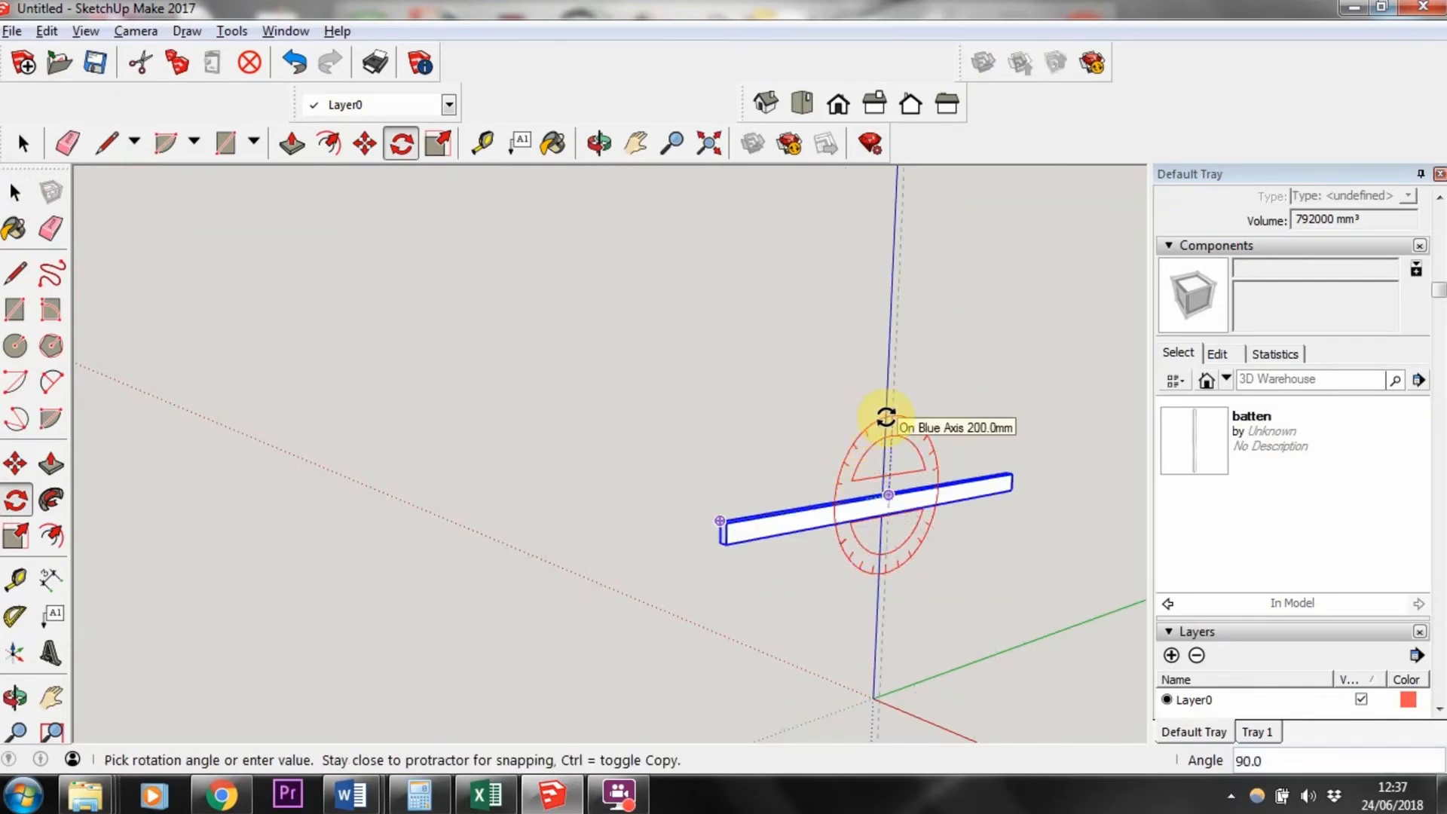
pyautogui.click(882, 414)
pyautogui.click(23, 144)
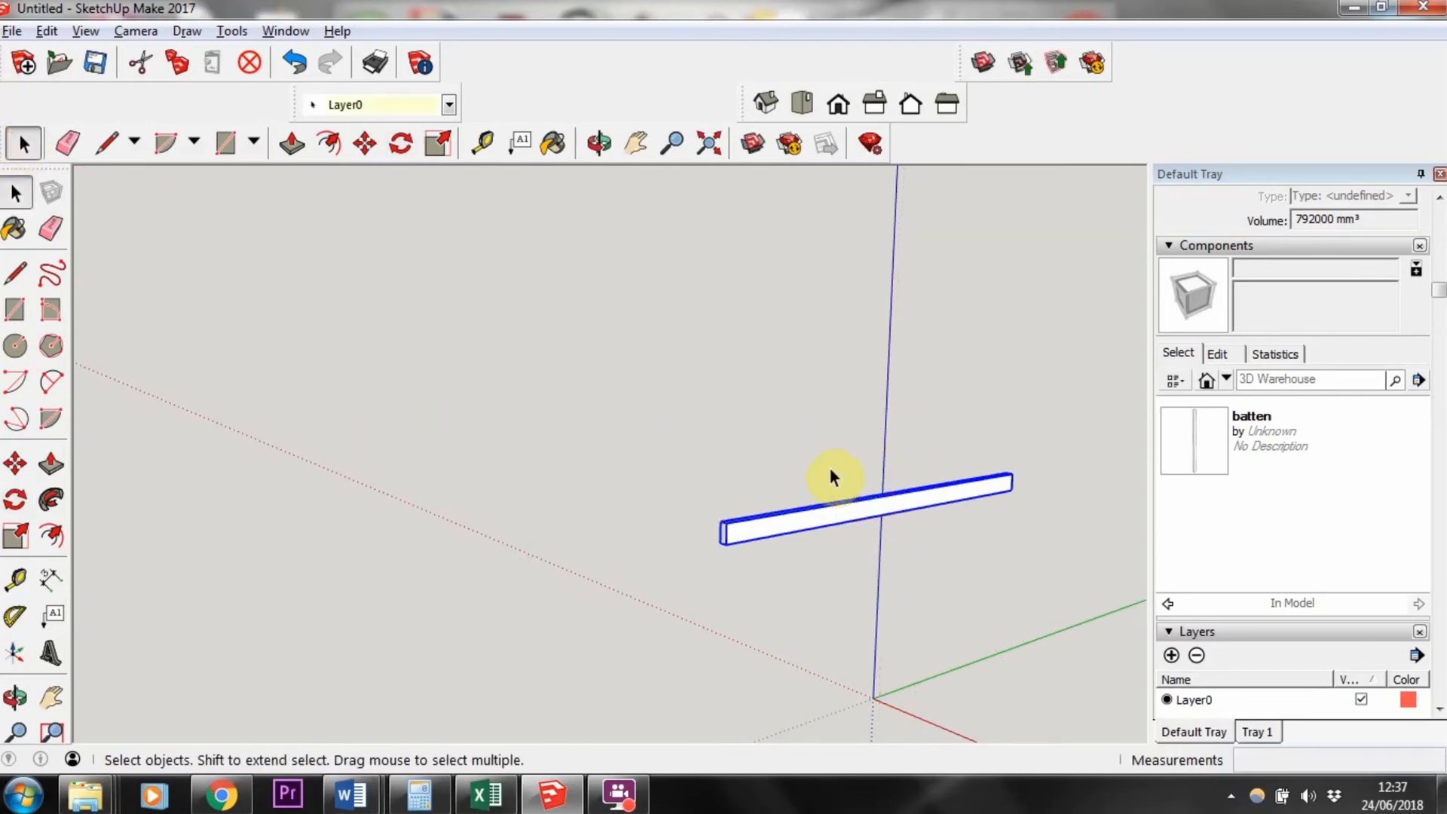
# Step: Undo the batten's rotation
pyautogui.click(596, 464)
pyautogui.moveTo(974, 574); pyautogui.dragTo(1021, 624, button='middle')
pyautogui.scroll(1, 878, 585)
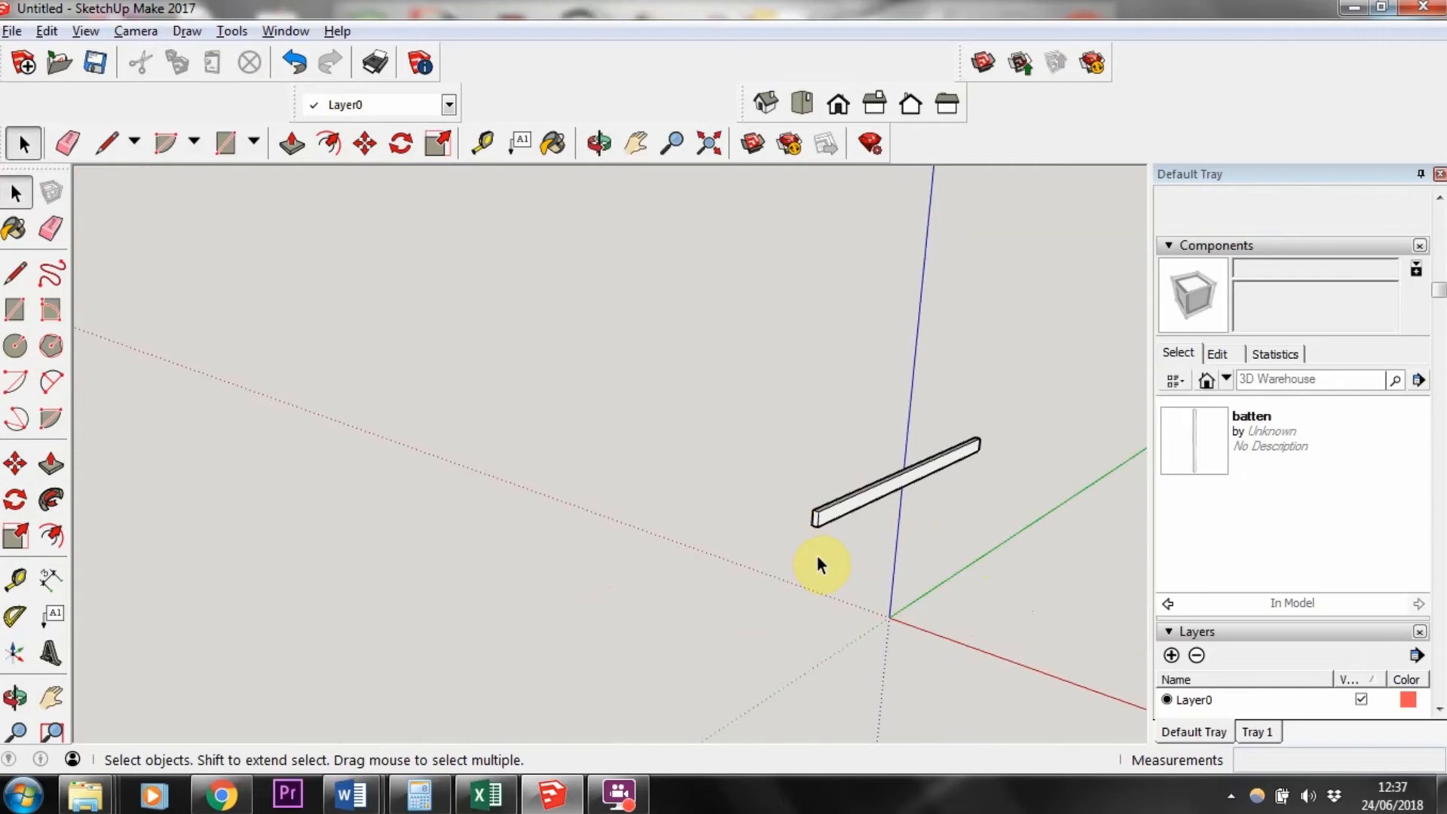
pyautogui.scroll(-2, 885, 486)
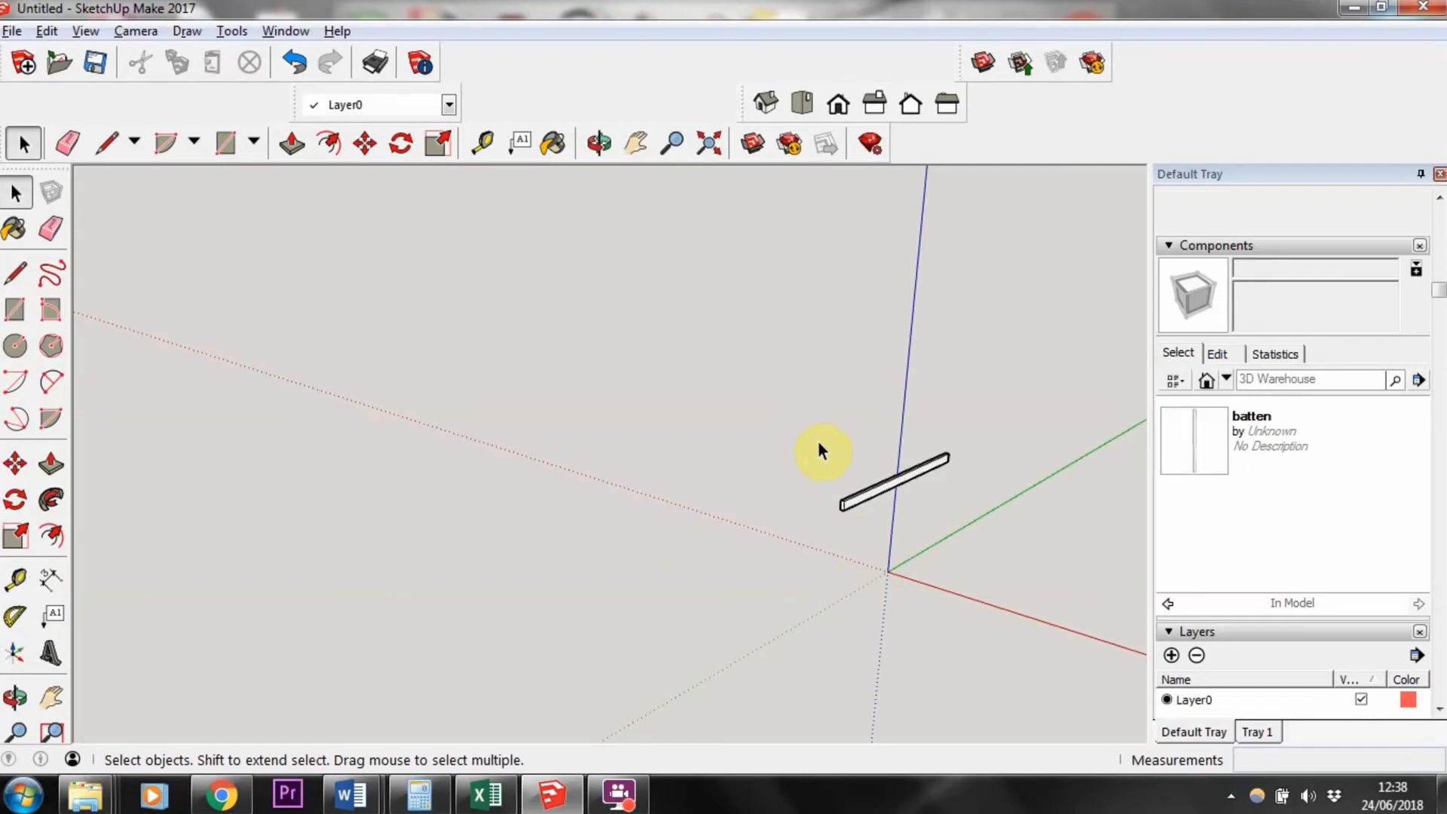
pyautogui.hotkey('ctrl', 'z')
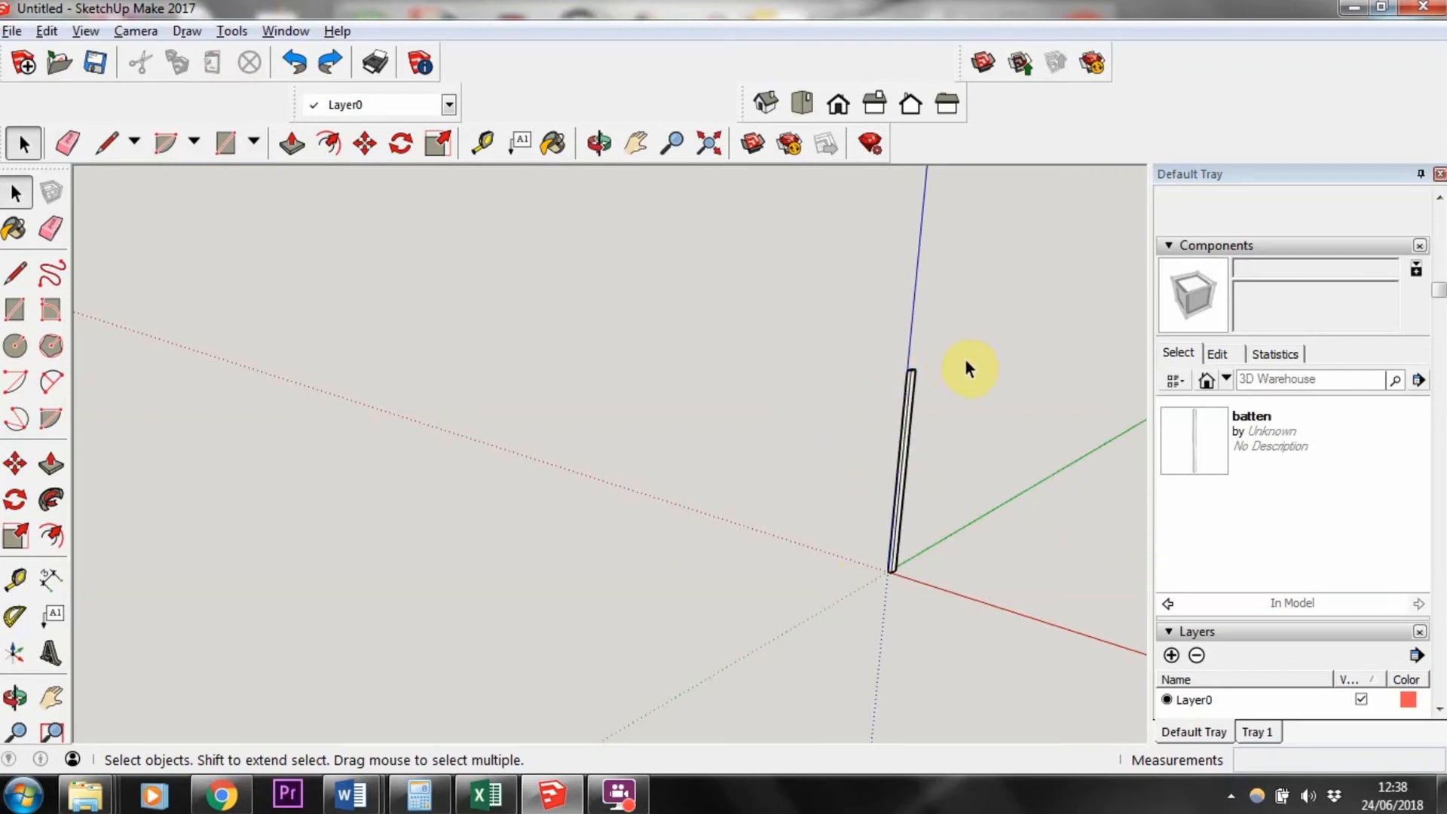
# Step: Place three more batten instances from the Components panel beside the post
pyautogui.click(1173, 473)
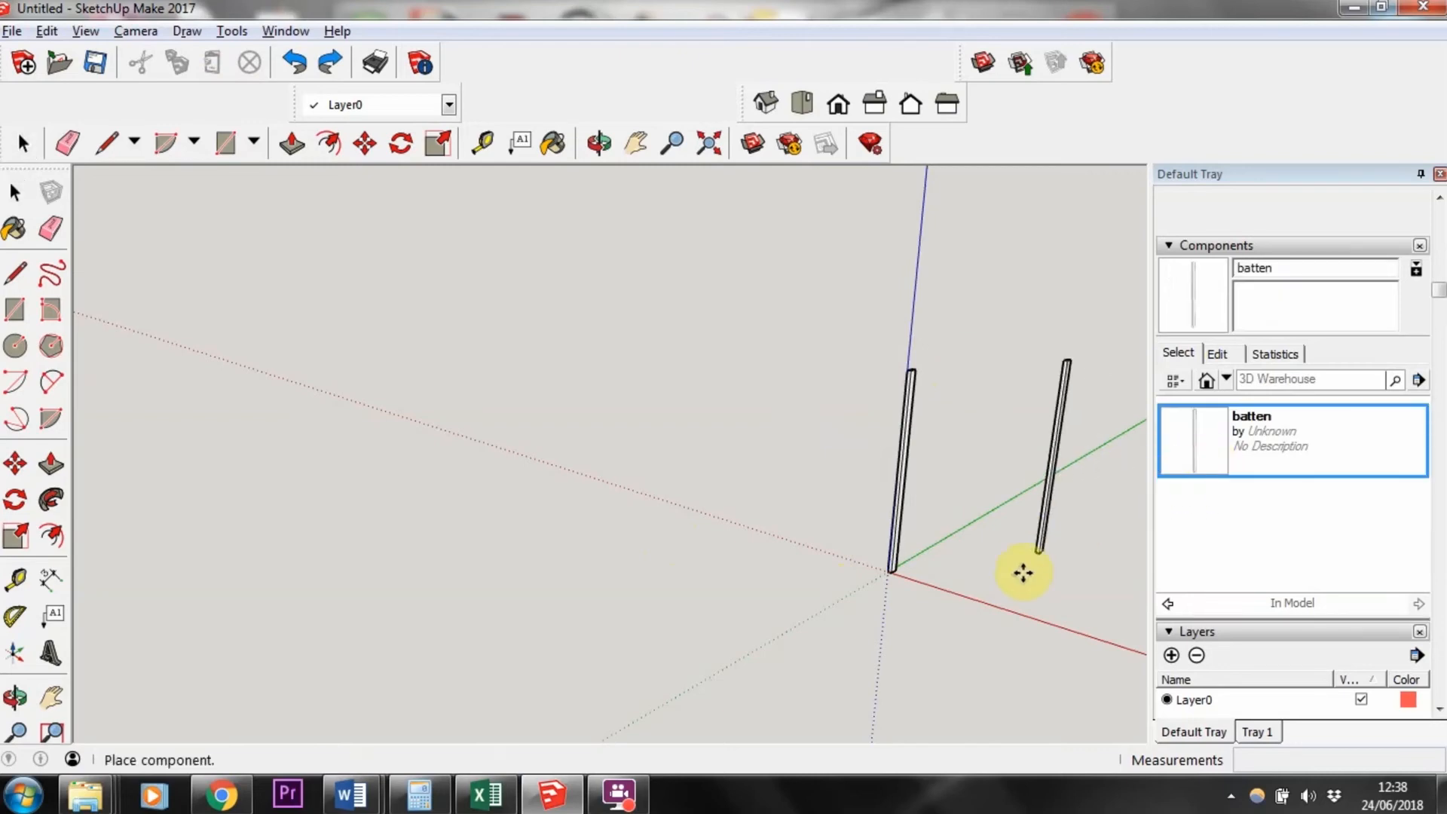
pyautogui.click(949, 590)
pyautogui.click(1195, 455)
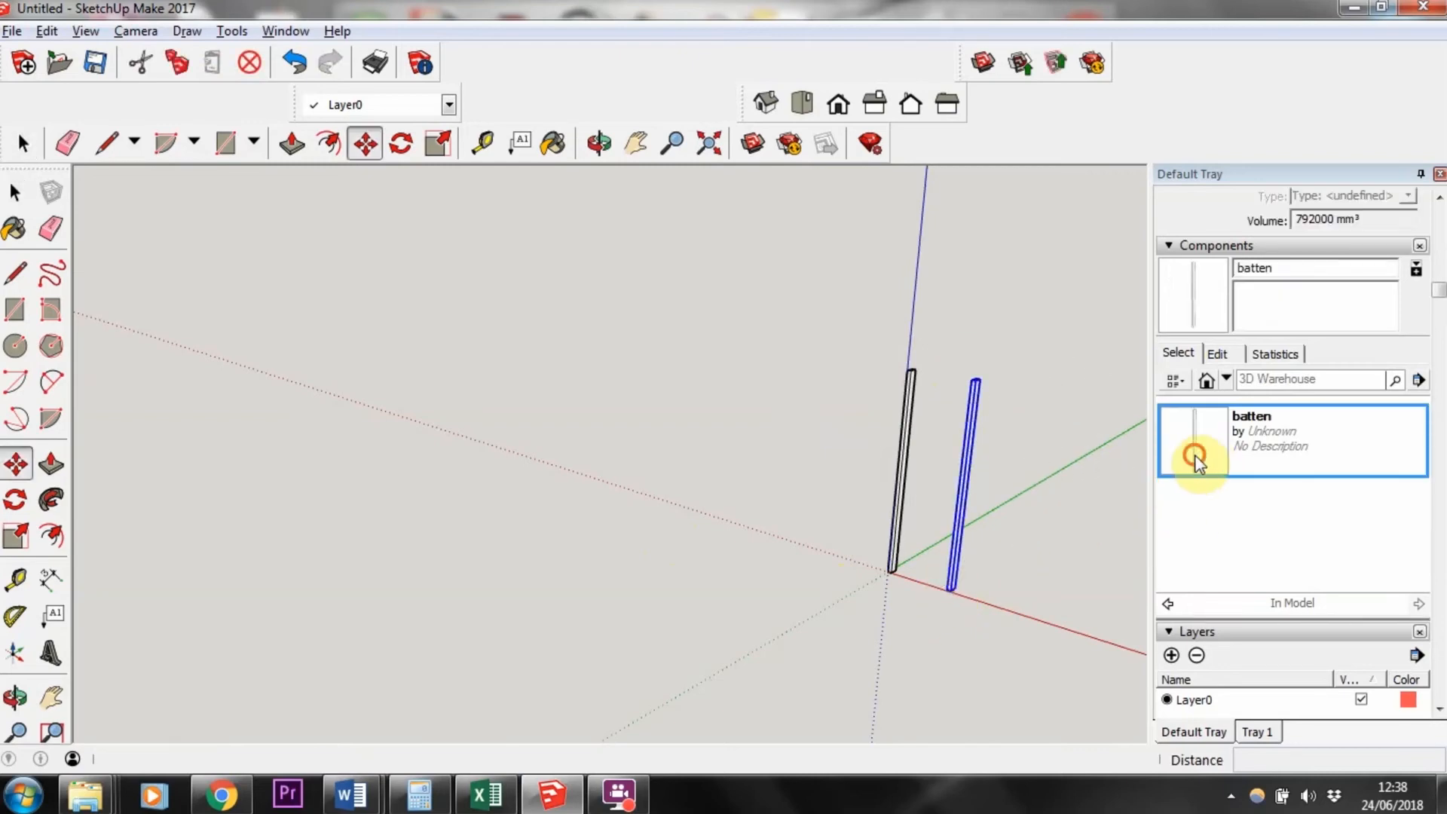
pyautogui.click(928, 529)
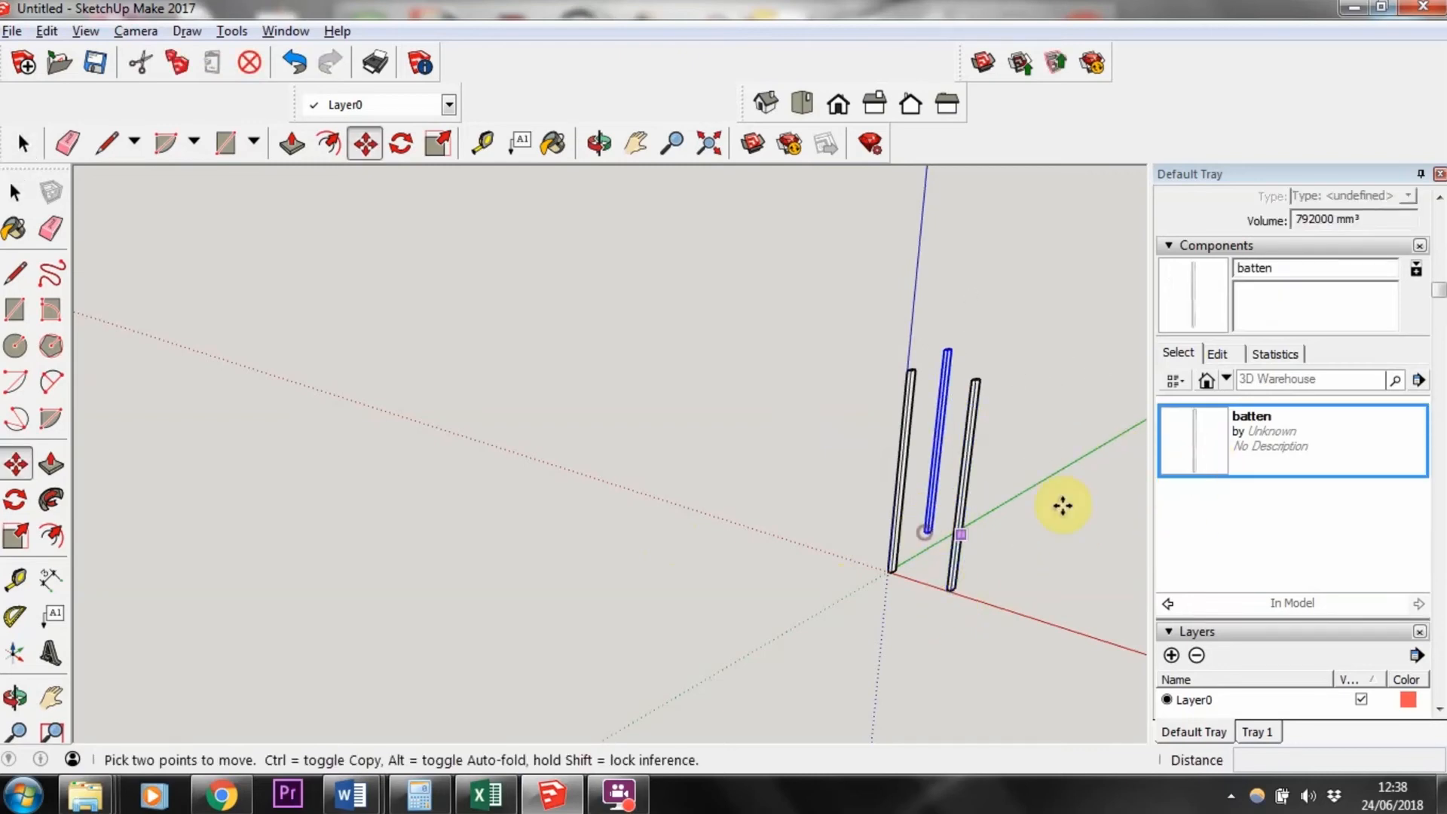
pyautogui.click(1192, 469)
pyautogui.click(977, 556)
pyautogui.scroll(3, 927, 550)
pyautogui.moveTo(928, 550); pyautogui.dragTo(970, 500, button='middle')
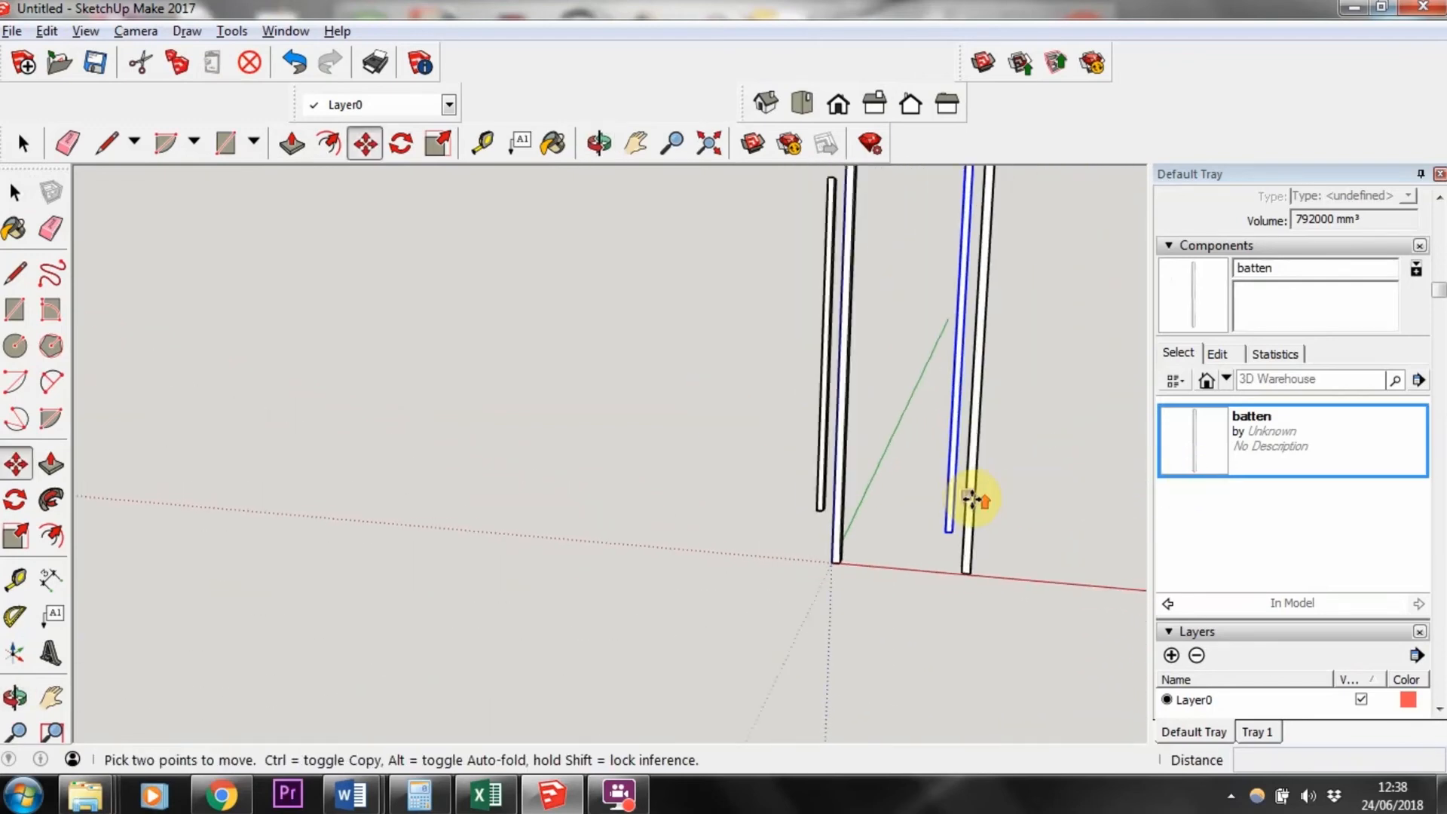
# Step: Select the three placed batten instances and delete them
pyautogui.scroll(3, 905, 611)
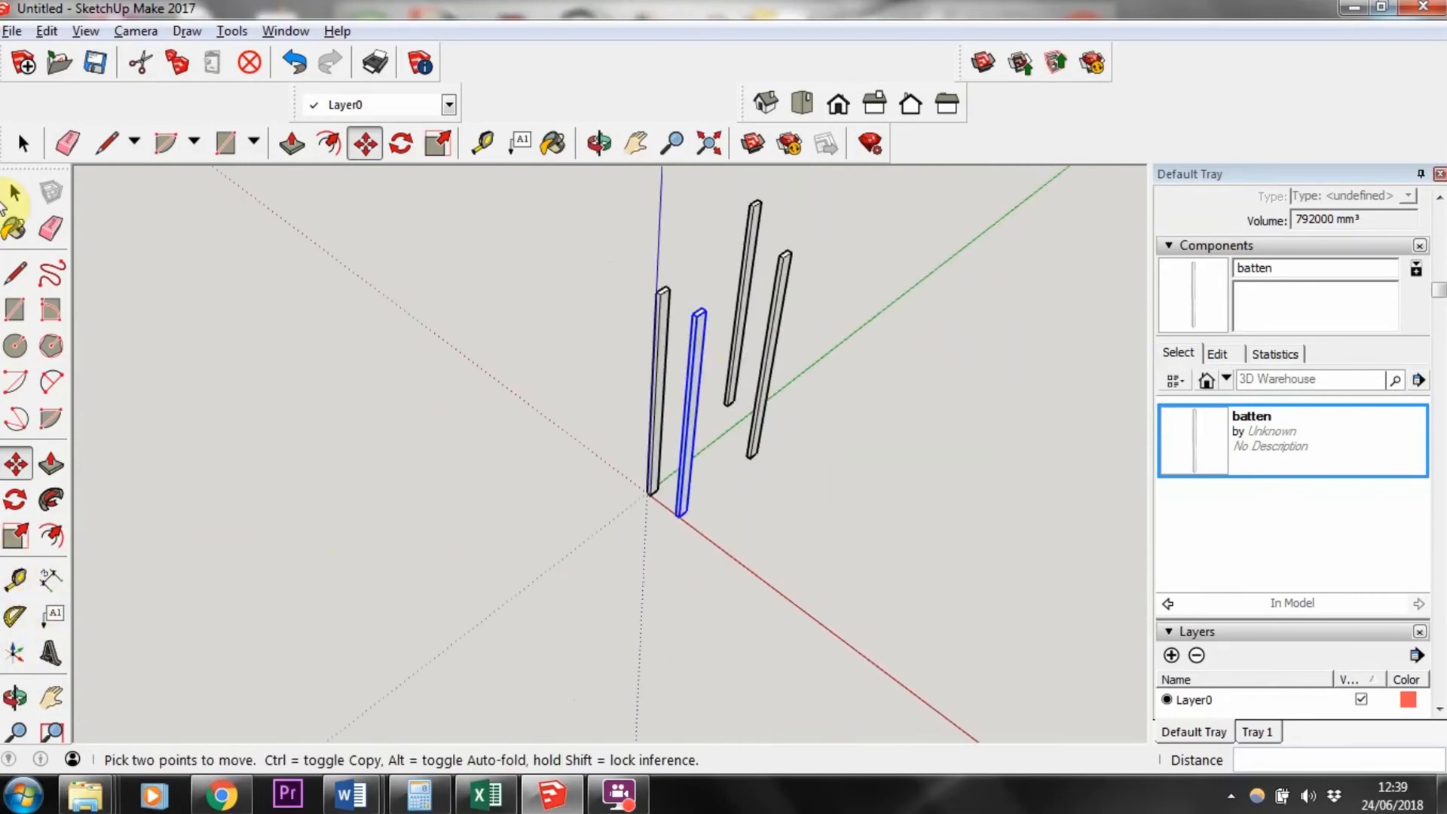
pyautogui.click(14, 196)
pyautogui.moveTo(852, 553); pyautogui.dragTo(702, 192)
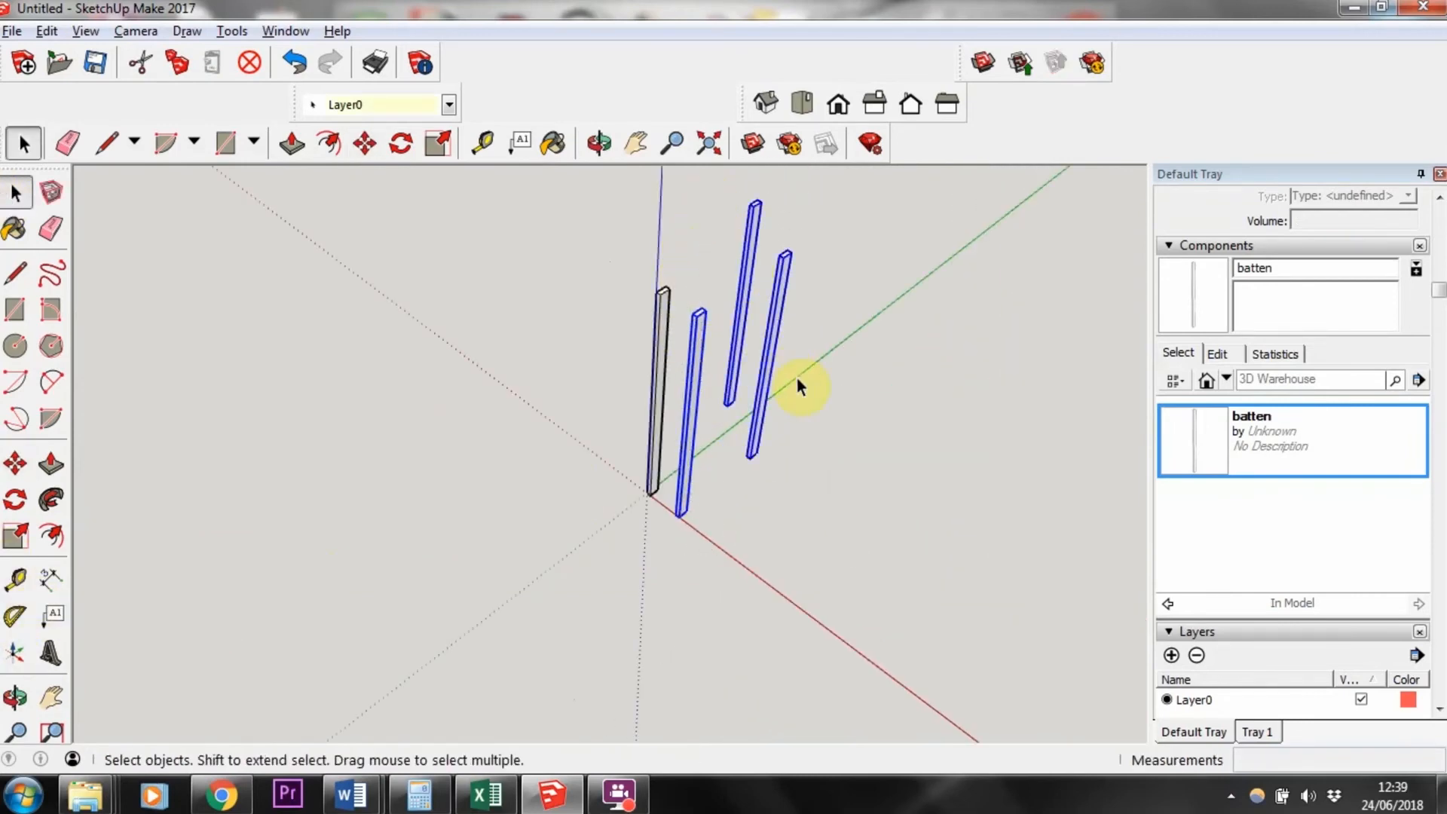
pyautogui.press('Delete')
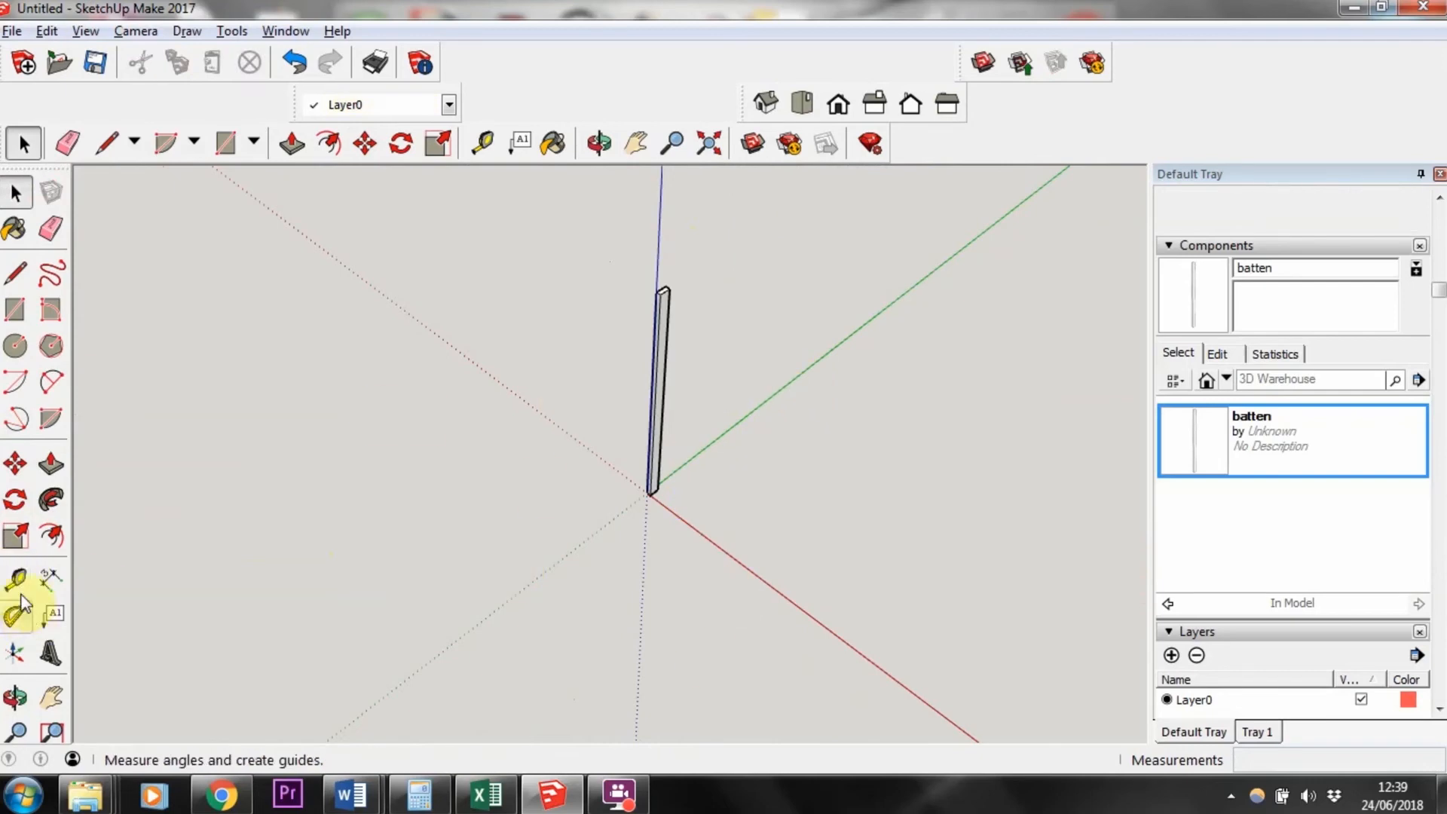
# Step: Measure the edges at the post's base with the Tape Measure tool
pyautogui.click(15, 579)
pyautogui.scroll(3, 640, 517)
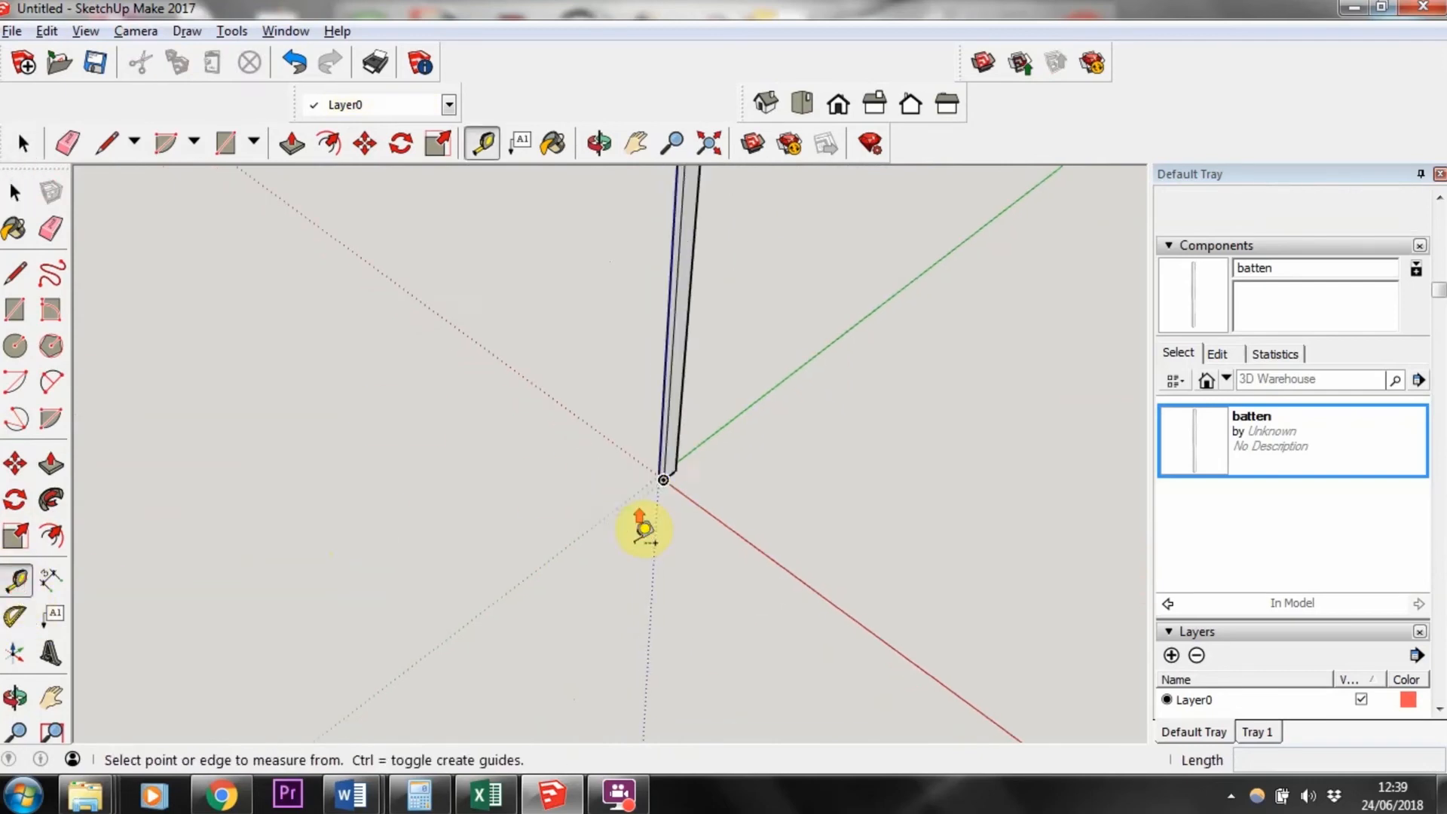
pyautogui.click(667, 476)
pyautogui.scroll(-2, 986, 364)
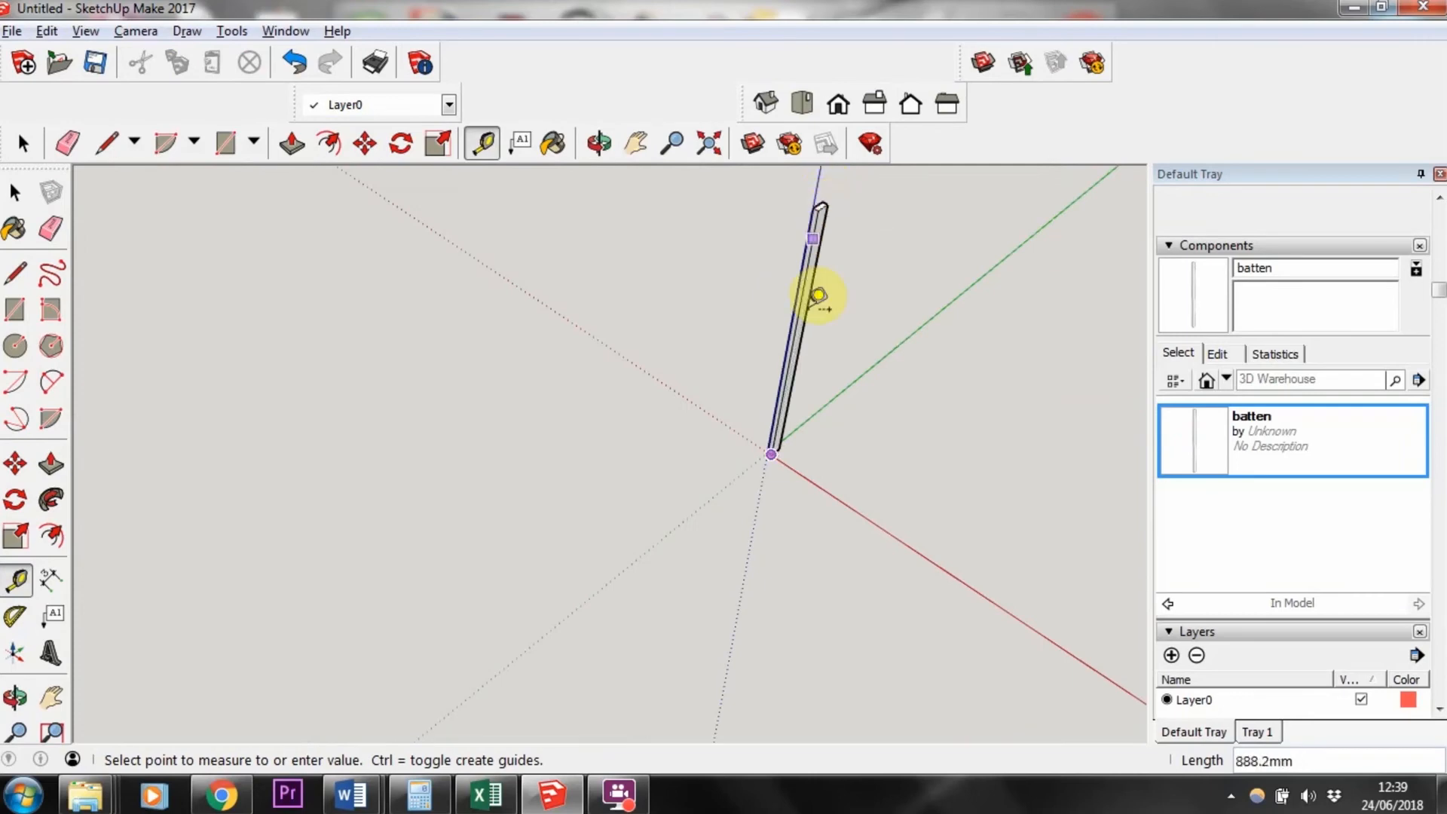
pyautogui.scroll(5, 817, 443)
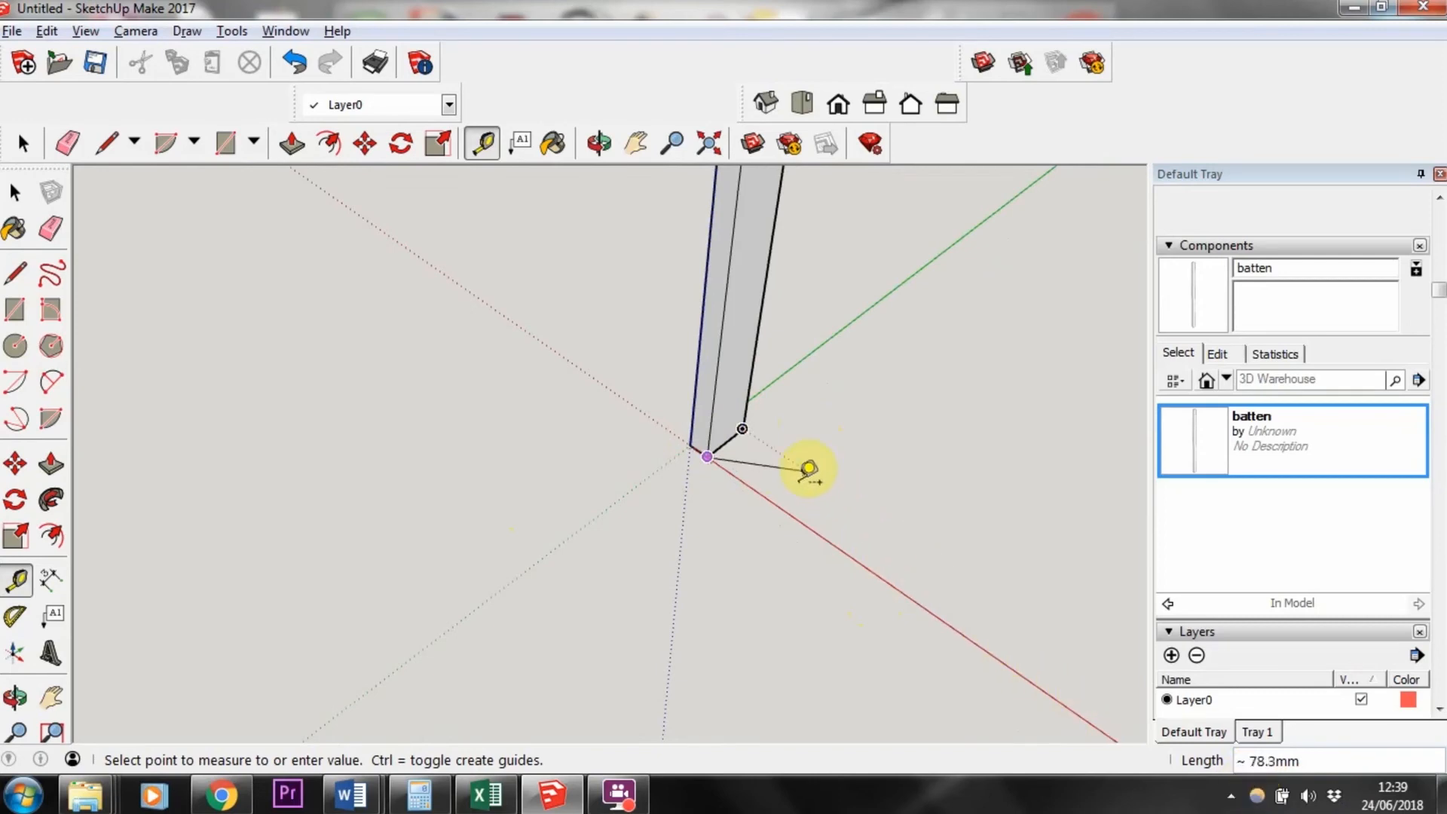
pyautogui.click(692, 429)
pyautogui.click(707, 457)
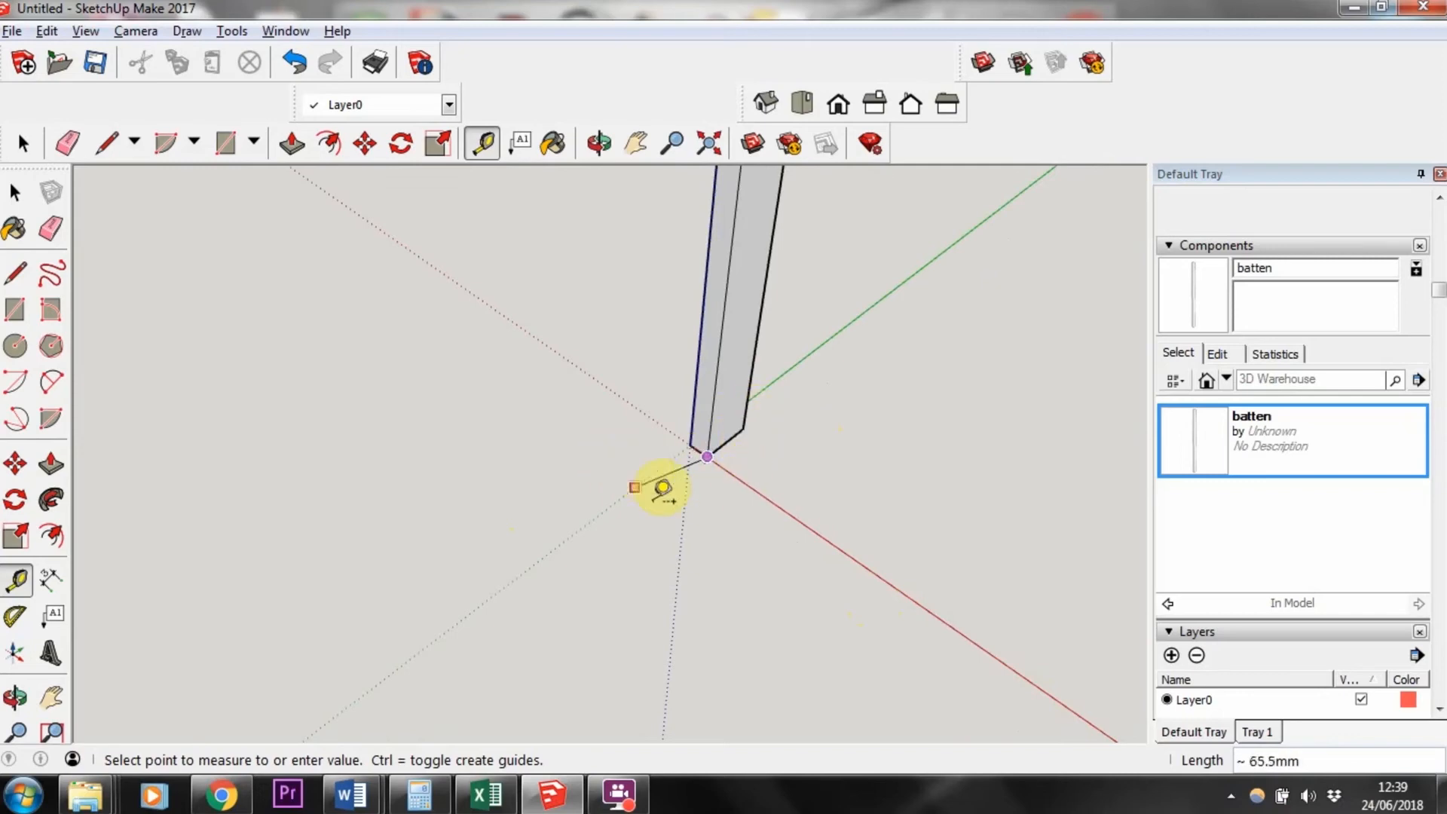
pyautogui.click(11, 194)
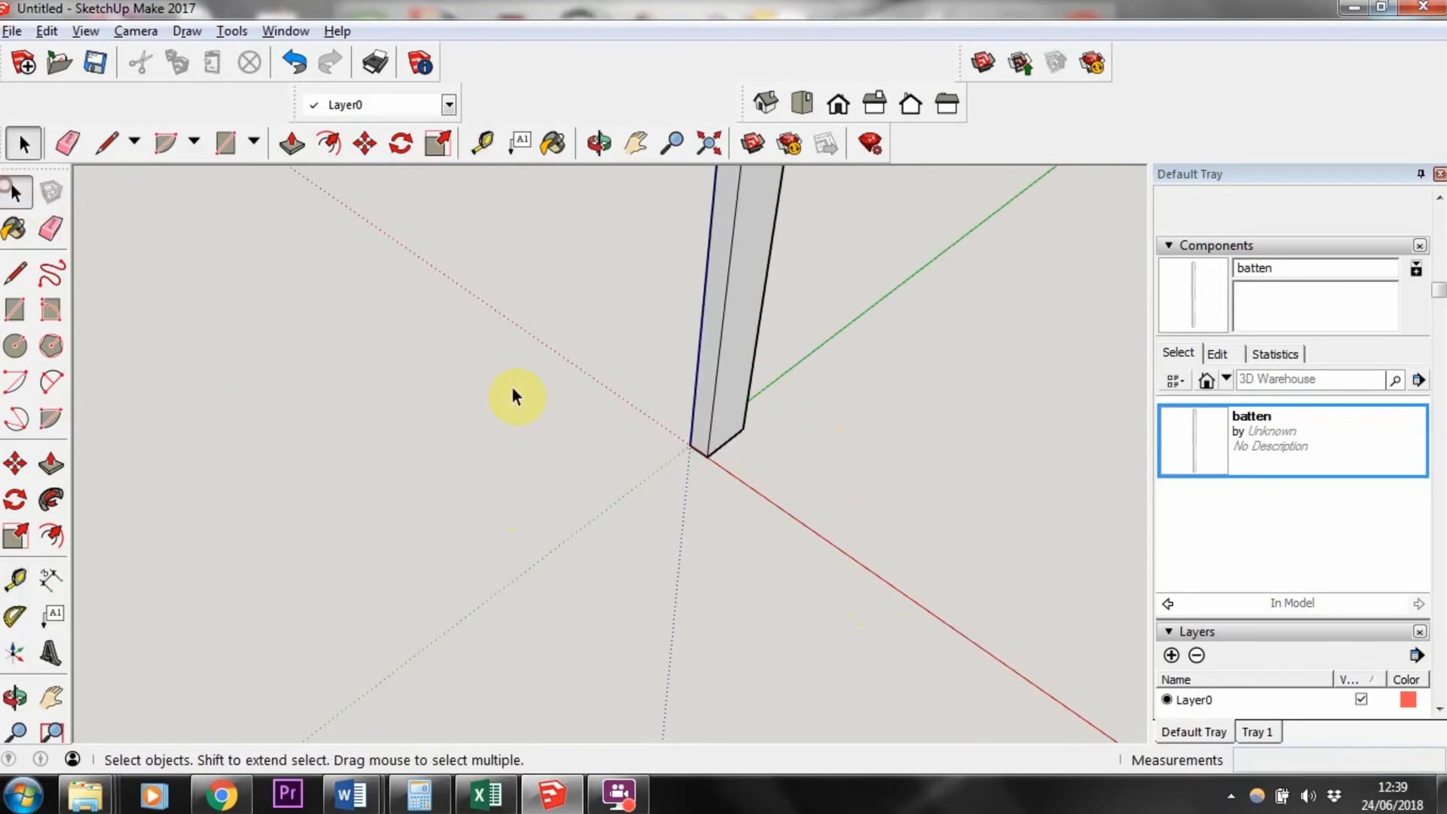
# Step: Create a guide line parallel to the post's bottom edge, offset 3 mm
pyautogui.click(21, 582)
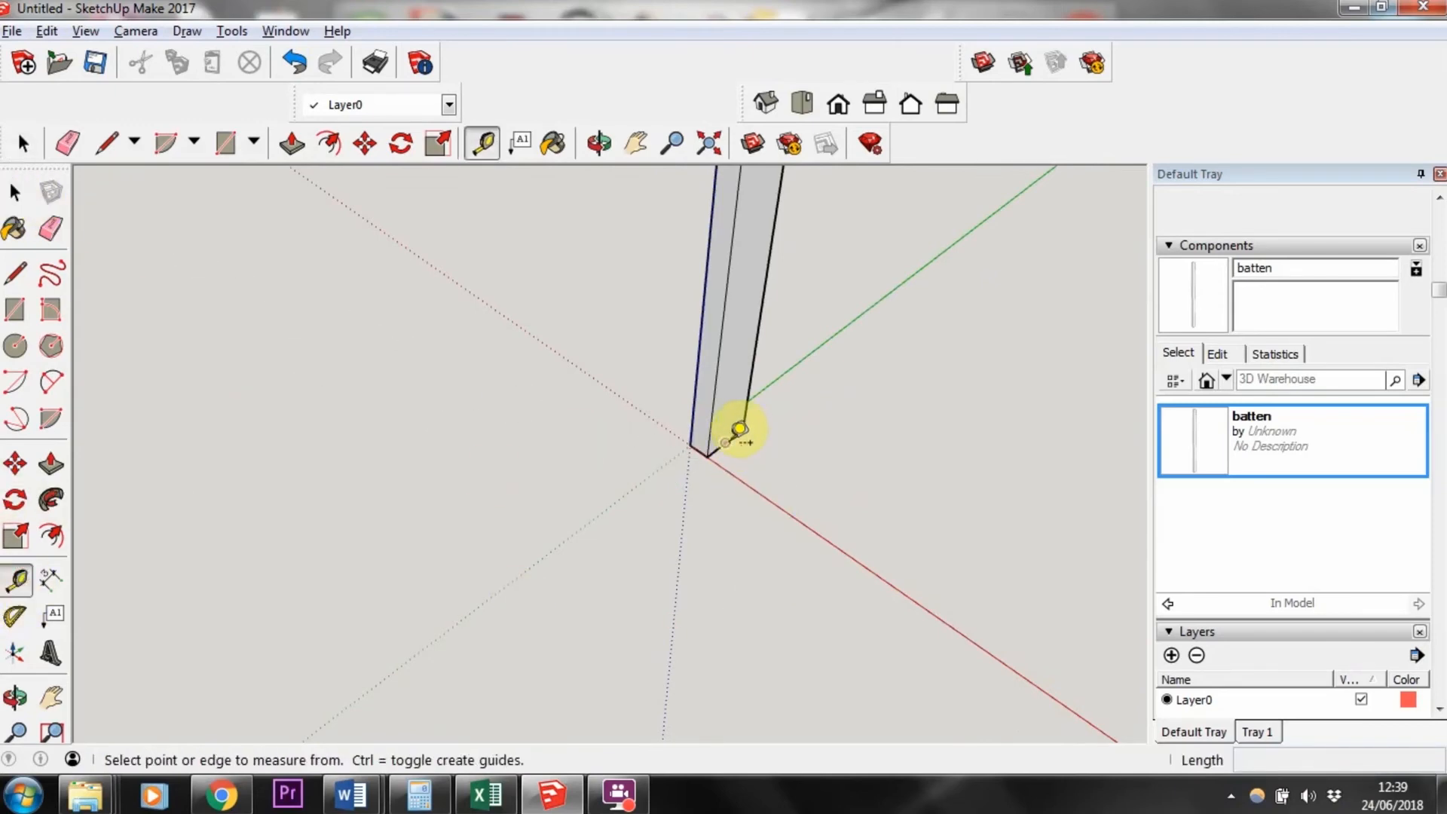
pyautogui.scroll(2, 727, 435)
pyautogui.scroll(1, 724, 437)
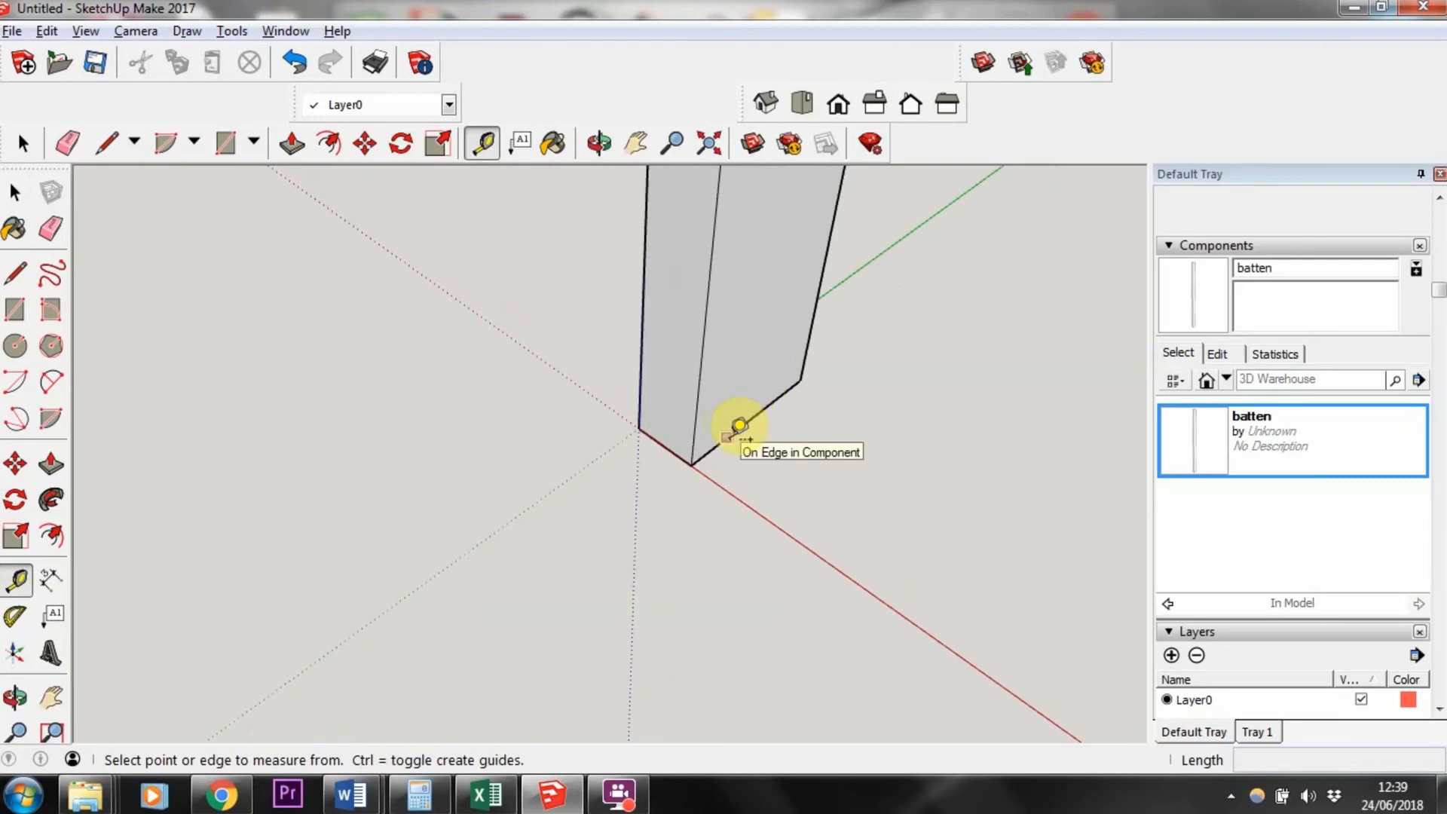
pyautogui.click(738, 427)
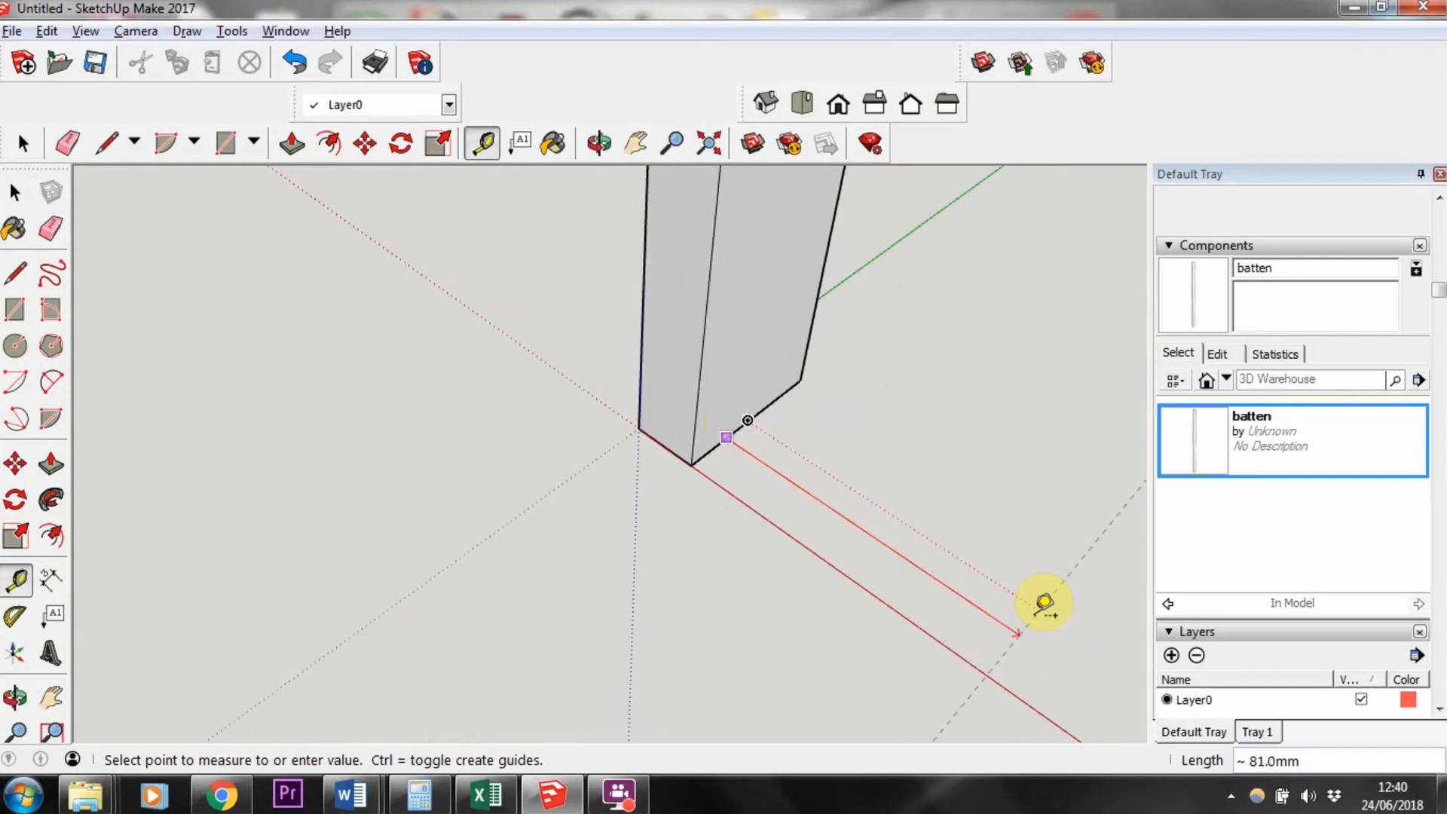
pyautogui.click(1044, 603)
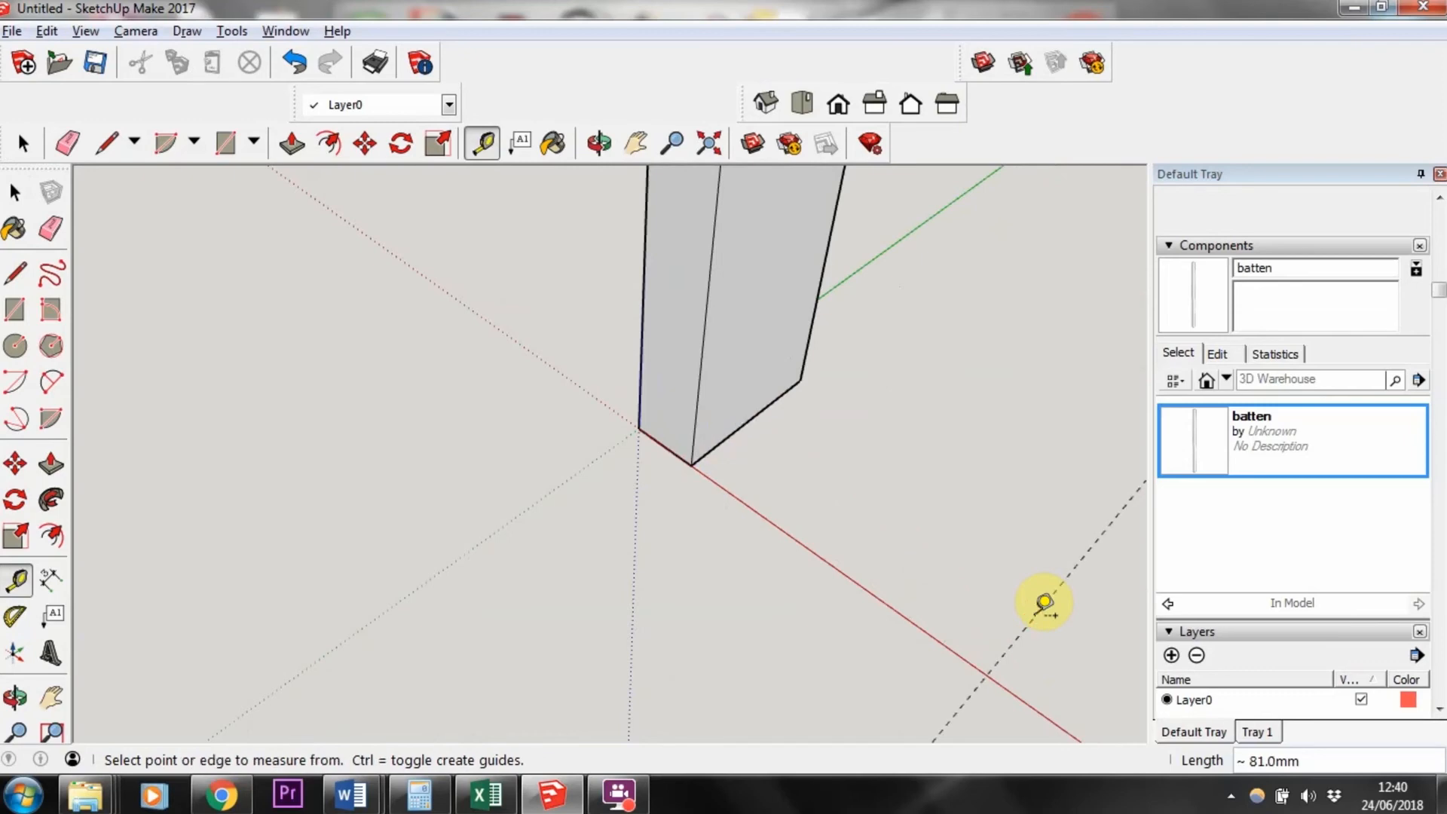
pyautogui.write('3')
pyautogui.press('Return')
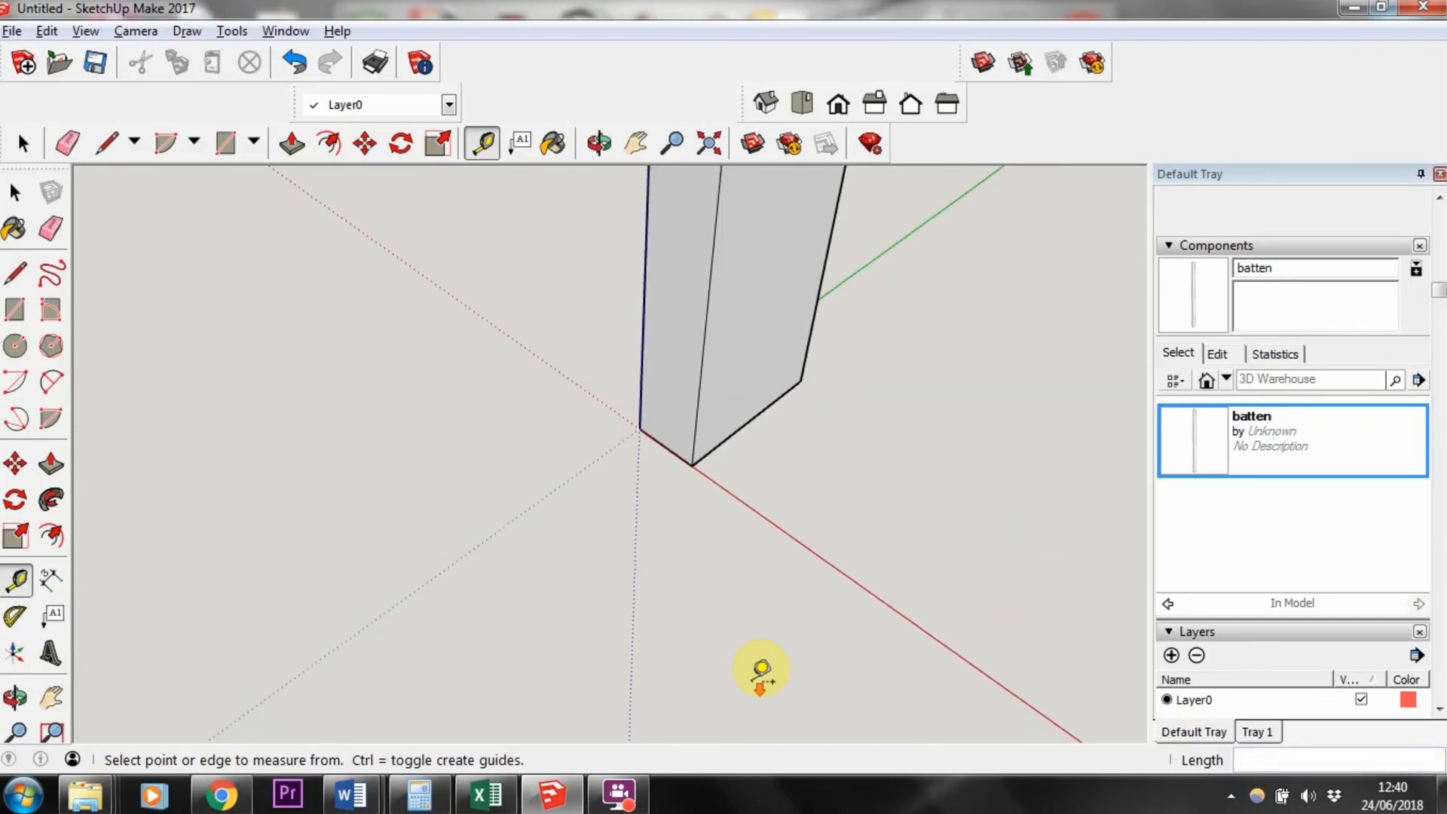
pyautogui.click(15, 192)
pyautogui.scroll(-5, 731, 297)
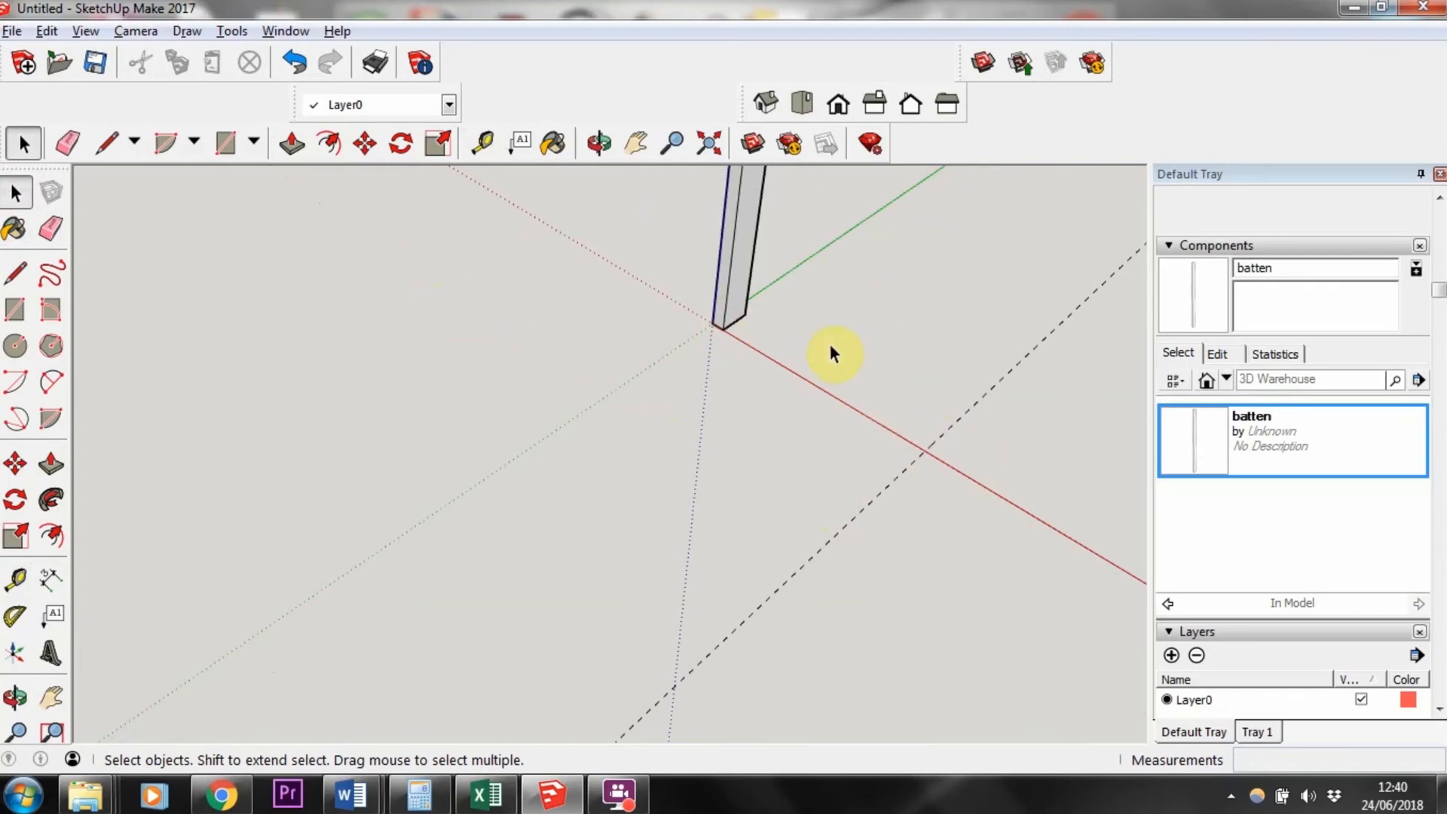
# Step: Measure the distance from the post's base corner to the guide line intersection with the Tape Measure tool
pyautogui.click(23, 581)
pyautogui.scroll(2, 717, 349)
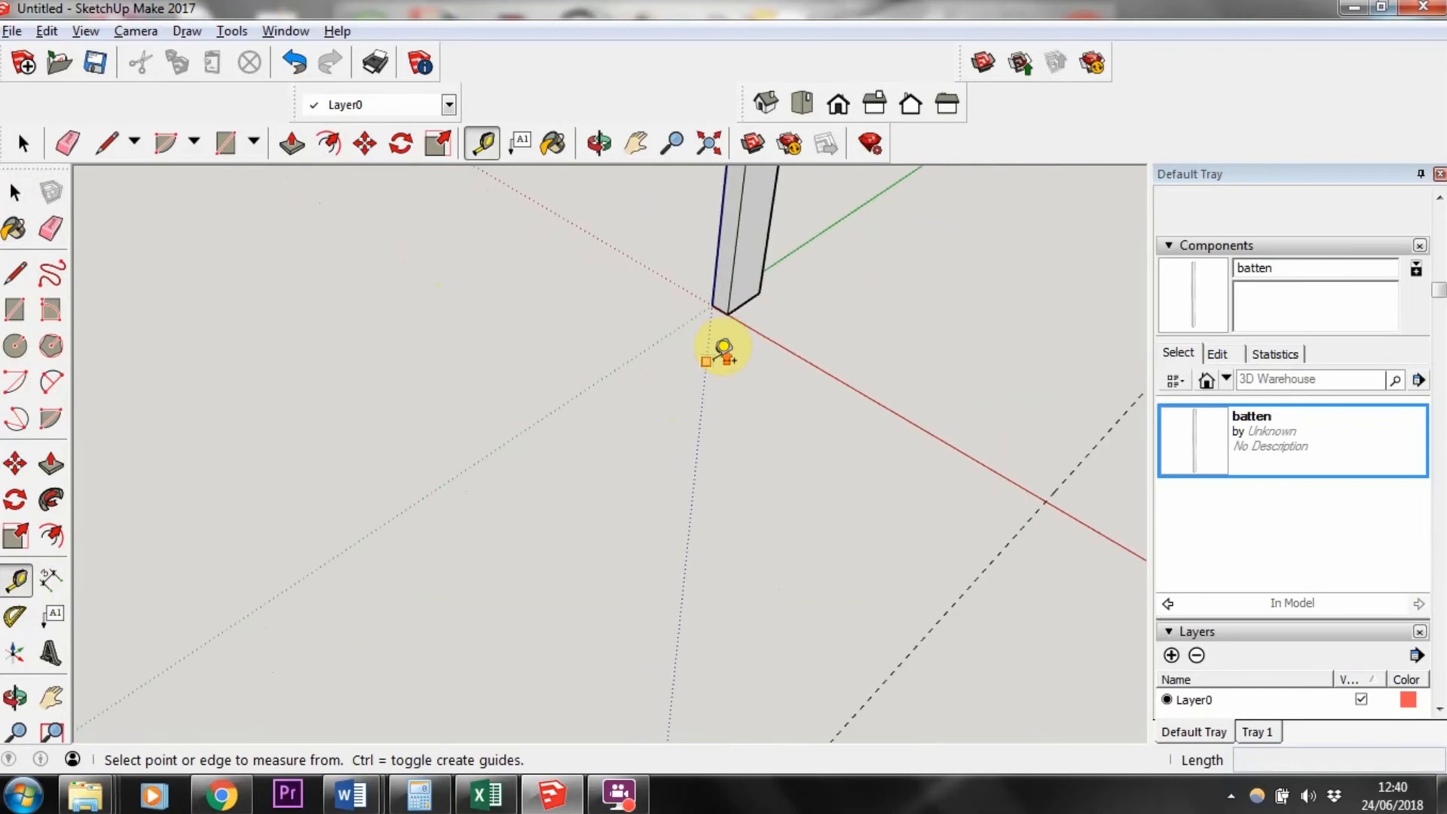
pyautogui.click(712, 305)
pyautogui.click(1053, 493)
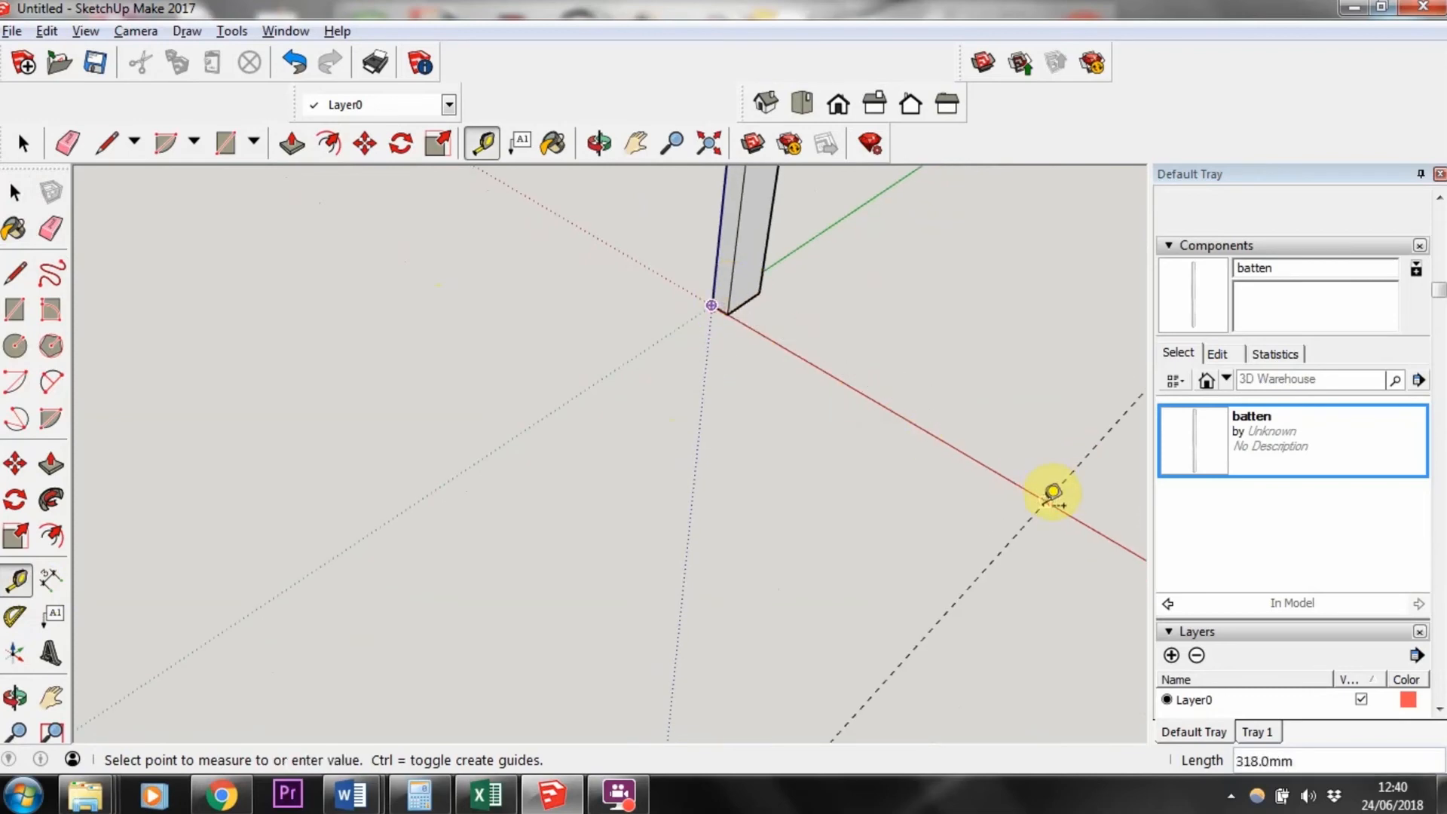
pyautogui.click(1055, 496)
pyautogui.scroll(-3, 775, 461)
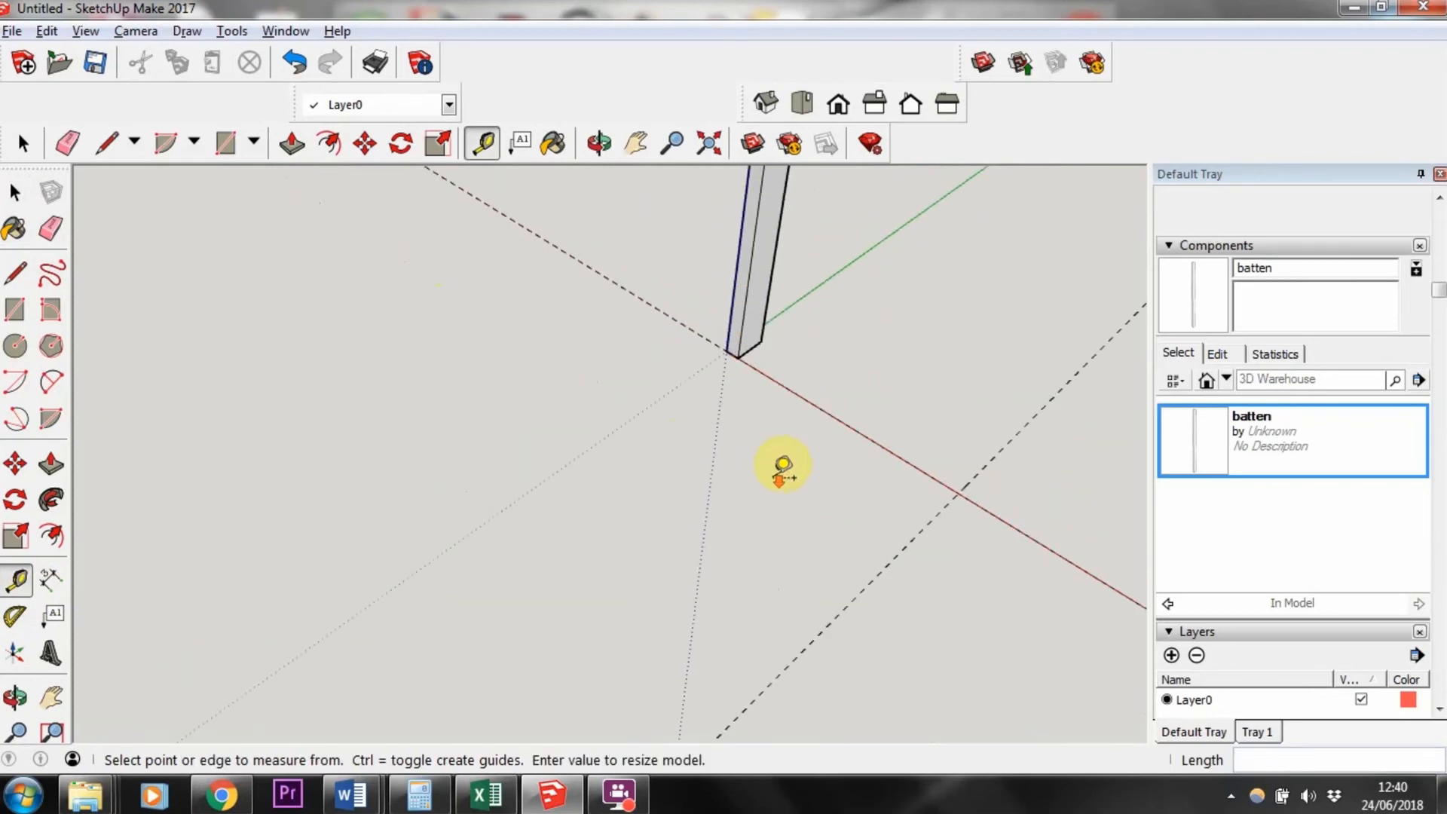
# Step: Place another batten instance and move its base corner onto the guide line intersection
pyautogui.moveTo(611, 453); pyautogui.dragTo(671, 312, button='middle')
pyautogui.click(1179, 445)
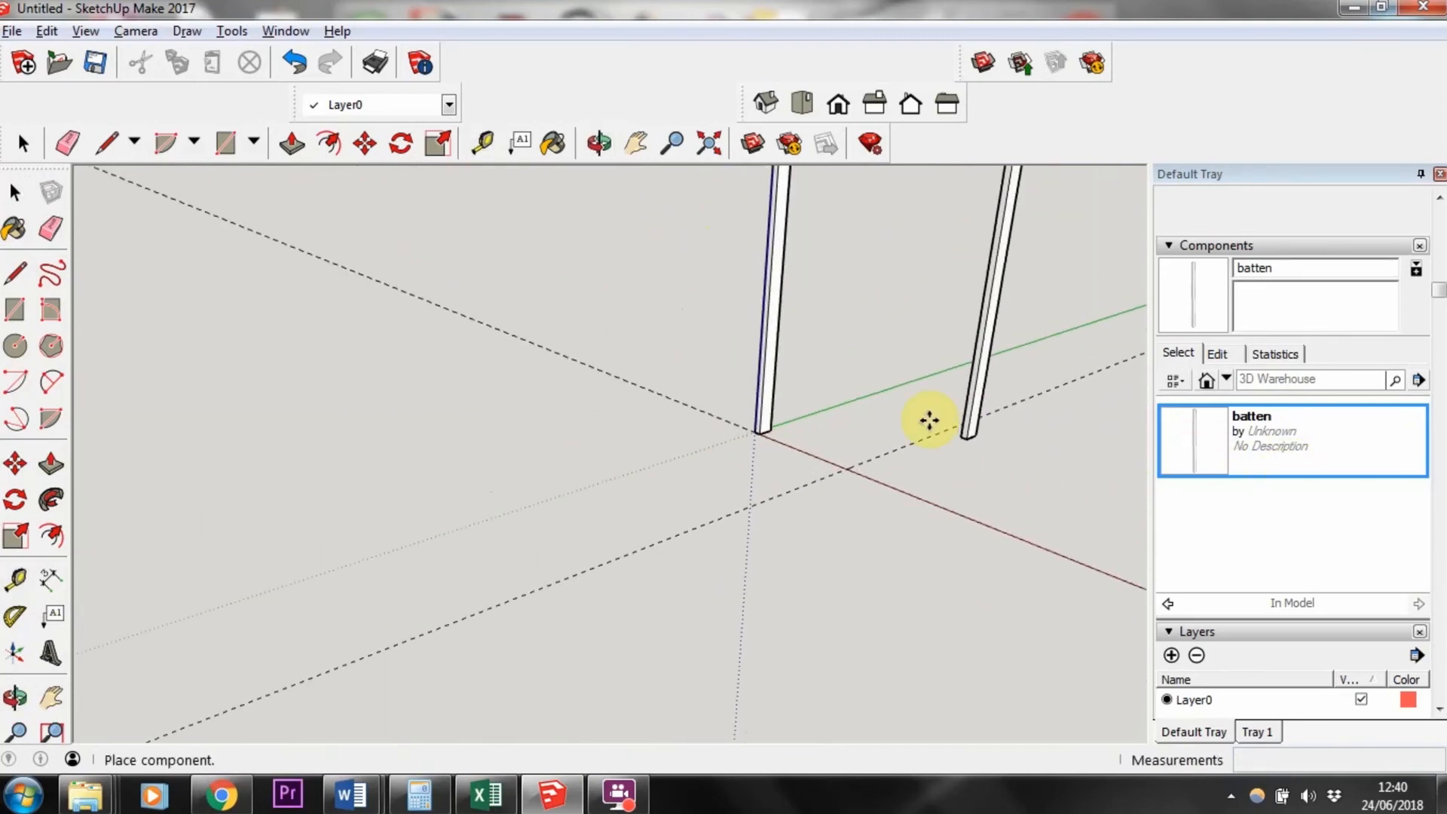
pyautogui.click(855, 444)
pyautogui.scroll(3, 855, 444)
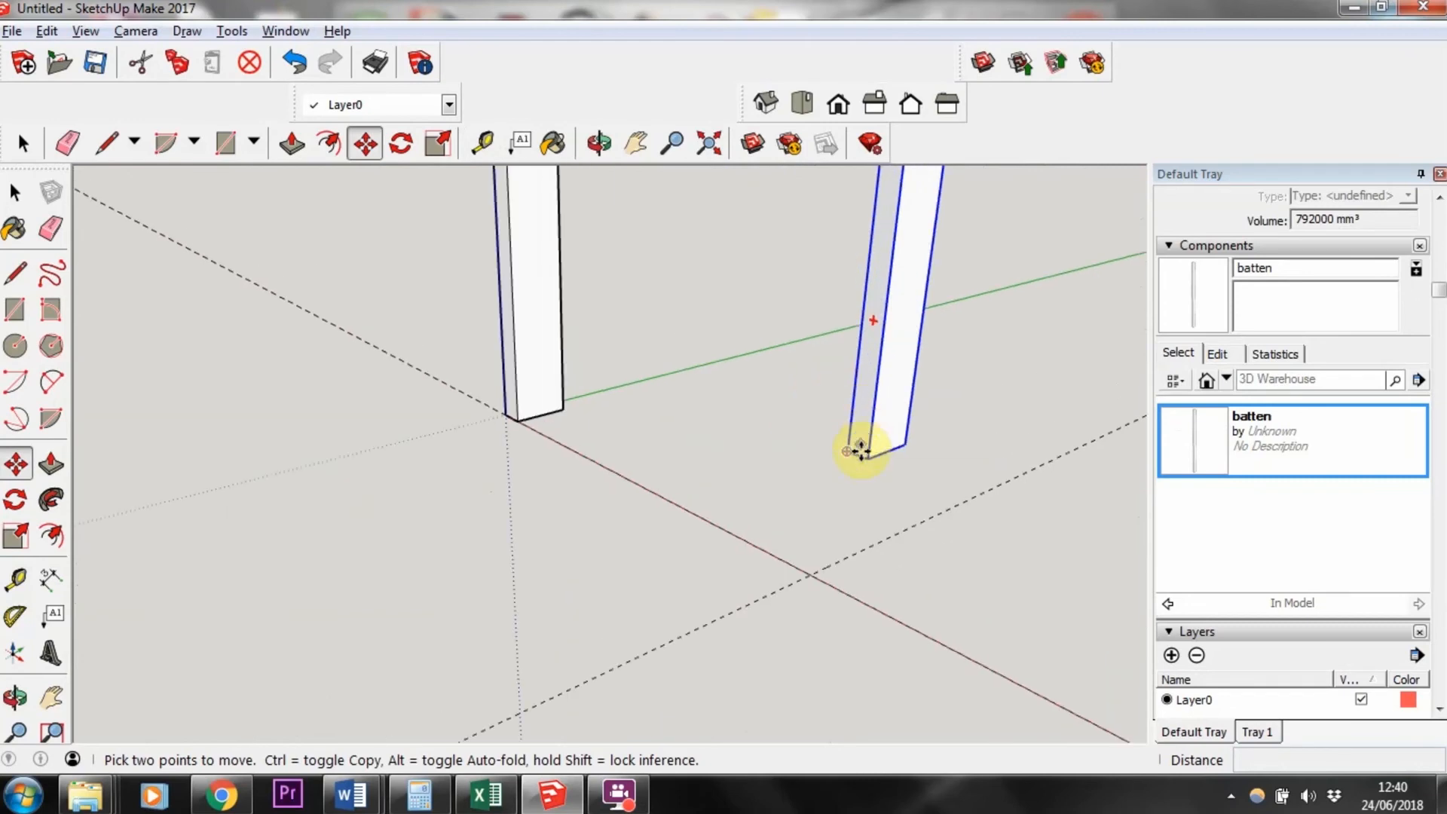
pyautogui.click(864, 460)
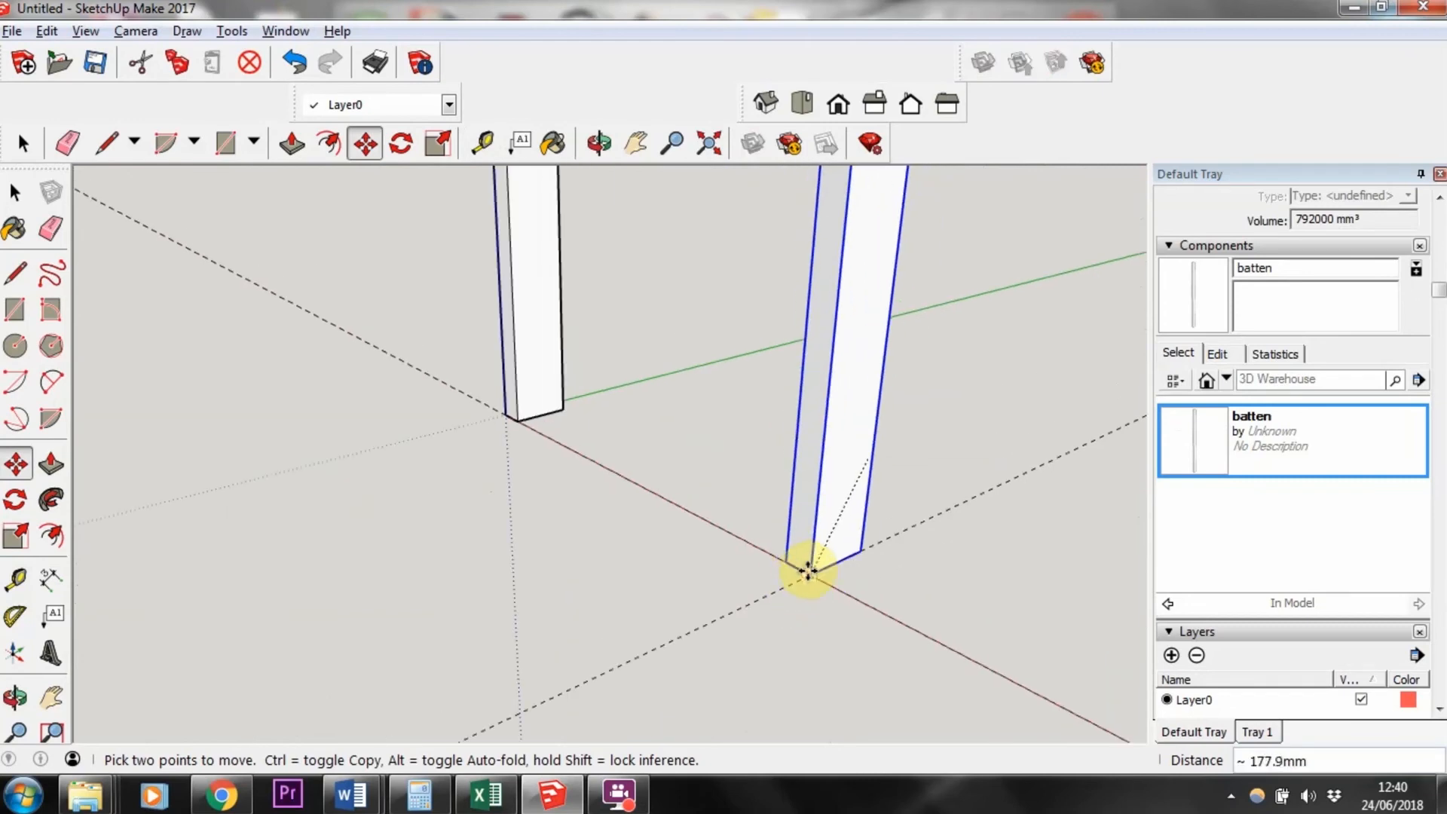
pyautogui.click(808, 573)
pyautogui.moveTo(962, 569)
pyautogui.mouseDown(button='middle')
pyautogui.moveTo(685, 511)
pyautogui.moveTo(889, 603)
pyautogui.moveTo(965, 591)
pyautogui.mouseUp(button='middle')
pyautogui.scroll(-5, 886, 592)
pyautogui.scroll(5, 1041, 579)
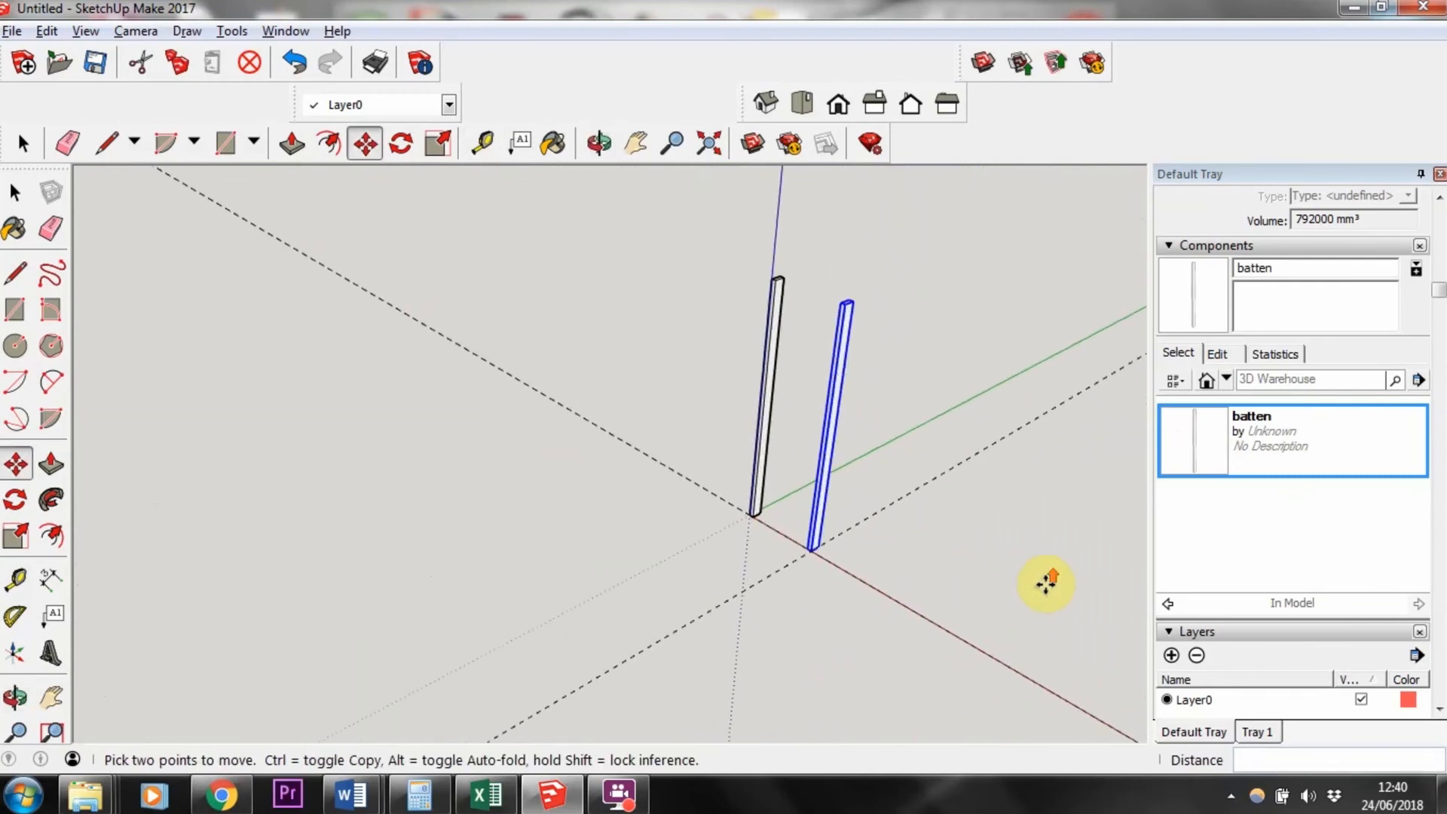
pyautogui.scroll(1, 973, 464)
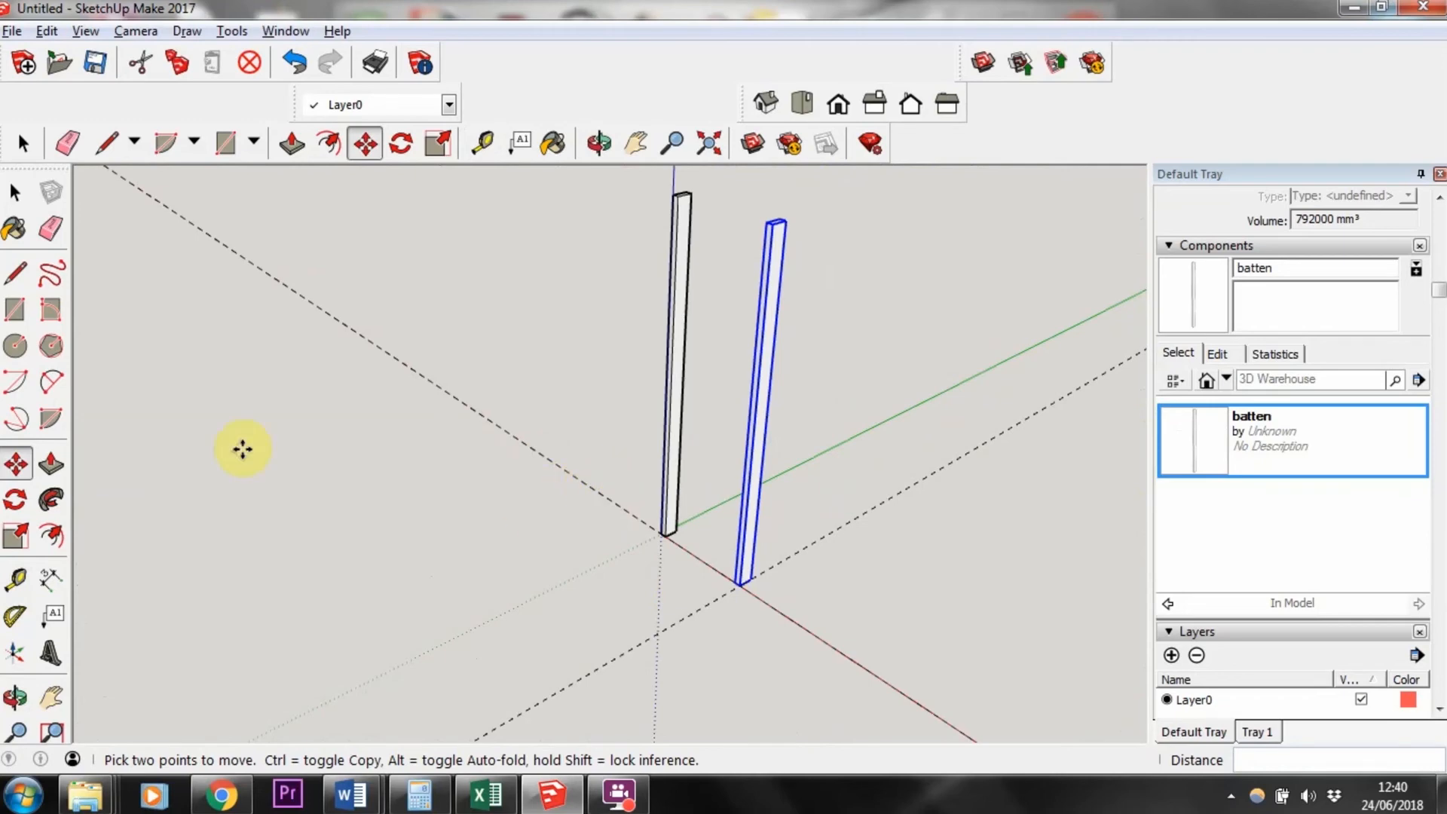
# Step: Create a guide line parallel to the red axis, offset 500 mm
pyautogui.click(15, 579)
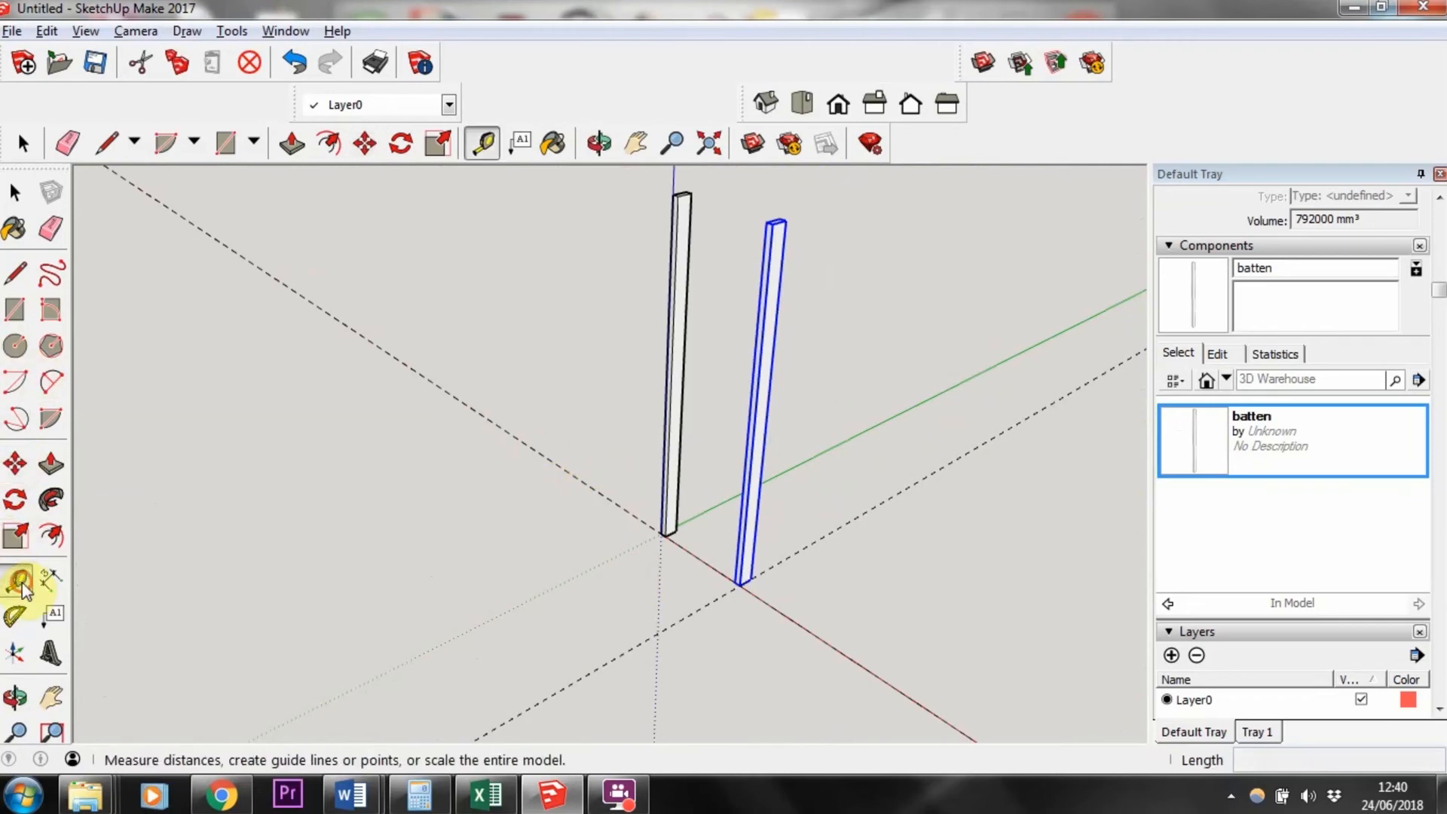
pyautogui.click(628, 509)
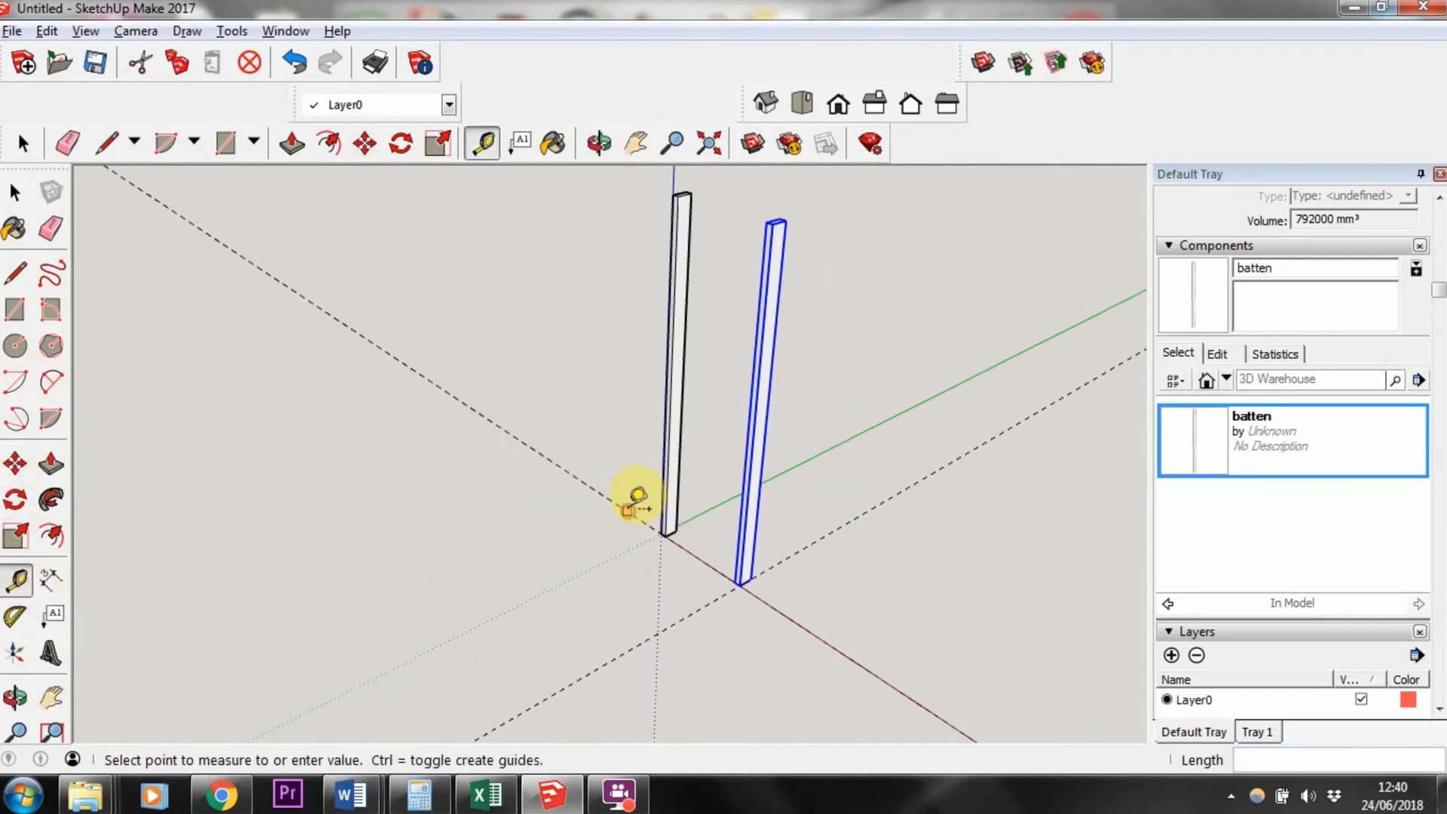
pyautogui.click(791, 436)
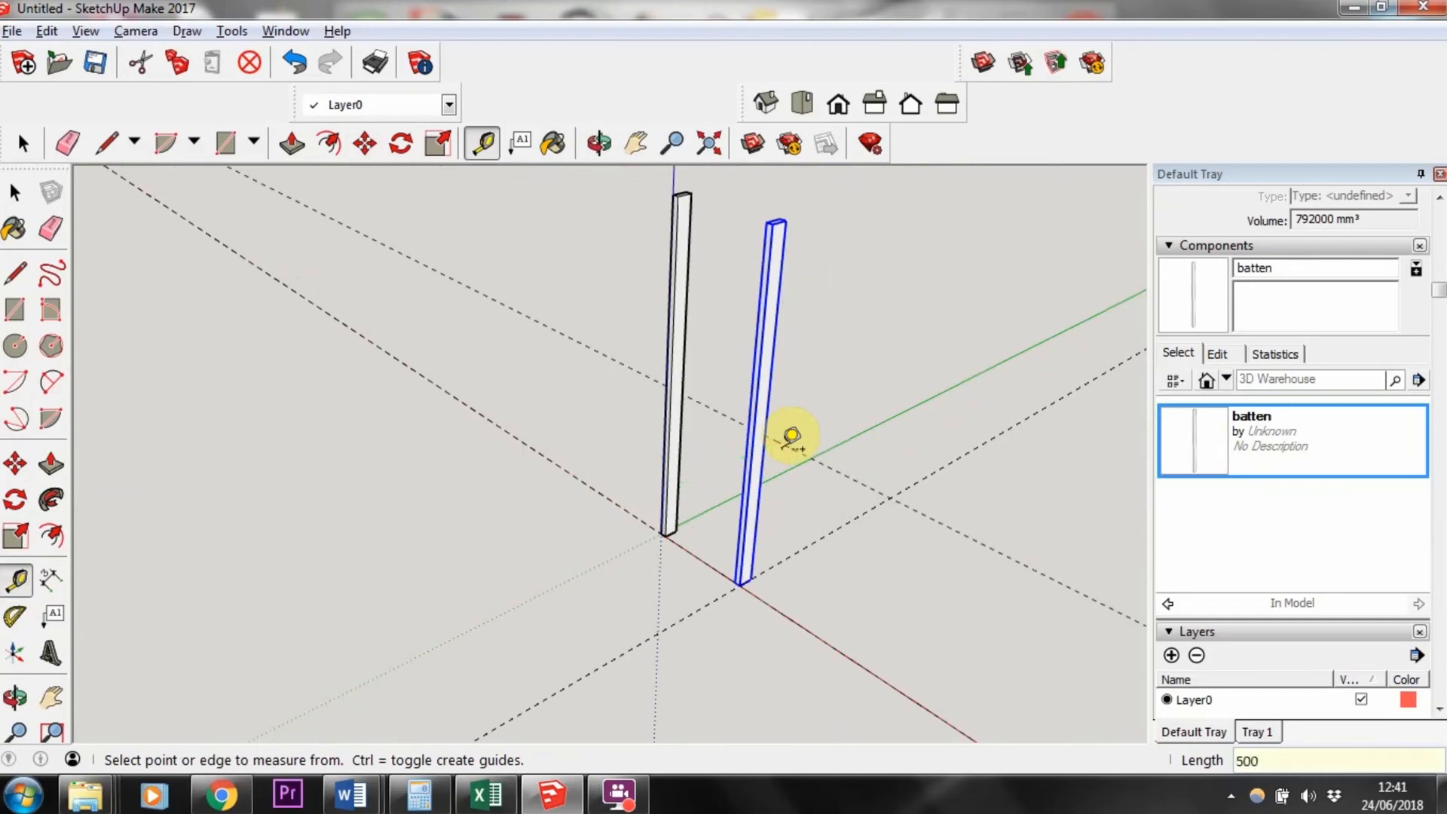
# Step: Create a guide line offset 300 mm from an existing guide line in front of the battens
pyautogui.moveTo(834, 565); pyautogui.dragTo(622, 421, button='middle')
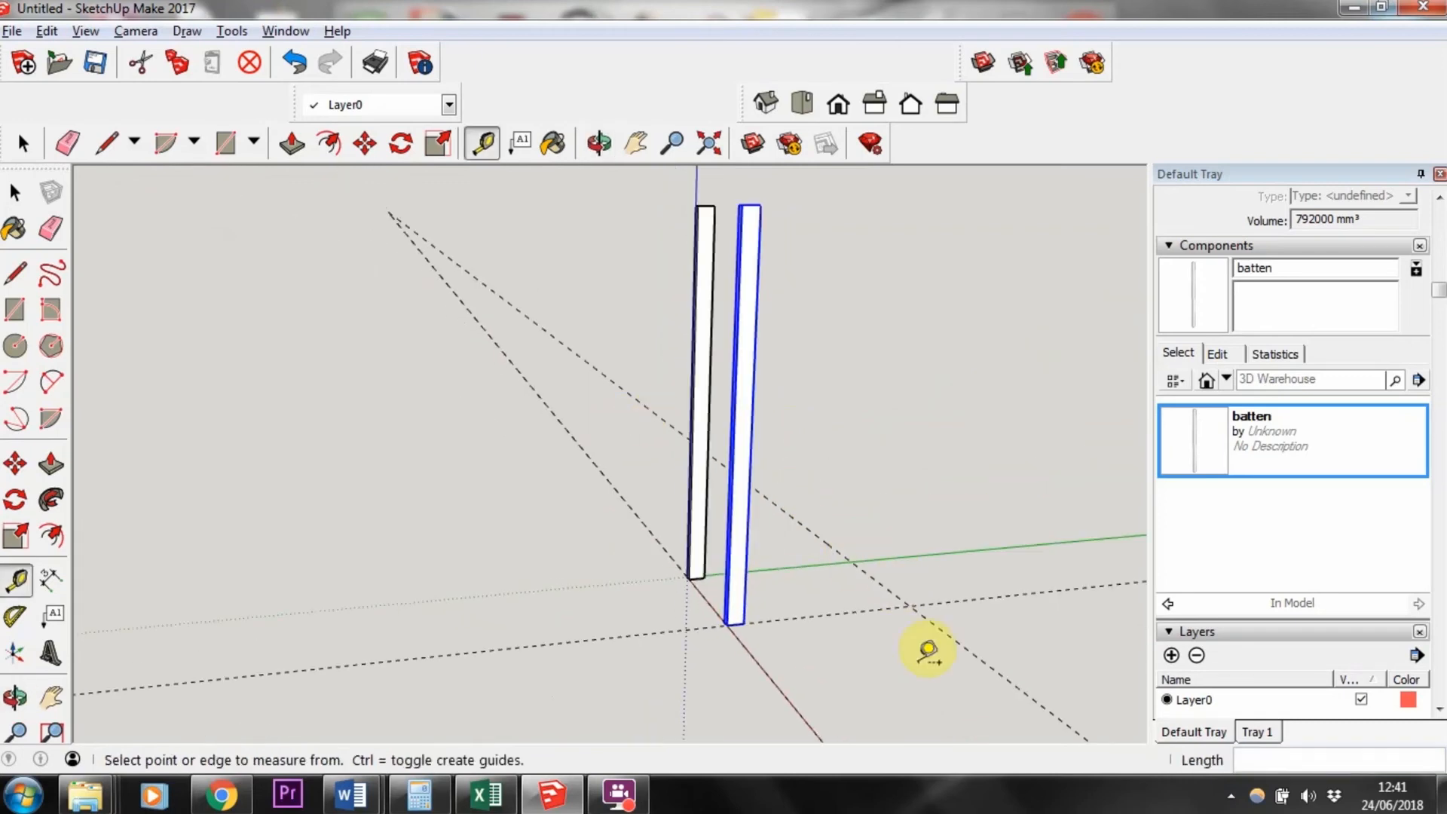
pyautogui.click(849, 611)
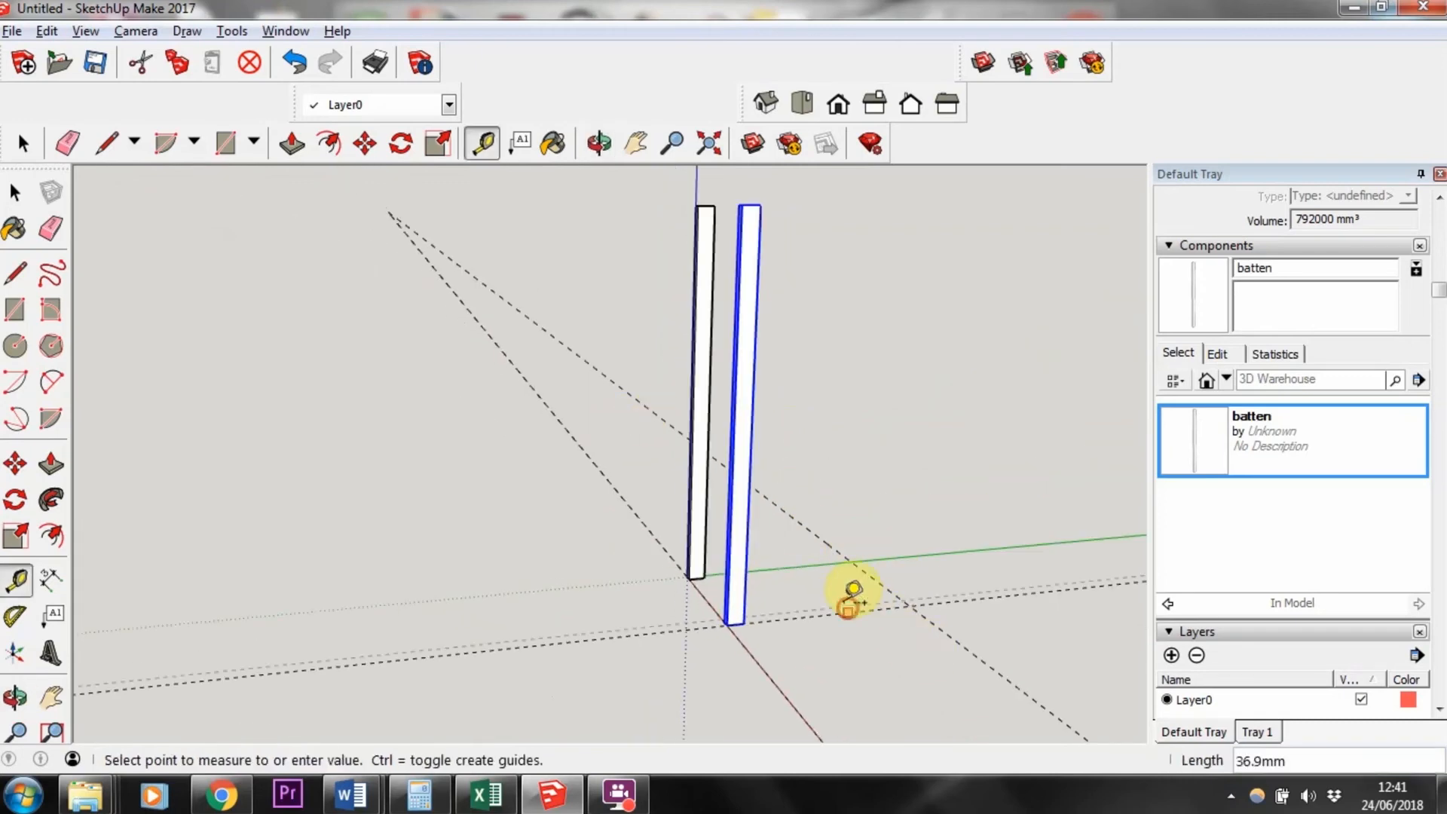
pyautogui.click(801, 550)
pyautogui.write('300')
pyautogui.press('Return')
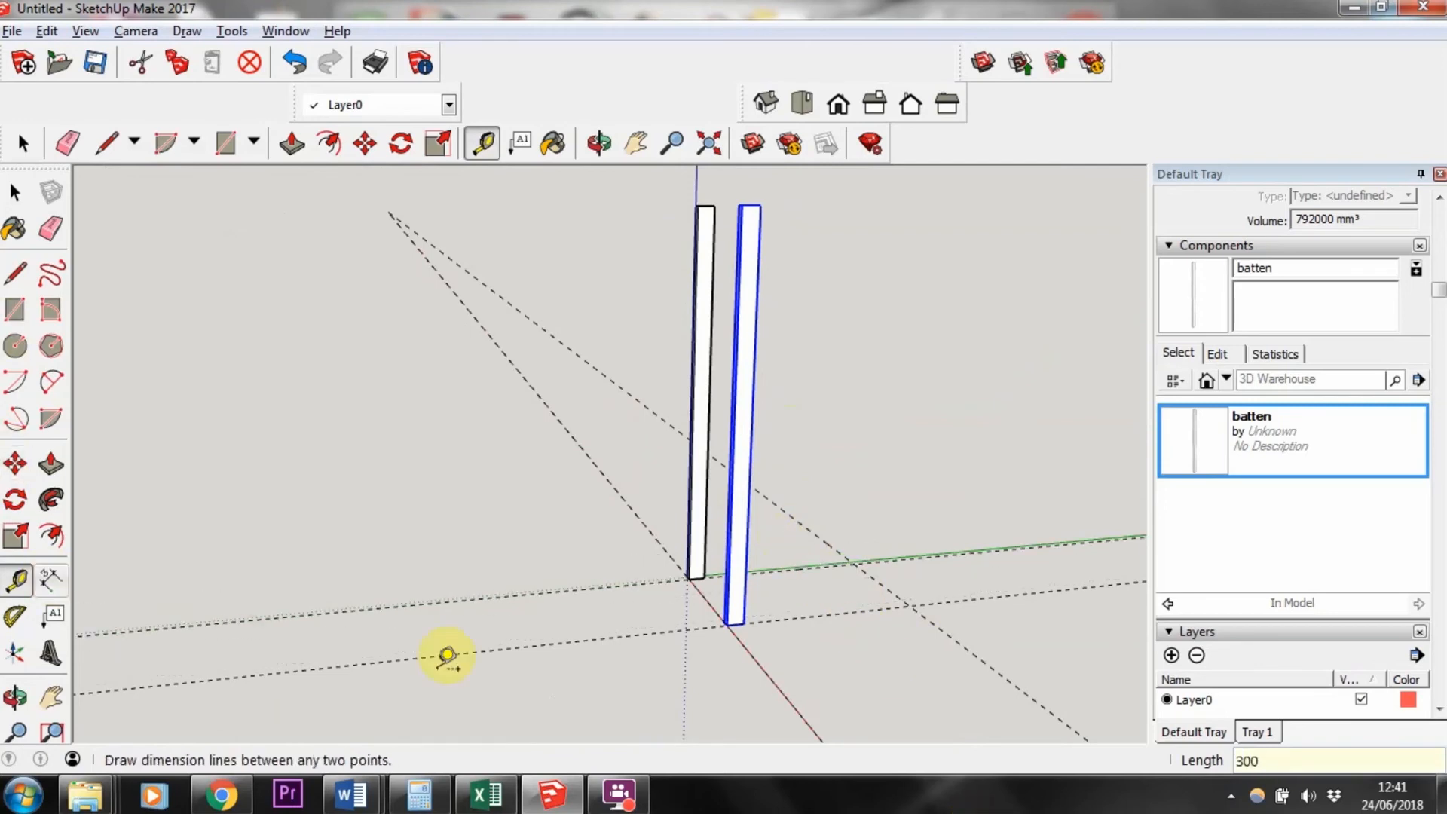
# Step: Place a third batten instance and move its base corner onto the new guide line intersection
pyautogui.click(1173, 457)
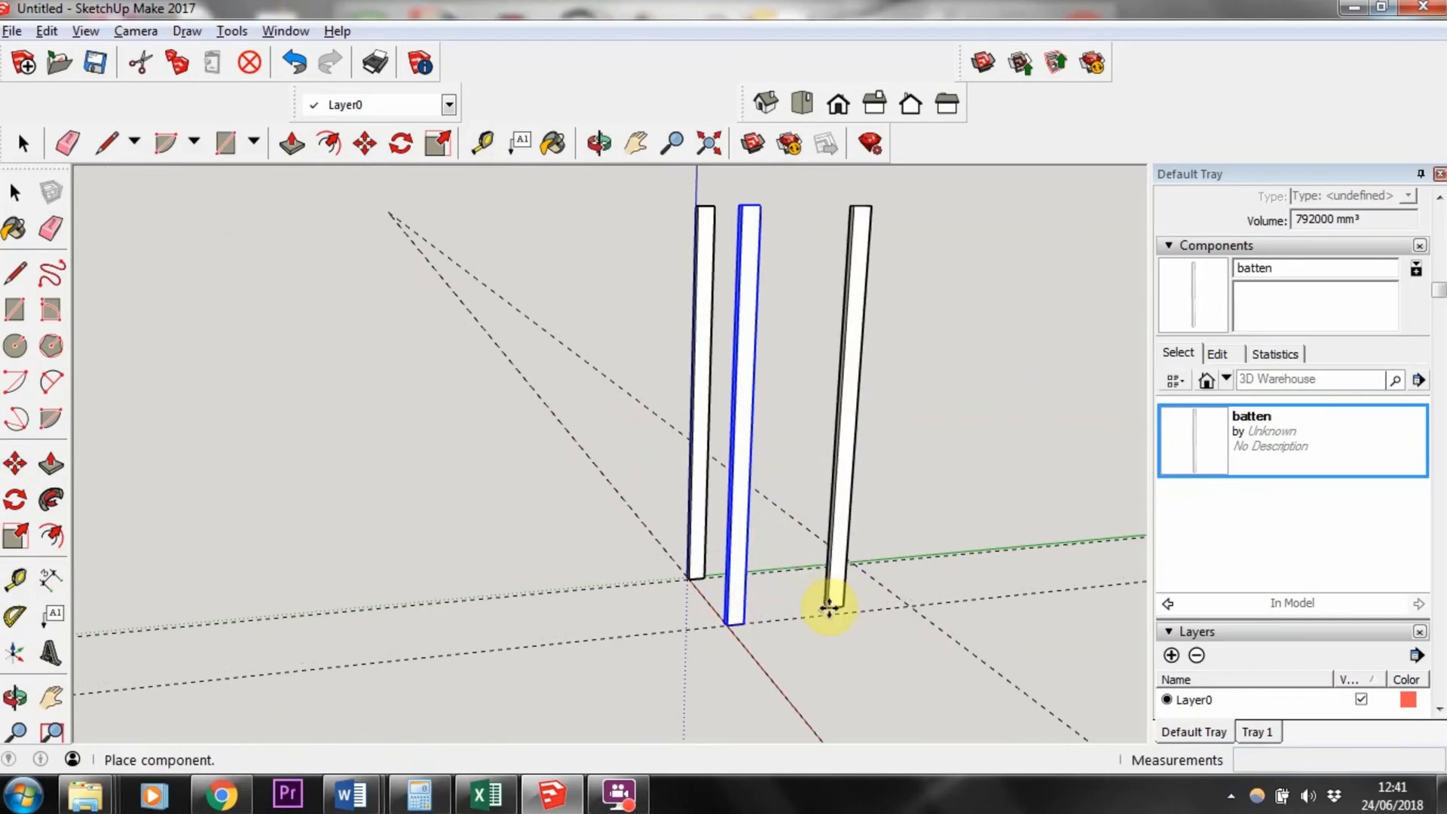
pyautogui.scroll(3, 831, 607)
pyautogui.click(861, 601)
pyautogui.click(888, 601)
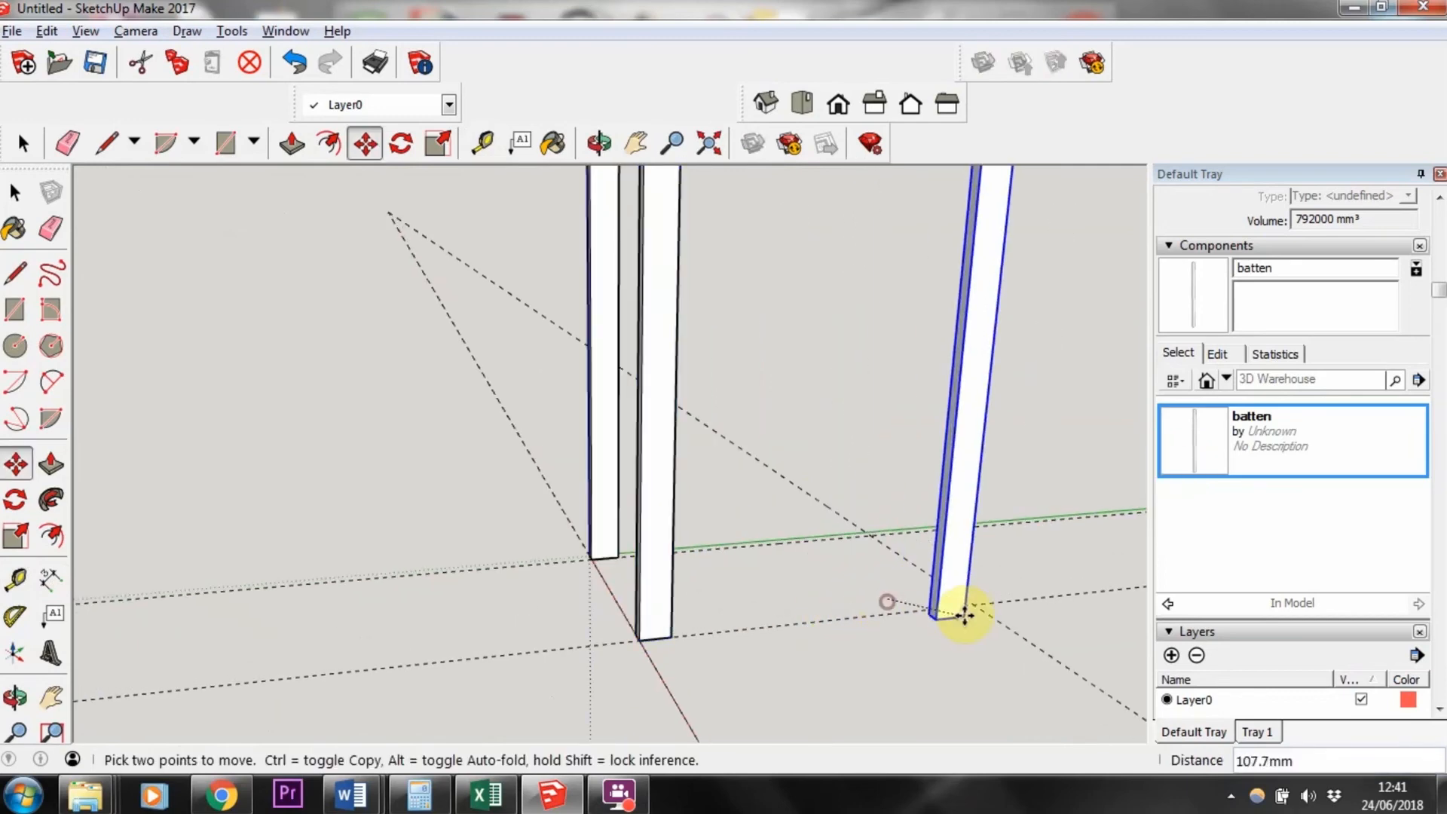
pyautogui.scroll(3, 972, 592)
pyautogui.scroll(2, 973, 595)
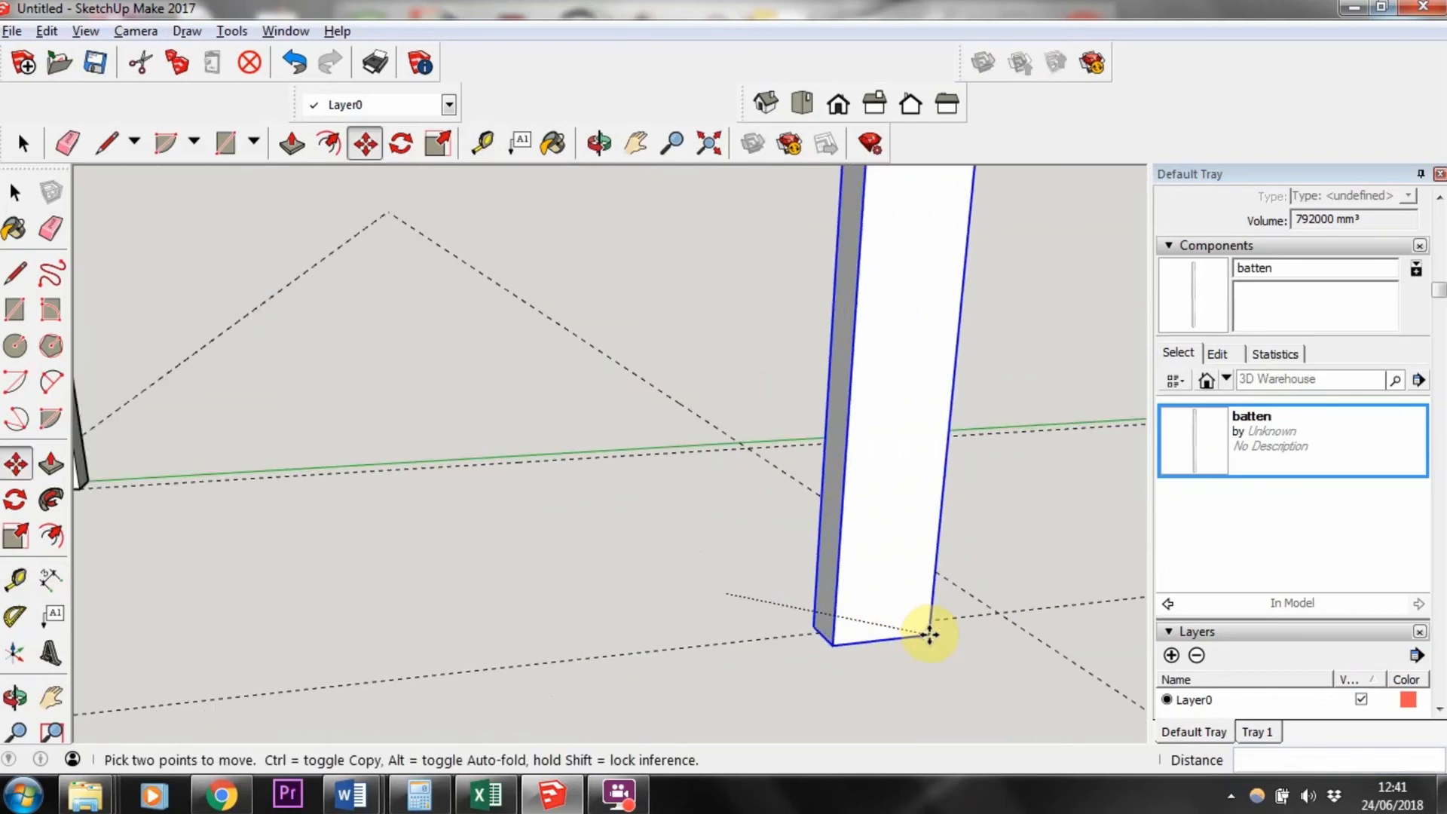
pyautogui.click(1006, 614)
# Step: Place a fourth batten instance and move its base corner onto the remaining guide line intersection
pyautogui.click(1228, 420)
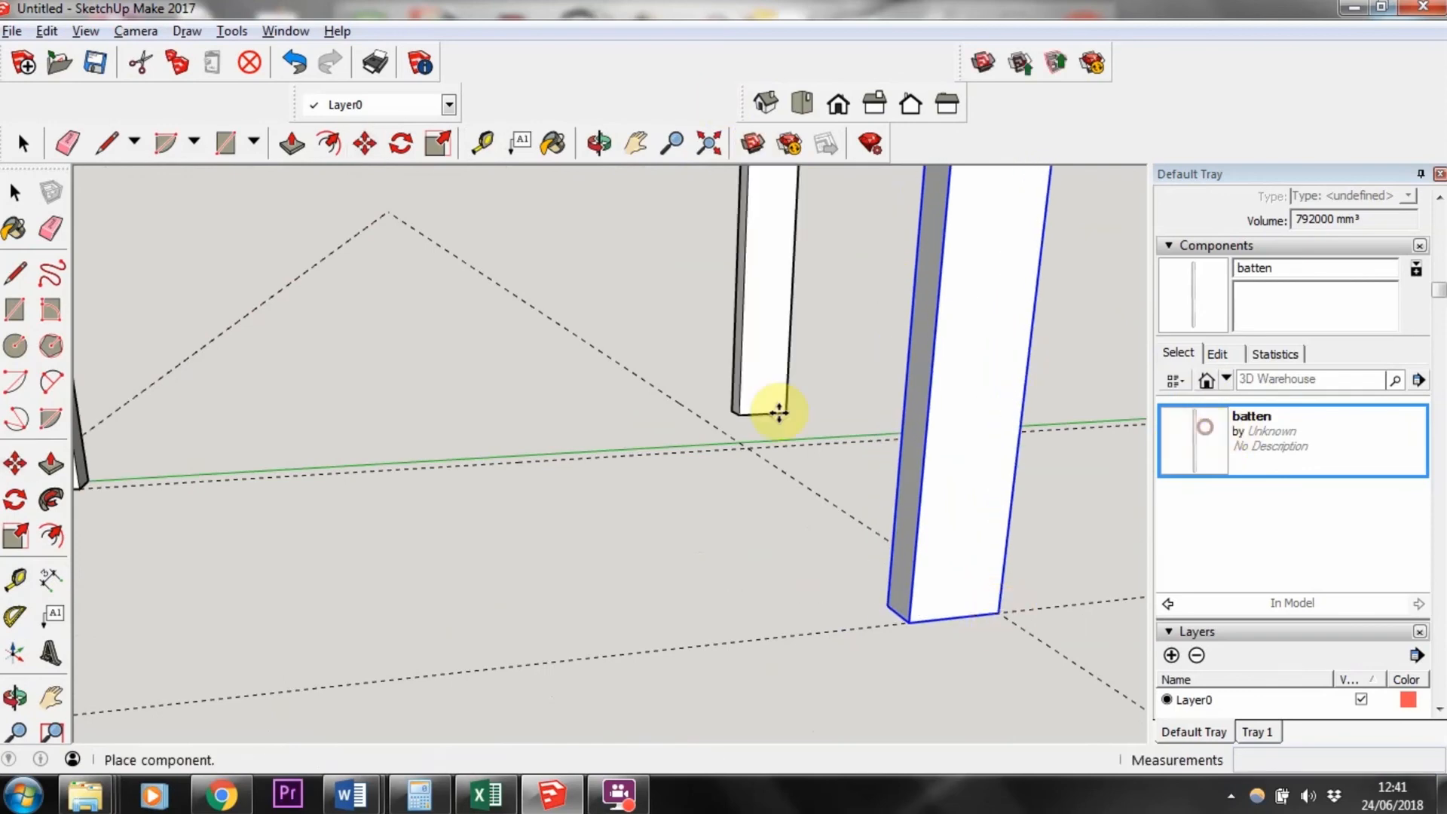
pyautogui.click(740, 477)
pyautogui.moveTo(777, 441); pyautogui.dragTo(170, 382, button='middle')
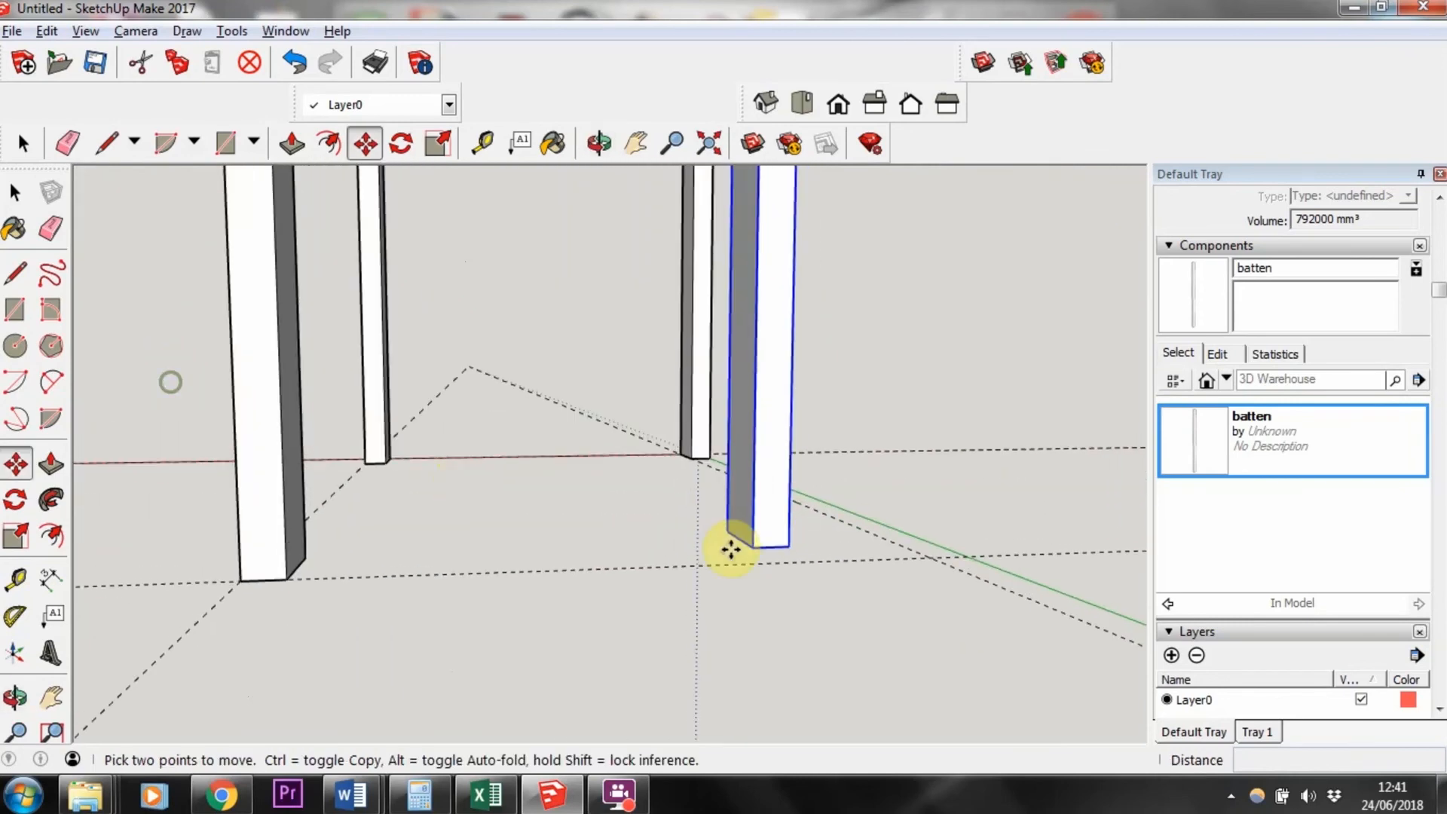
pyautogui.click(807, 543)
pyautogui.scroll(3, 898, 550)
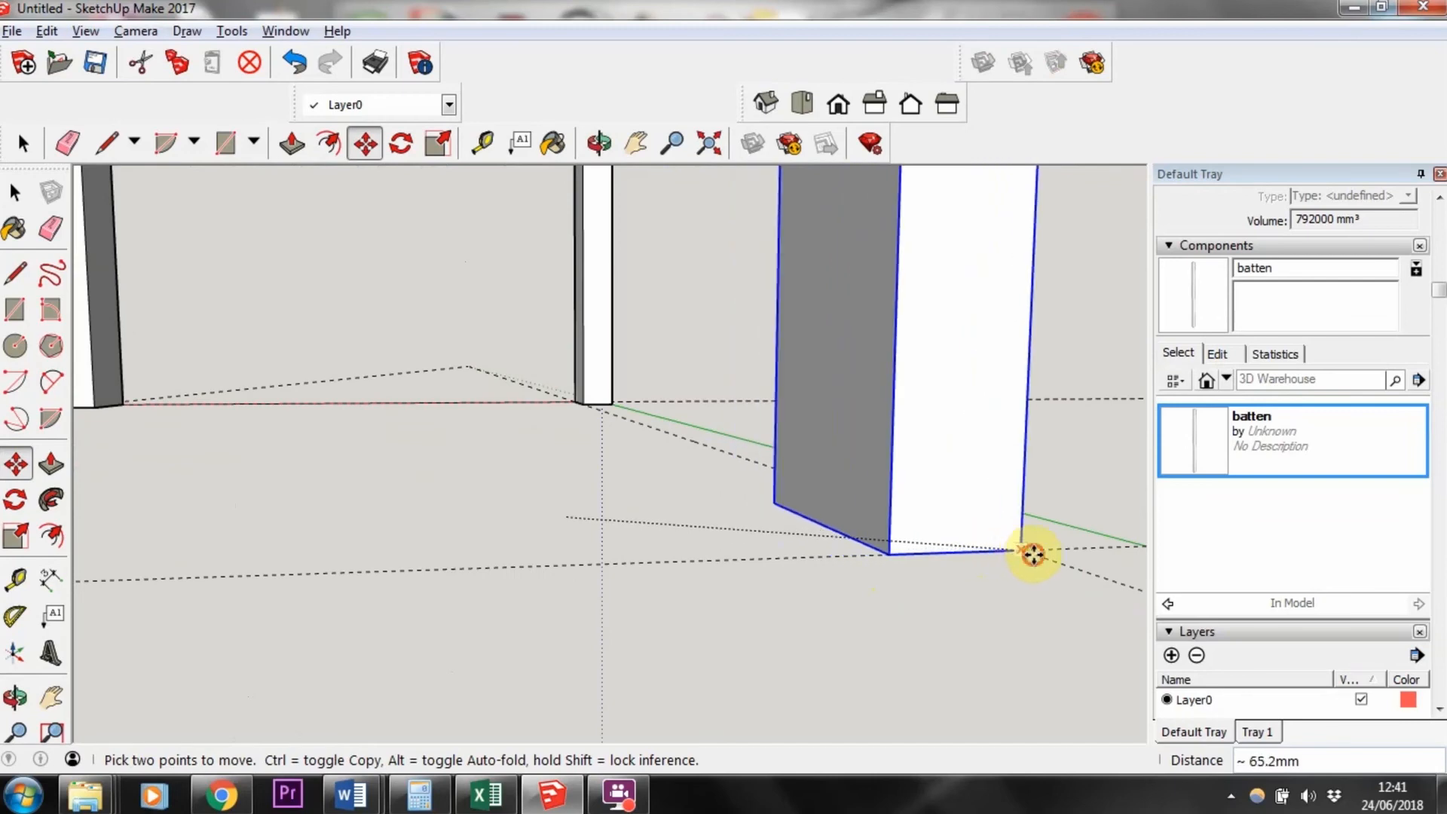
pyautogui.moveTo(898, 559); pyautogui.dragTo(220, 585, button='middle')
pyautogui.scroll(-5, 750, 557)
pyautogui.scroll(-2, 469, 327)
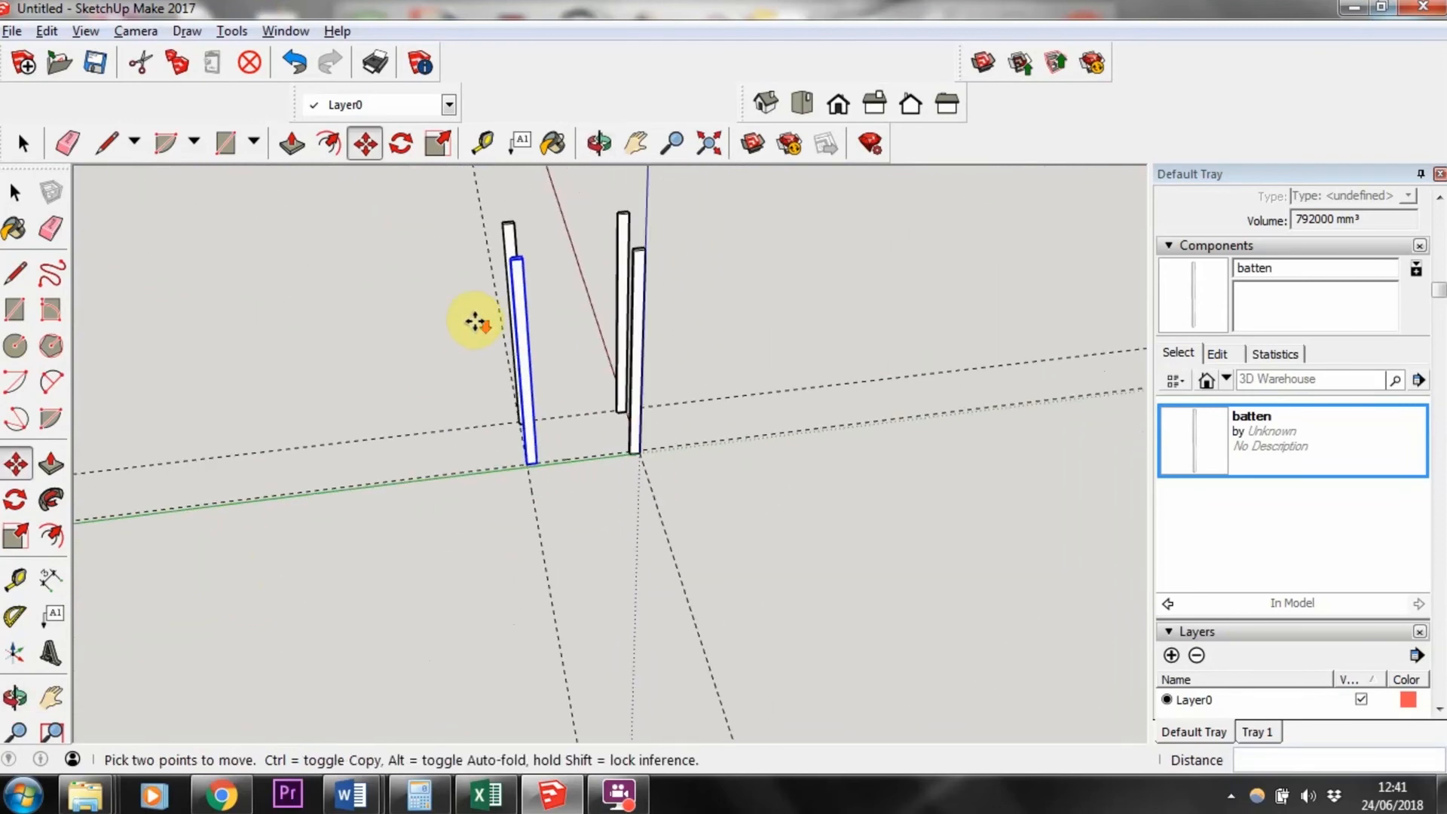
pyautogui.scroll(4, 577, 221)
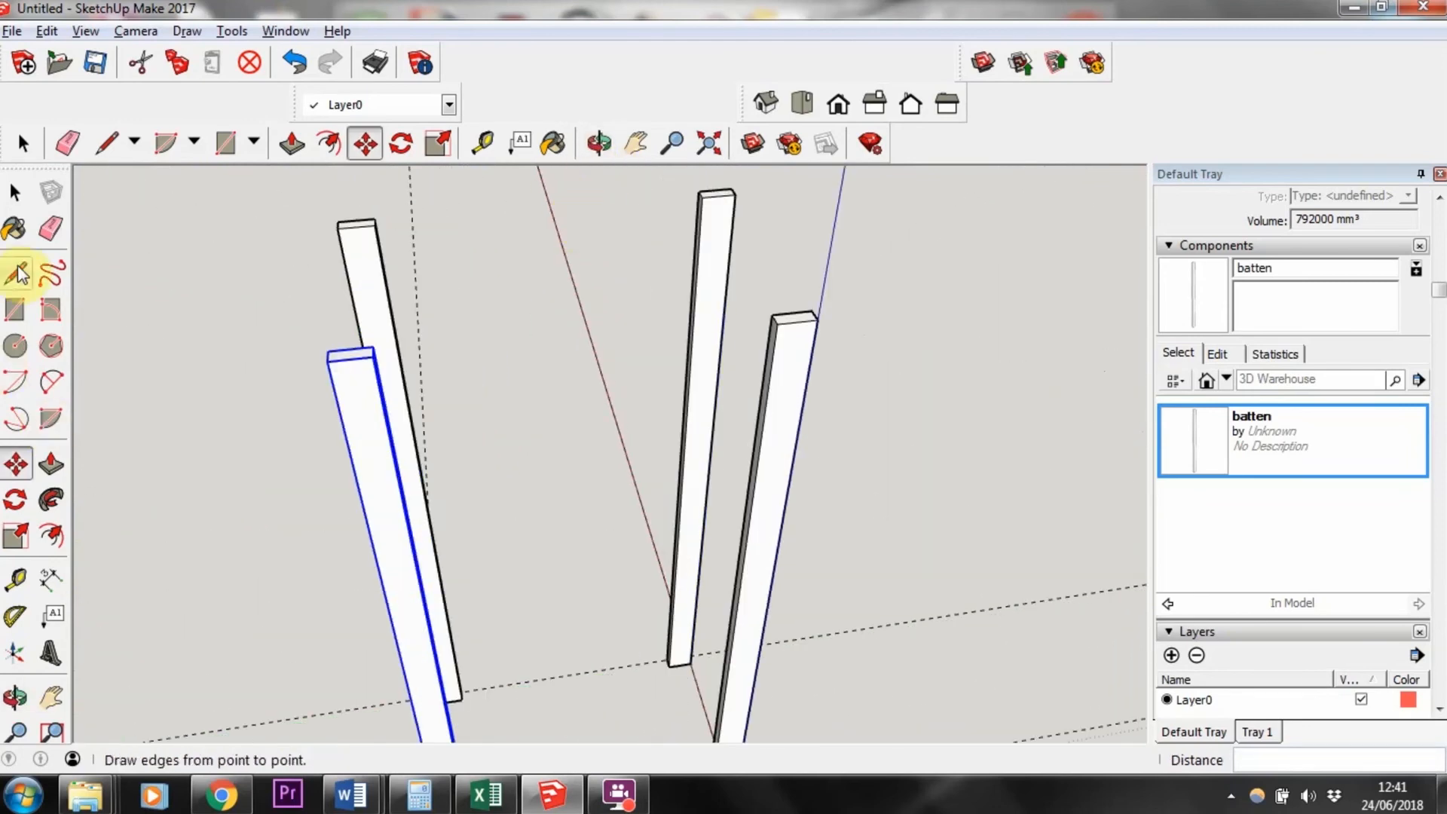
# Step: Draw a rectangle about 18 × 412 mm spanning the tops of two battens
pyautogui.click(15, 310)
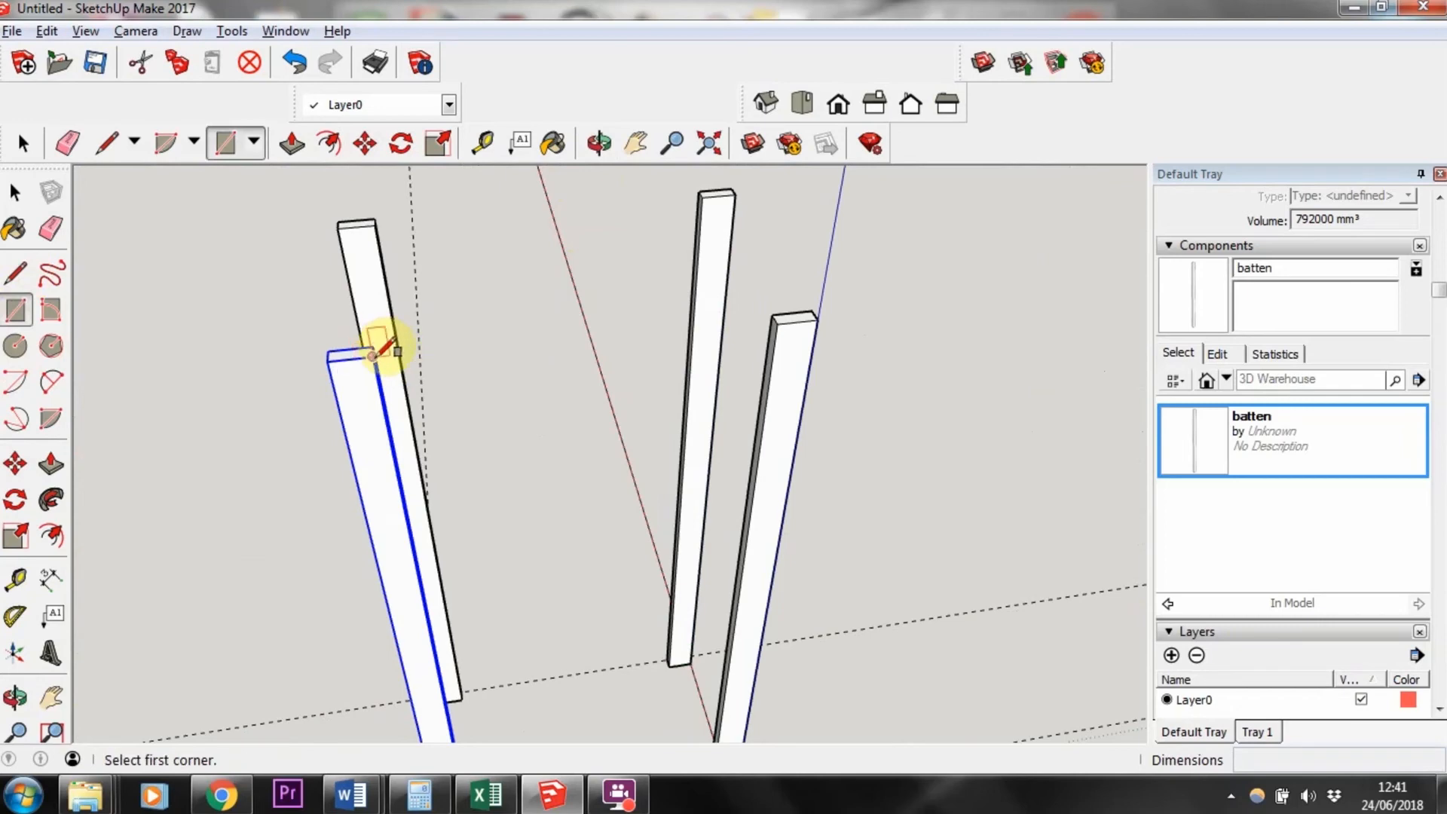
pyautogui.click(373, 355)
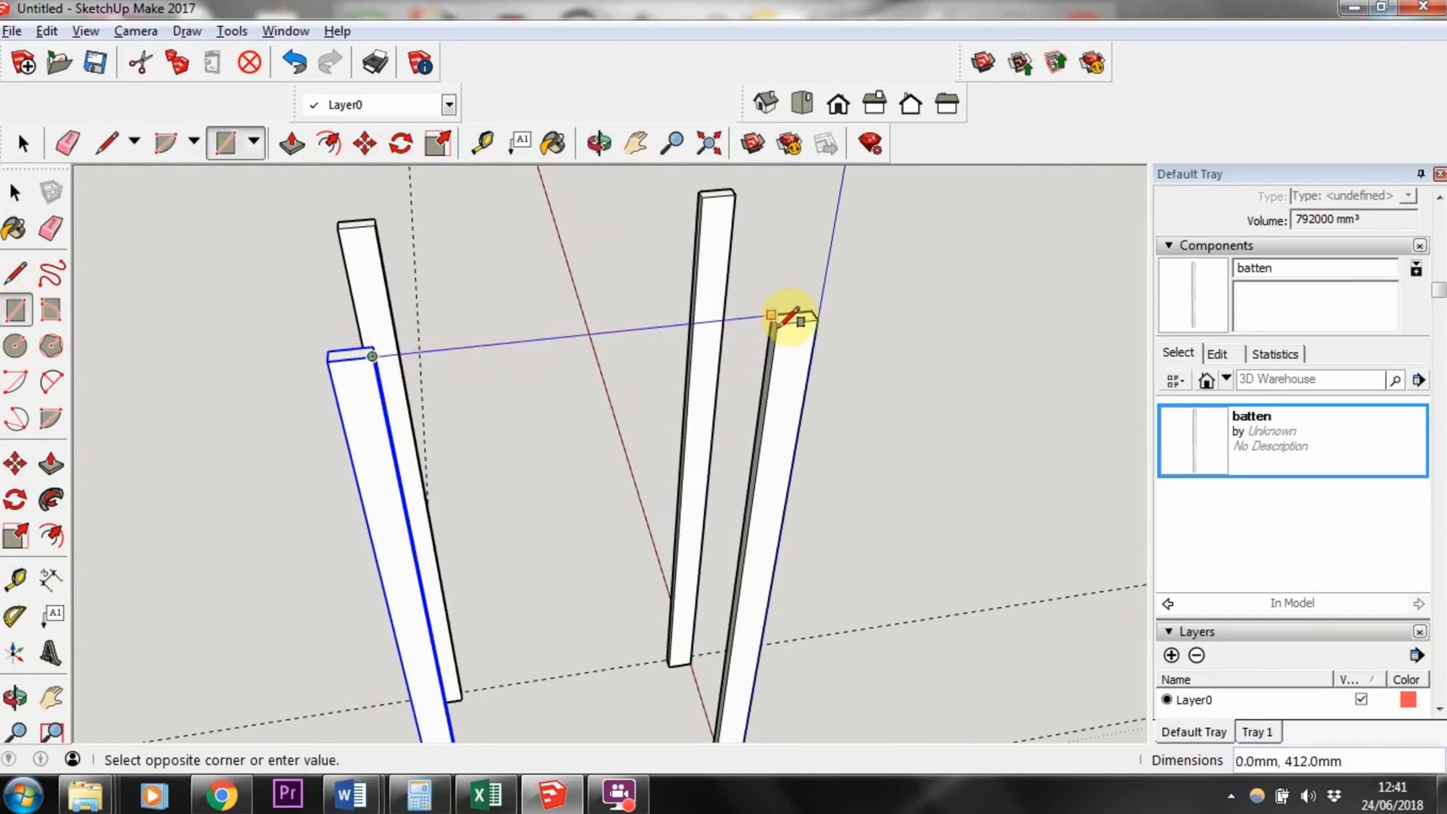
pyautogui.scroll(4, 789, 320)
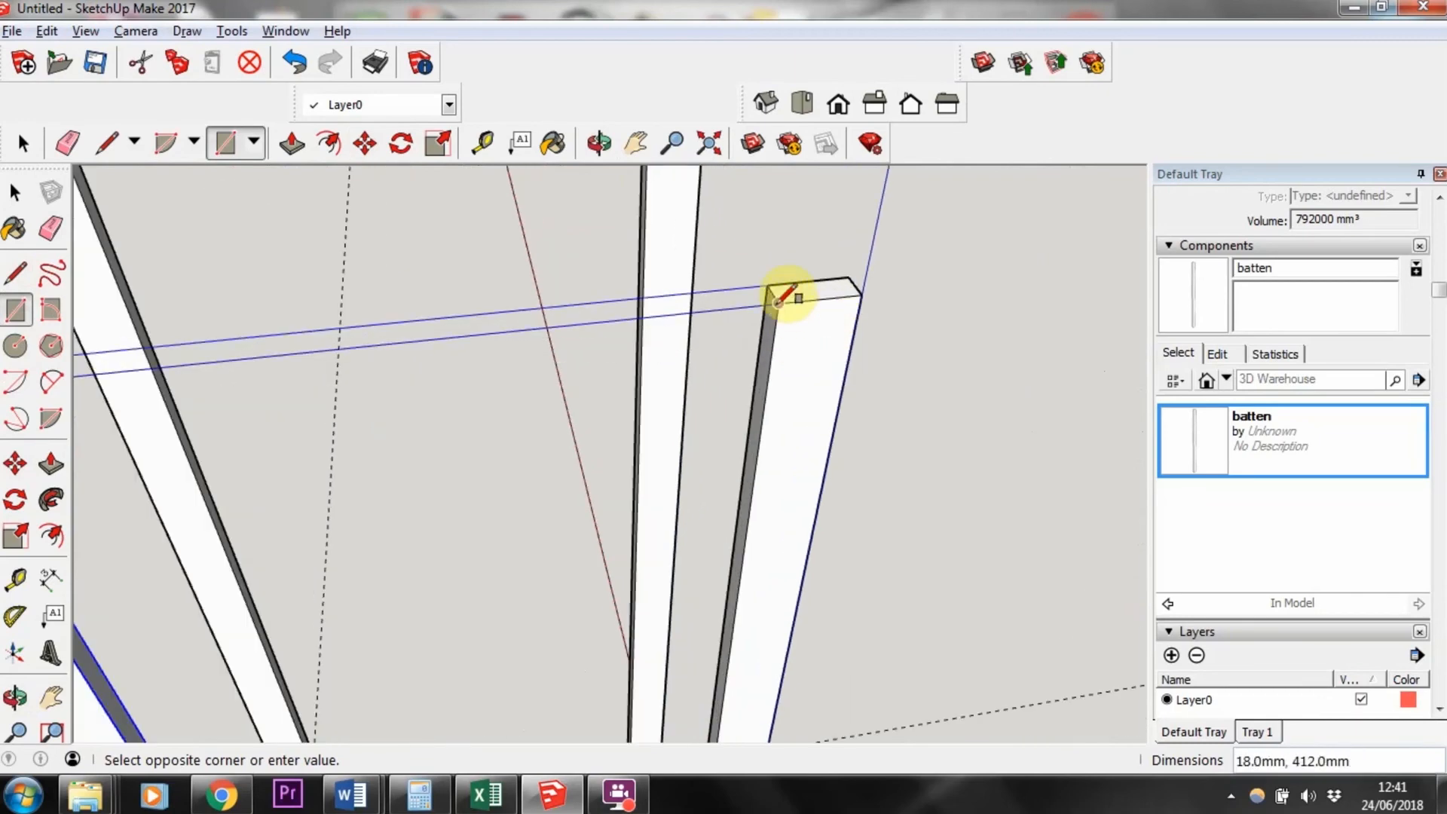
pyautogui.click(778, 301)
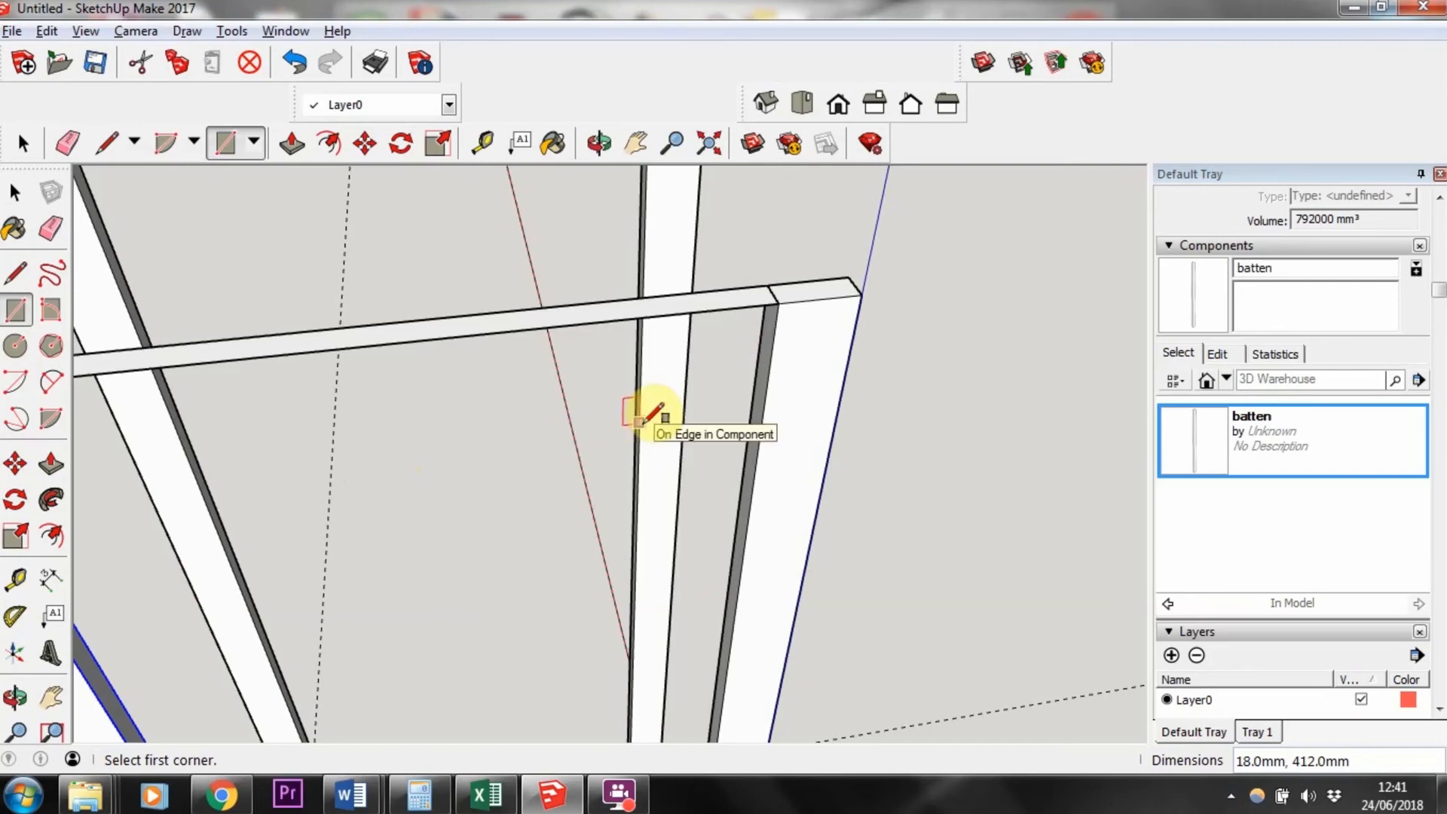
# Step: Push/pull the rectangle 42 mm to form a crossbar
pyautogui.click(50, 463)
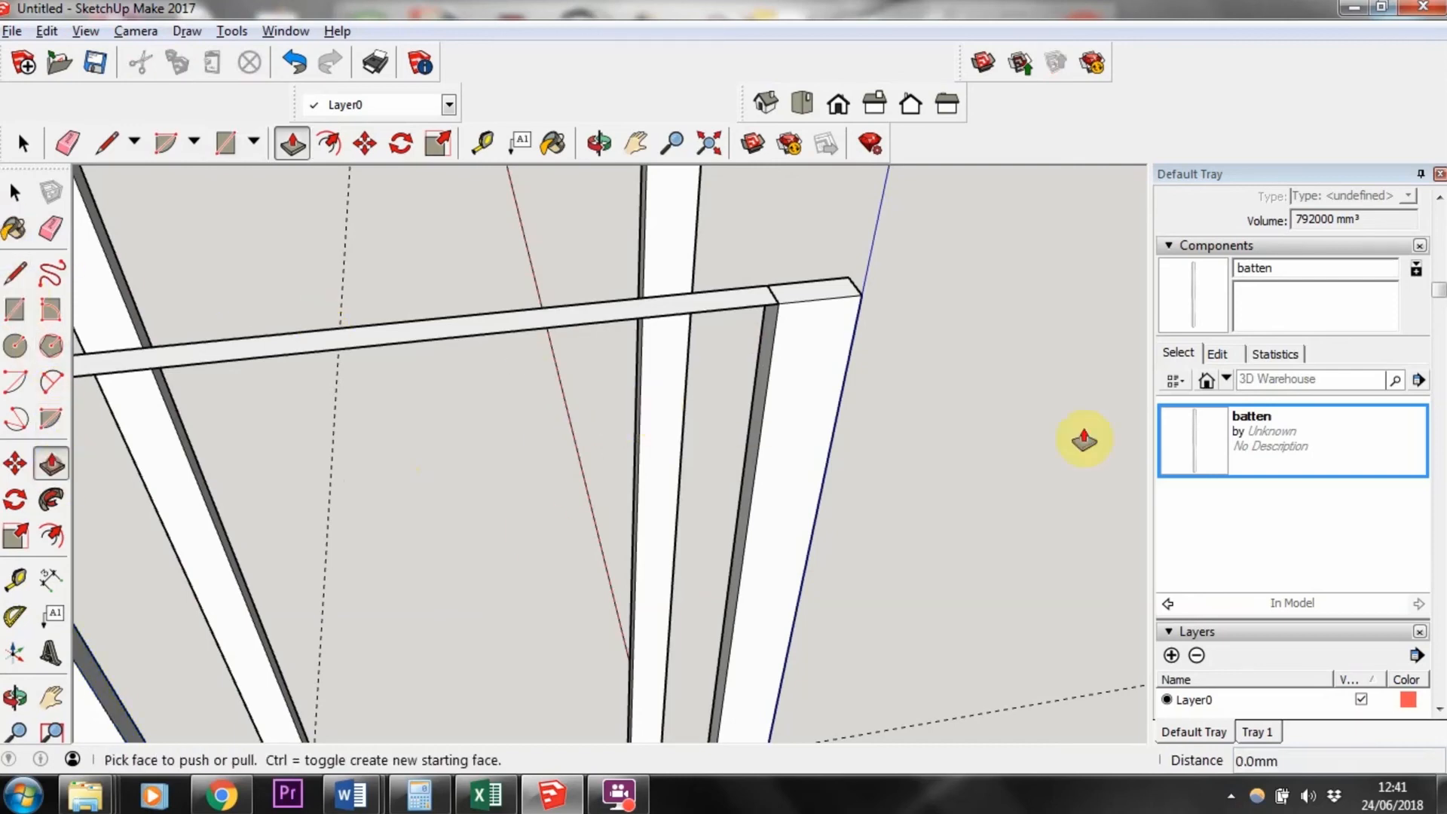
pyautogui.moveTo(550, 316); pyautogui.dragTo(727, 407)
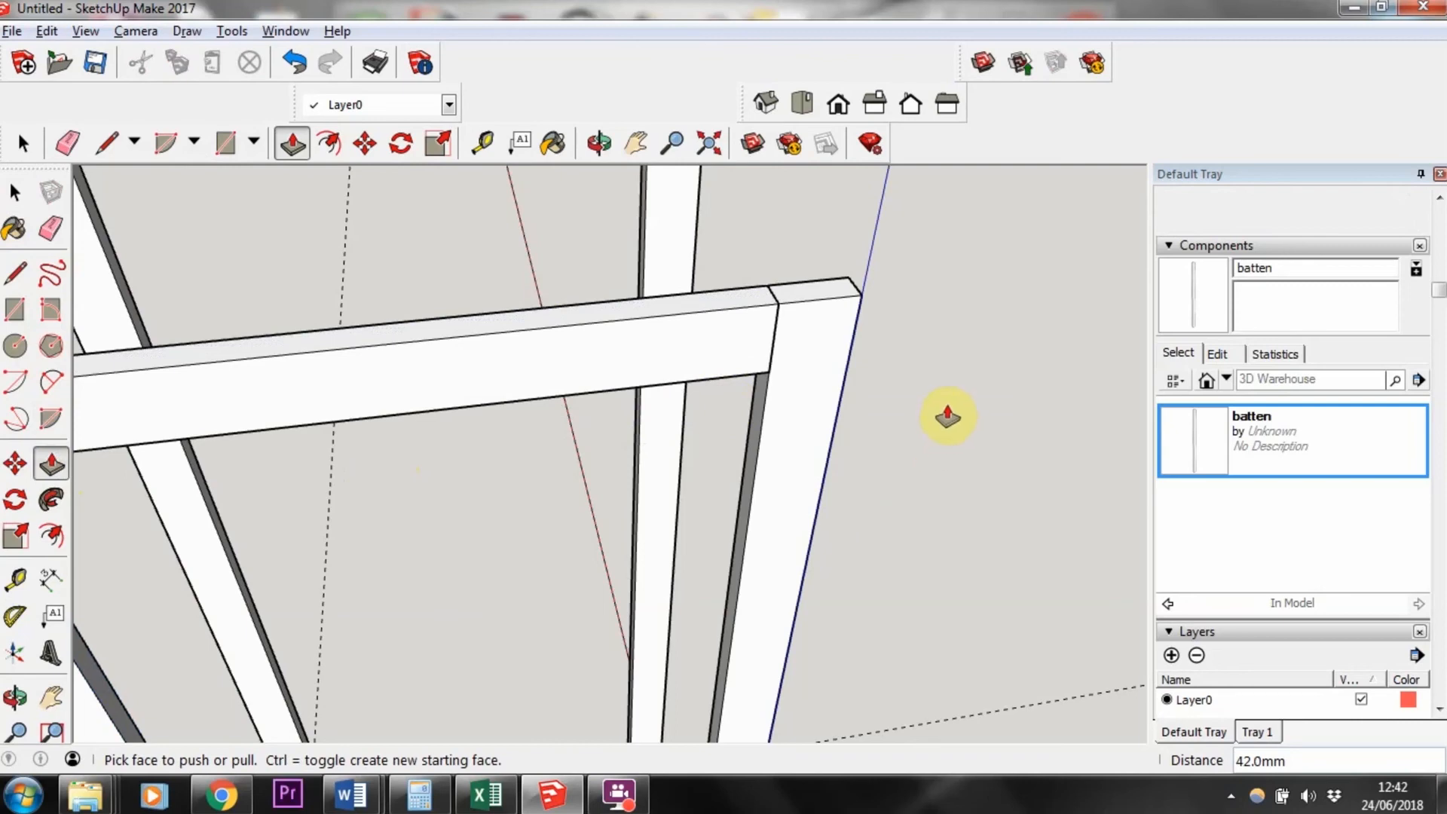
pyautogui.press('Return')
pyautogui.click(14, 192)
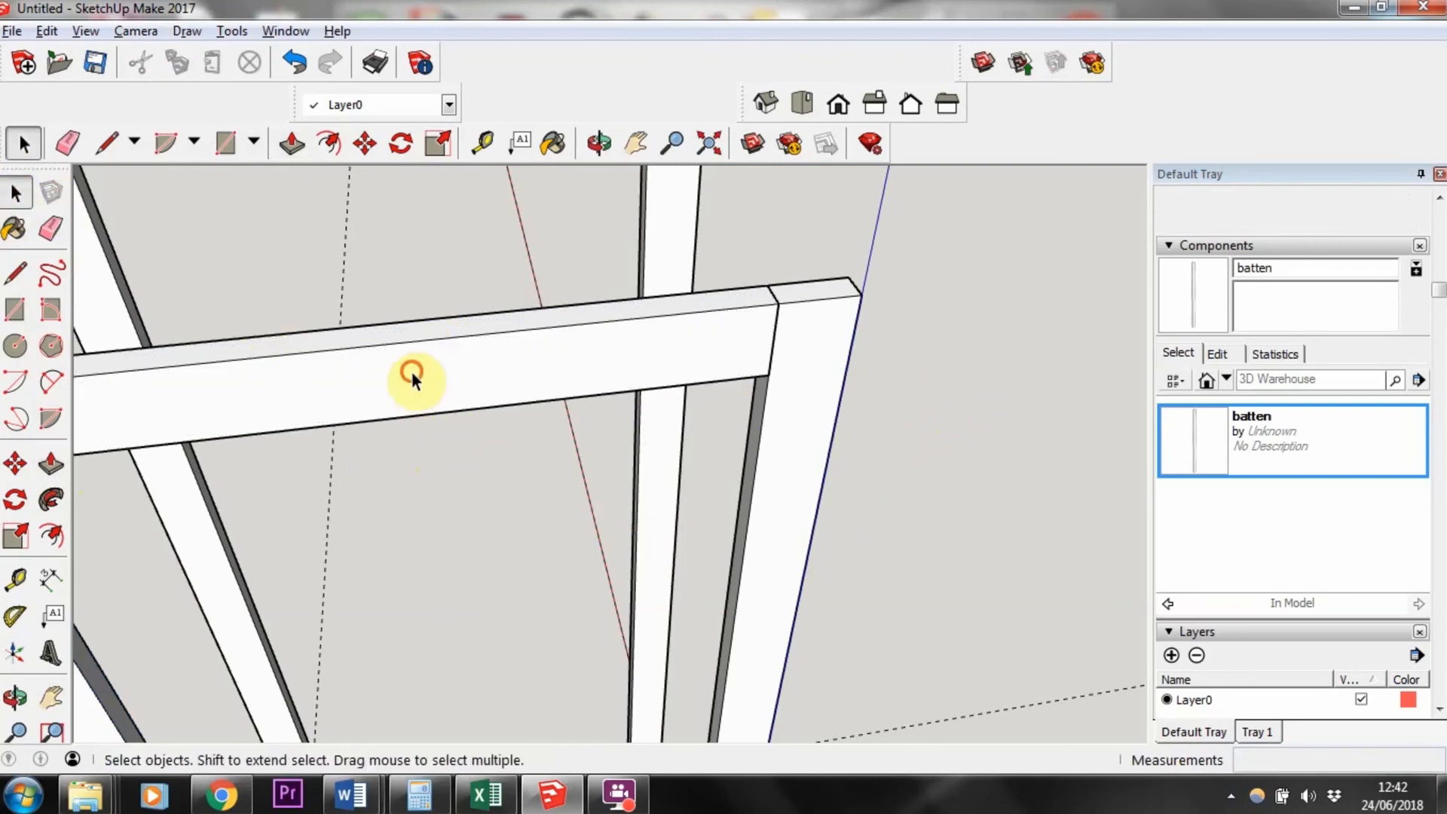
# Step: Select the whole crossbar and make it a component named batten 2
pyautogui.rightClick(412, 373)
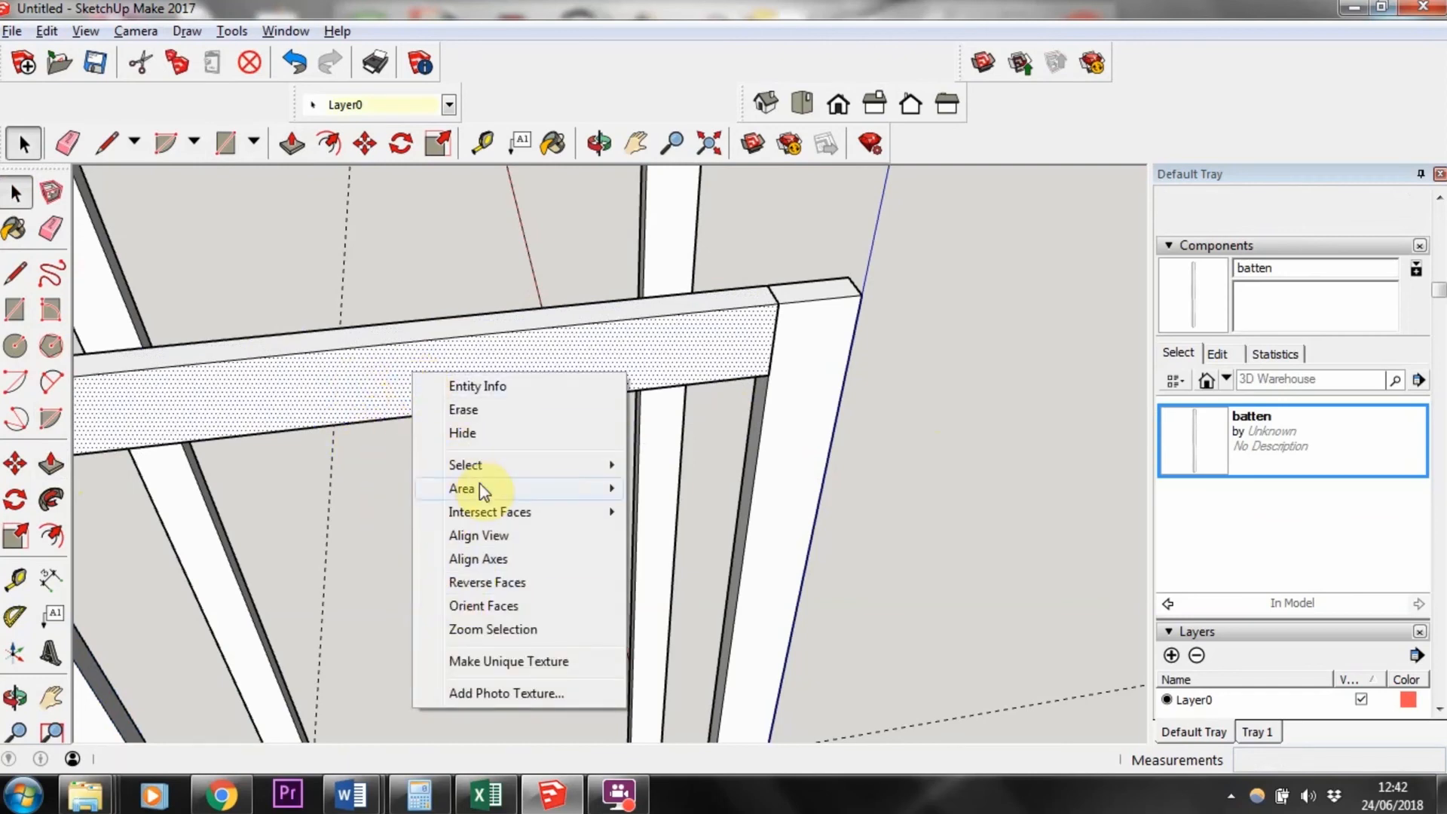
pyautogui.moveTo(482, 462)
pyautogui.click(699, 512)
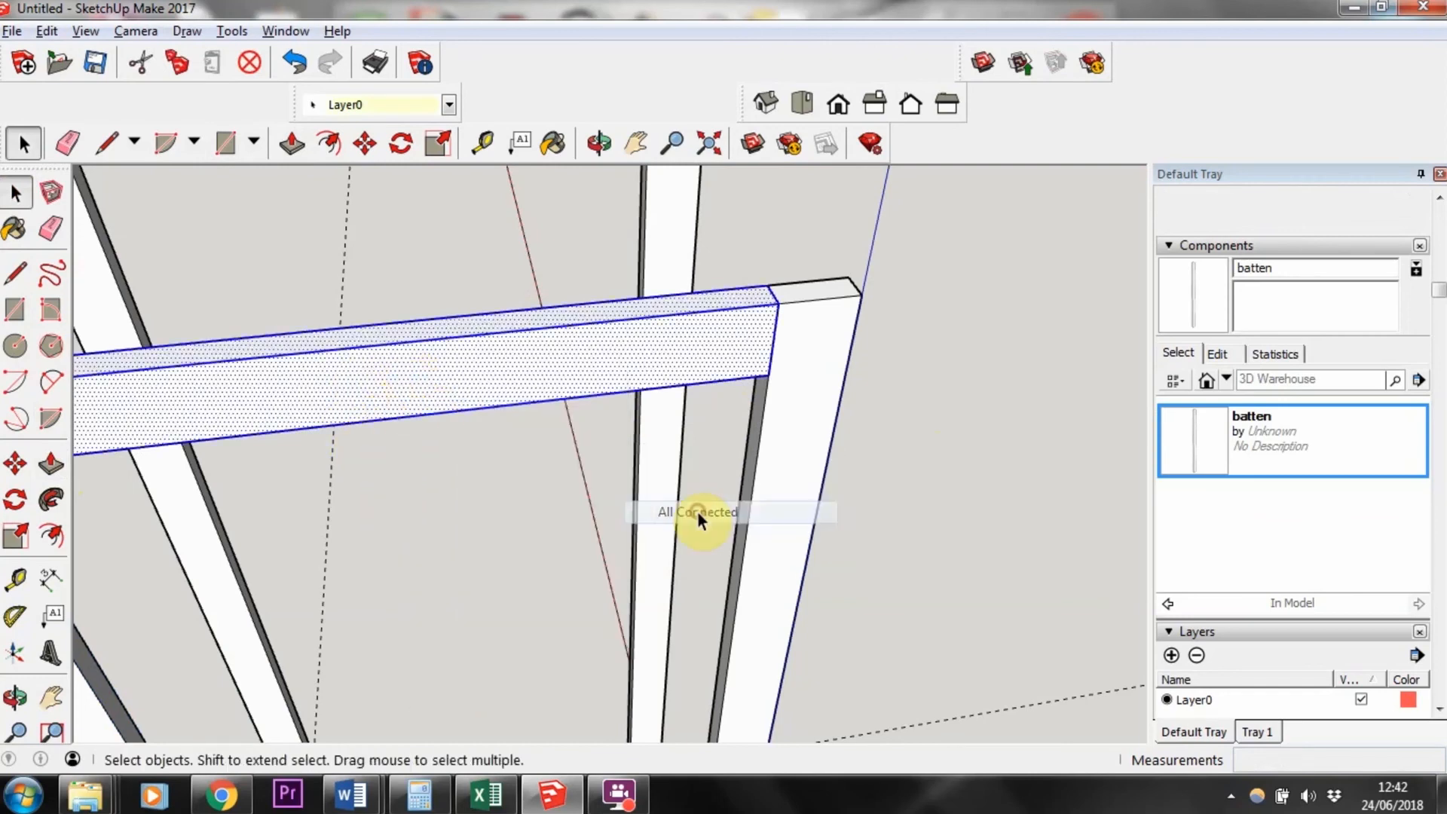
pyautogui.scroll(-5, 563, 371)
pyautogui.rightClick(564, 372)
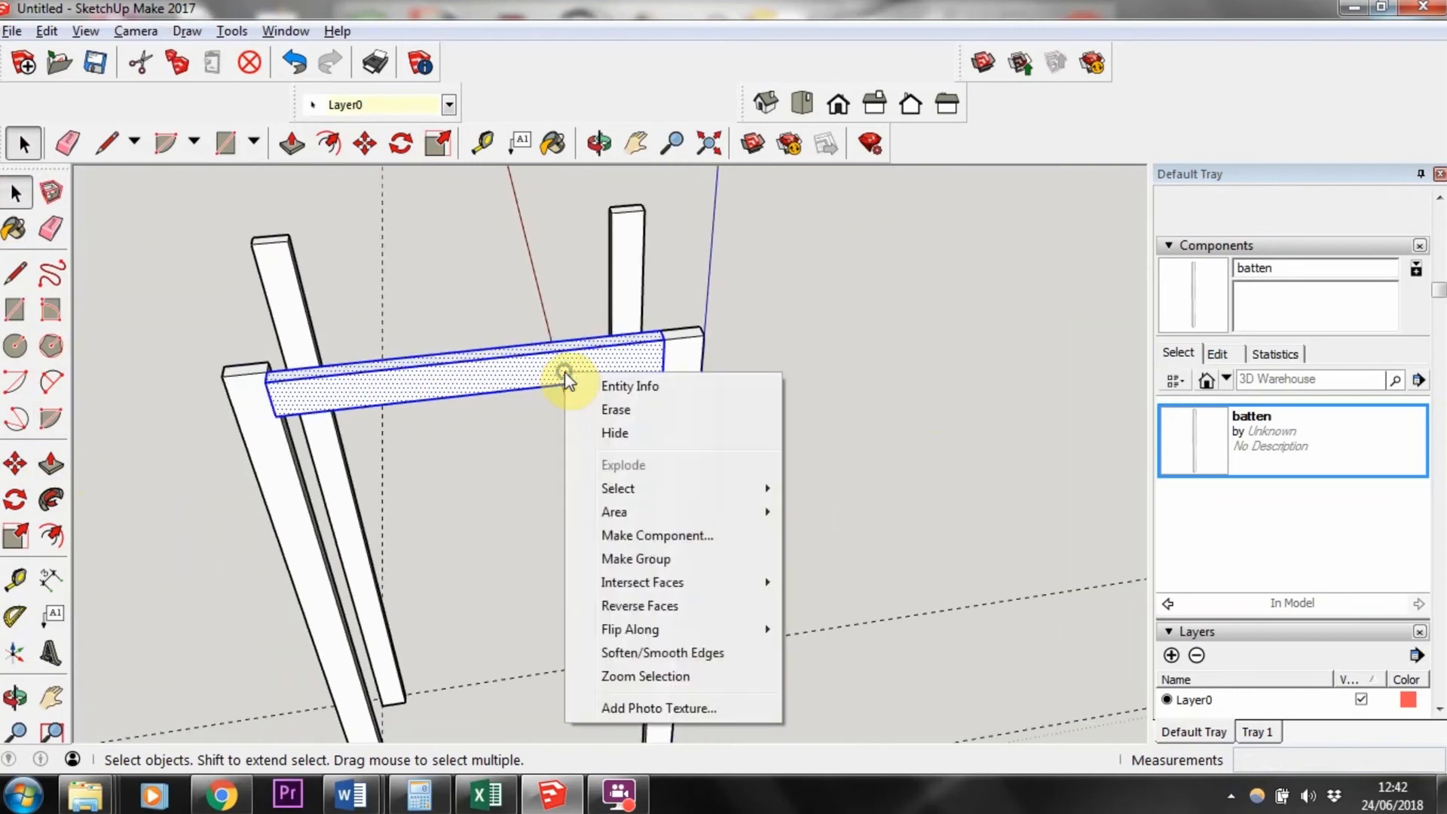
pyautogui.click(641, 537)
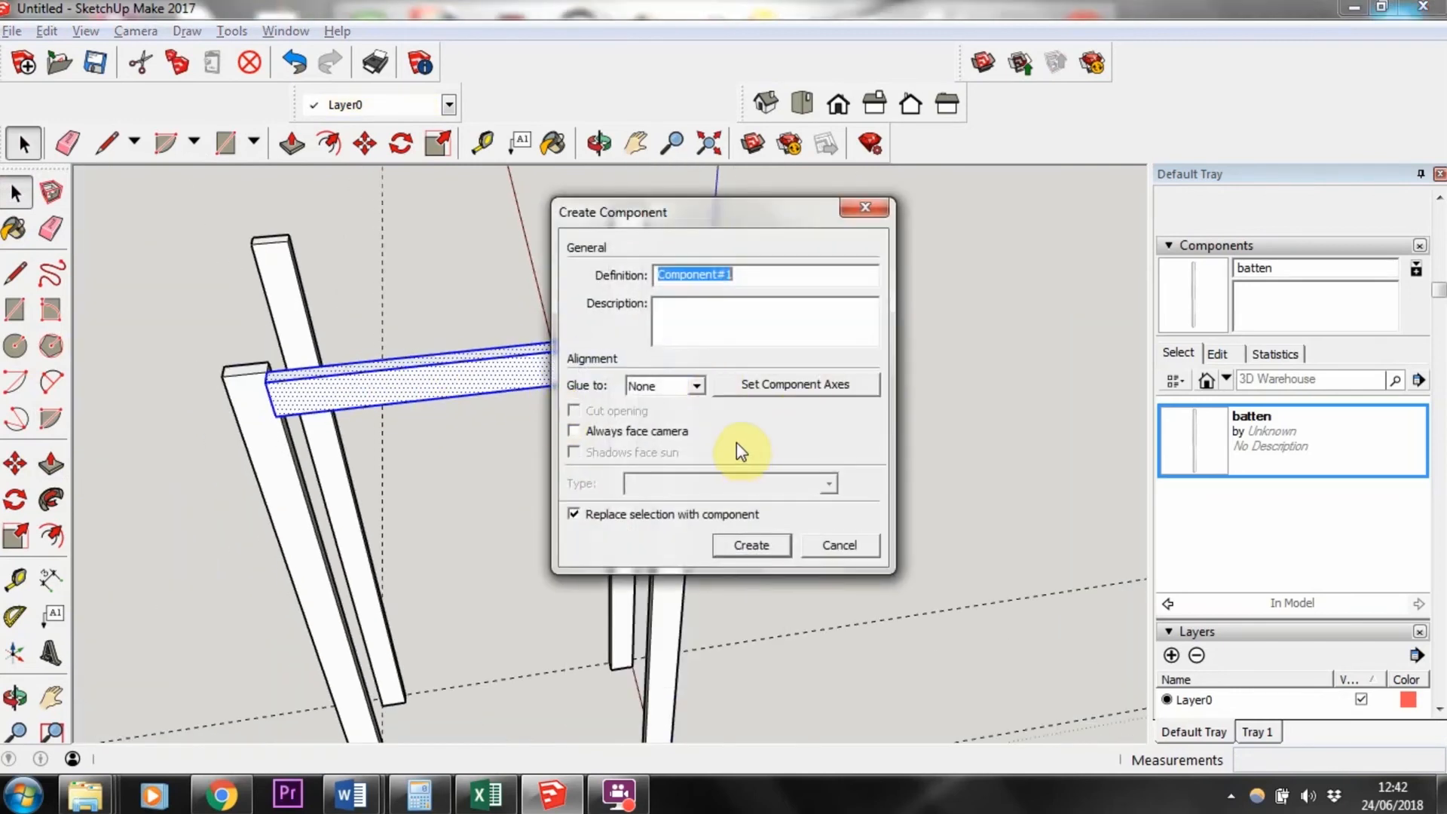
pyautogui.write('batten 2')
pyautogui.press('Return')
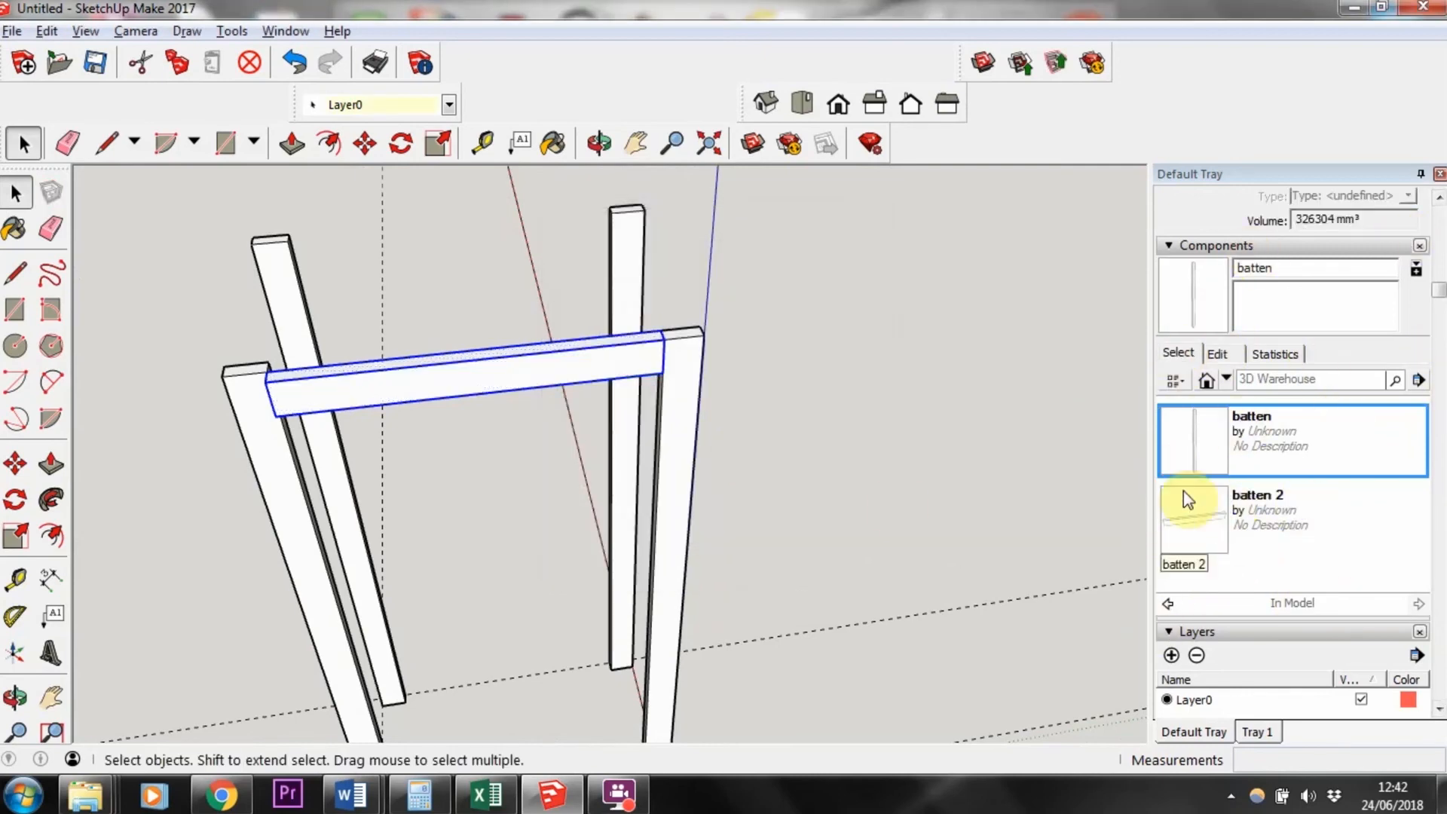
pyautogui.click(1210, 519)
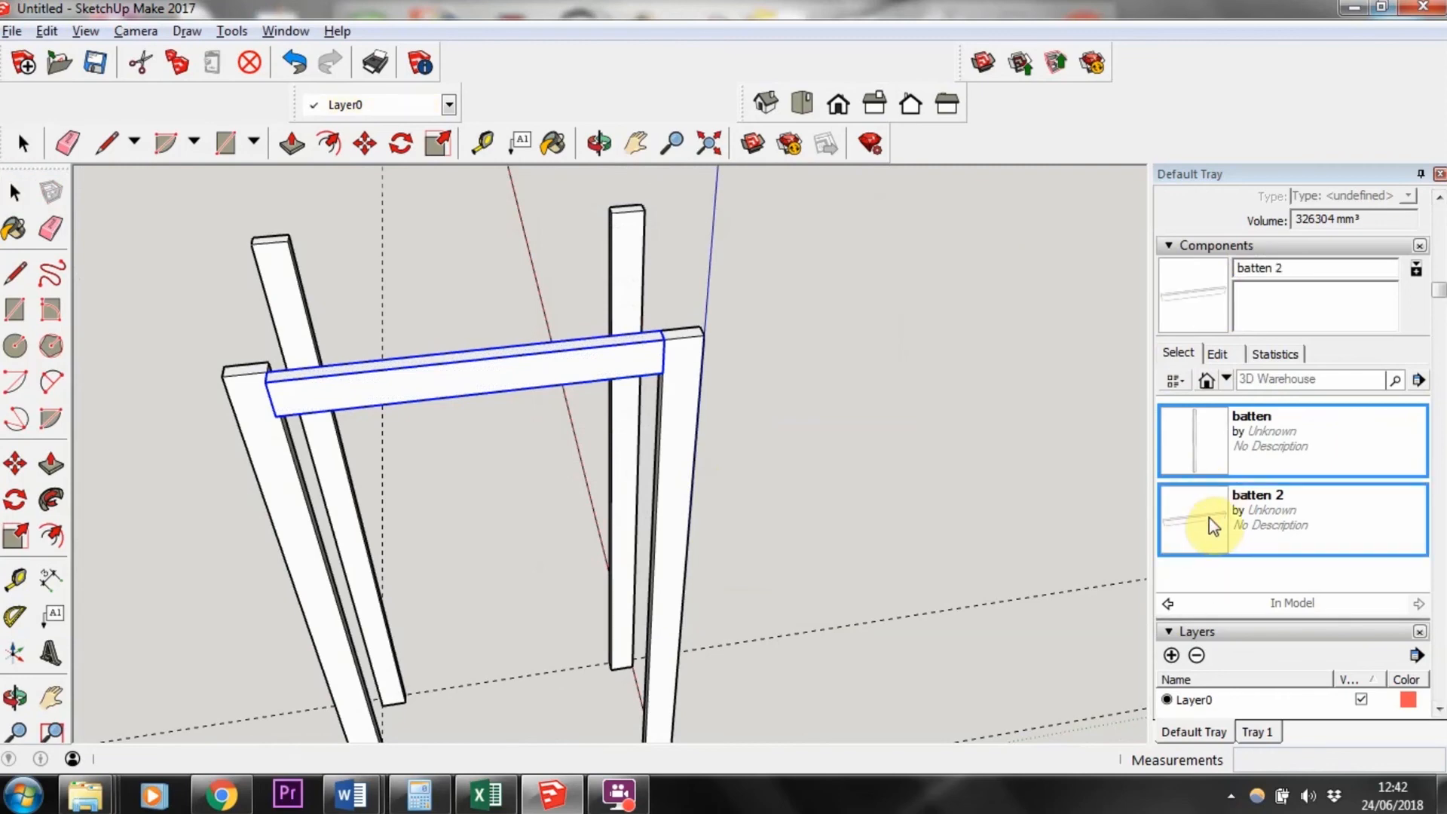
# Step: Place a second batten 2 crossbar across the tops of the other pair of battens and snap its end onto the batten corner
pyautogui.moveTo(588, 281); pyautogui.dragTo(491, 268, button='middle')
pyautogui.scroll(4, 723, 303)
pyautogui.scroll(-5, 723, 303)
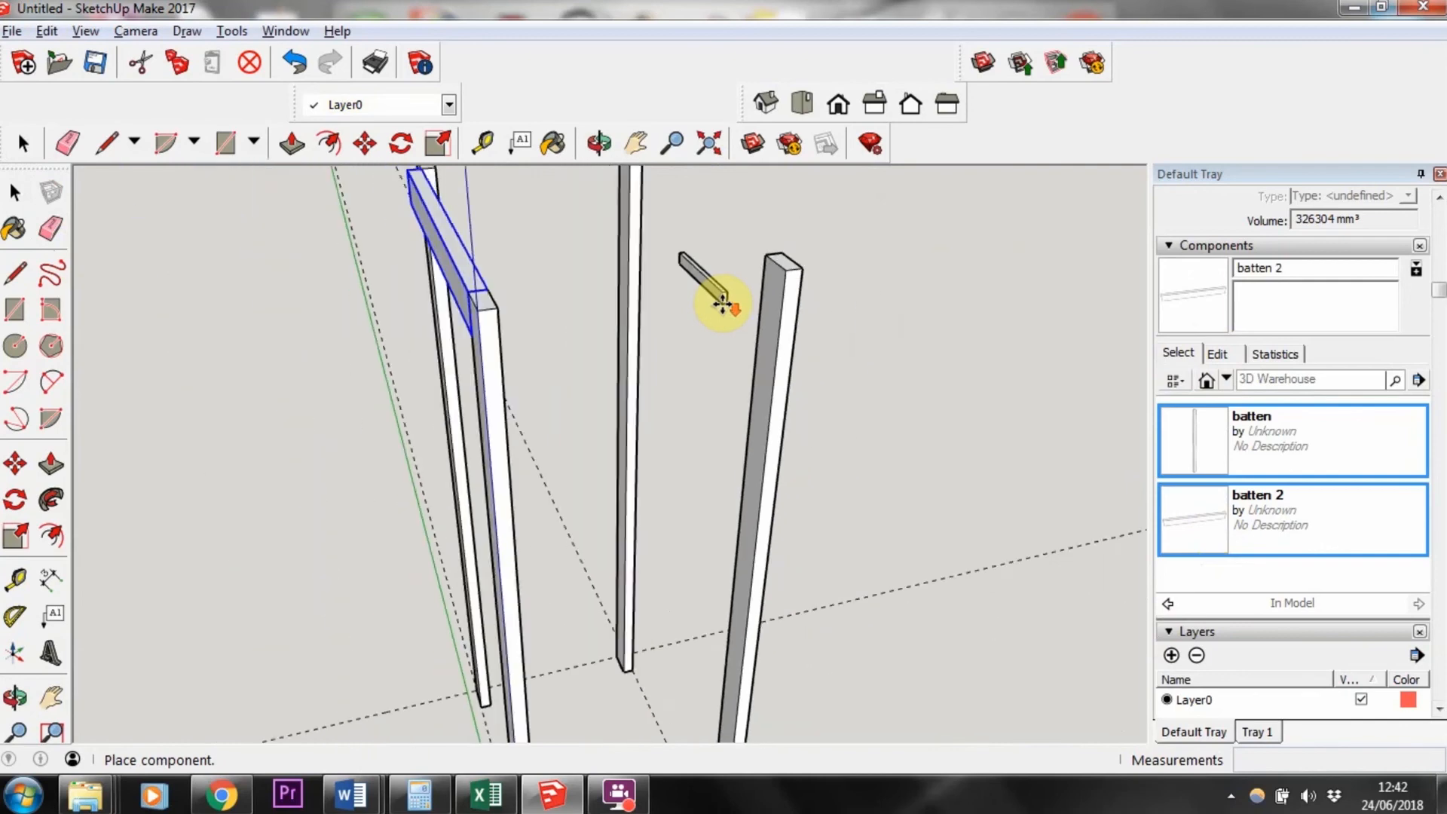
pyautogui.moveTo(743, 304); pyautogui.dragTo(649, 365, button='middle')
pyautogui.moveTo(649, 365); pyautogui.dragTo(738, 418)
pyautogui.moveTo(739, 418); pyautogui.dragTo(767, 368, button='middle')
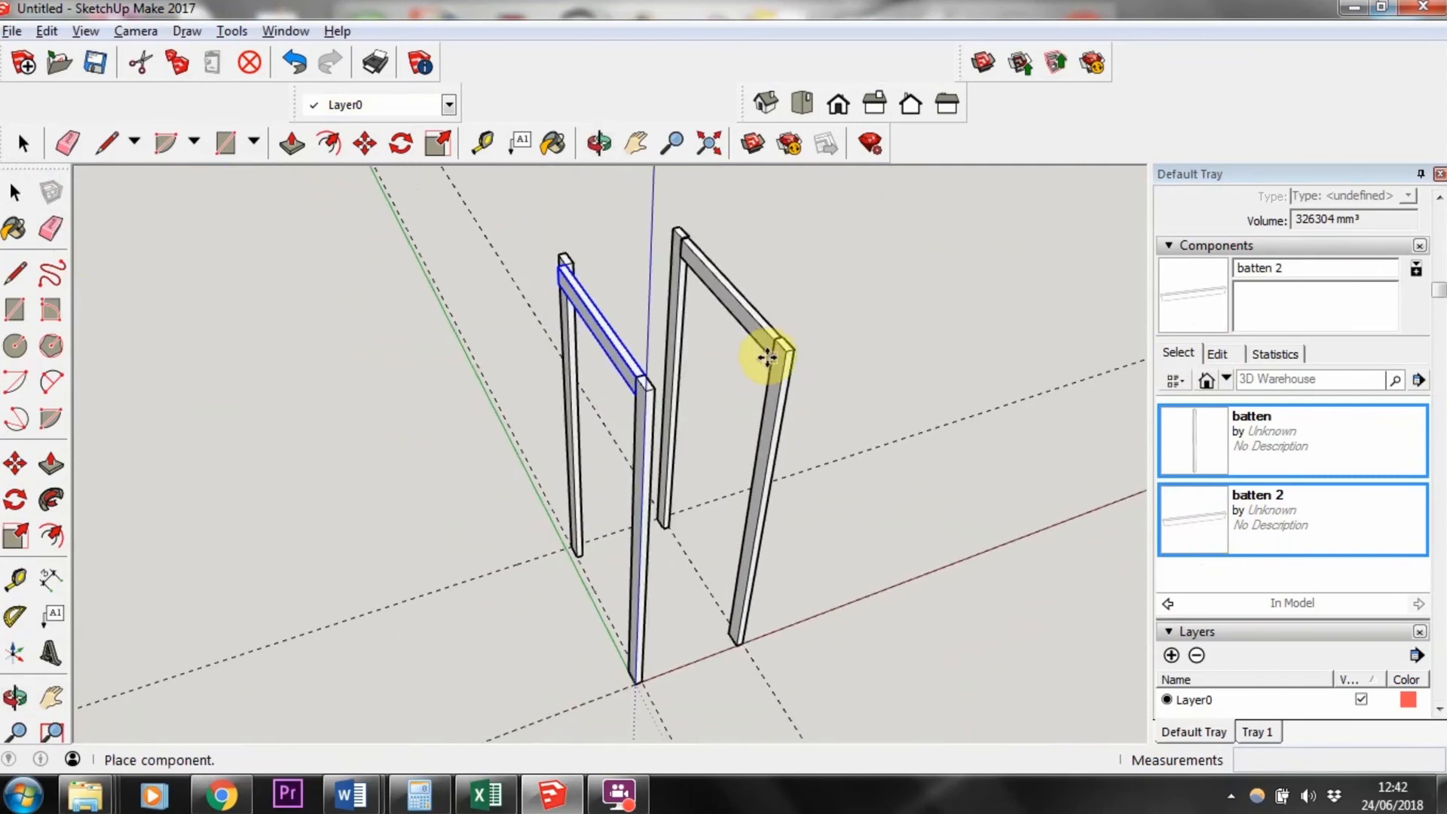
pyautogui.click(769, 358)
pyautogui.scroll(6, 769, 358)
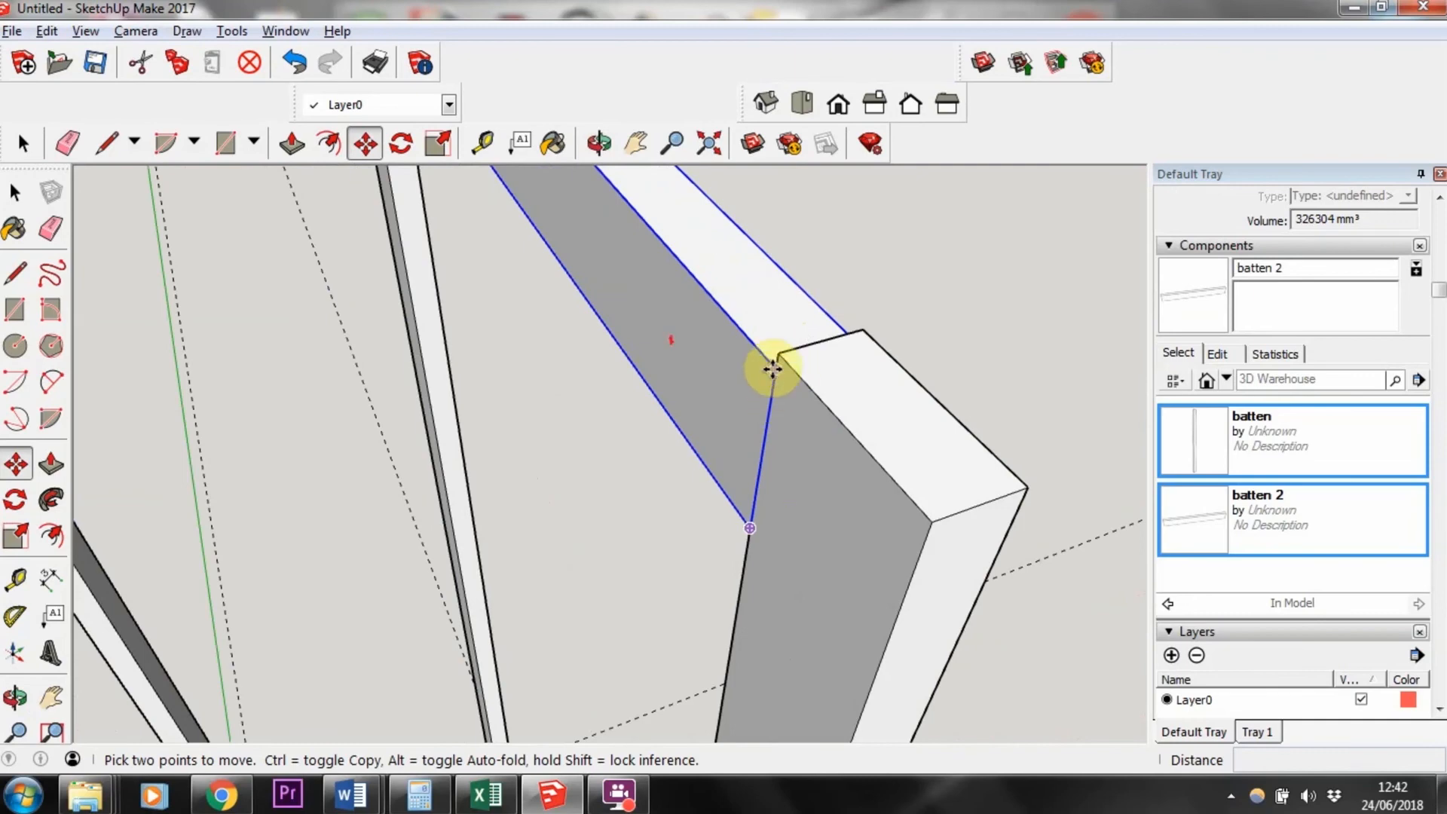
pyautogui.click(770, 367)
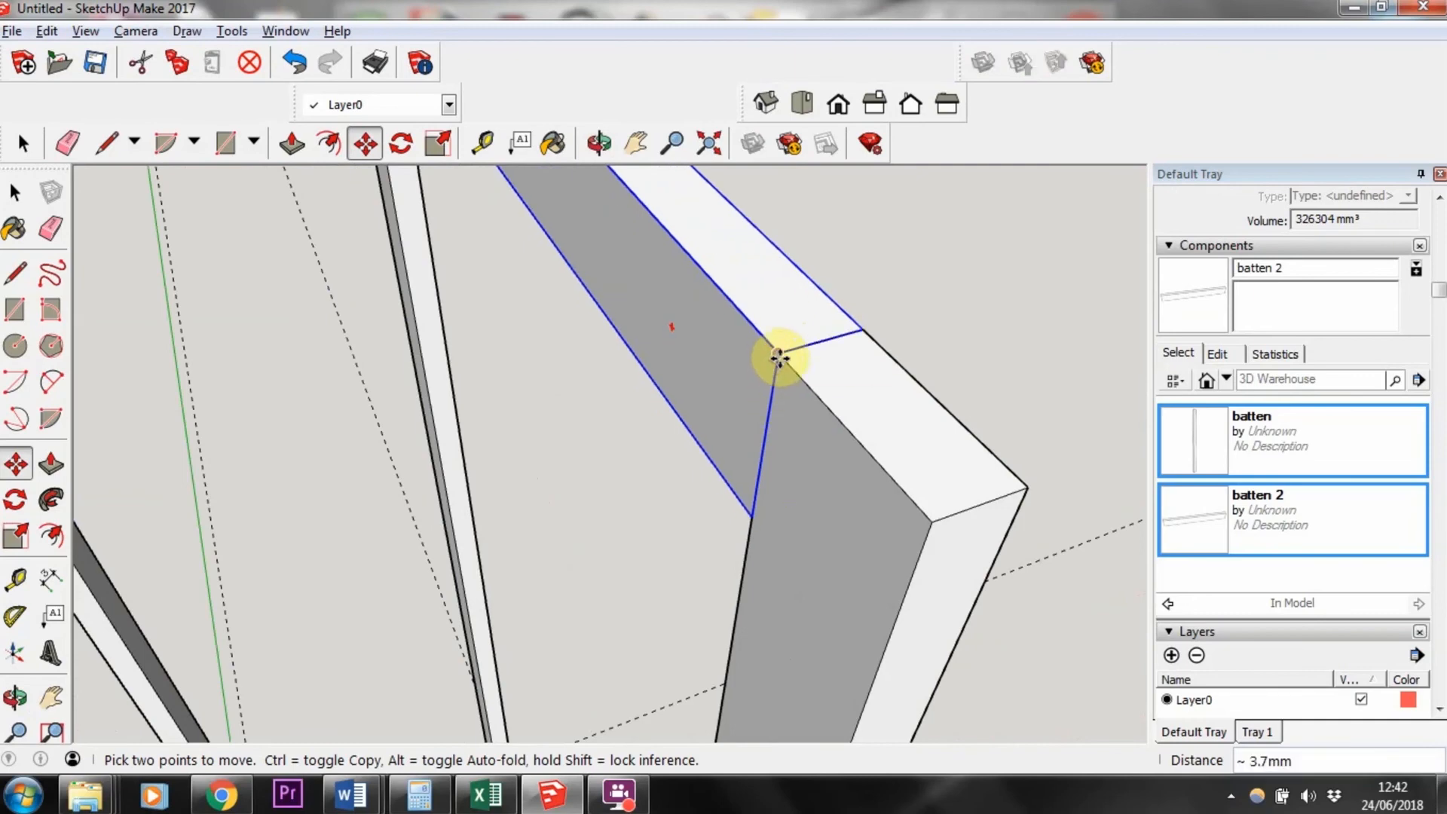
pyautogui.click(778, 356)
pyautogui.scroll(-6, 776, 362)
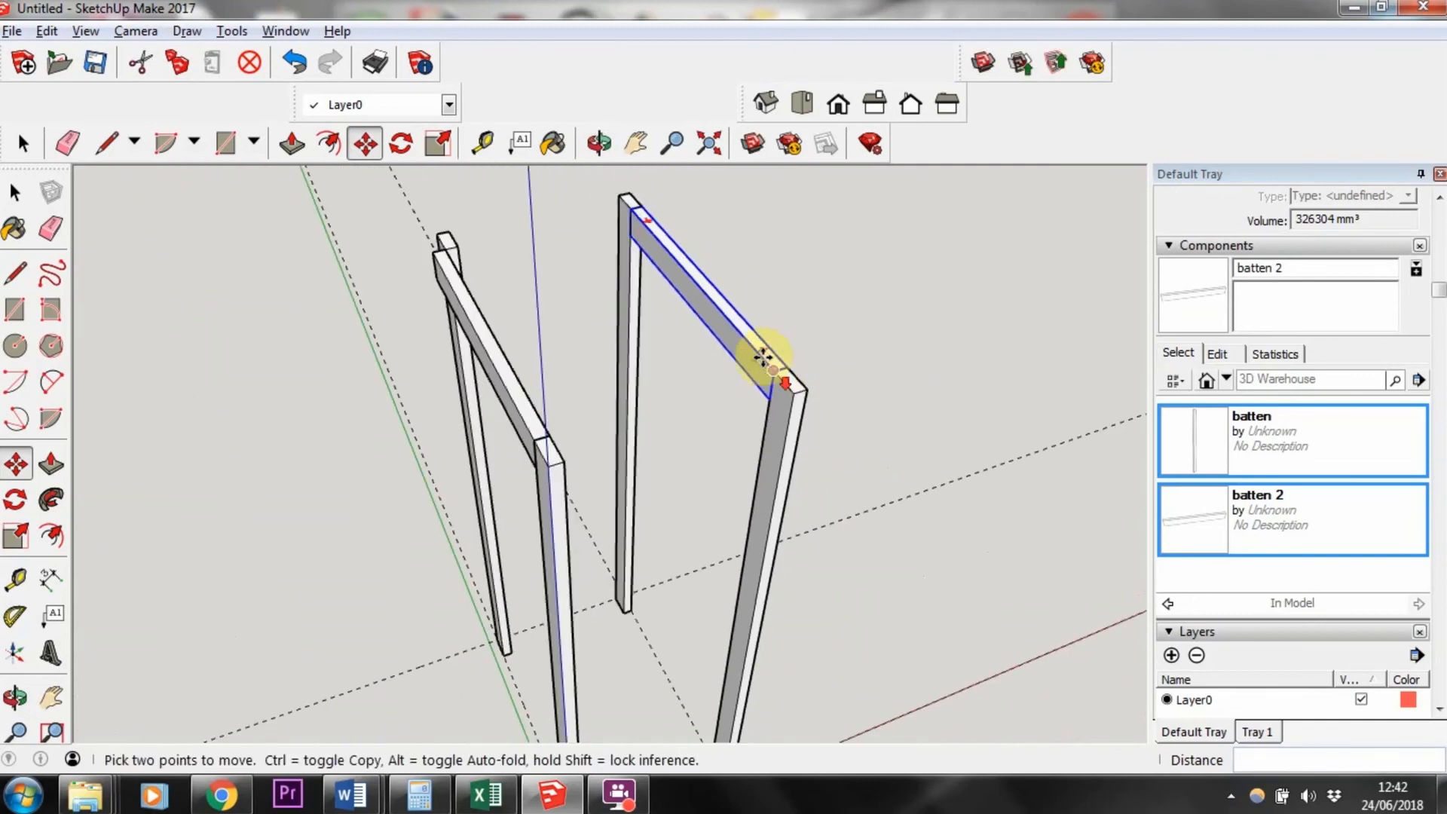
# Step: Move the batten under the second crossbar's loose end 18 mm so its top corner meets the crossbar's end
pyautogui.moveTo(334, 468); pyautogui.dragTo(875, 388, button='middle')
pyautogui.click(23, 143)
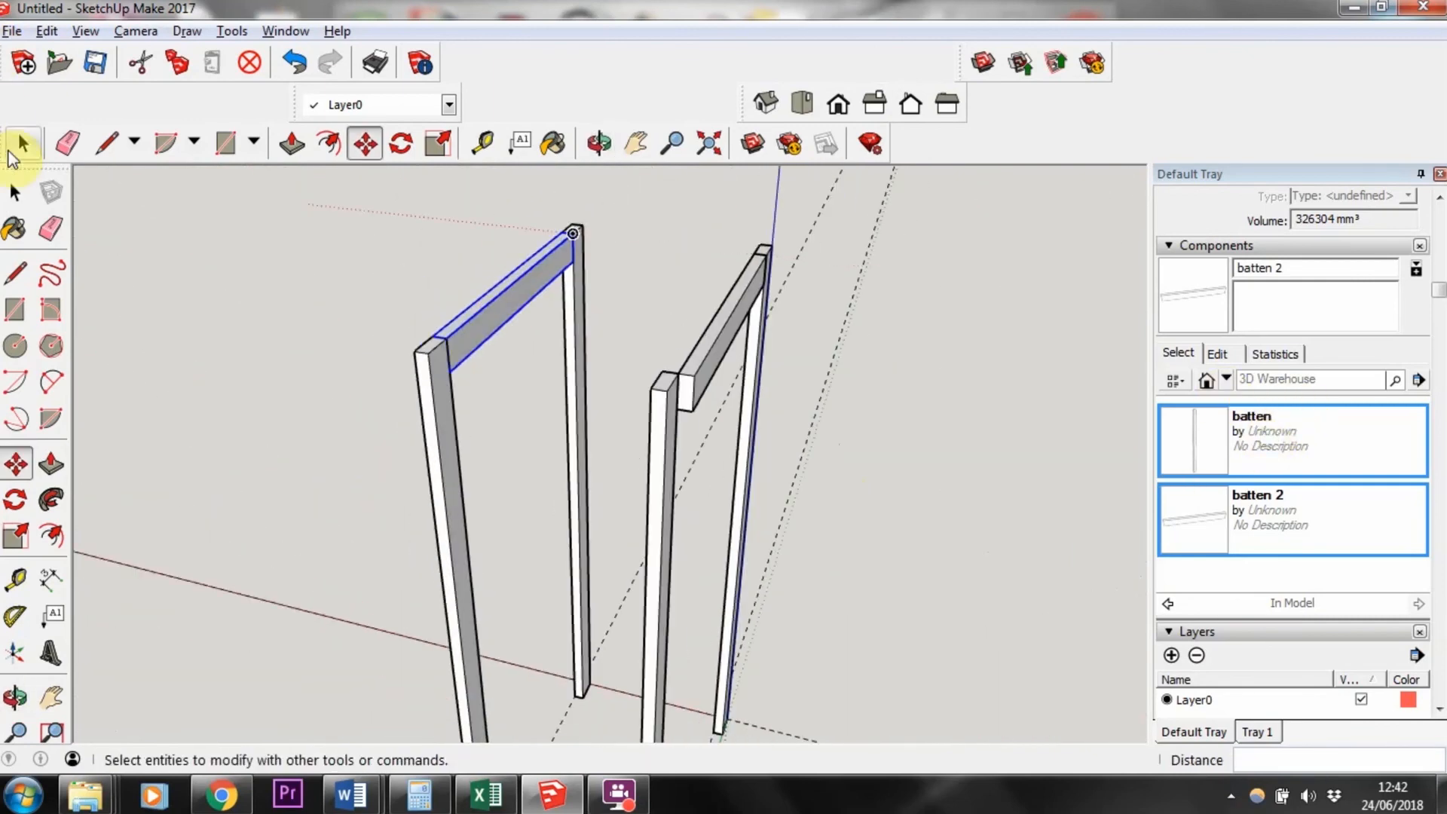
pyautogui.click(610, 328)
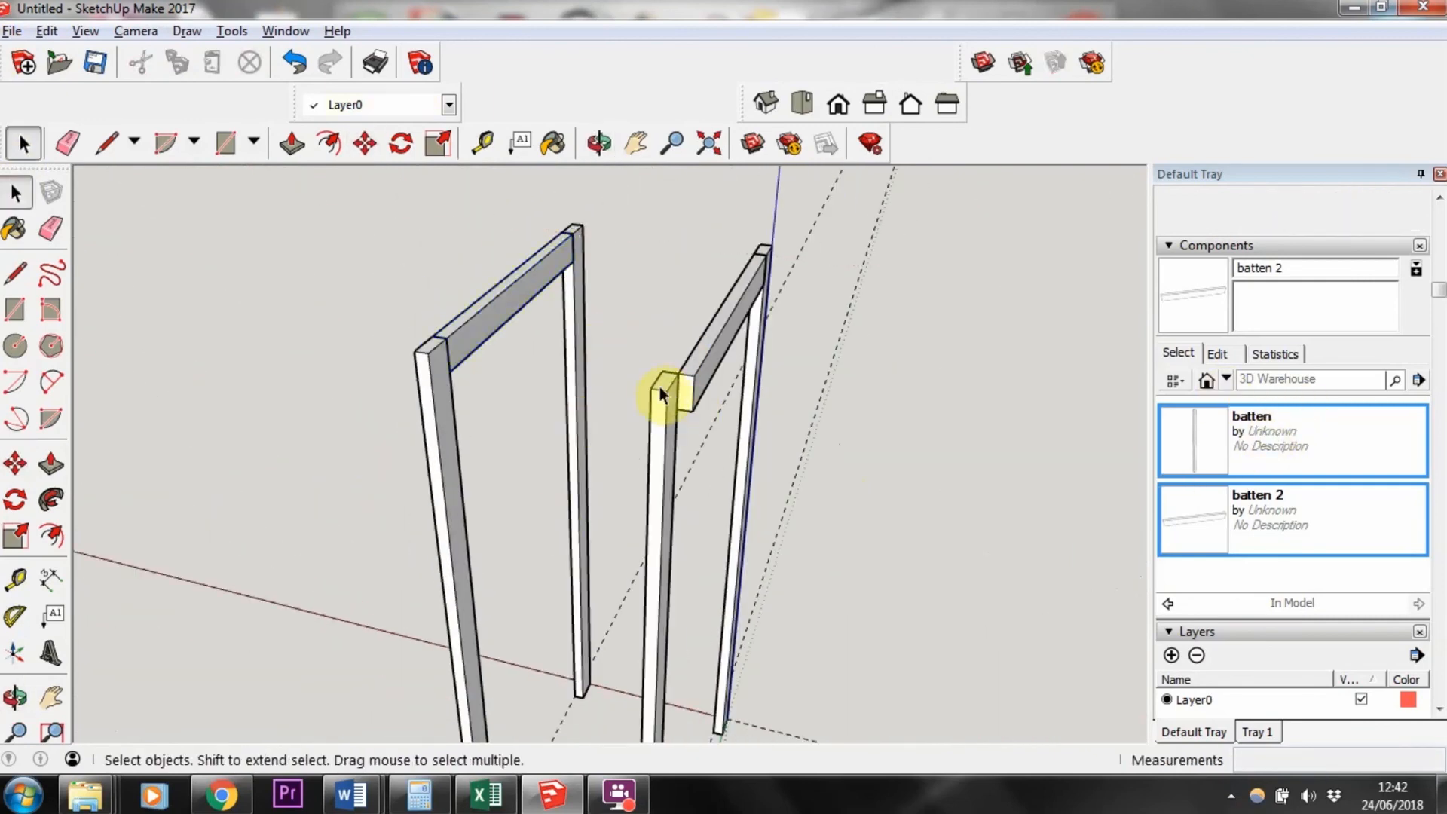
pyautogui.click(663, 389)
pyautogui.moveTo(671, 474); pyautogui.dragTo(541, 448, button='middle')
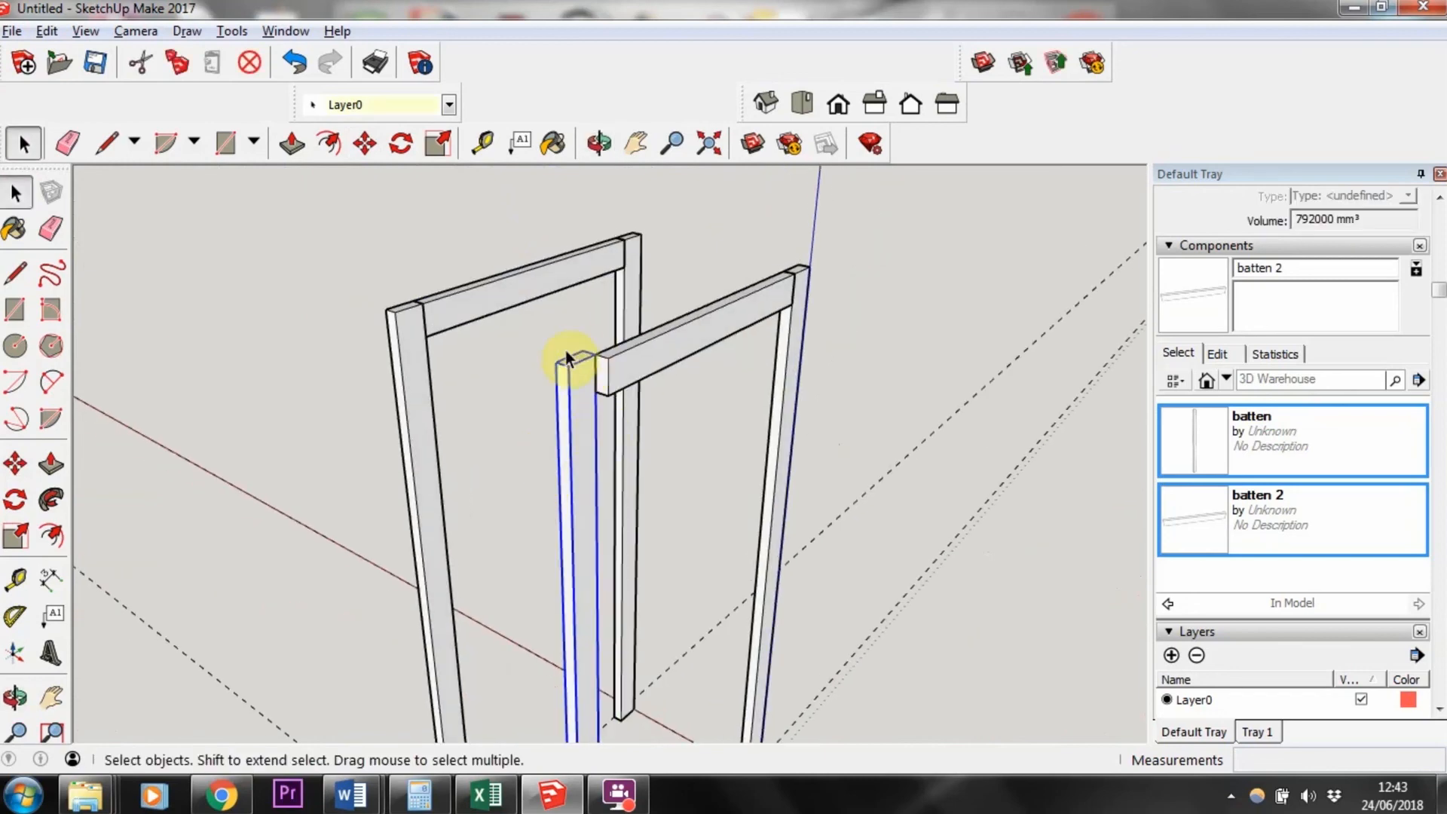
pyautogui.scroll(-3, 535, 531)
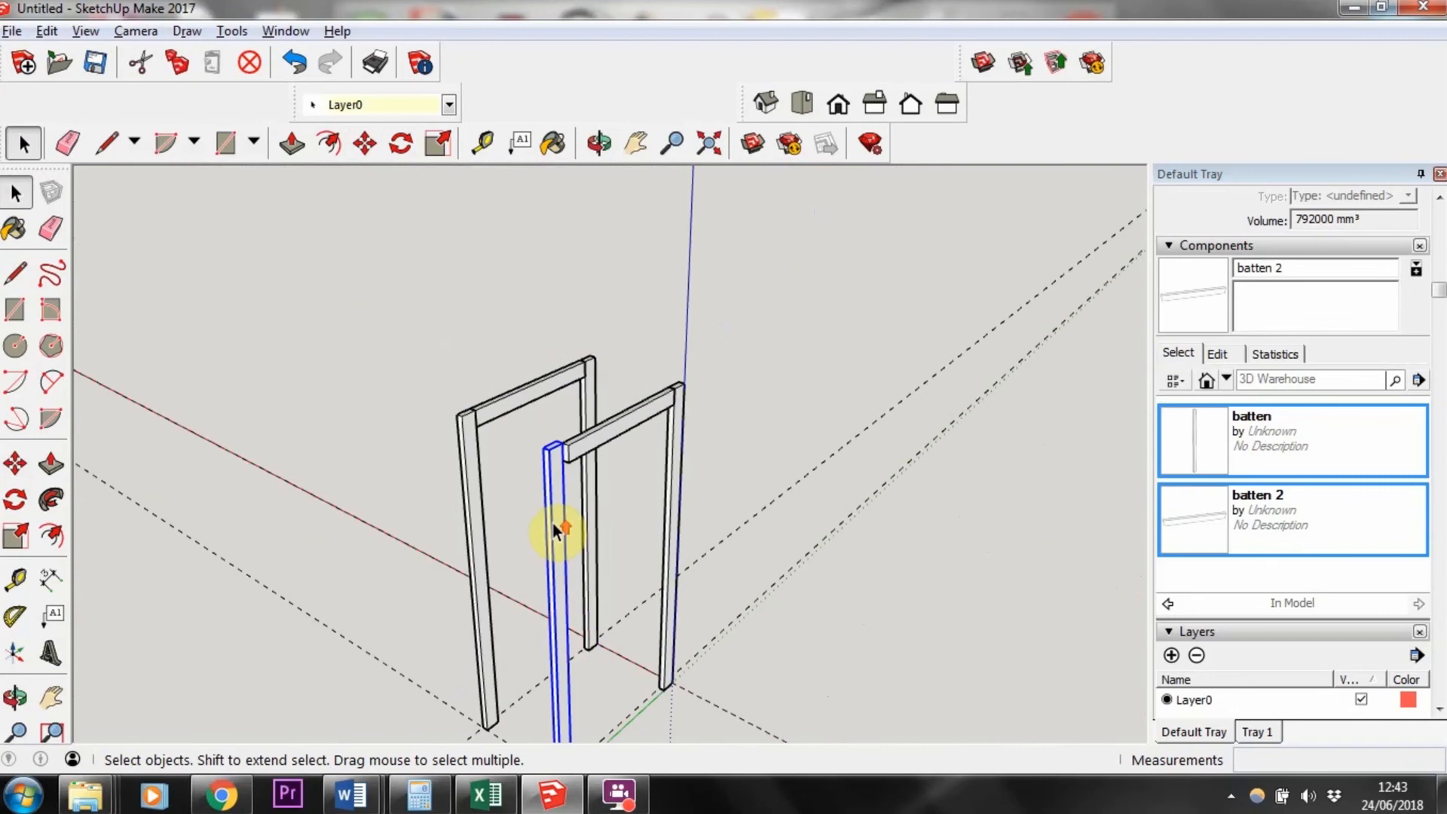
pyautogui.scroll(3, 555, 528)
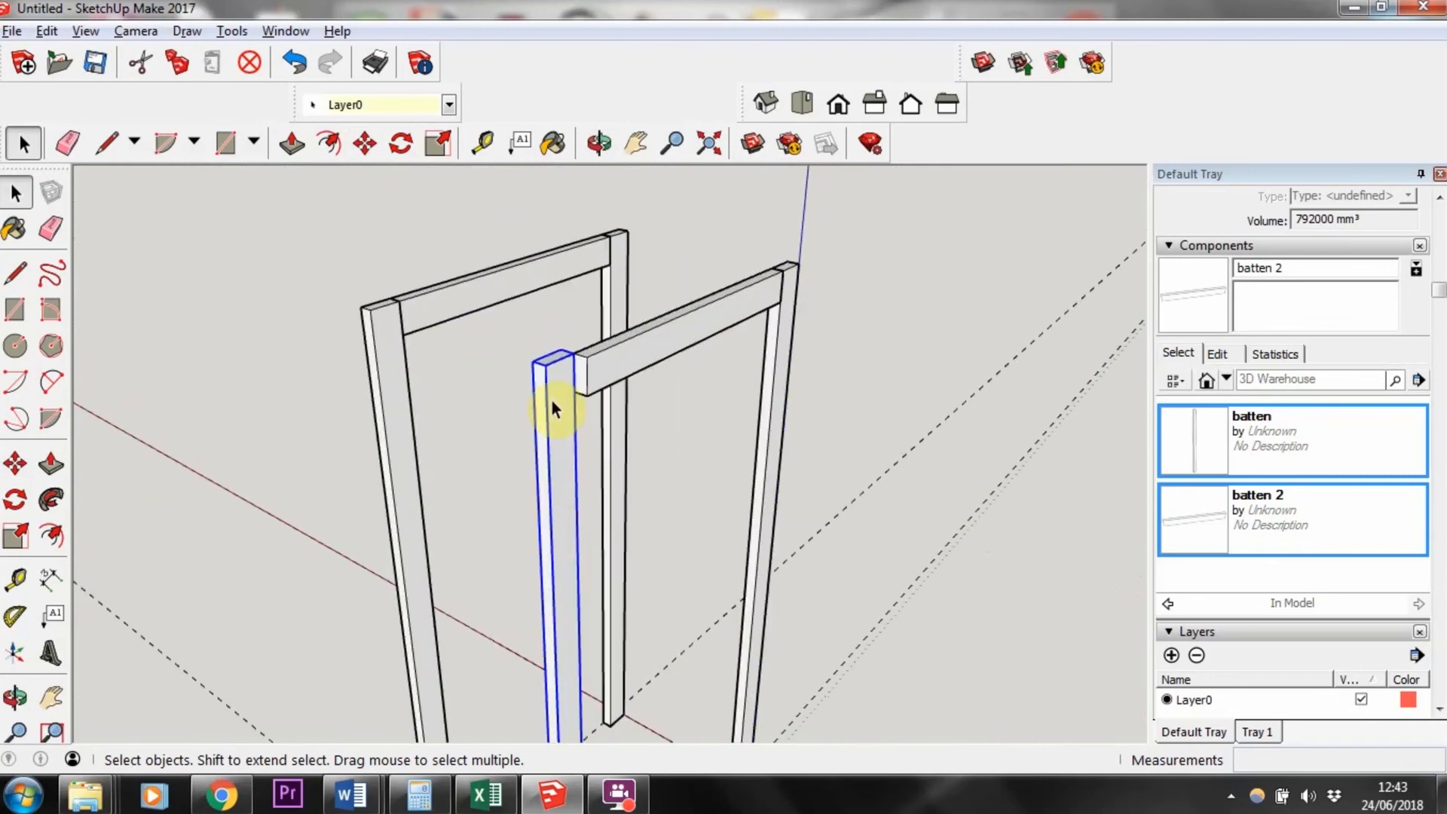
pyautogui.click(14, 461)
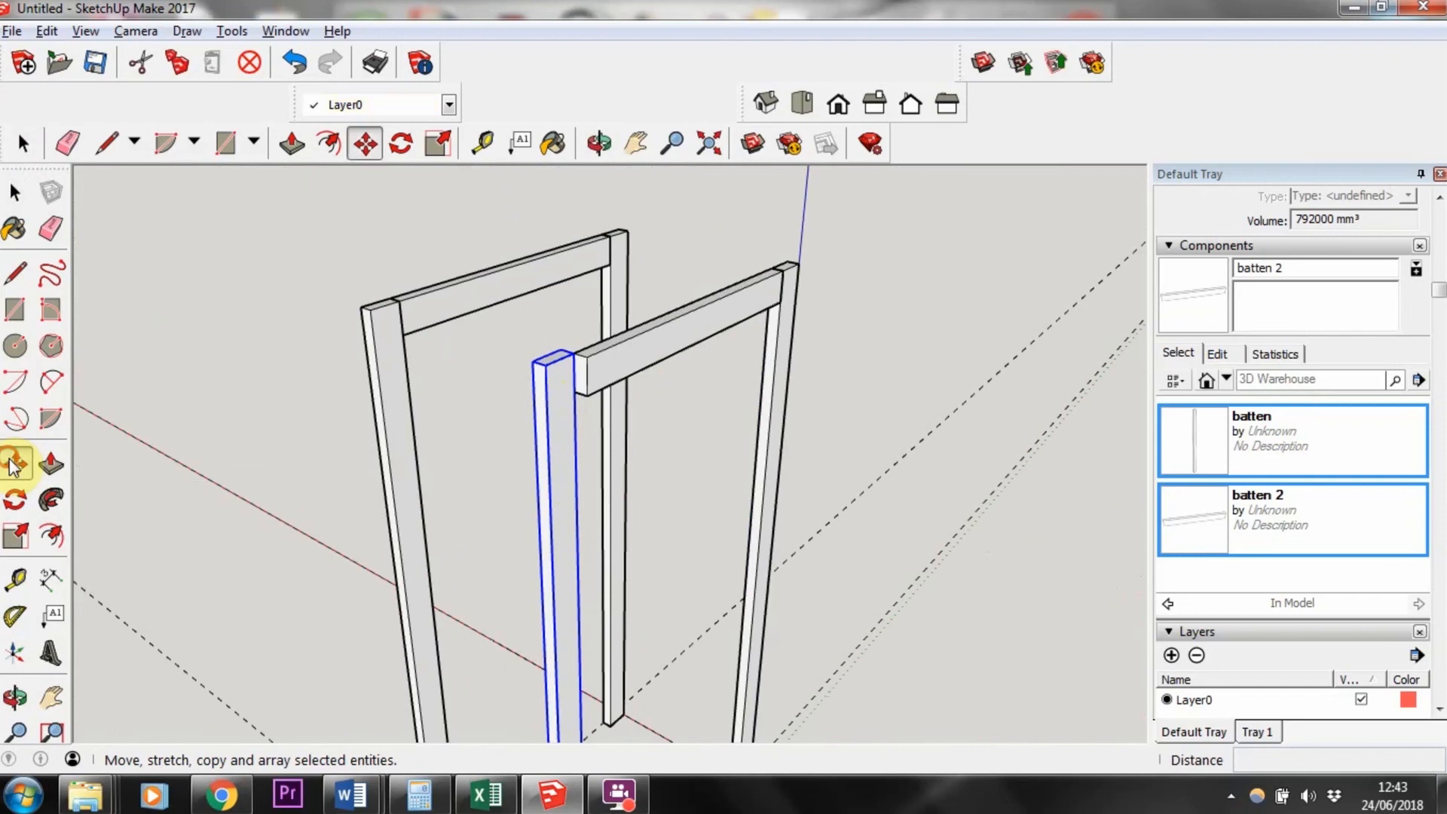
pyautogui.click(573, 359)
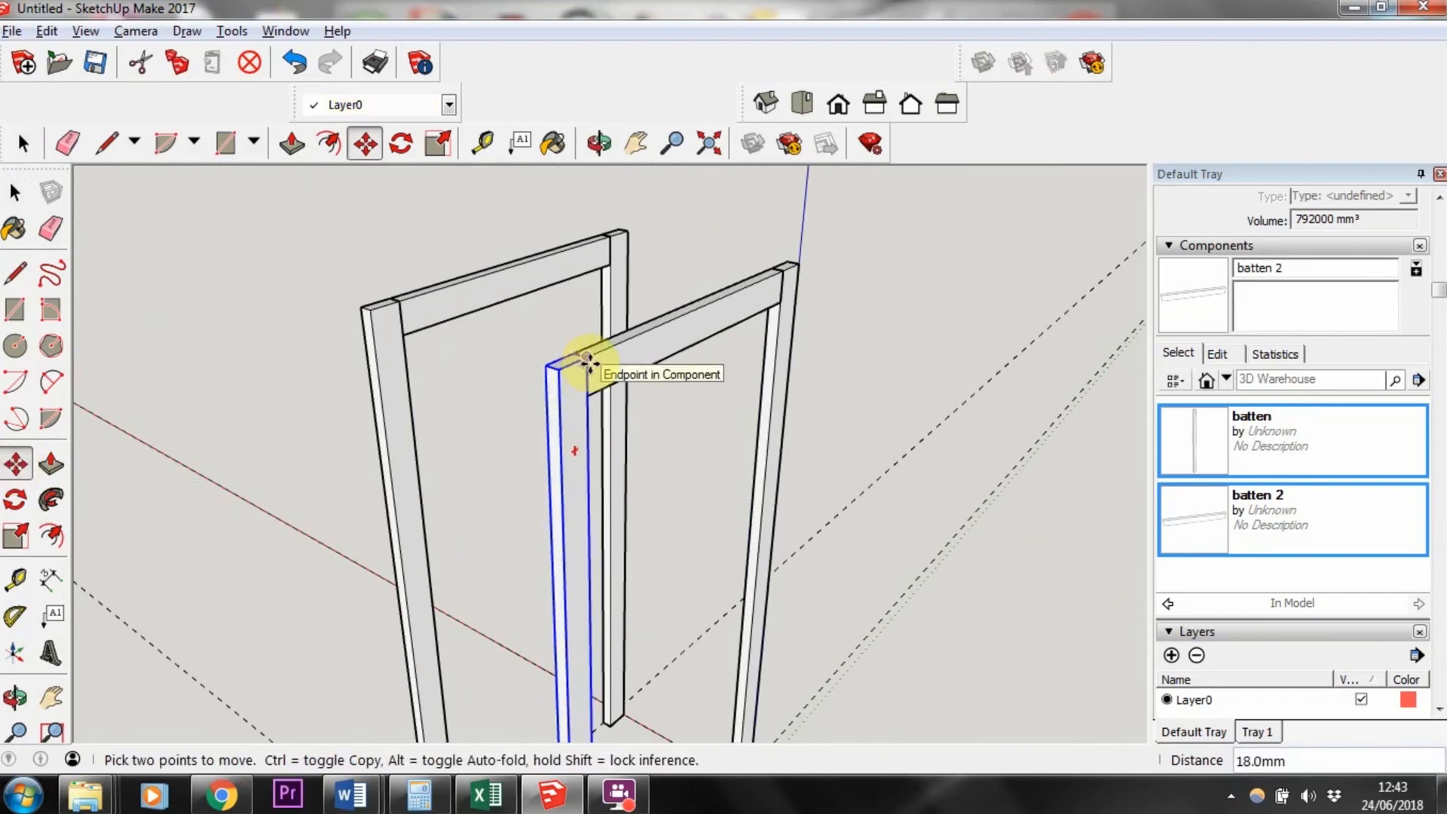
pyautogui.click(588, 360)
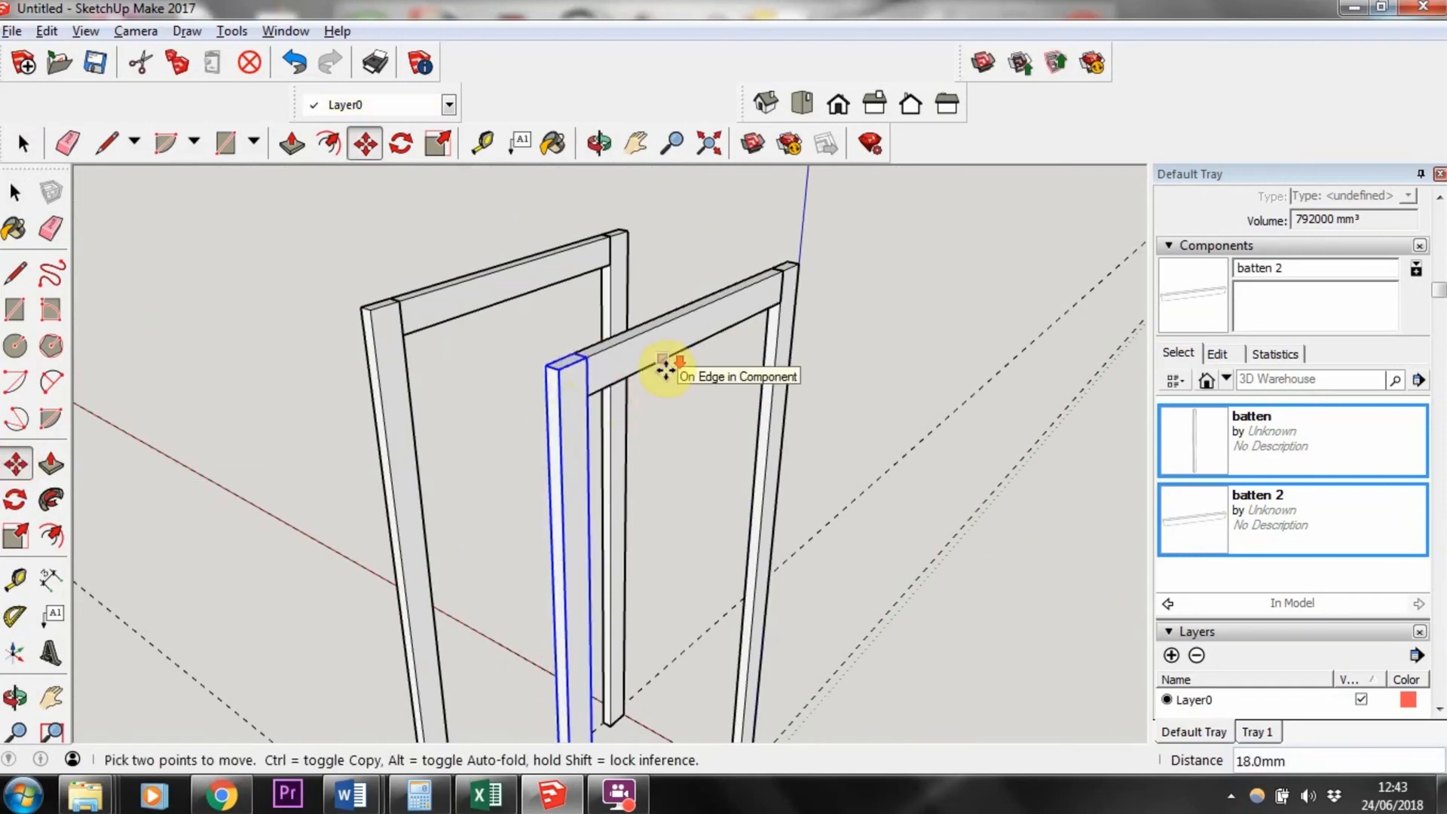
# Step: Draw a rectangle bridging the tops of the two frames' side battens, sized 282 by 44 mm
pyautogui.scroll(-3, 667, 370)
pyautogui.moveTo(444, 431); pyautogui.dragTo(772, 399, button='middle')
pyautogui.scroll(3, 694, 401)
pyautogui.moveTo(776, 327); pyautogui.dragTo(1074, 352, button='middle')
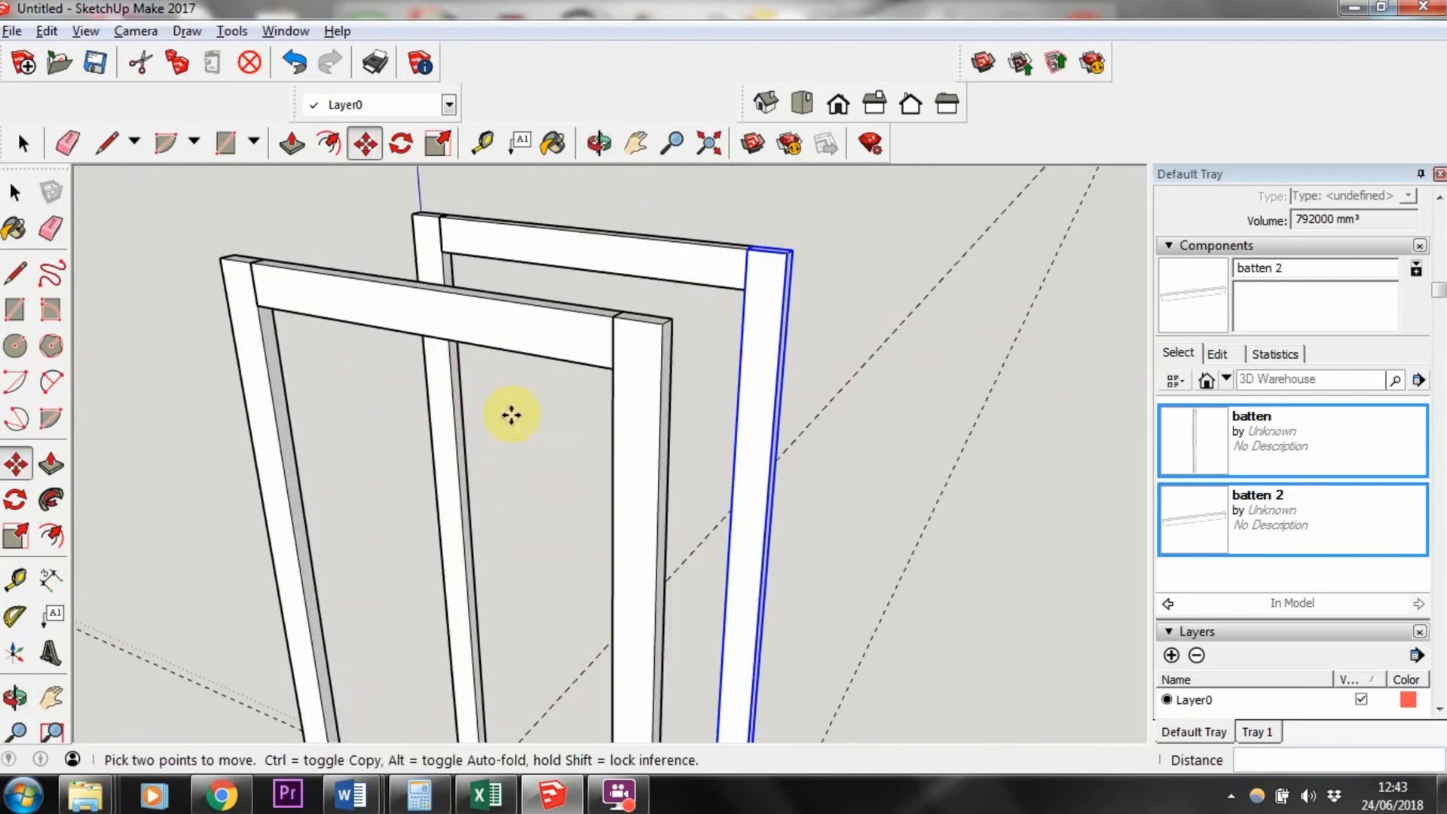
pyautogui.moveTo(686, 373); pyautogui.dragTo(268, 272, button='middle')
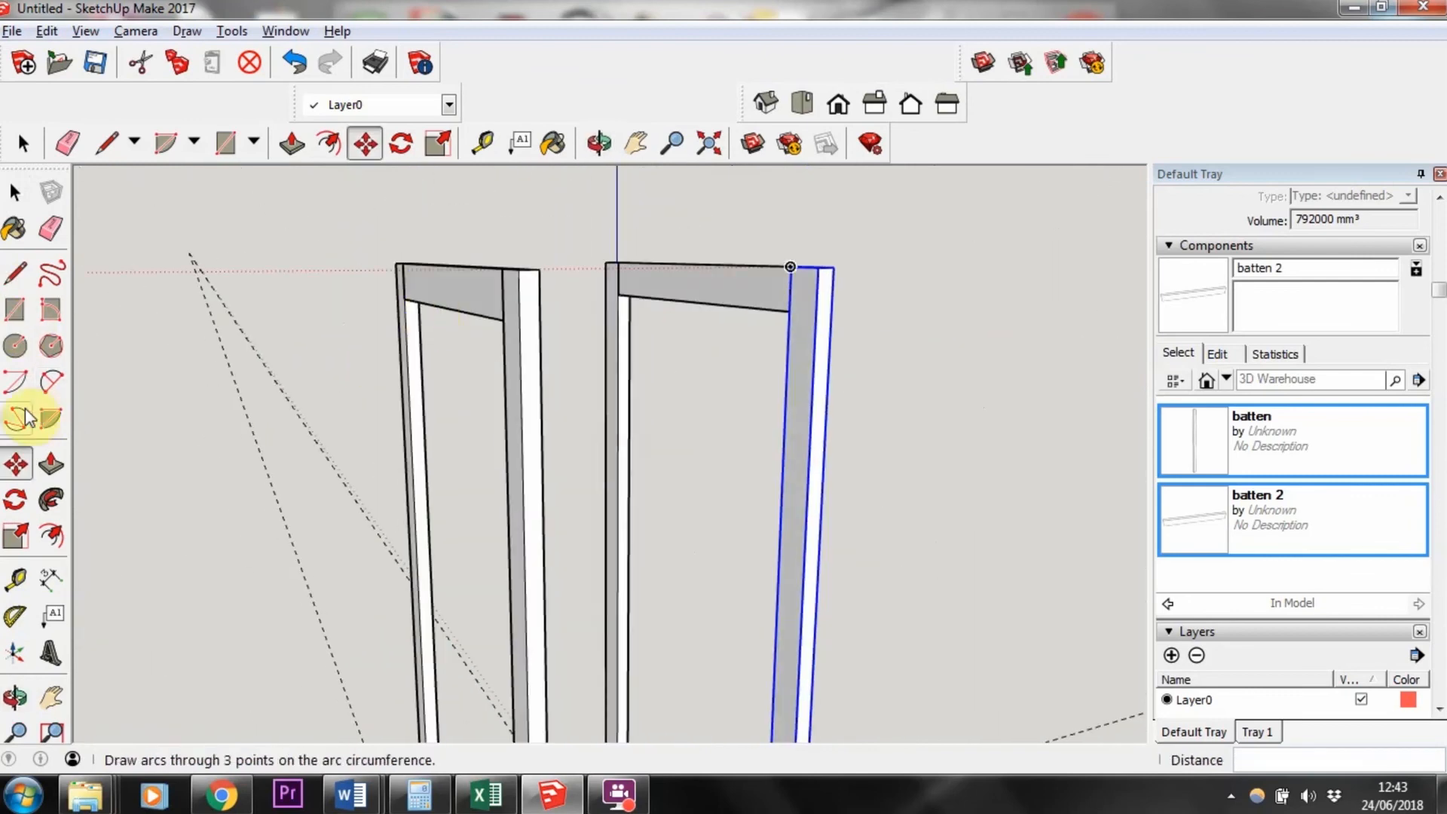
pyautogui.click(14, 314)
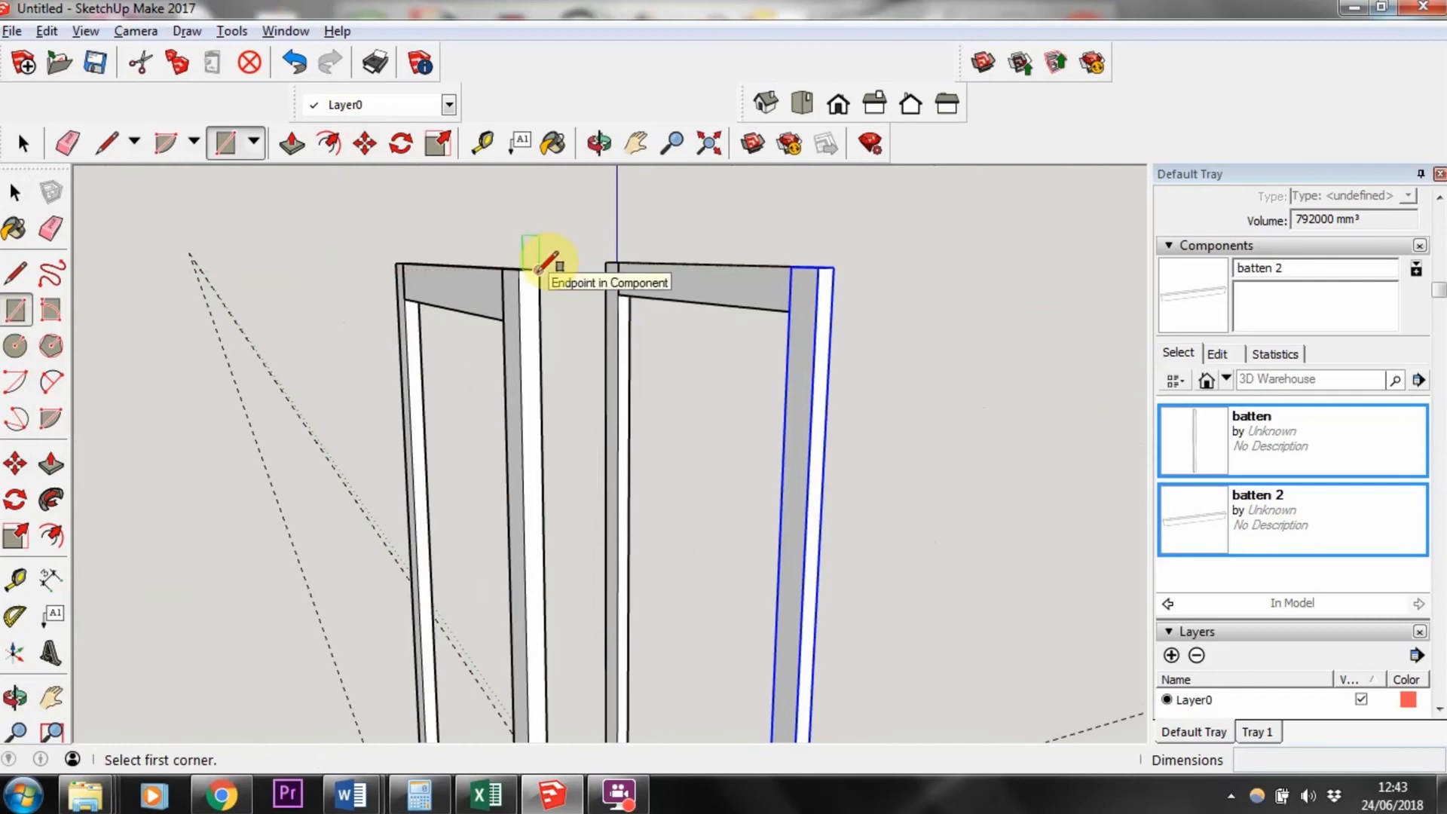
pyautogui.click(537, 269)
pyautogui.moveTo(600, 307); pyautogui.dragTo(527, 324, button='middle')
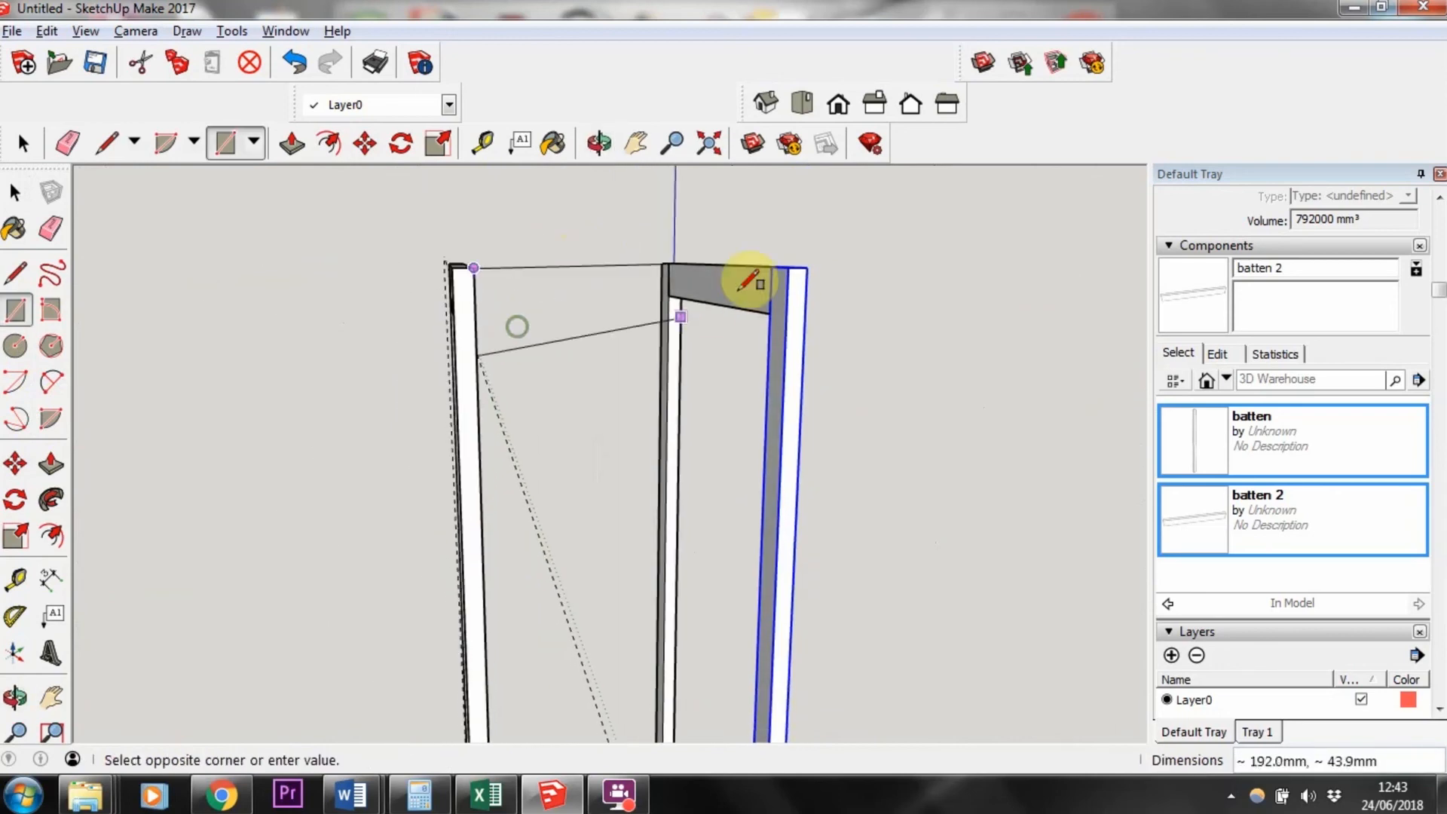
pyautogui.click(786, 313)
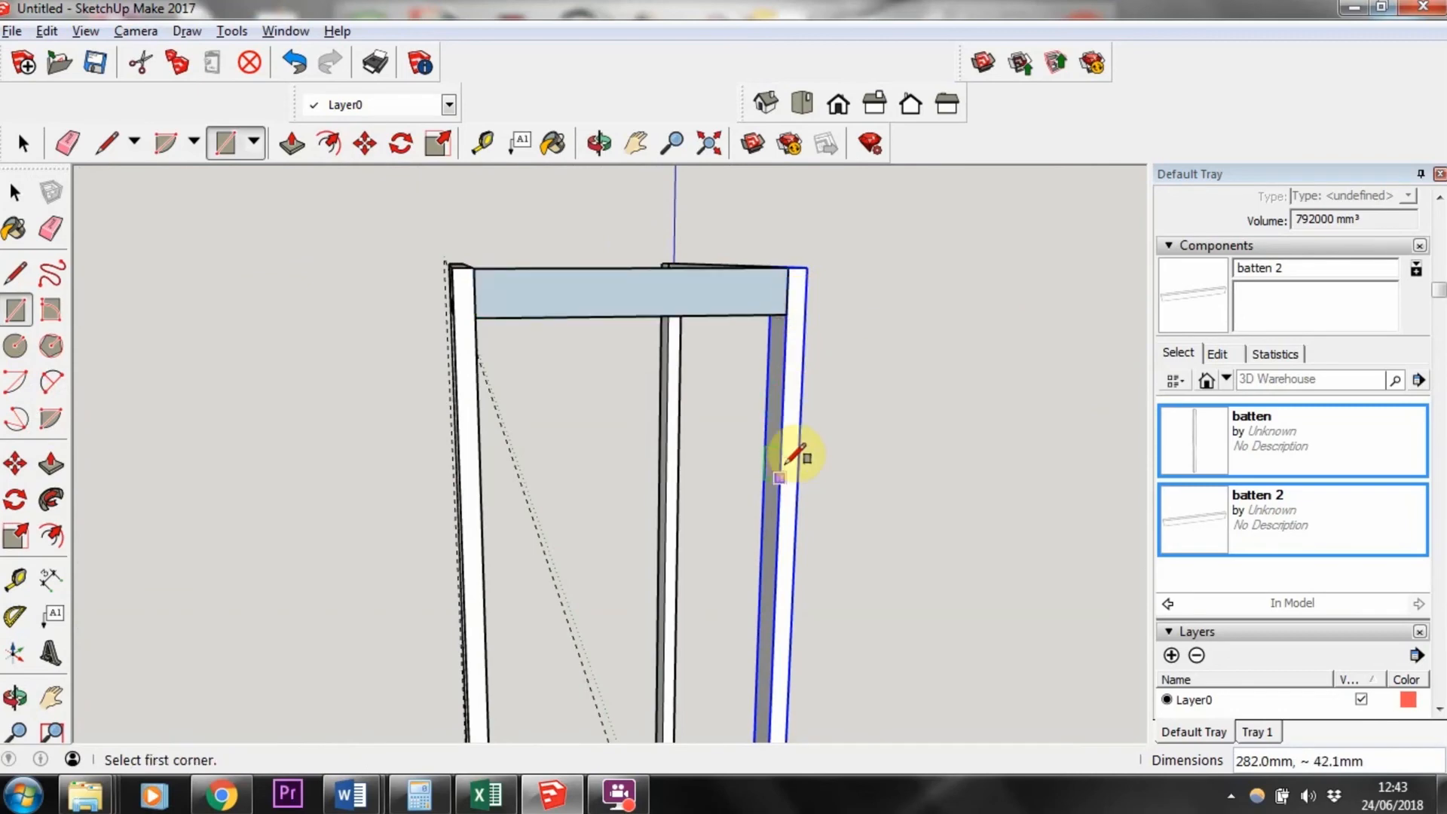
pyautogui.write('44')
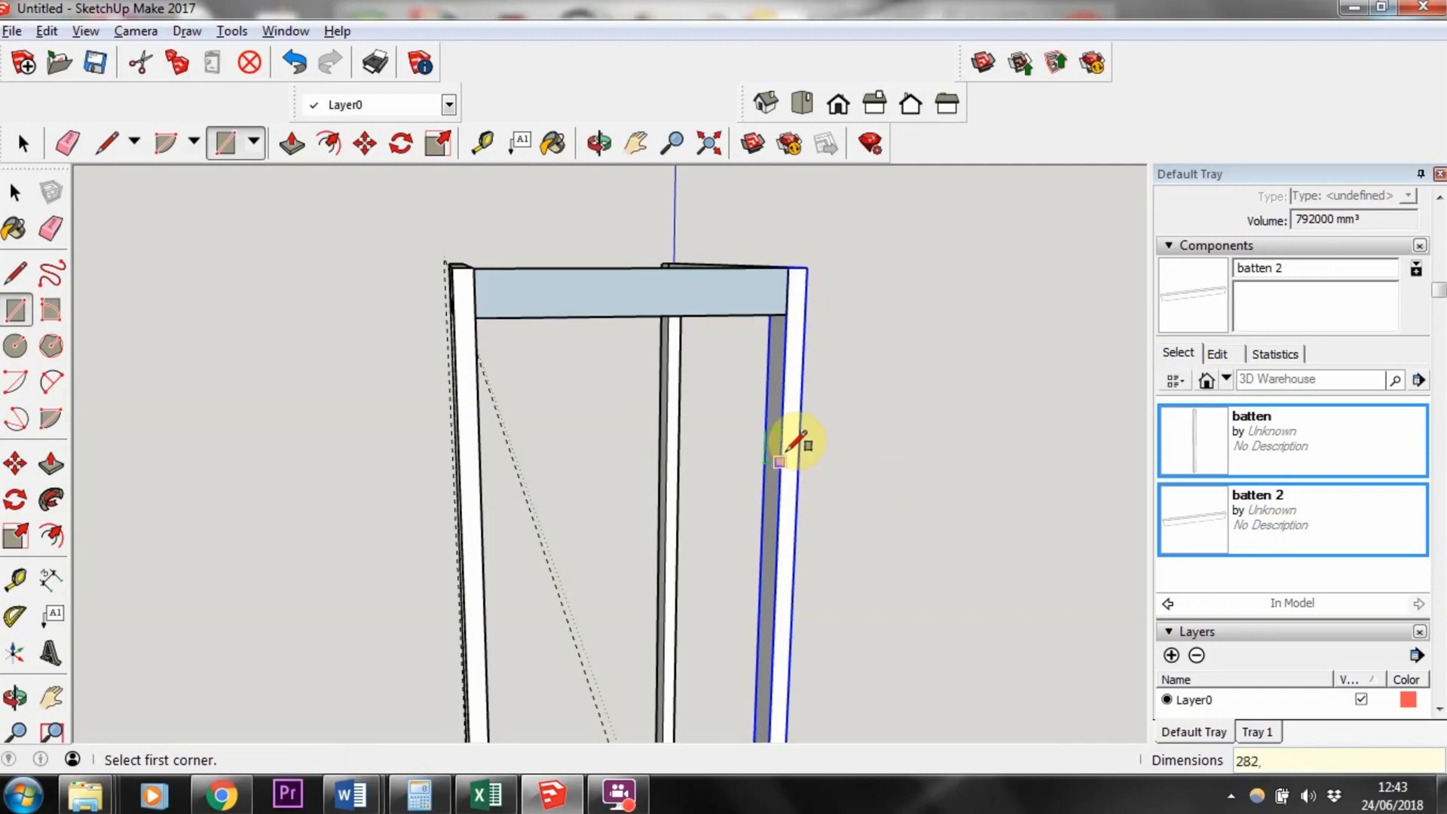
# Step: Push/pull the rectangle 18 mm to form a side crossbar
pyautogui.moveTo(565, 307); pyautogui.dragTo(581, 443, button='middle')
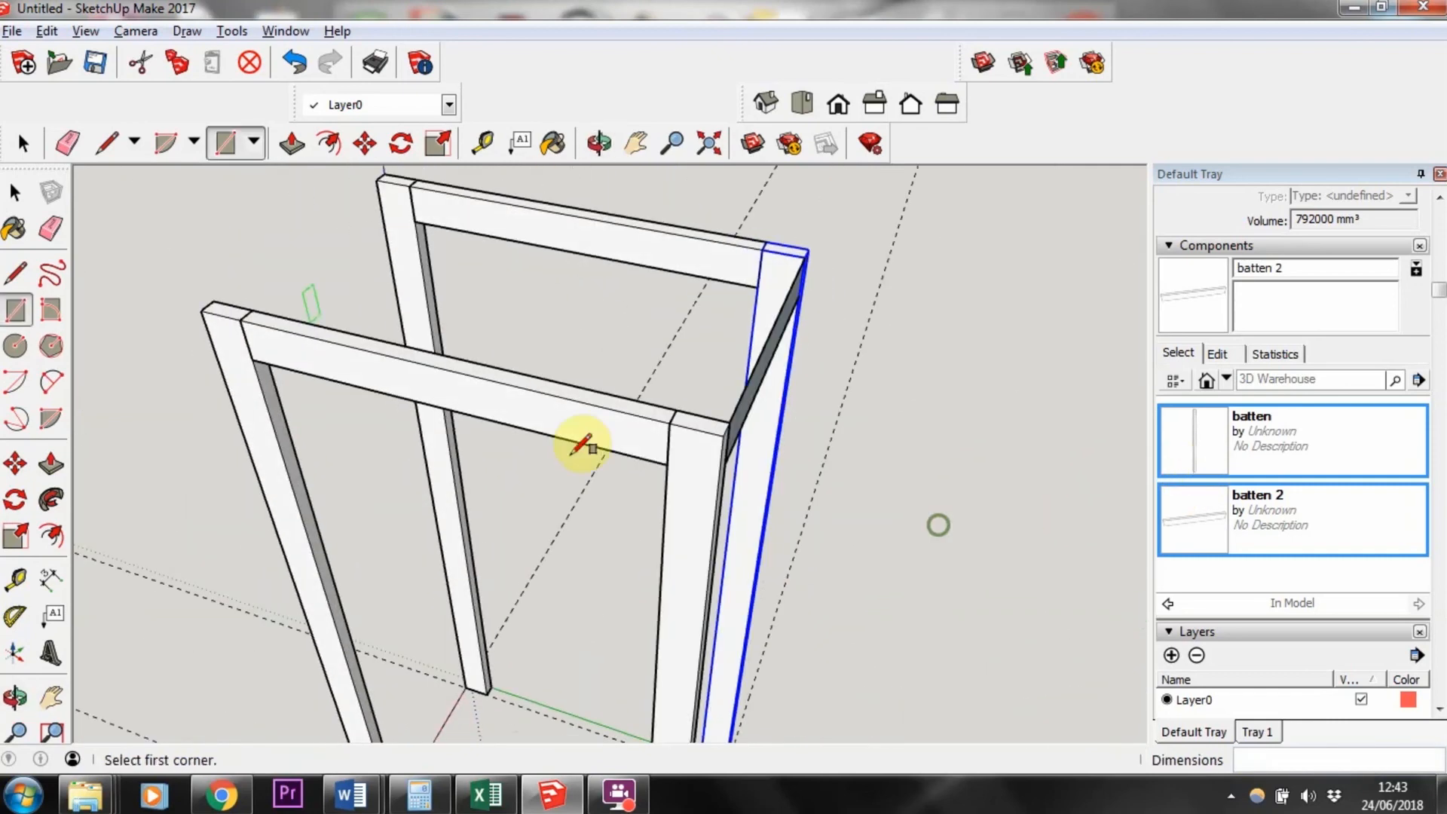
pyautogui.click(51, 466)
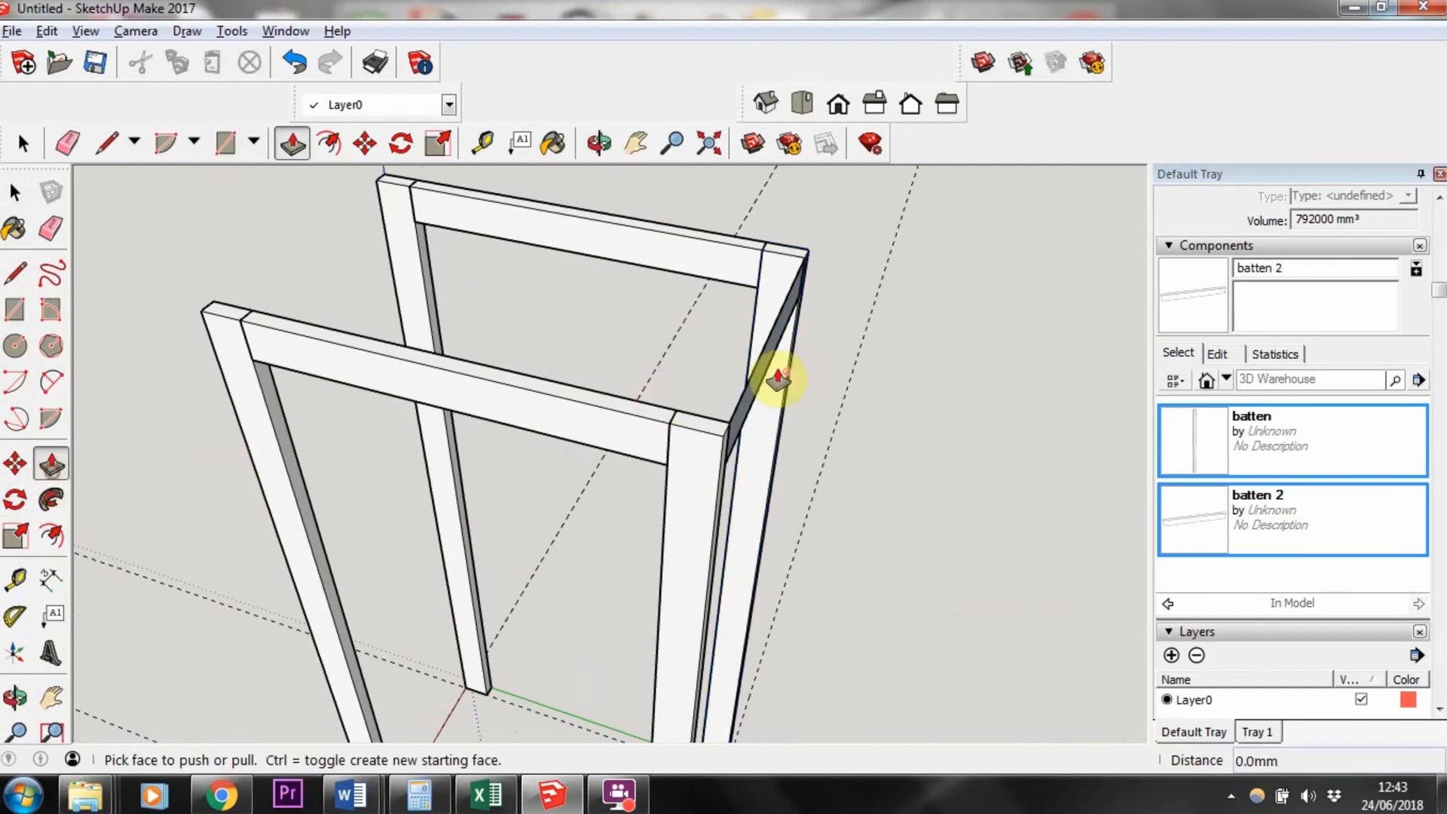
pyautogui.moveTo(766, 367); pyautogui.dragTo(746, 370)
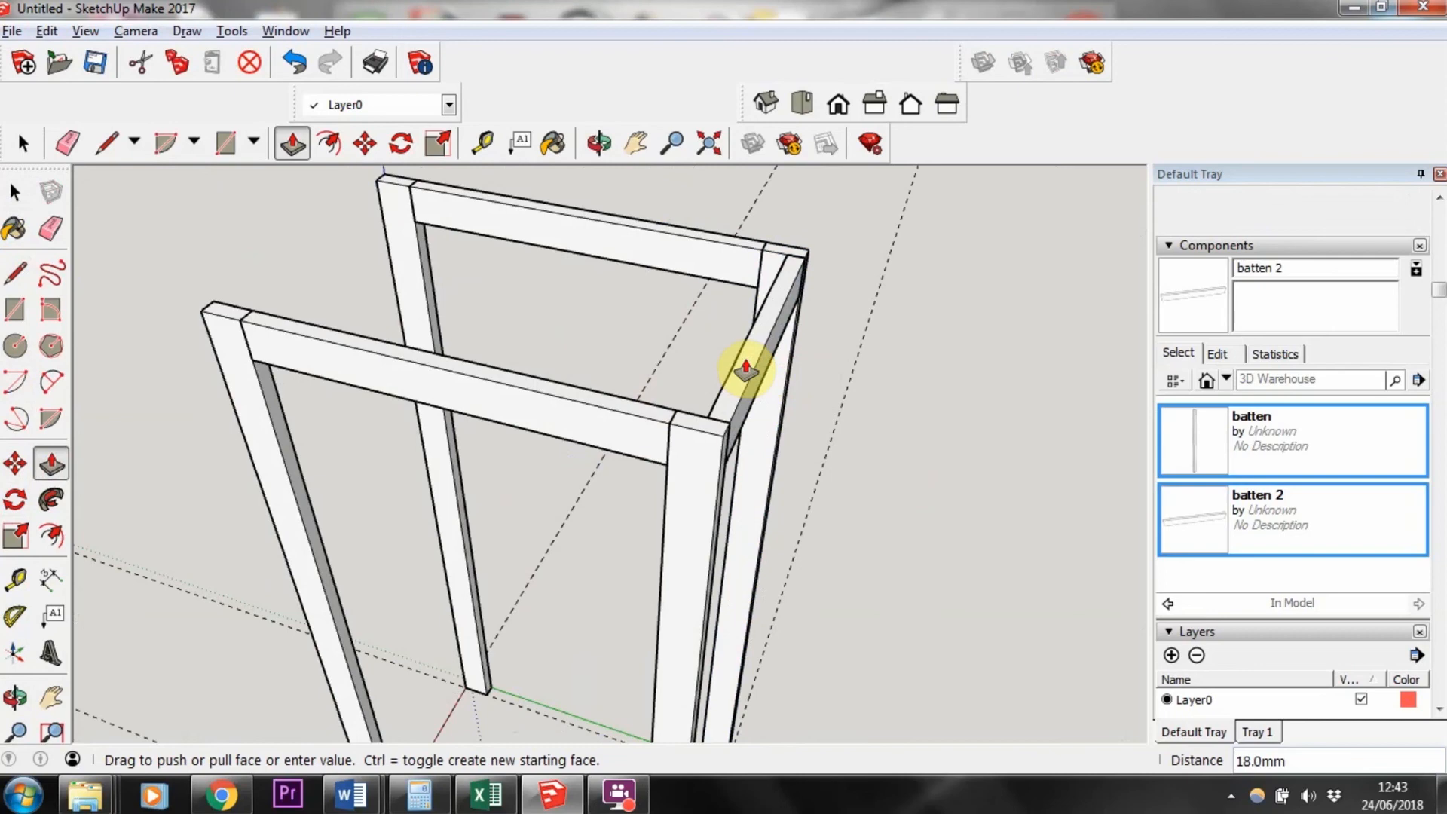
pyautogui.click(15, 193)
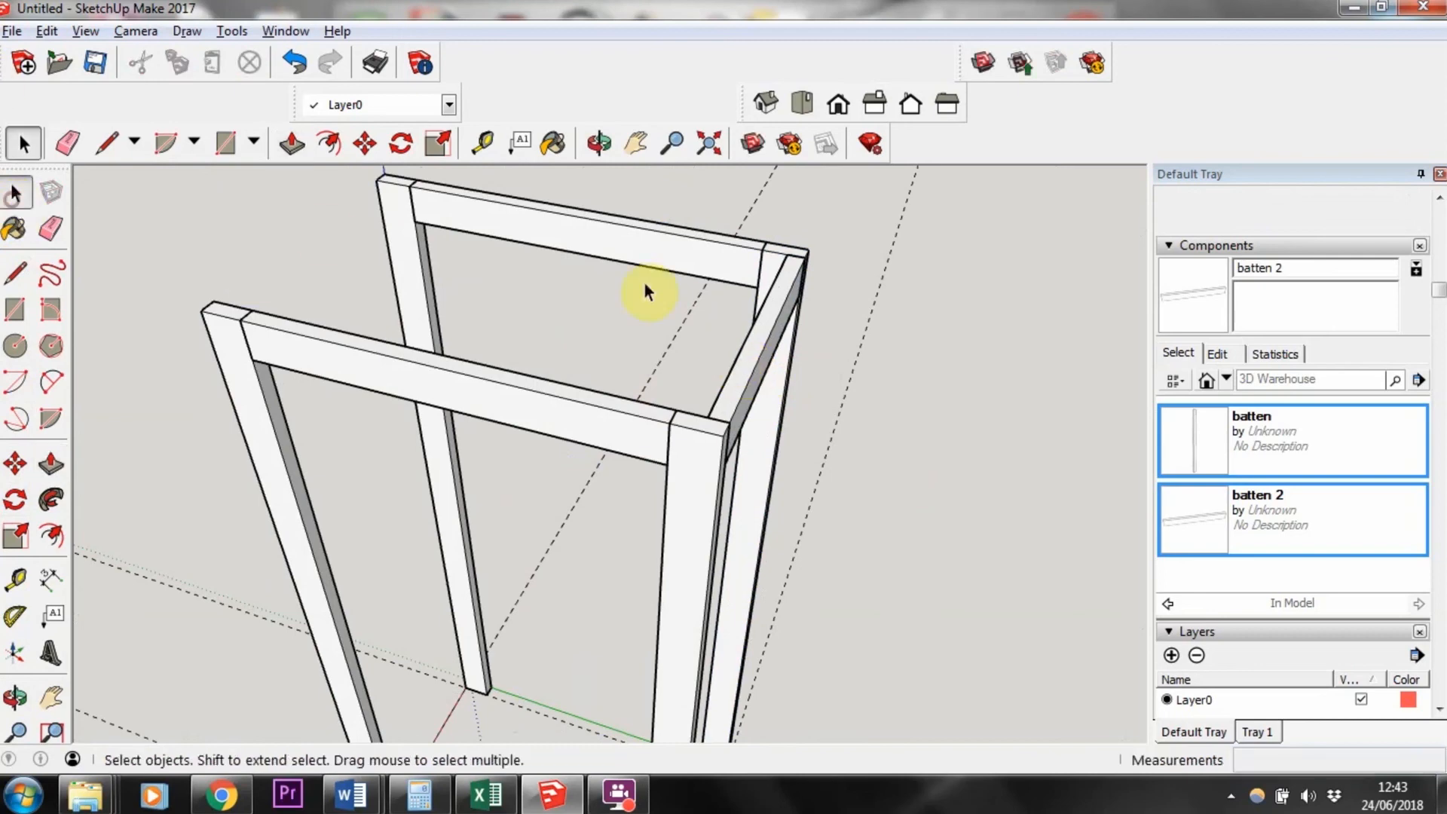
# Step: Select all connected geometry of the side crossbar and make it a component named batten 3
pyautogui.rightClick(761, 329)
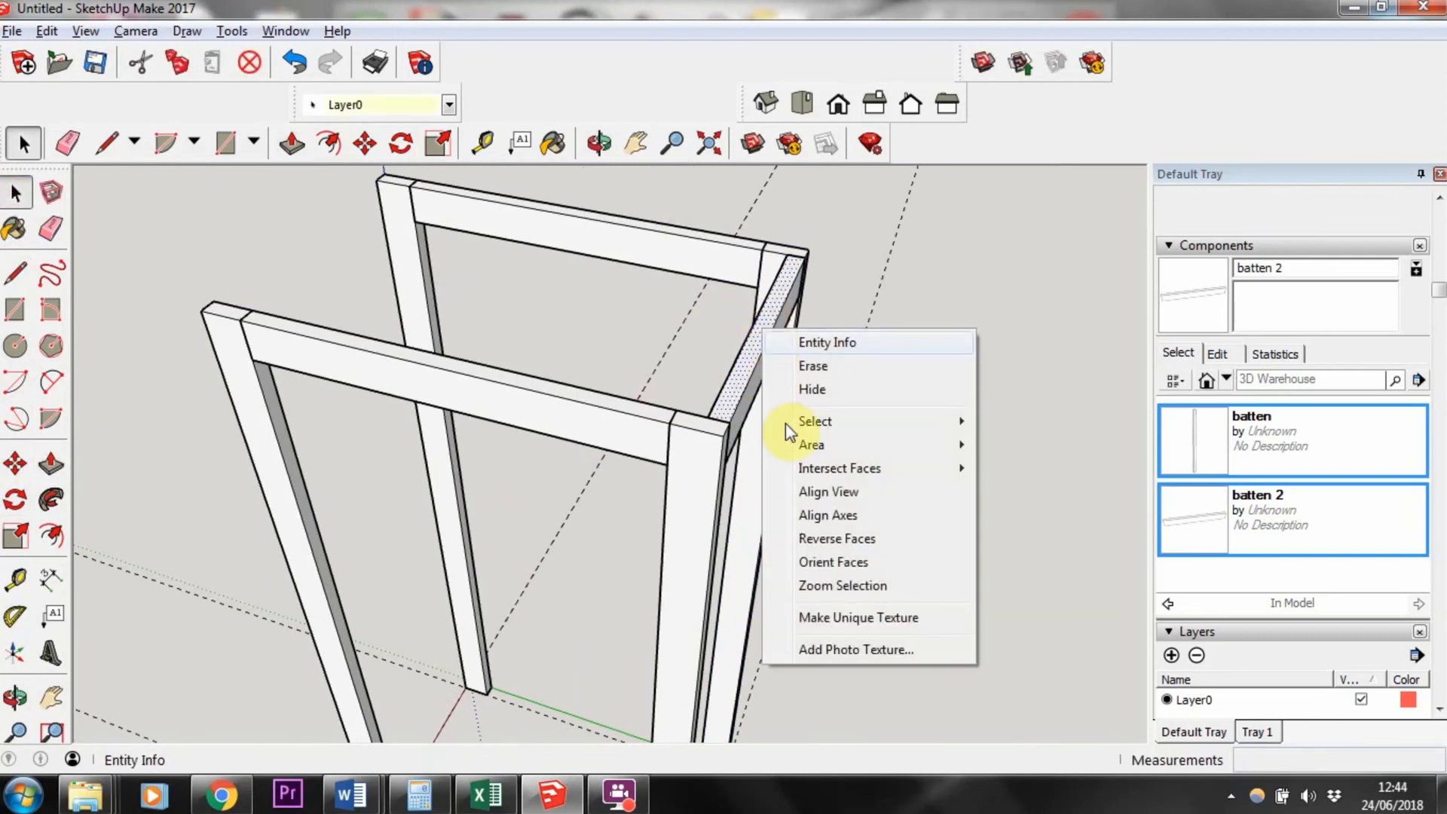
pyautogui.moveTo(788, 426)
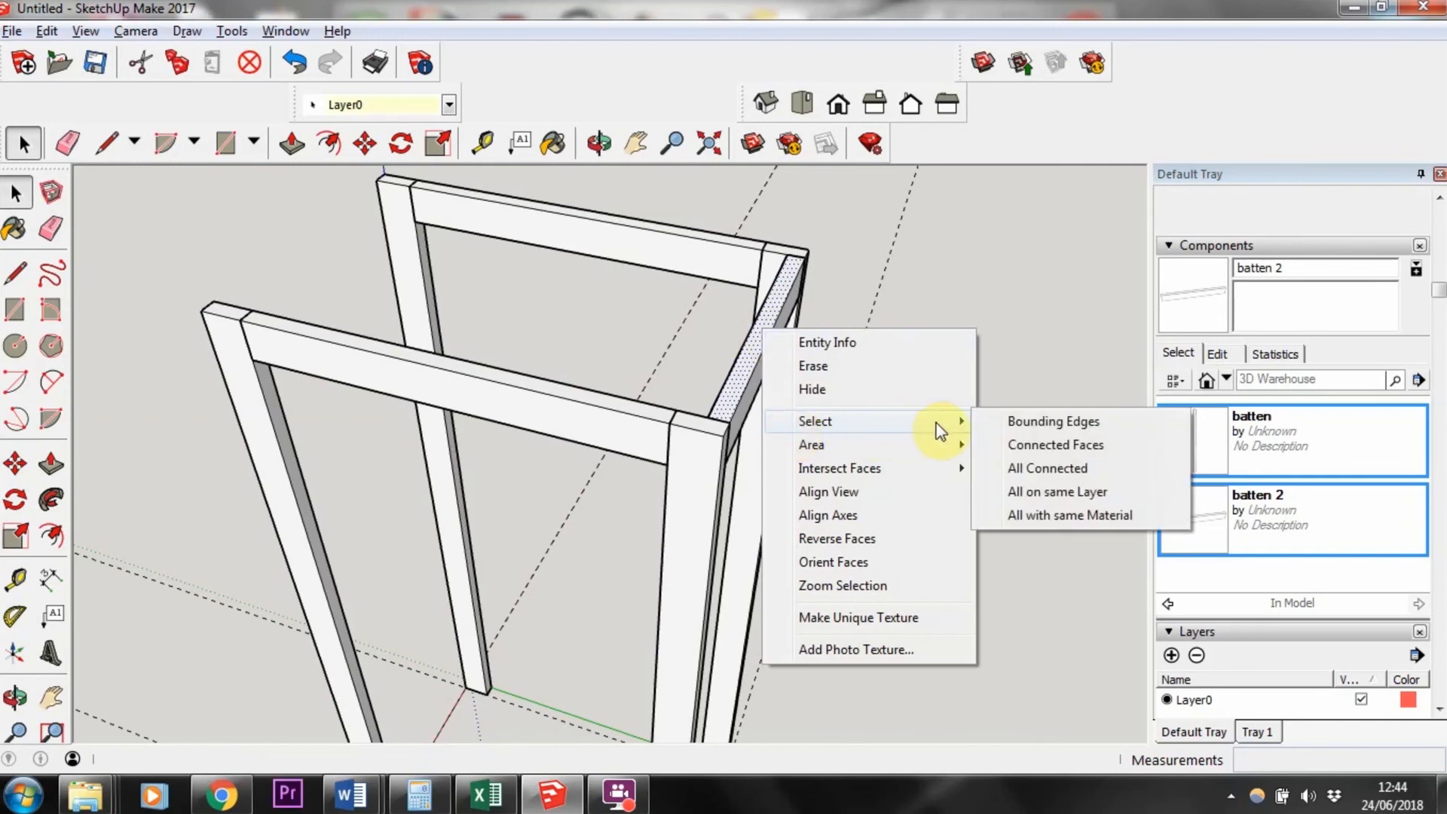
pyautogui.click(1029, 467)
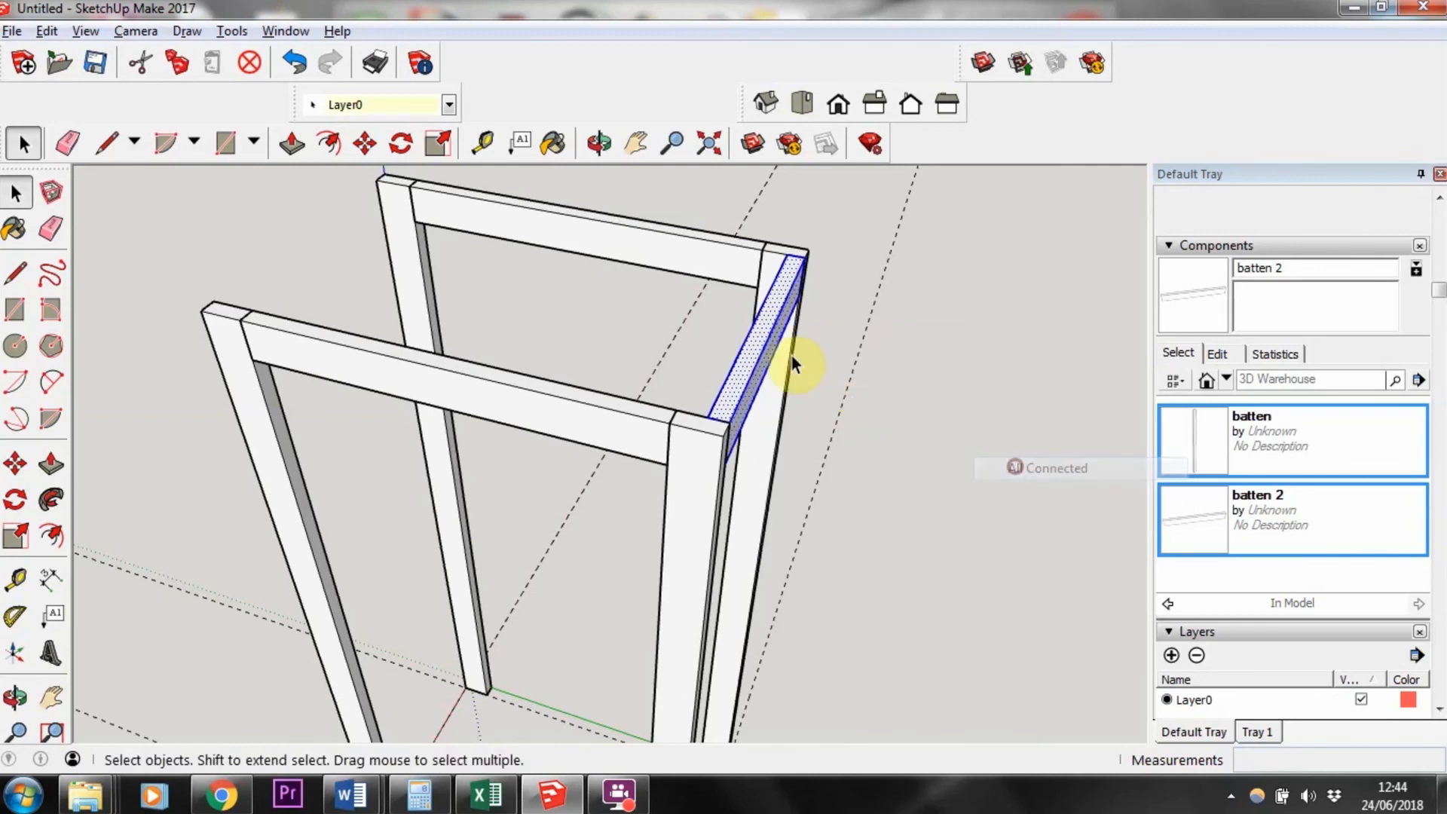
pyautogui.rightClick(748, 361)
pyautogui.click(789, 528)
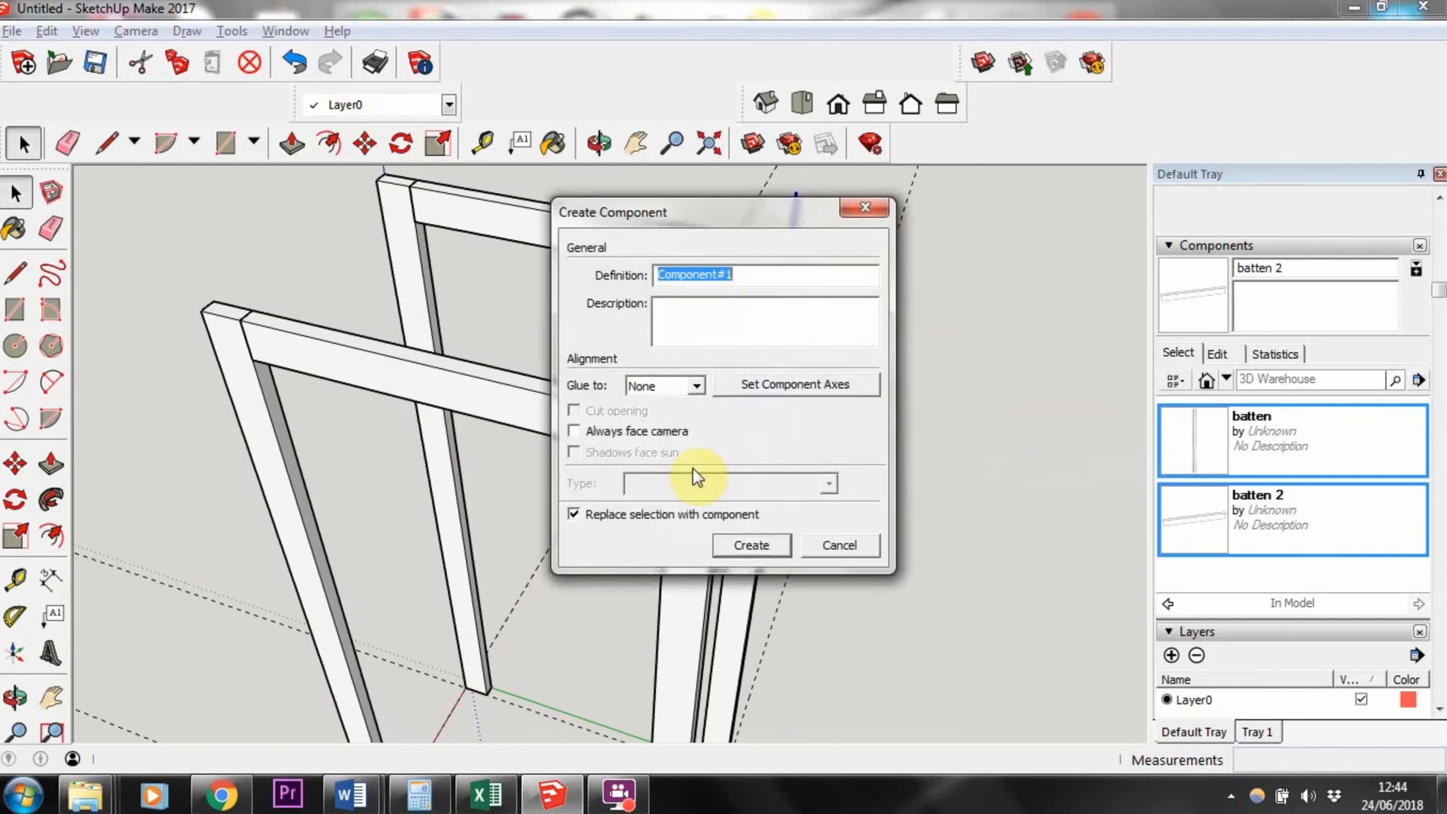
pyautogui.write('batten 3')
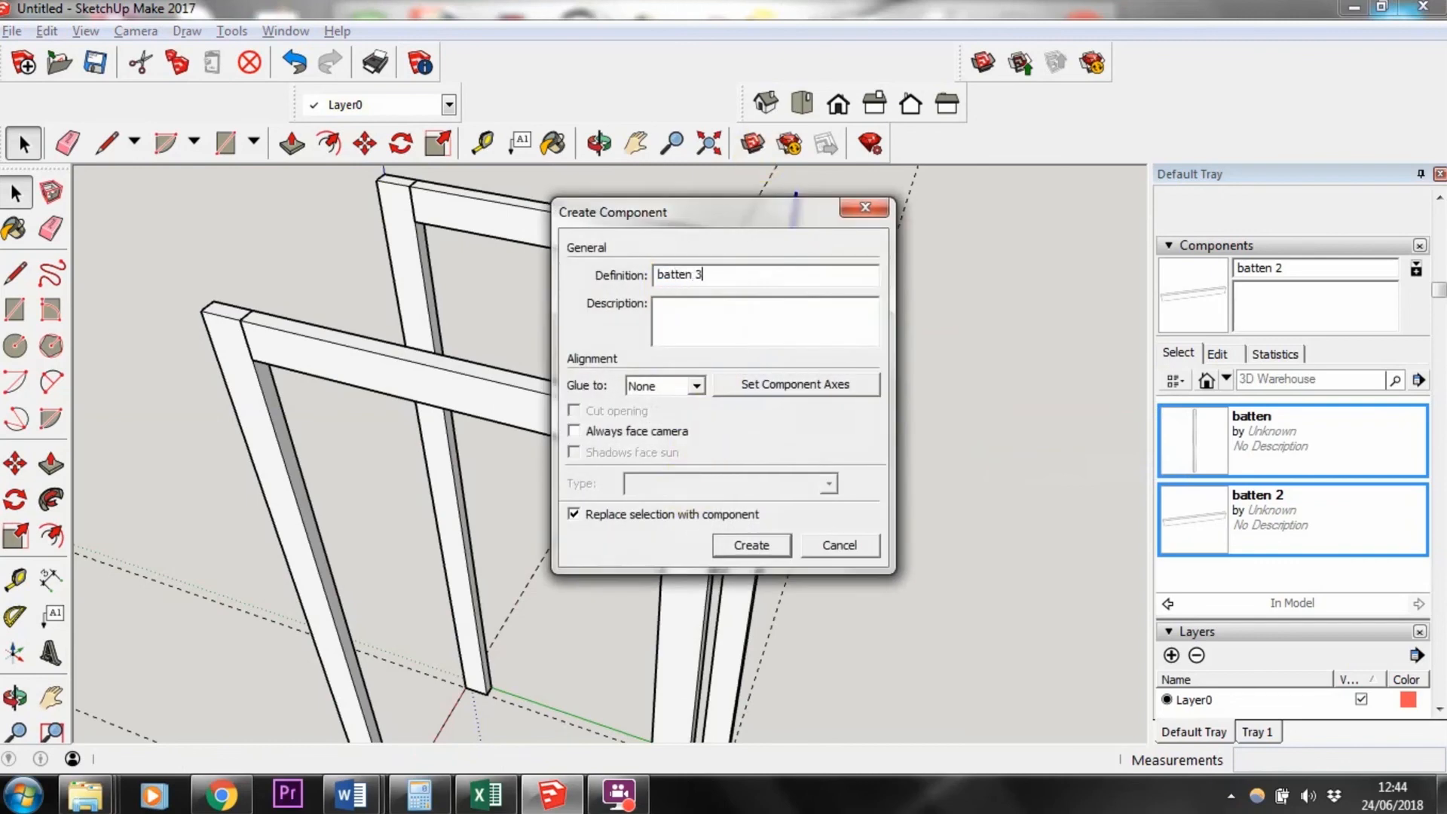
pyautogui.press('Return')
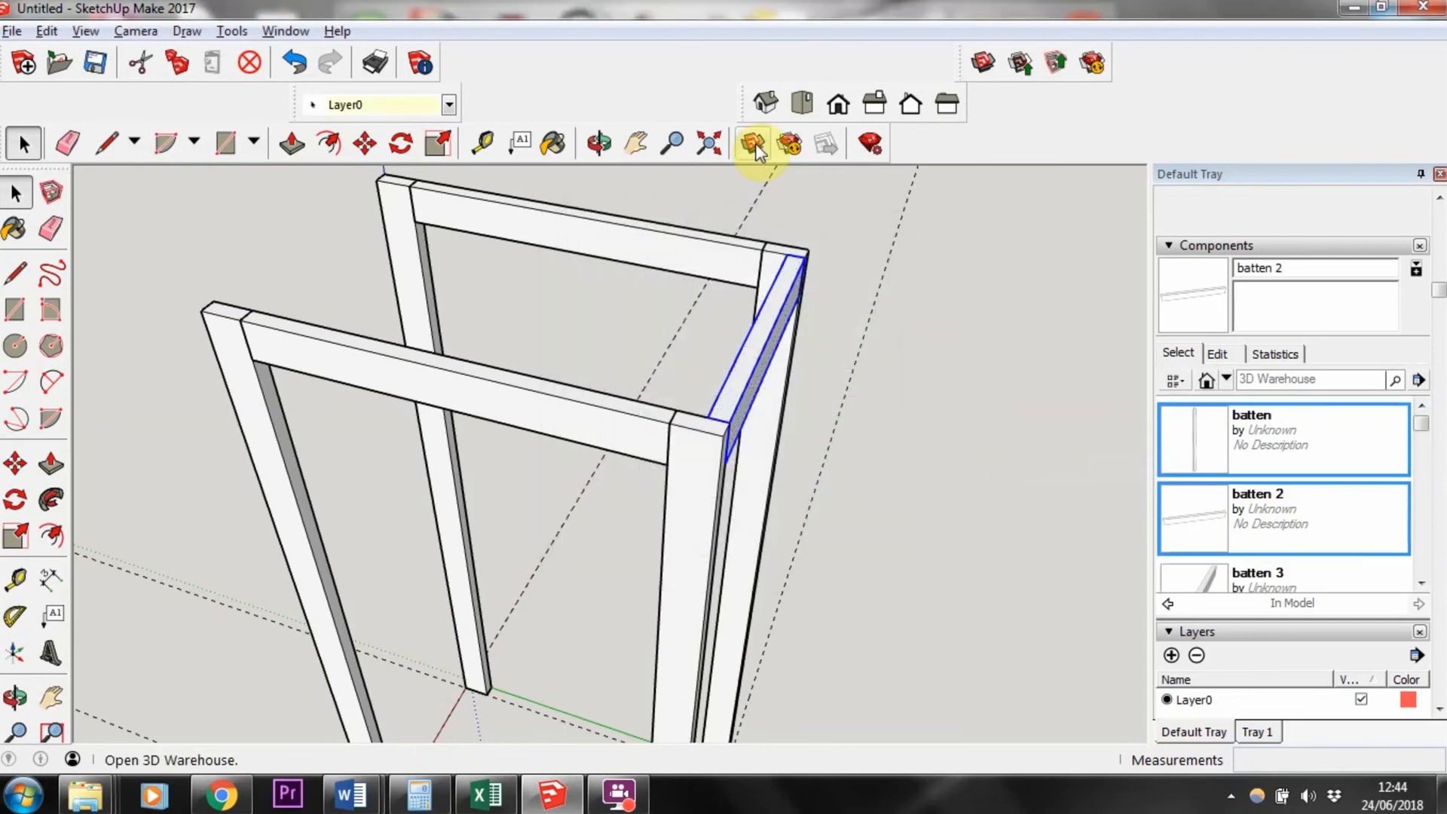
# Step: Place a batten 3 instance across the opposite side's batten tops and move its corner 44 mm into alignment
pyautogui.click(1282, 576)
pyautogui.scroll(3, 352, 260)
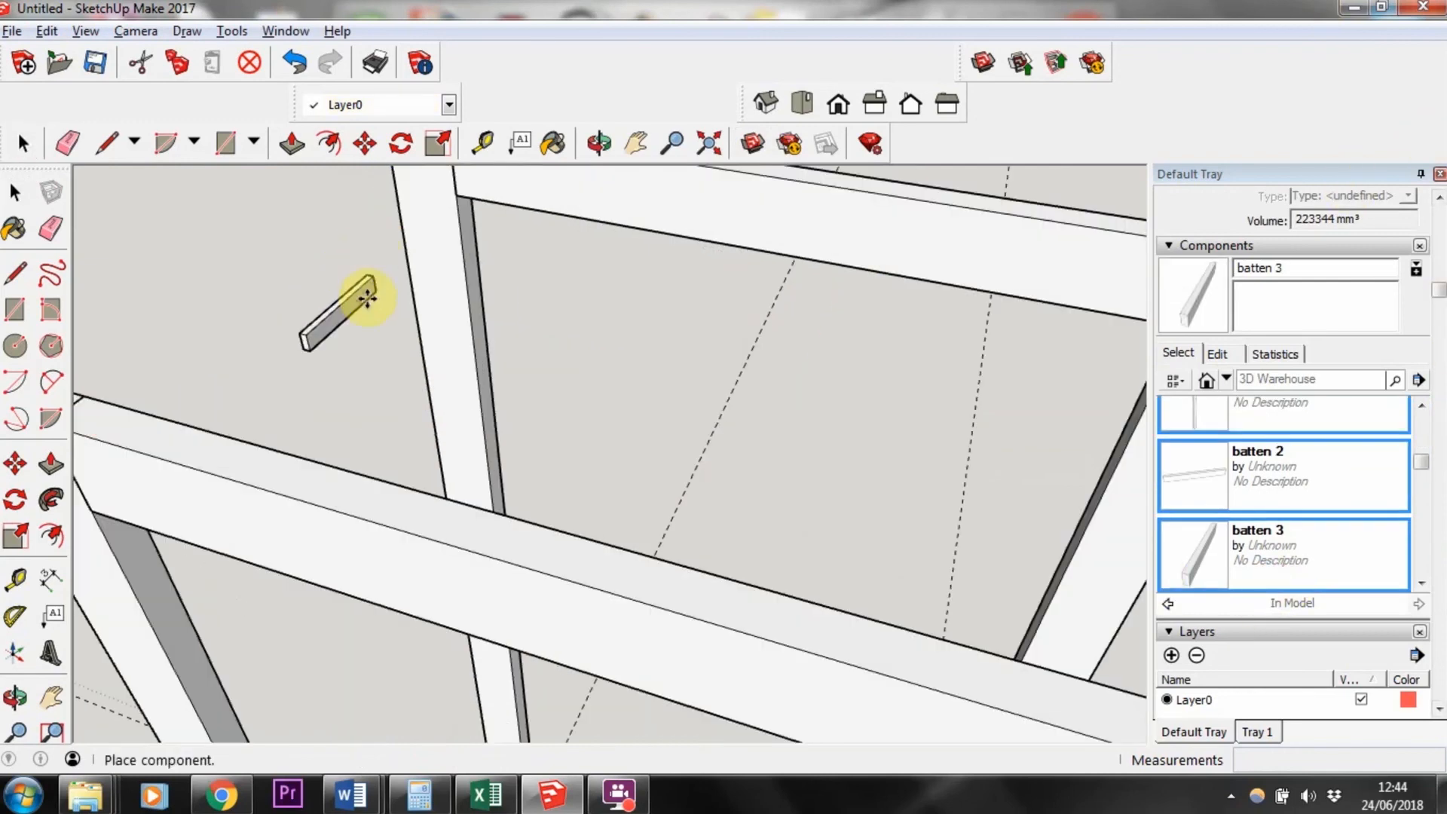
pyautogui.scroll(-4, 213, 453)
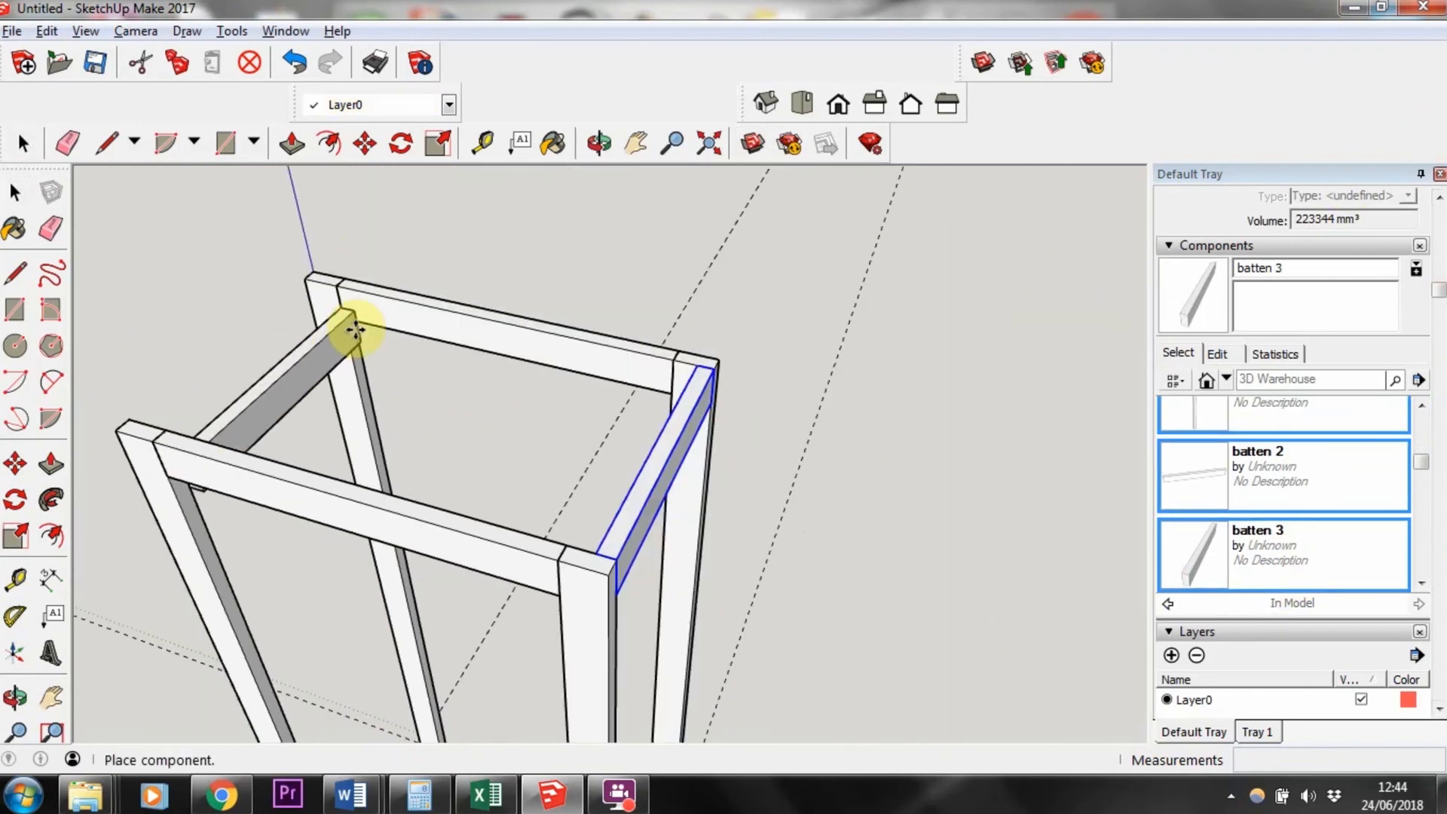
pyautogui.click(332, 307)
pyautogui.scroll(3, 329, 302)
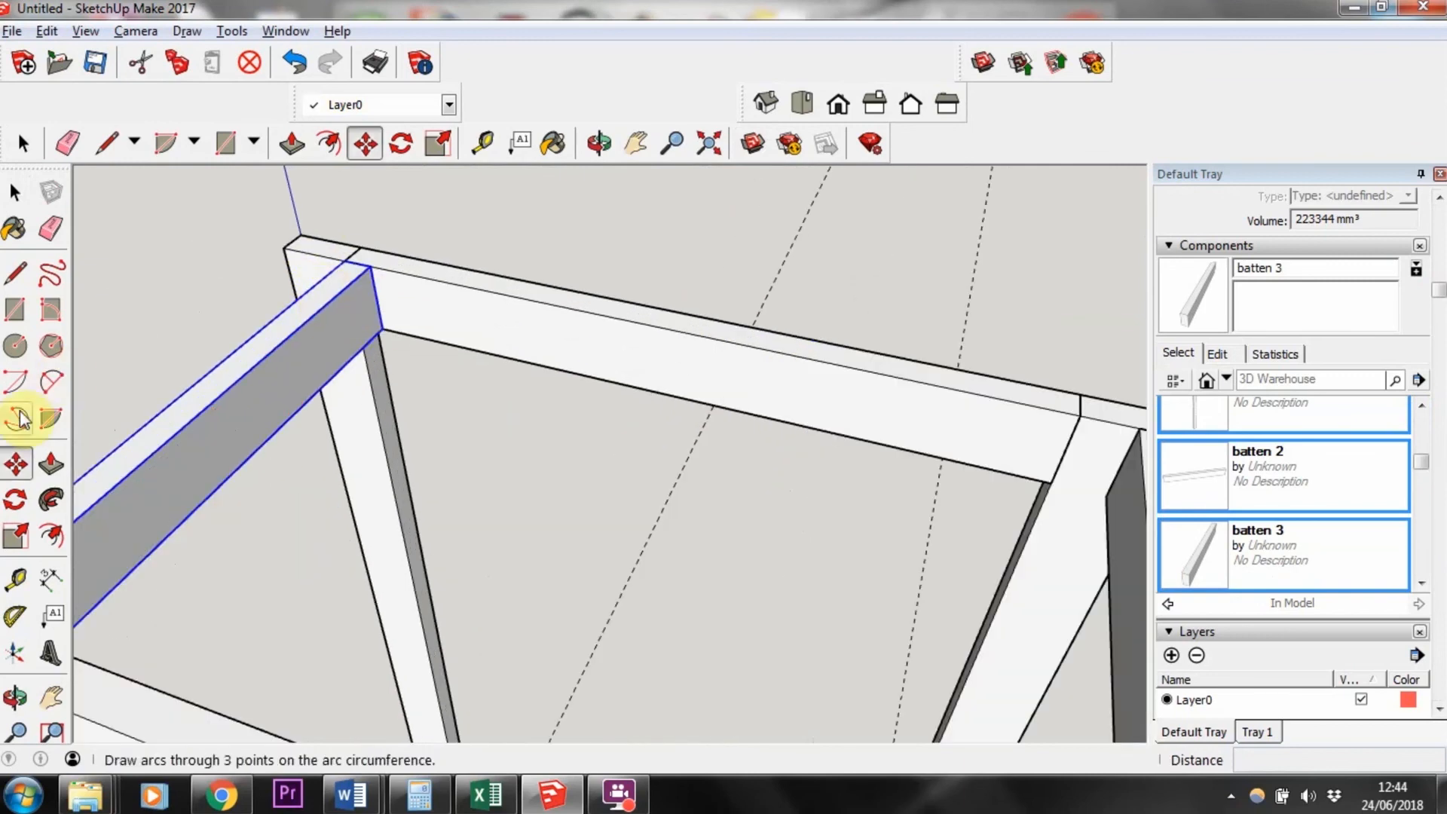
pyautogui.click(339, 269)
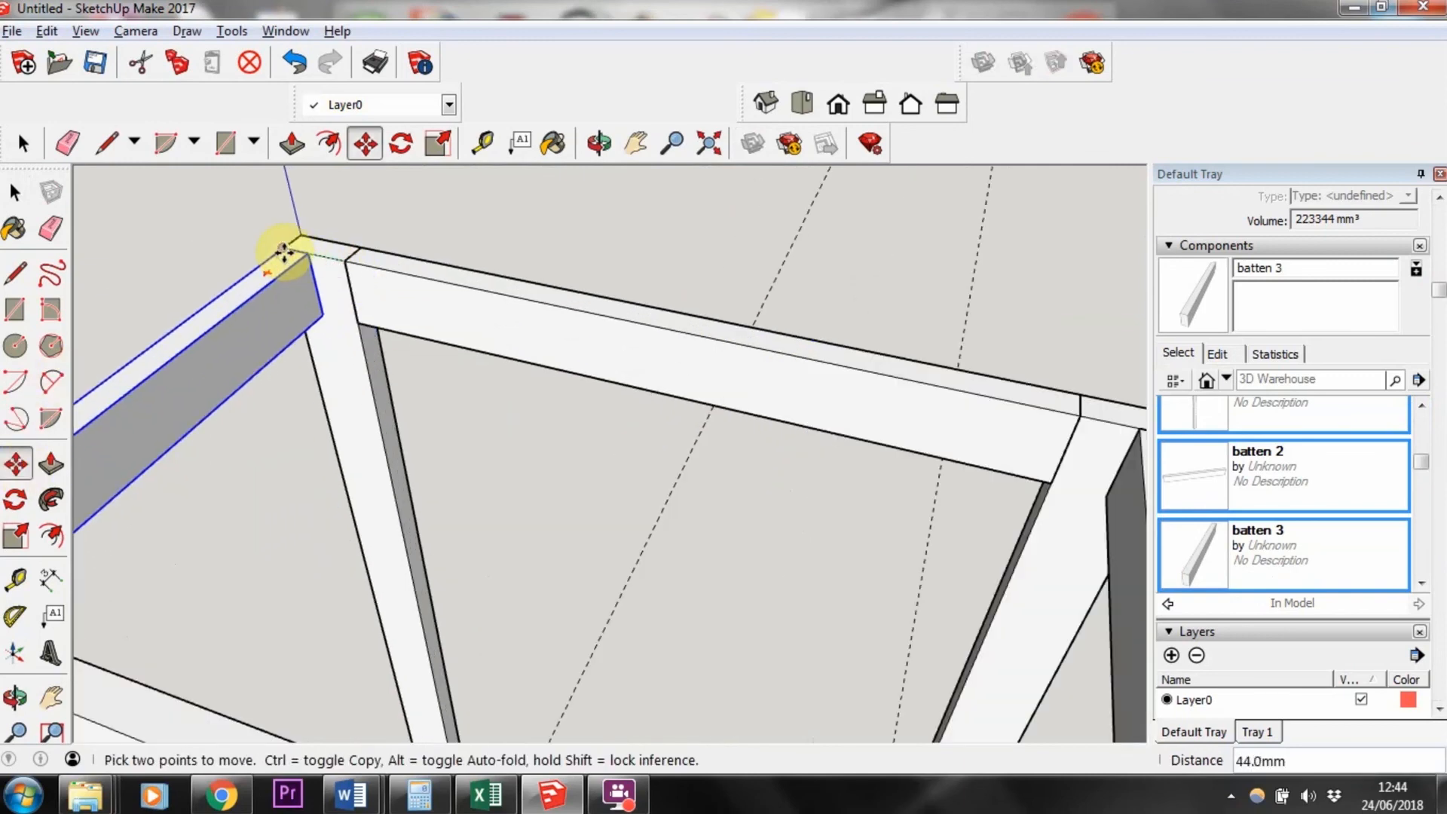
pyautogui.click(284, 244)
pyautogui.scroll(-5, 462, 382)
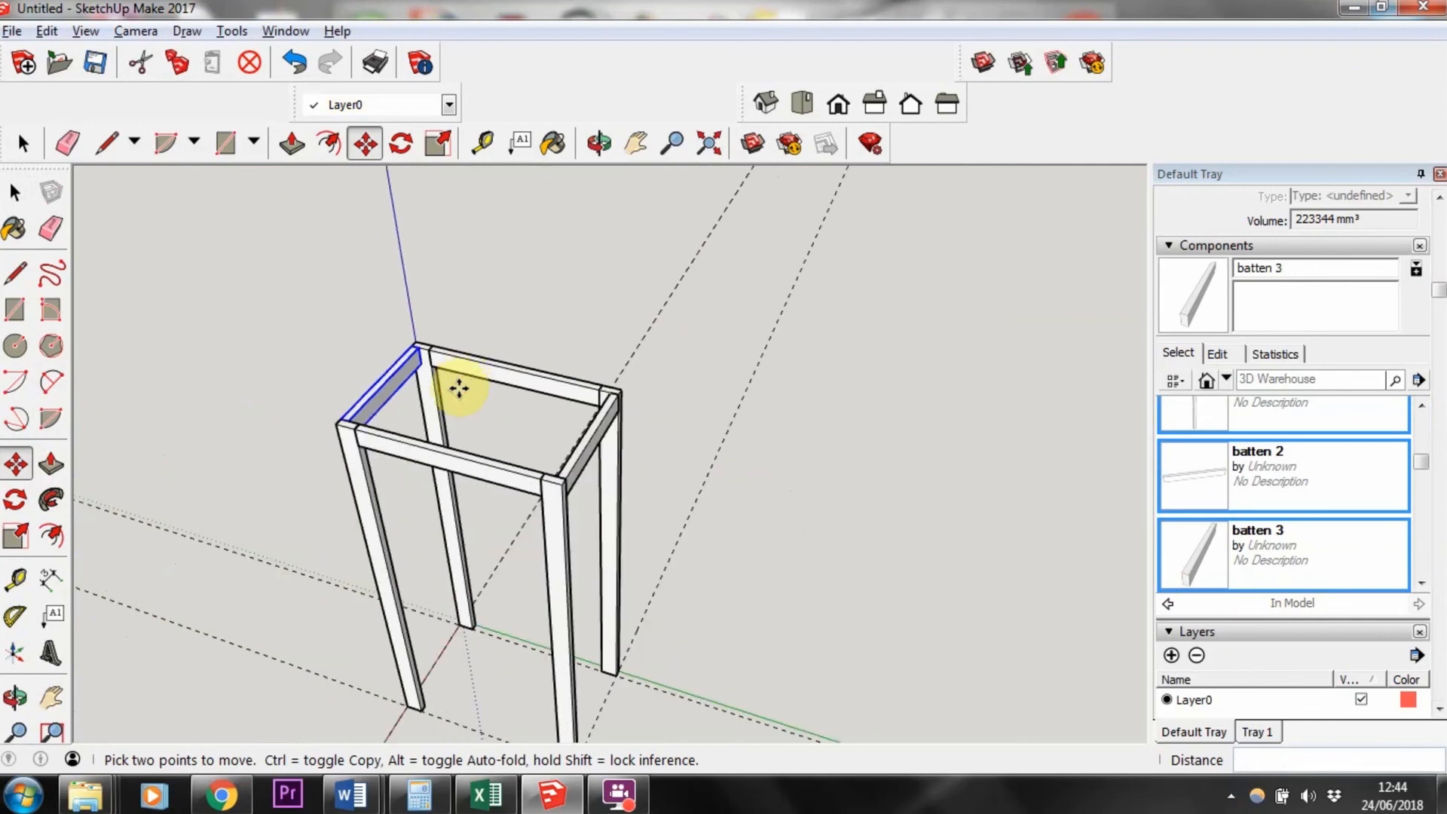
pyautogui.moveTo(462, 381); pyautogui.dragTo(589, 400, button='middle')
pyautogui.moveTo(589, 400); pyautogui.dragTo(944, 261)
pyautogui.moveTo(943, 261); pyautogui.dragTo(425, 465, button='middle')
pyautogui.scroll(-2, 424, 465)
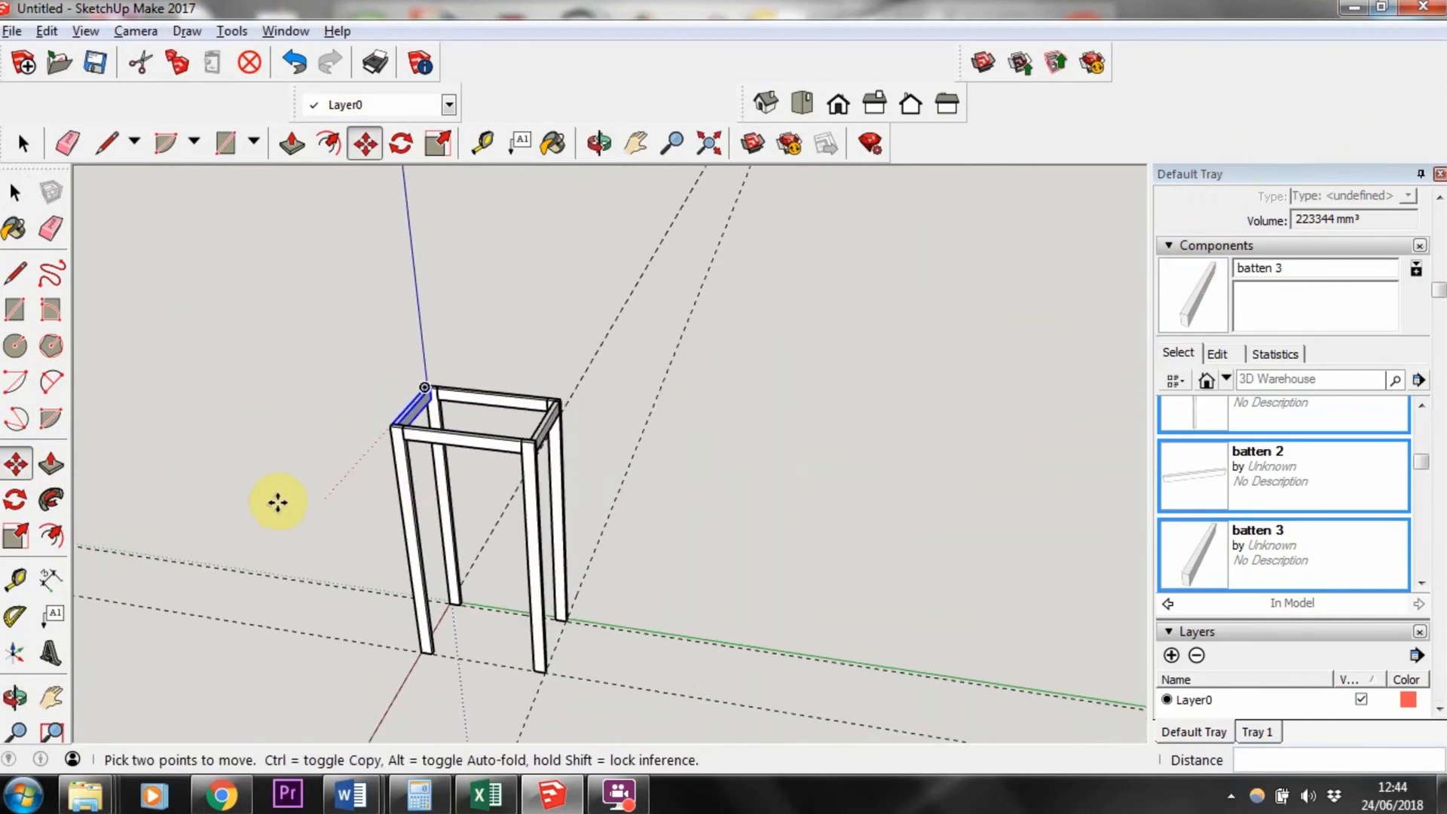
# Step: Draw a rectangle spanning the outer top corners of the leg frame, about 500 by 318 mm
pyautogui.click(15, 309)
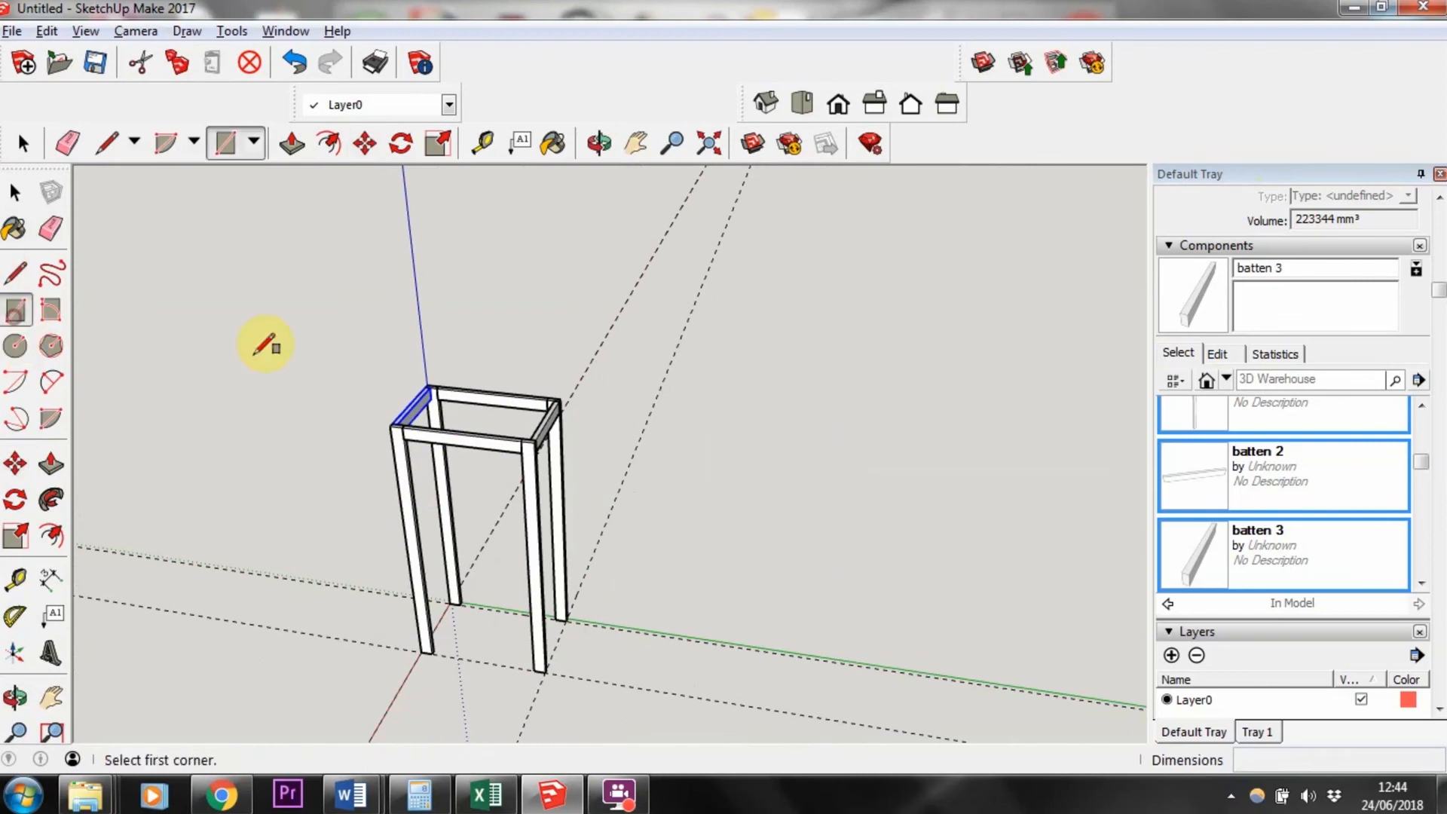
pyautogui.scroll(3, 418, 361)
pyautogui.scroll(2, 474, 398)
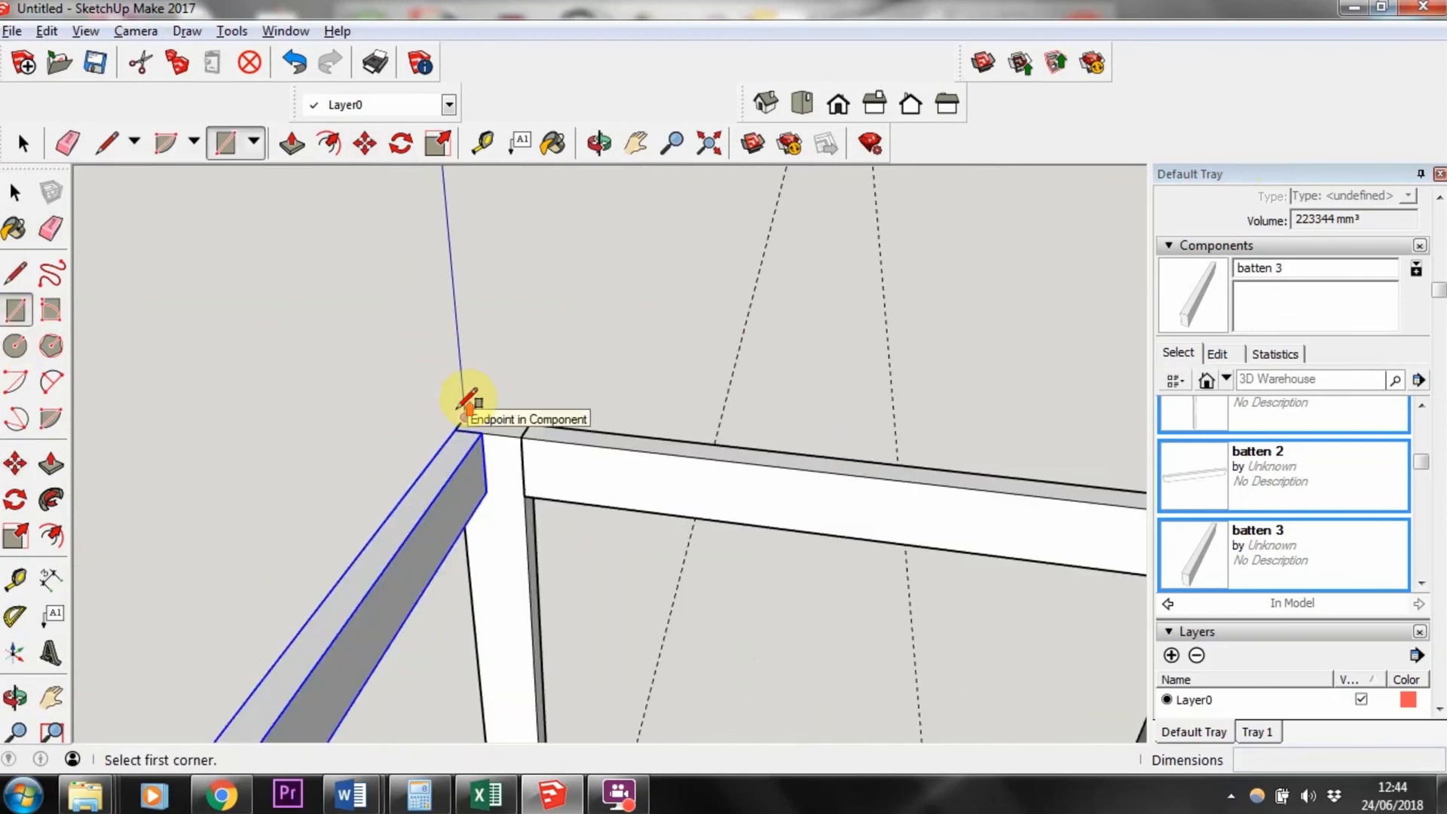
pyautogui.click(466, 417)
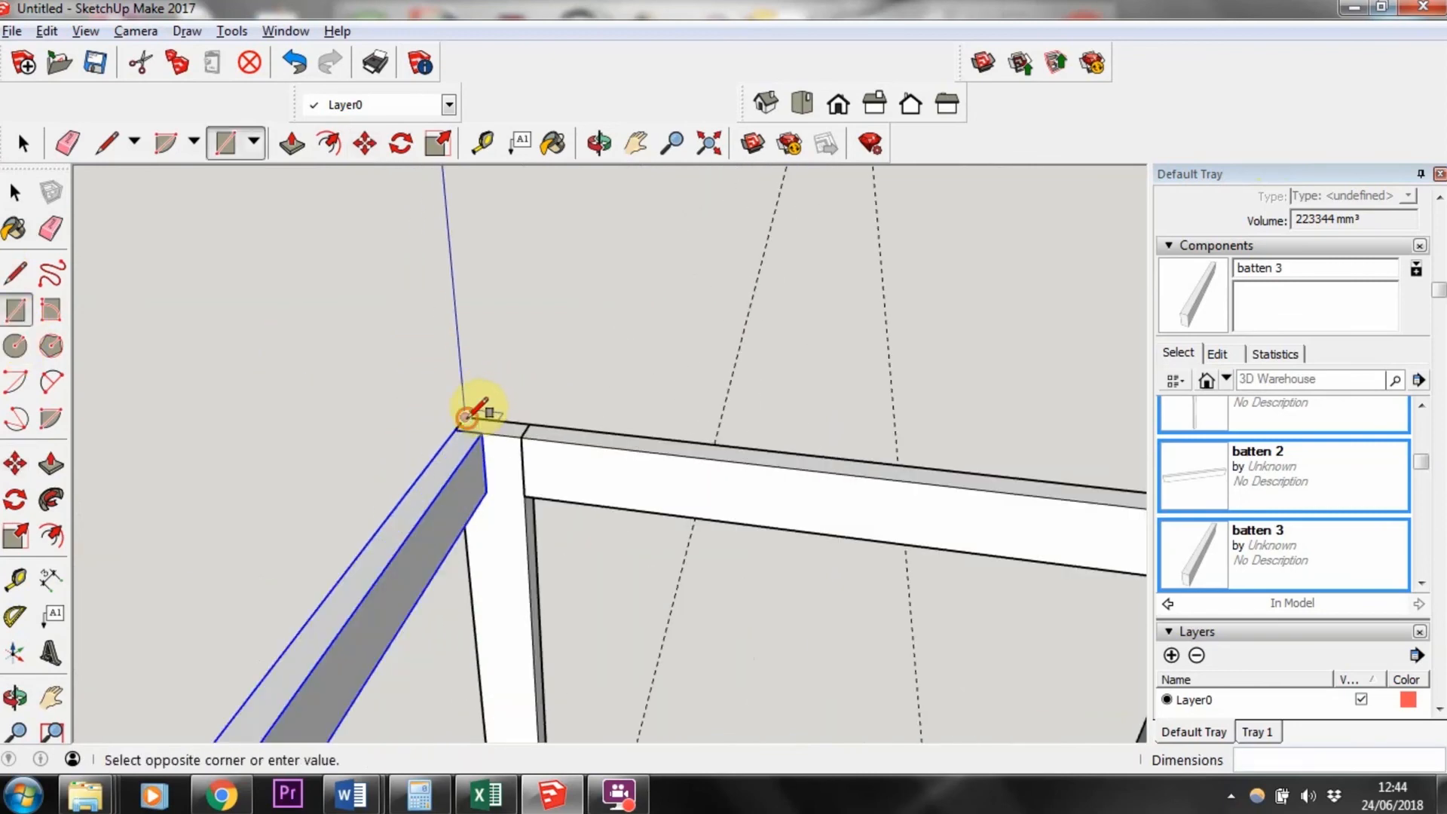
pyautogui.scroll(-3, 608, 472)
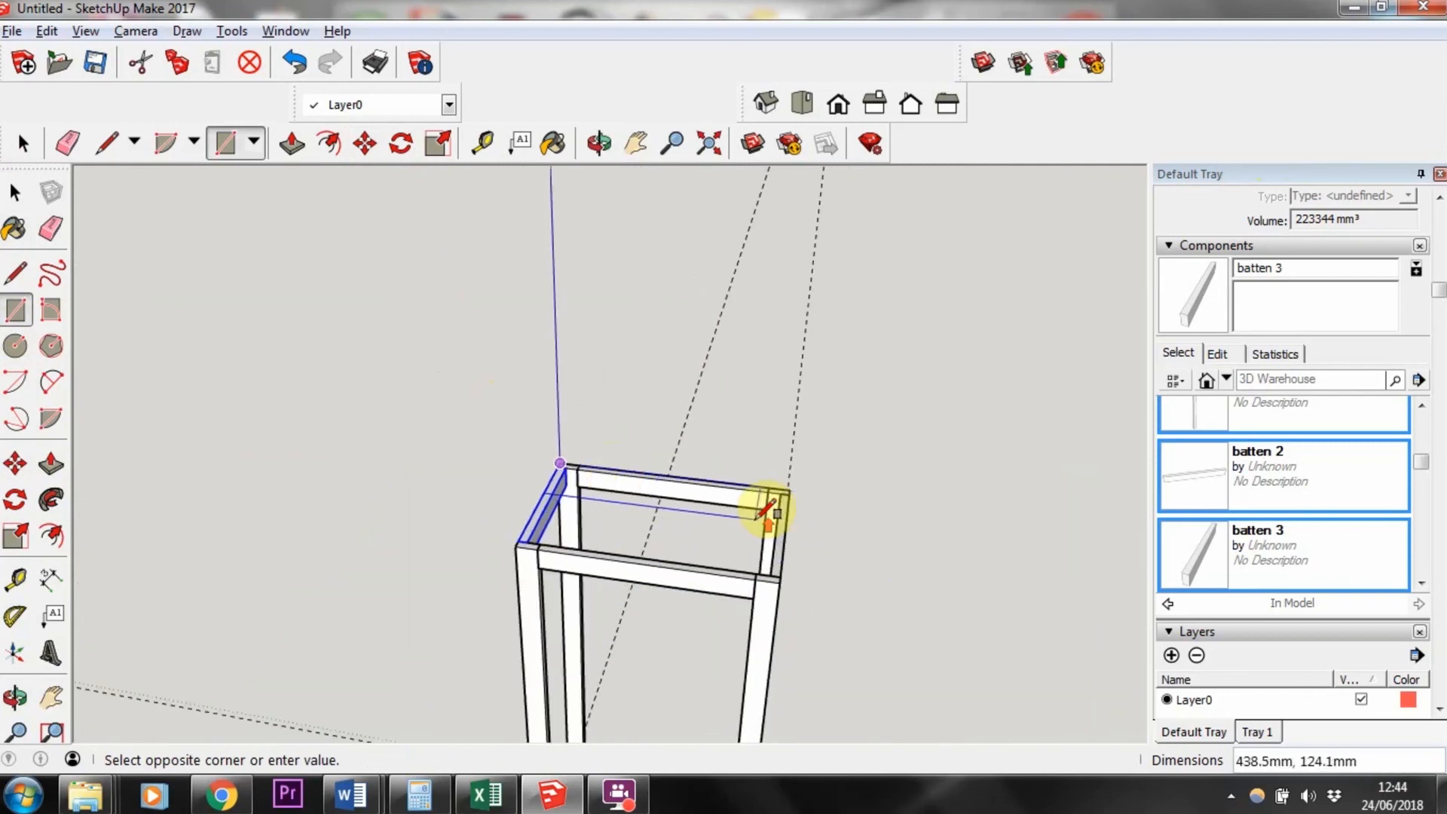
pyautogui.scroll(2, 766, 511)
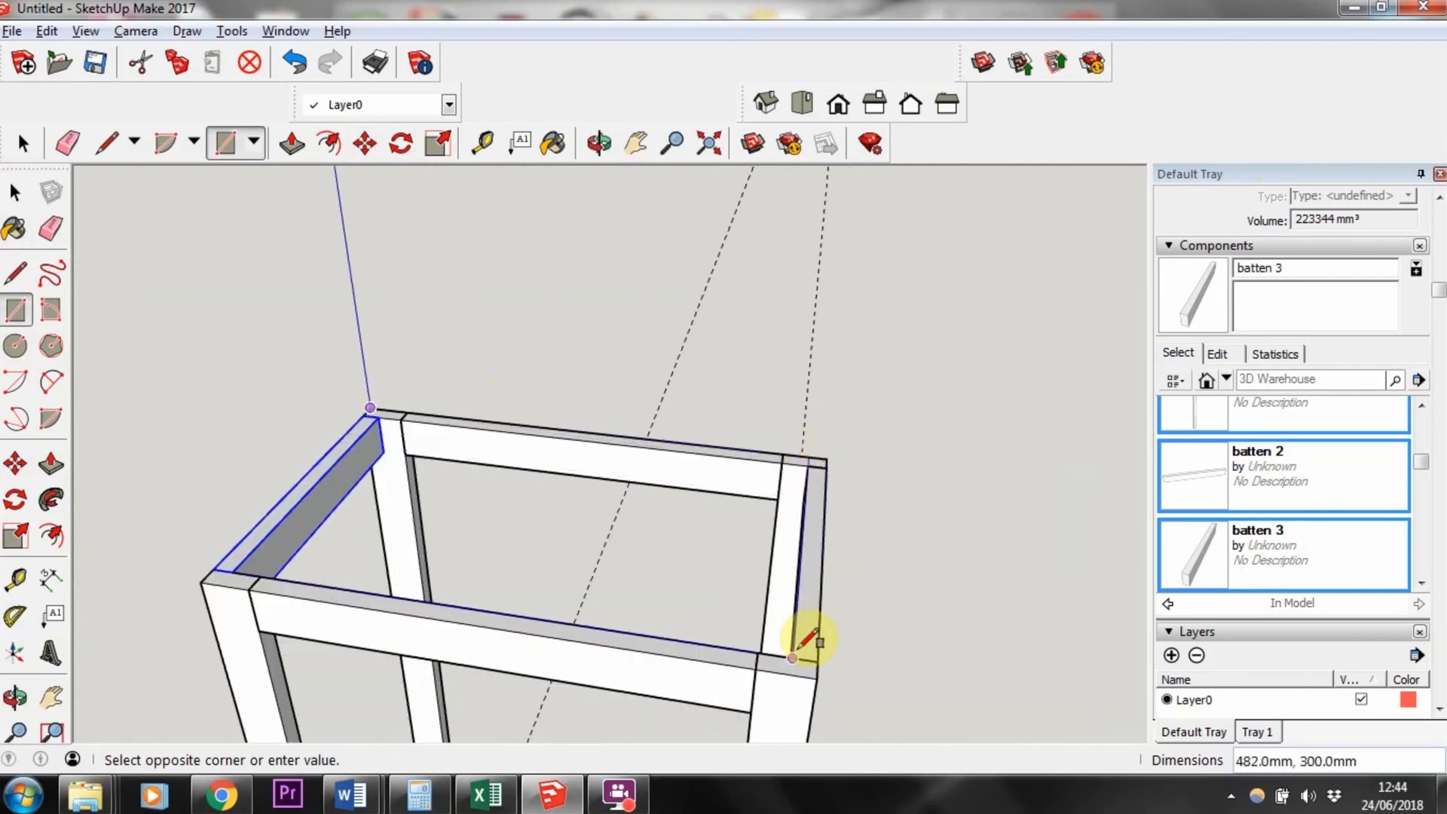
pyautogui.click(815, 674)
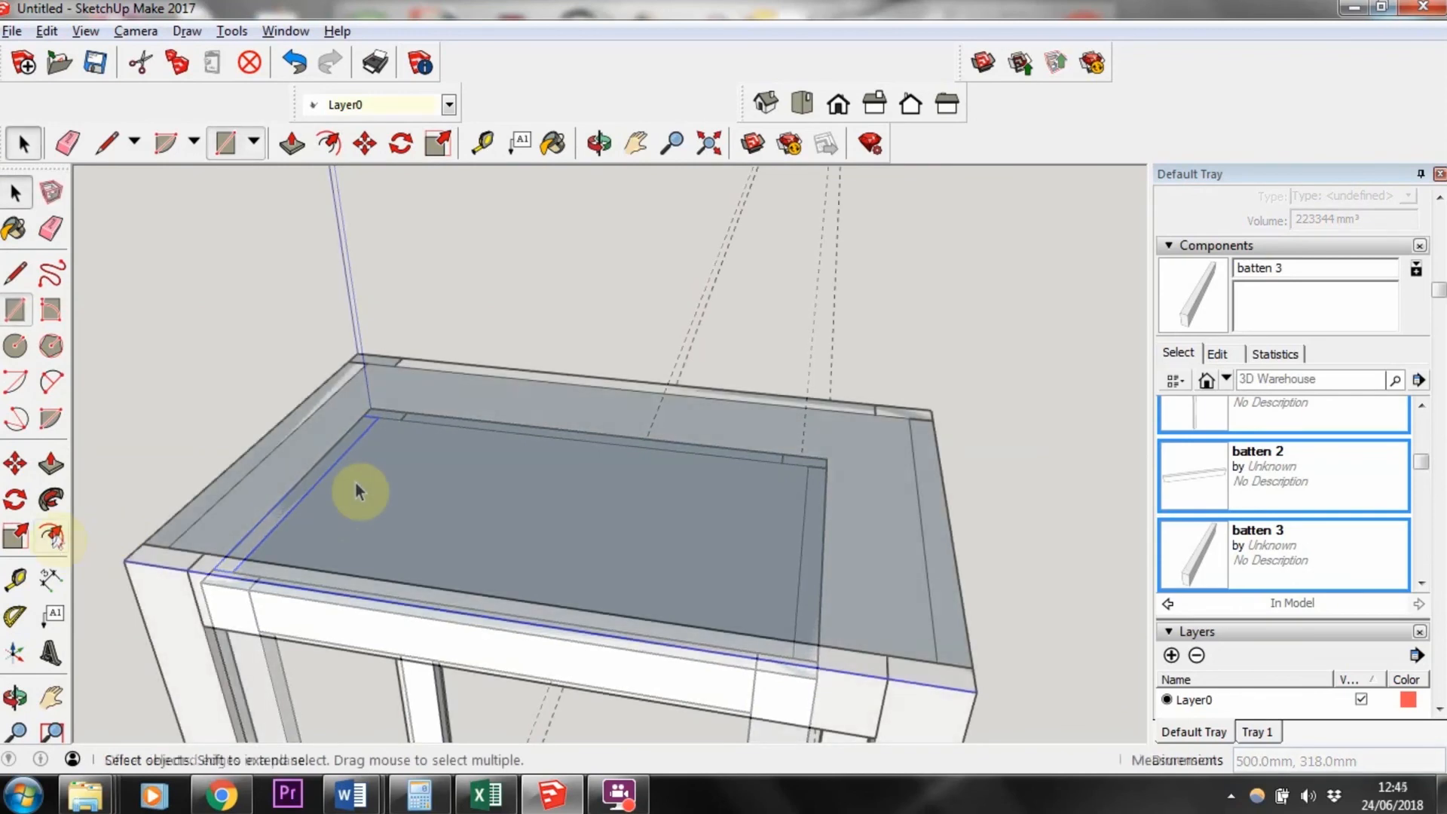
# Step: Offset the rectangle's bounding edges 20 mm outward and erase the original inner edges
pyautogui.click(355, 482)
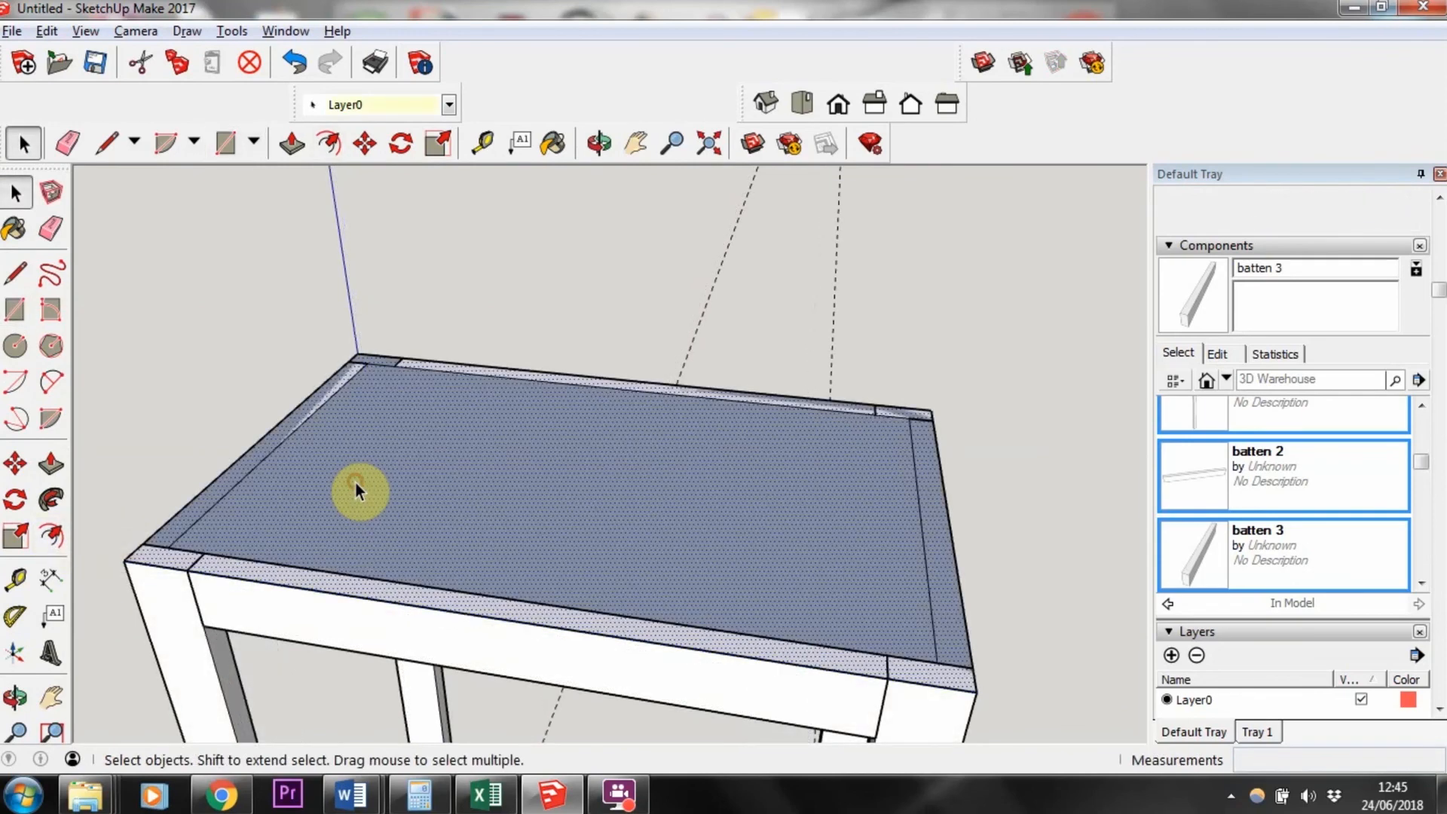
pyautogui.rightClick(356, 482)
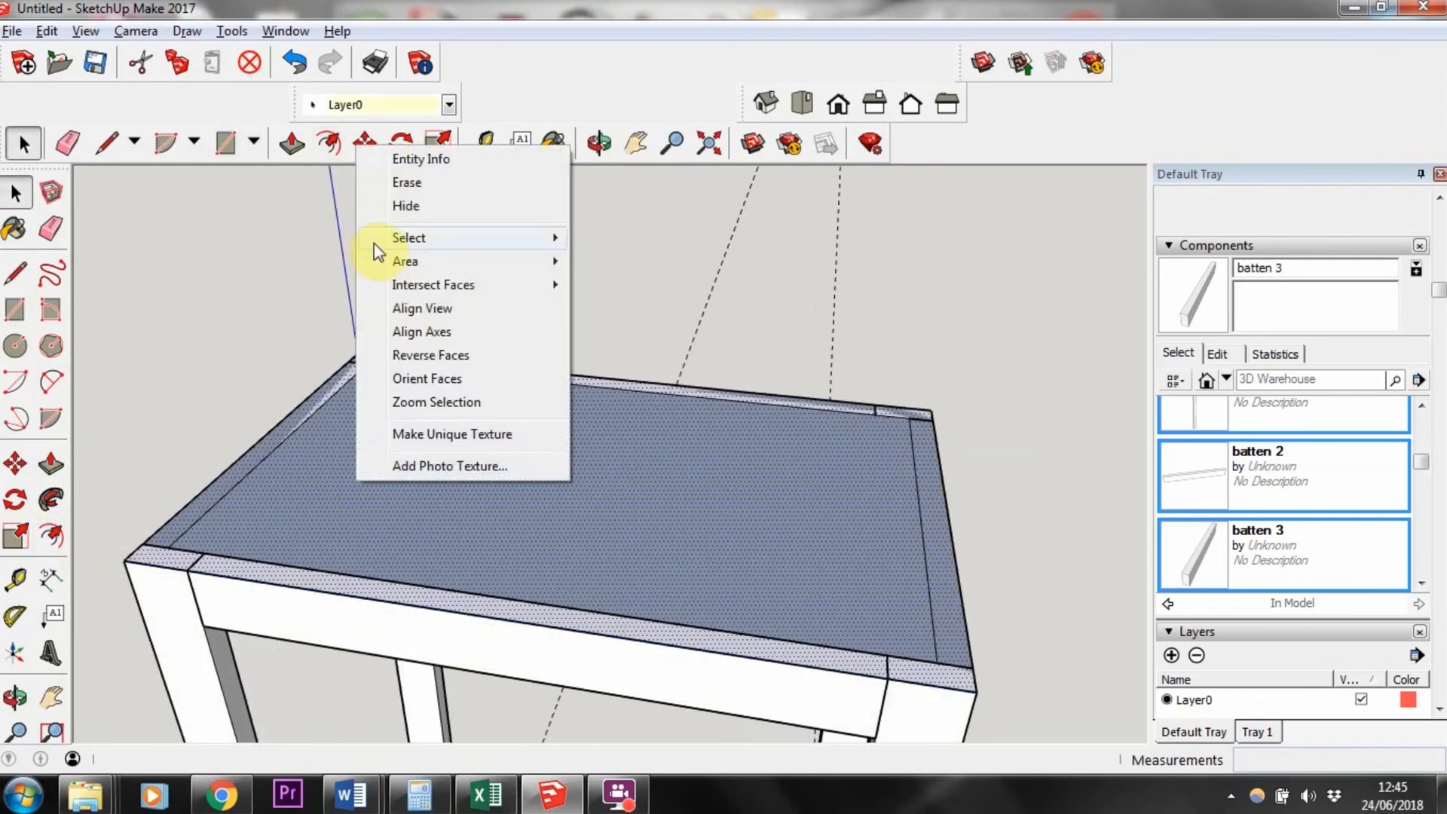
pyautogui.moveTo(369, 240)
pyautogui.click(606, 287)
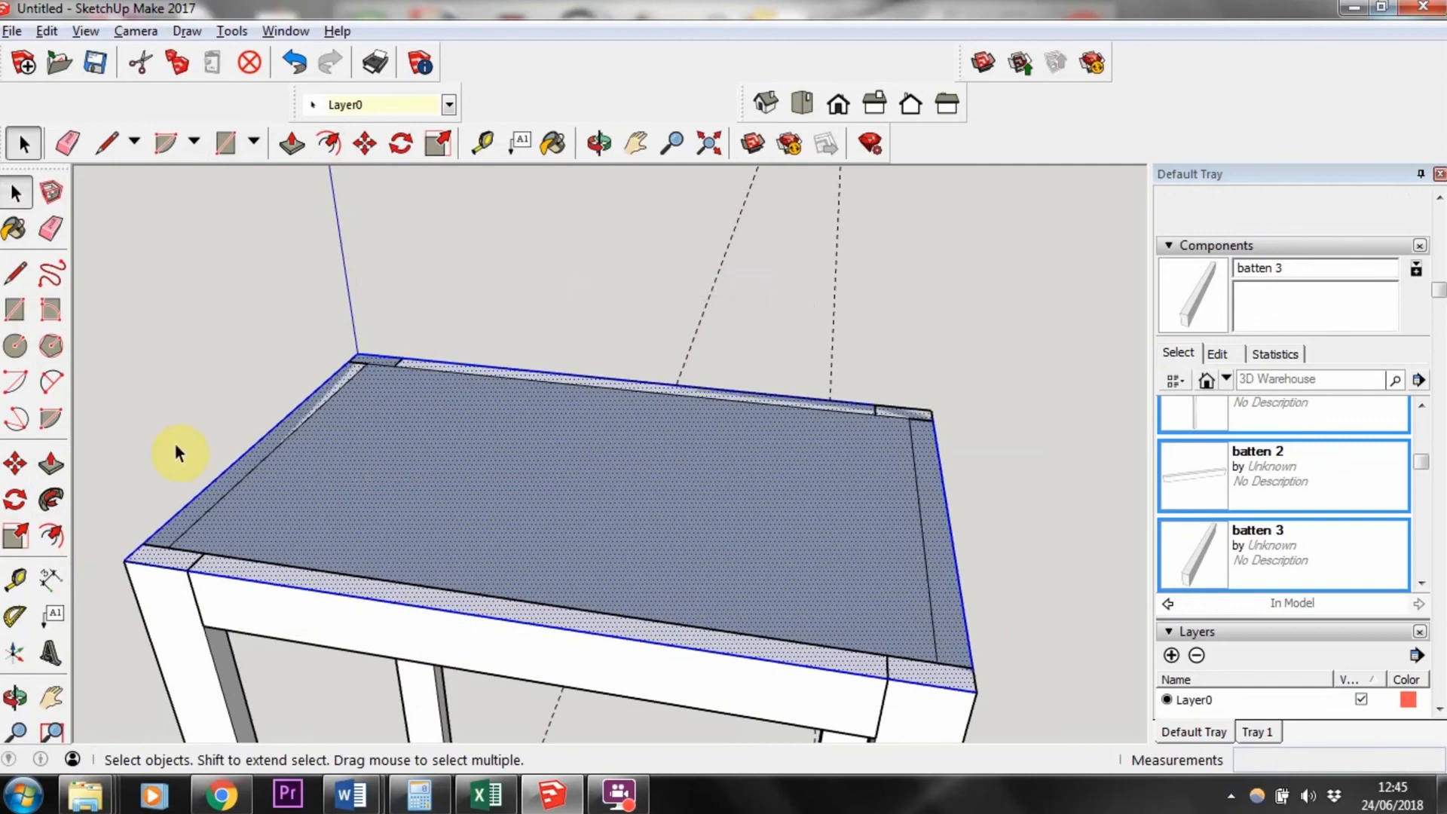
pyautogui.click(52, 536)
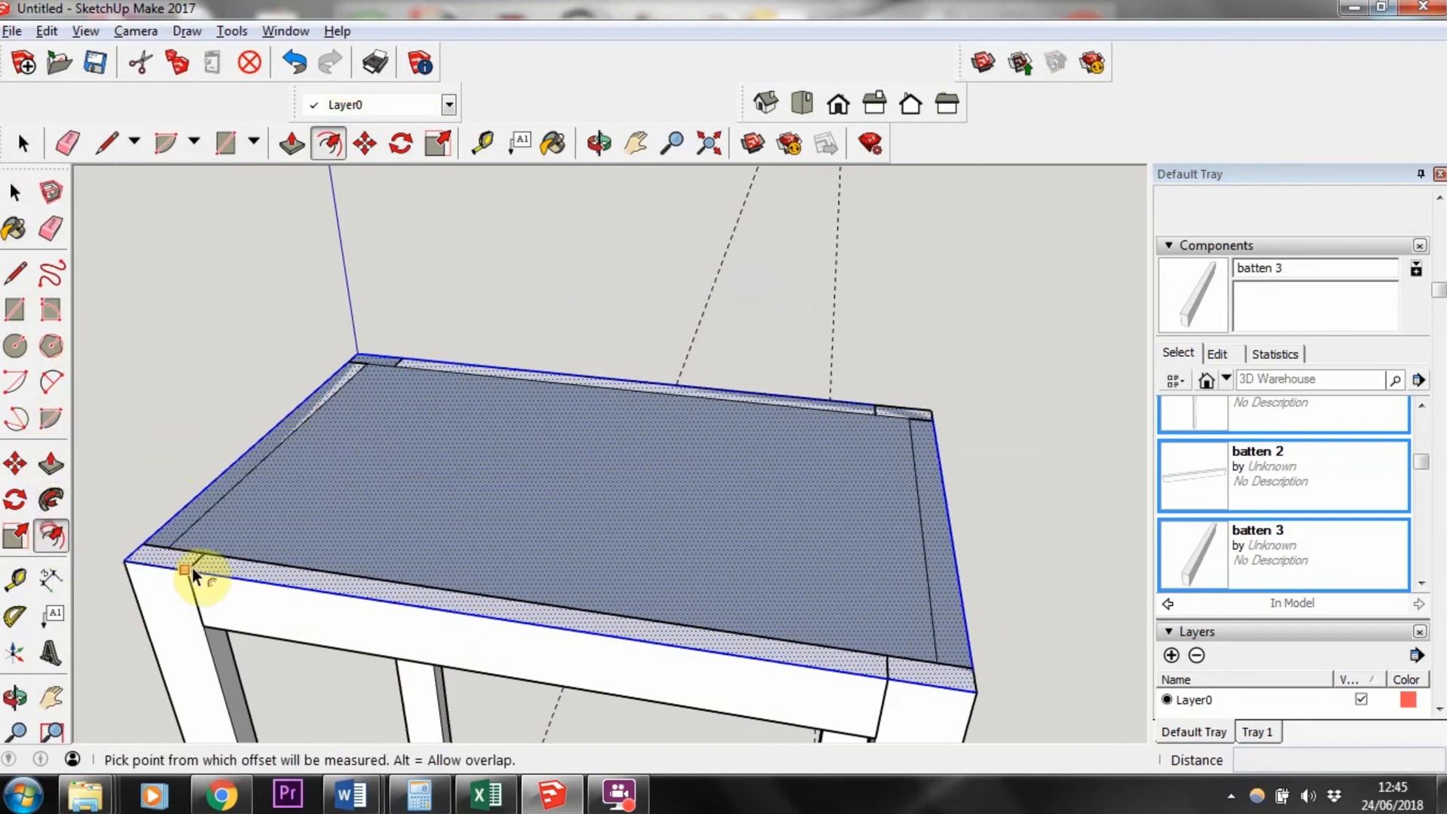
pyautogui.click(251, 591)
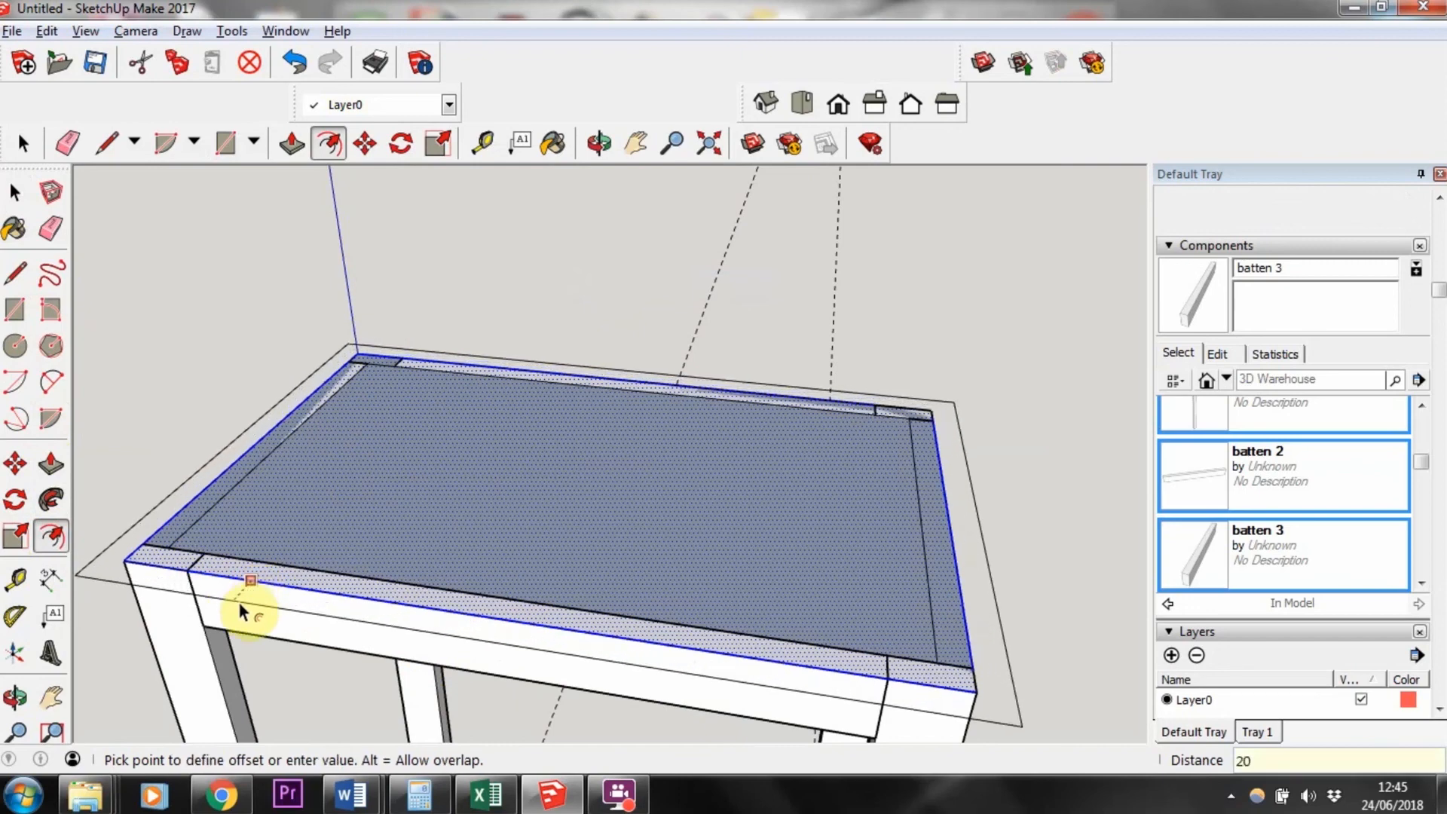
pyautogui.press('Return')
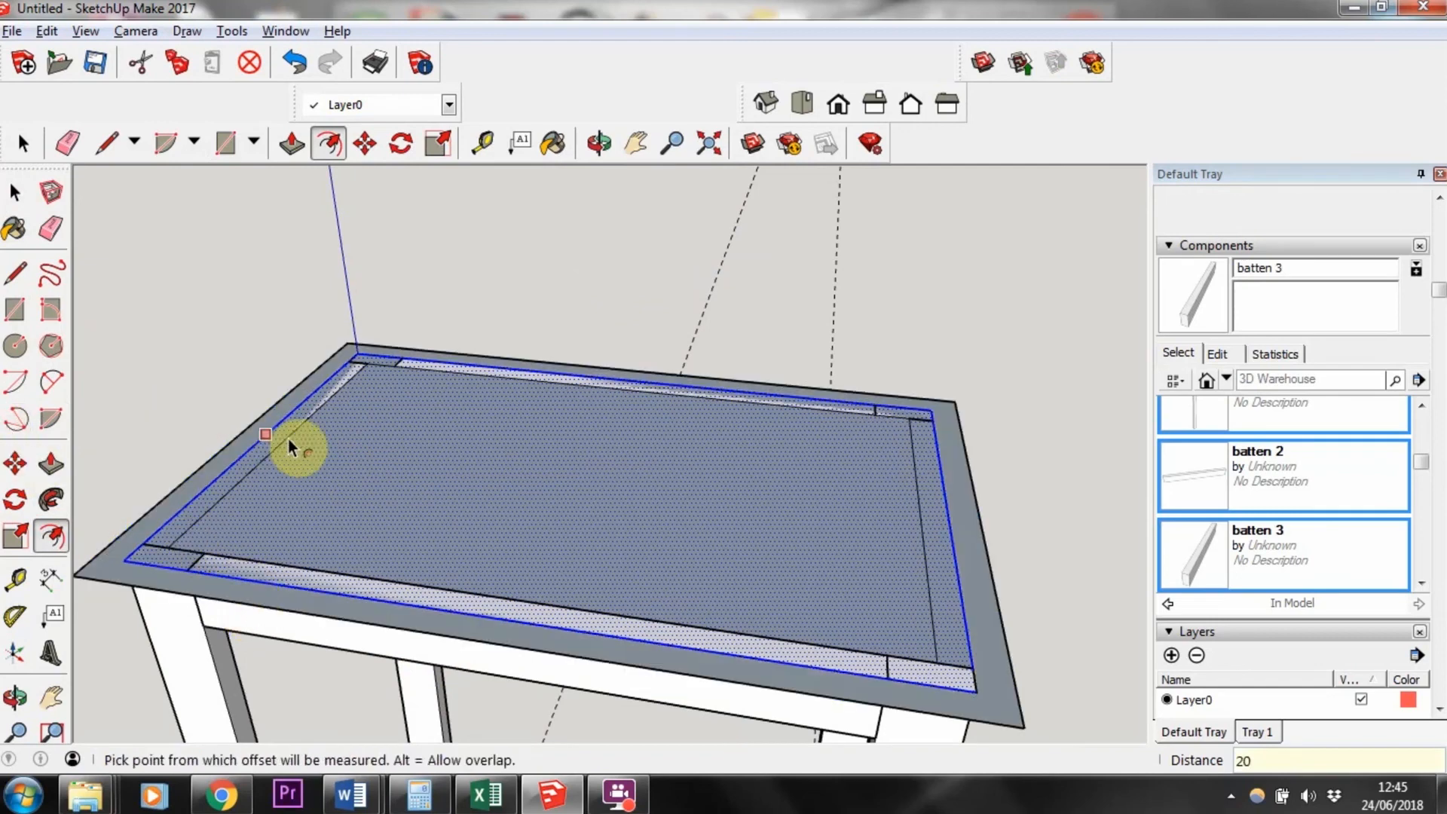
pyautogui.click(14, 193)
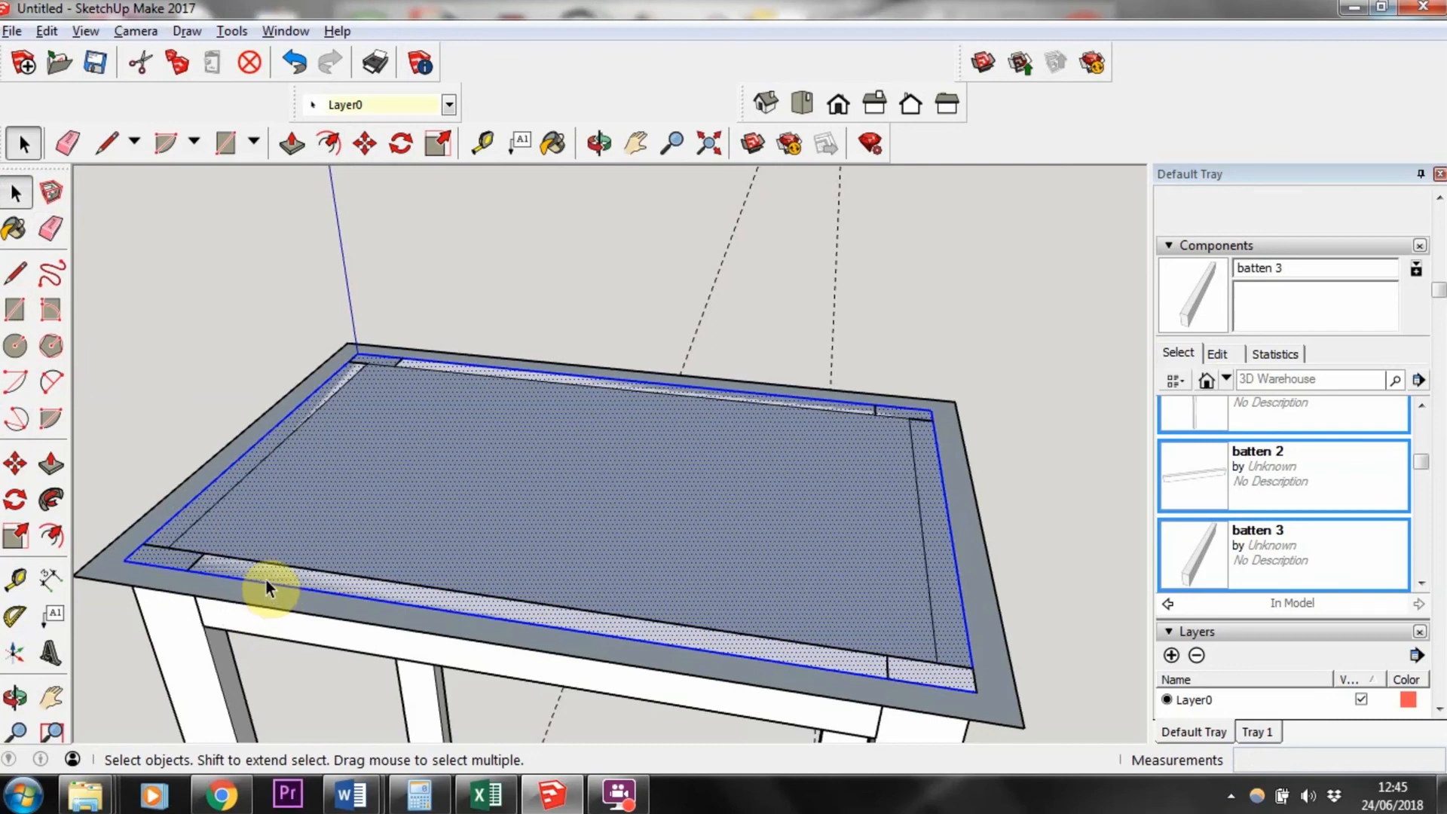
pyautogui.press('Delete')
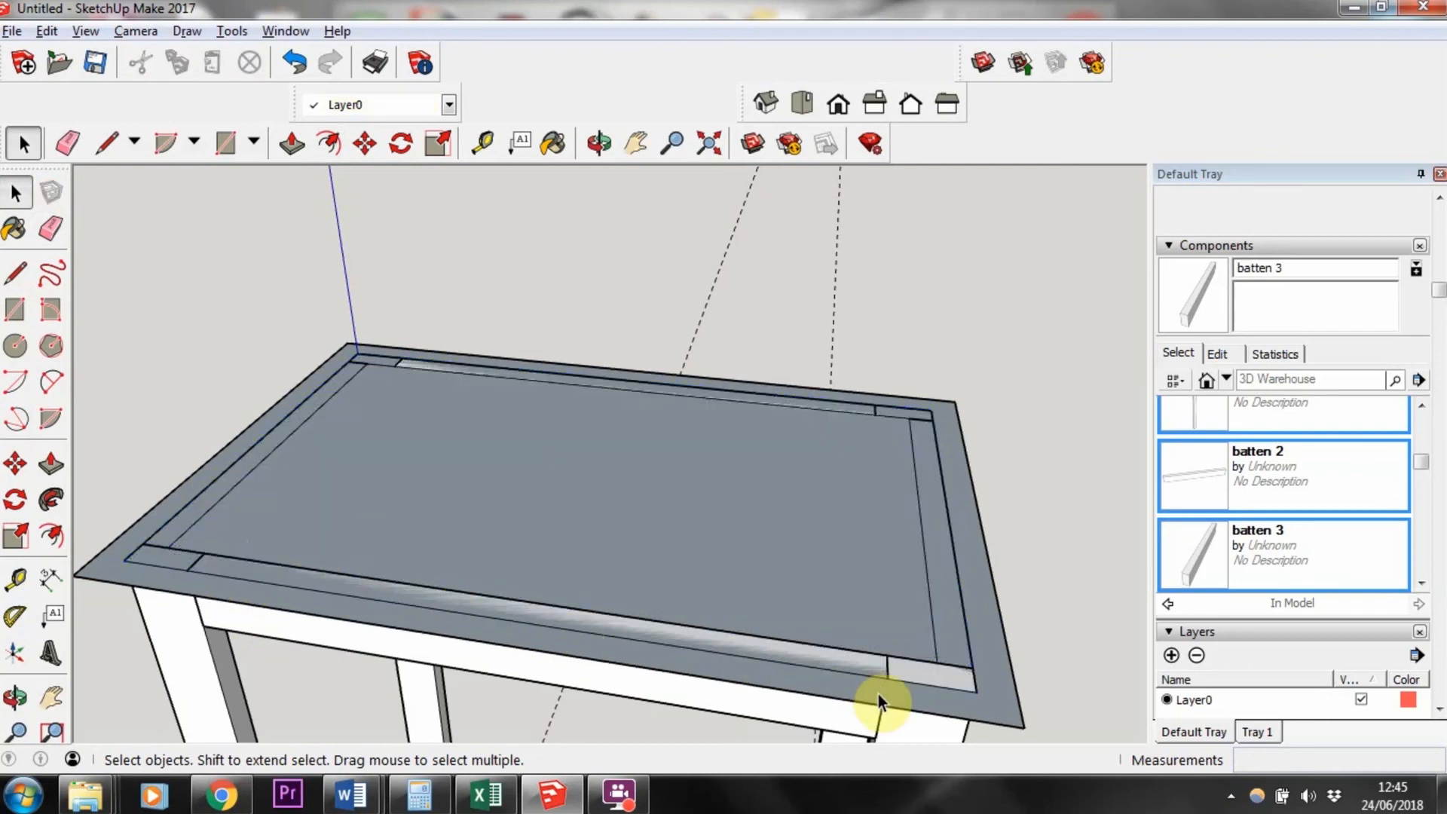
# Step: Push/pull the enlarged top face 20 mm upward to form the tabletop
pyautogui.click(998, 691)
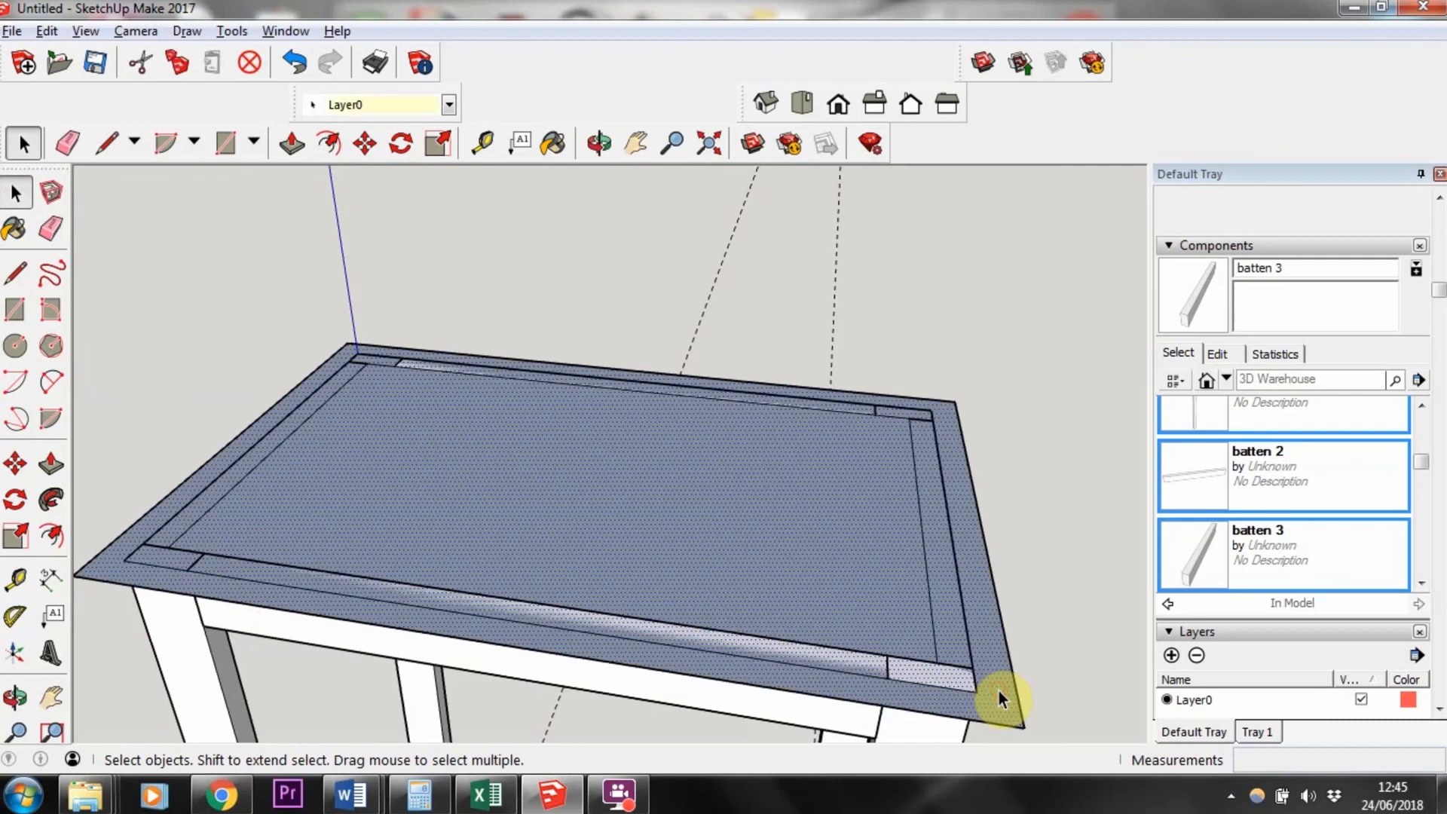
pyautogui.click(51, 463)
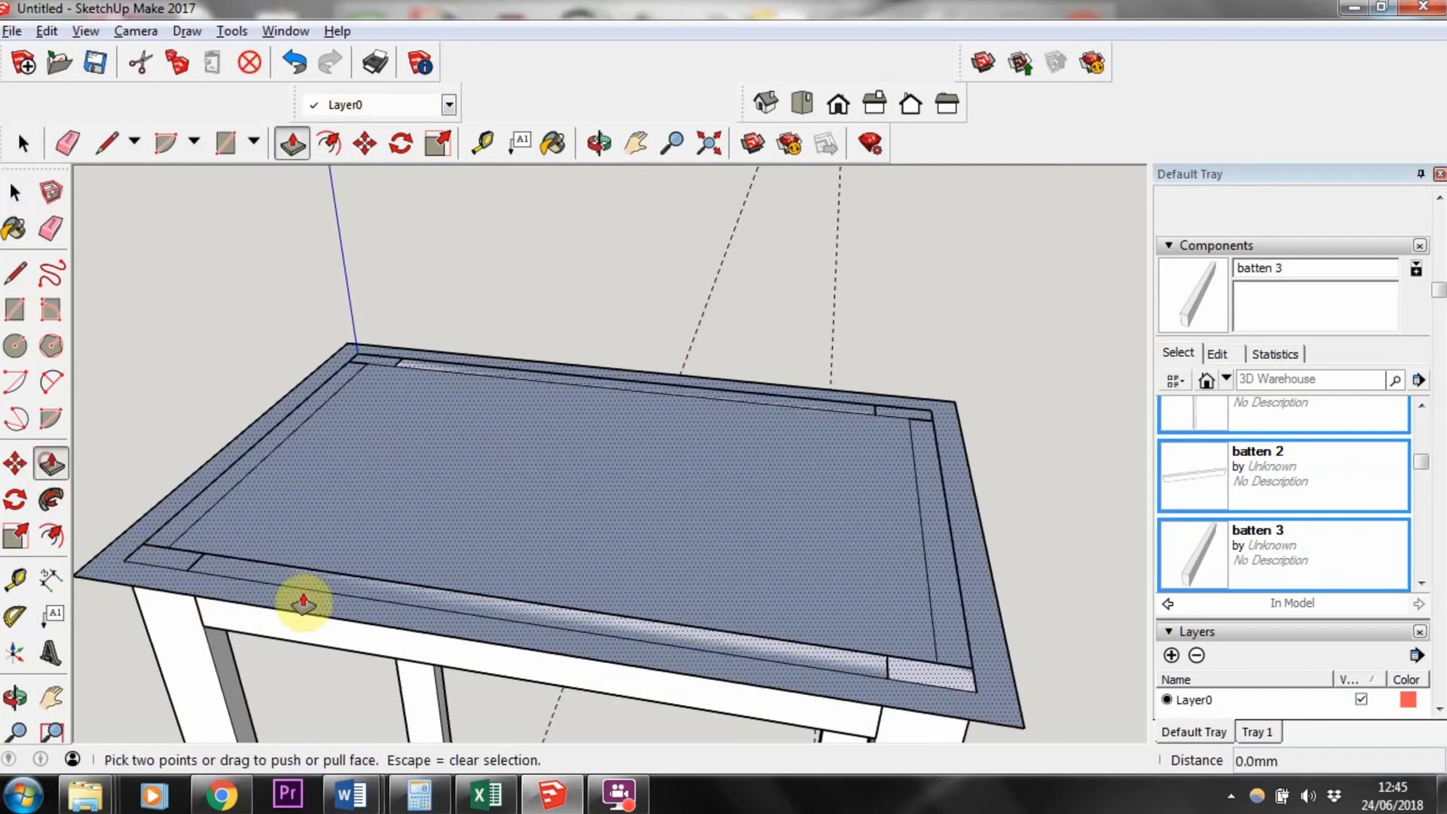
pyautogui.click(773, 683)
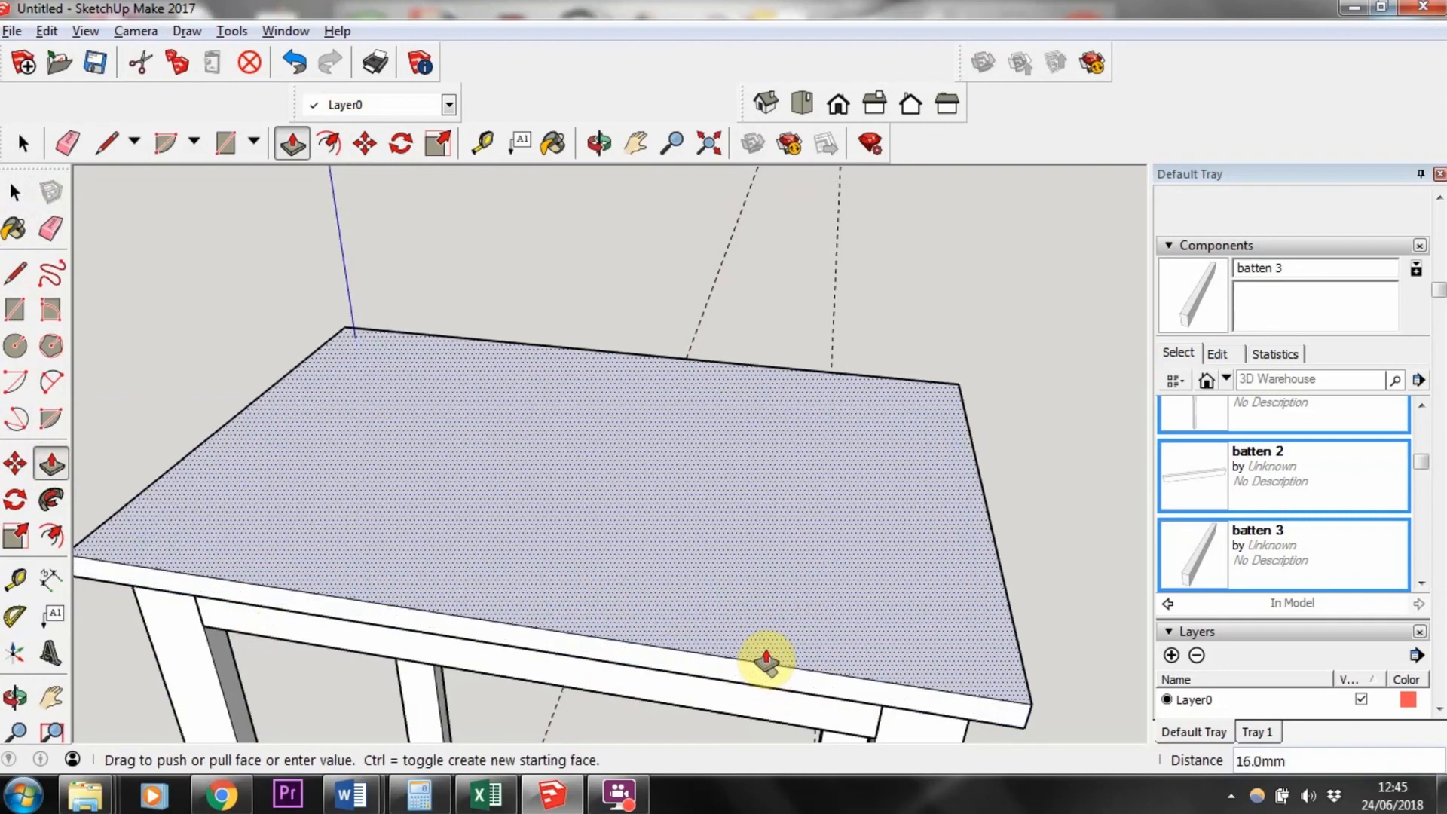
pyautogui.press('Return')
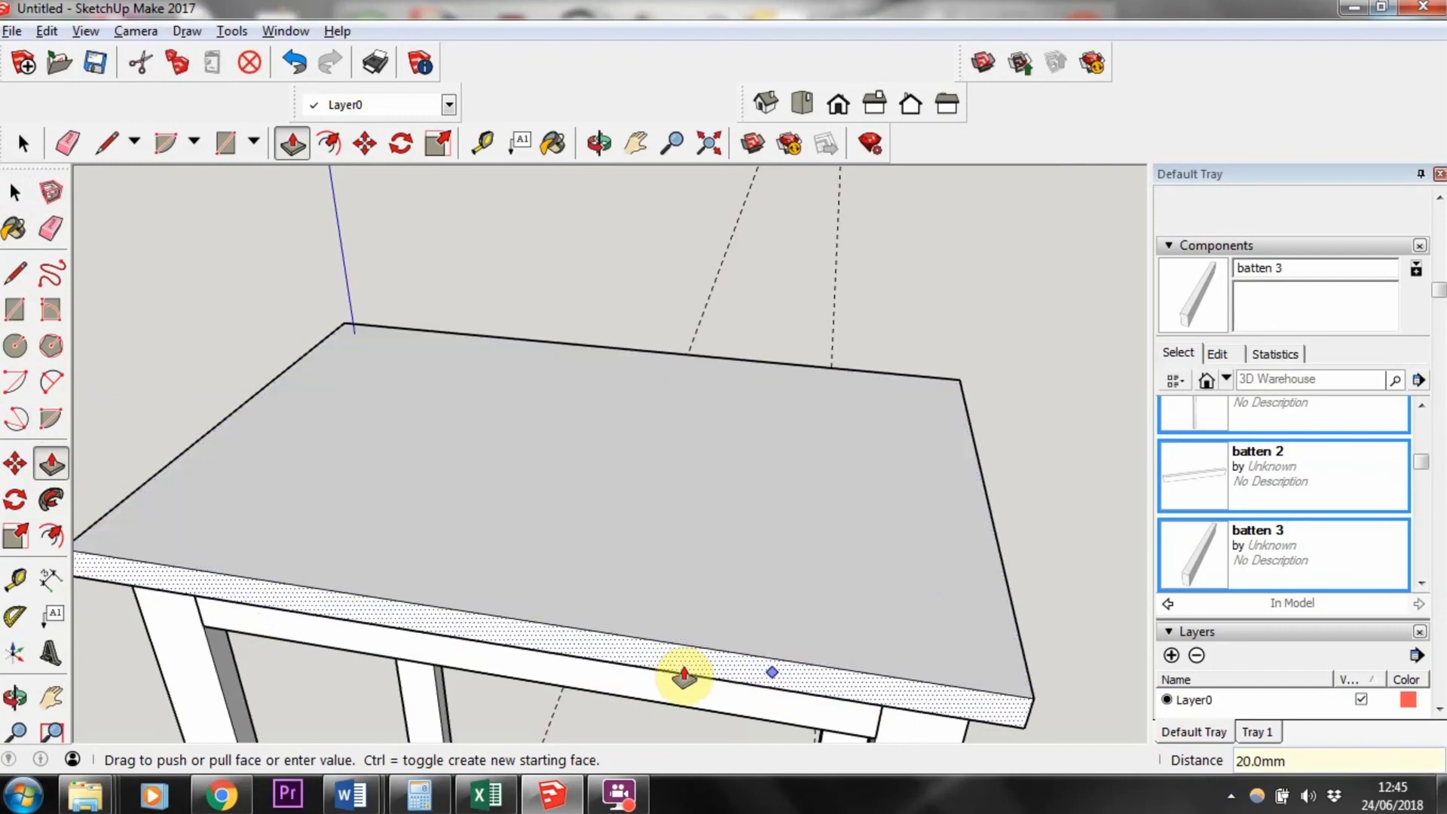
# Step: Select all connected geometry of the tabletop and make it a component named table top
pyautogui.moveTo(543, 634)
pyautogui.mouseDown(button='middle')
pyautogui.moveTo(314, 478)
pyautogui.moveTo(631, 517)
pyautogui.moveTo(597, 613)
pyautogui.mouseUp(button='middle')
pyautogui.press('b')
pyautogui.press('space')
pyautogui.click(580, 559)
pyautogui.rightClick(581, 558)
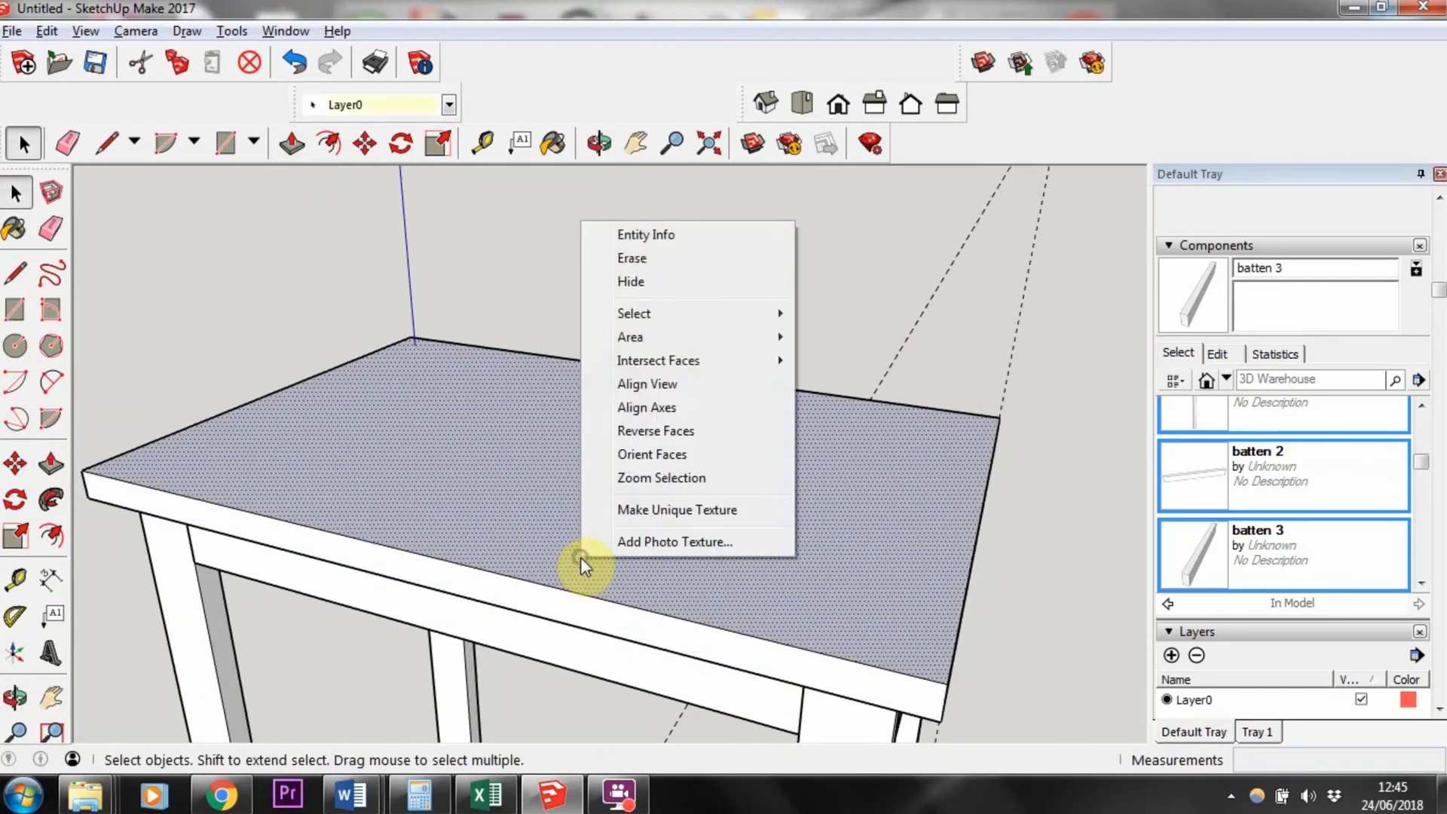
pyautogui.moveTo(635, 310)
pyautogui.click(857, 384)
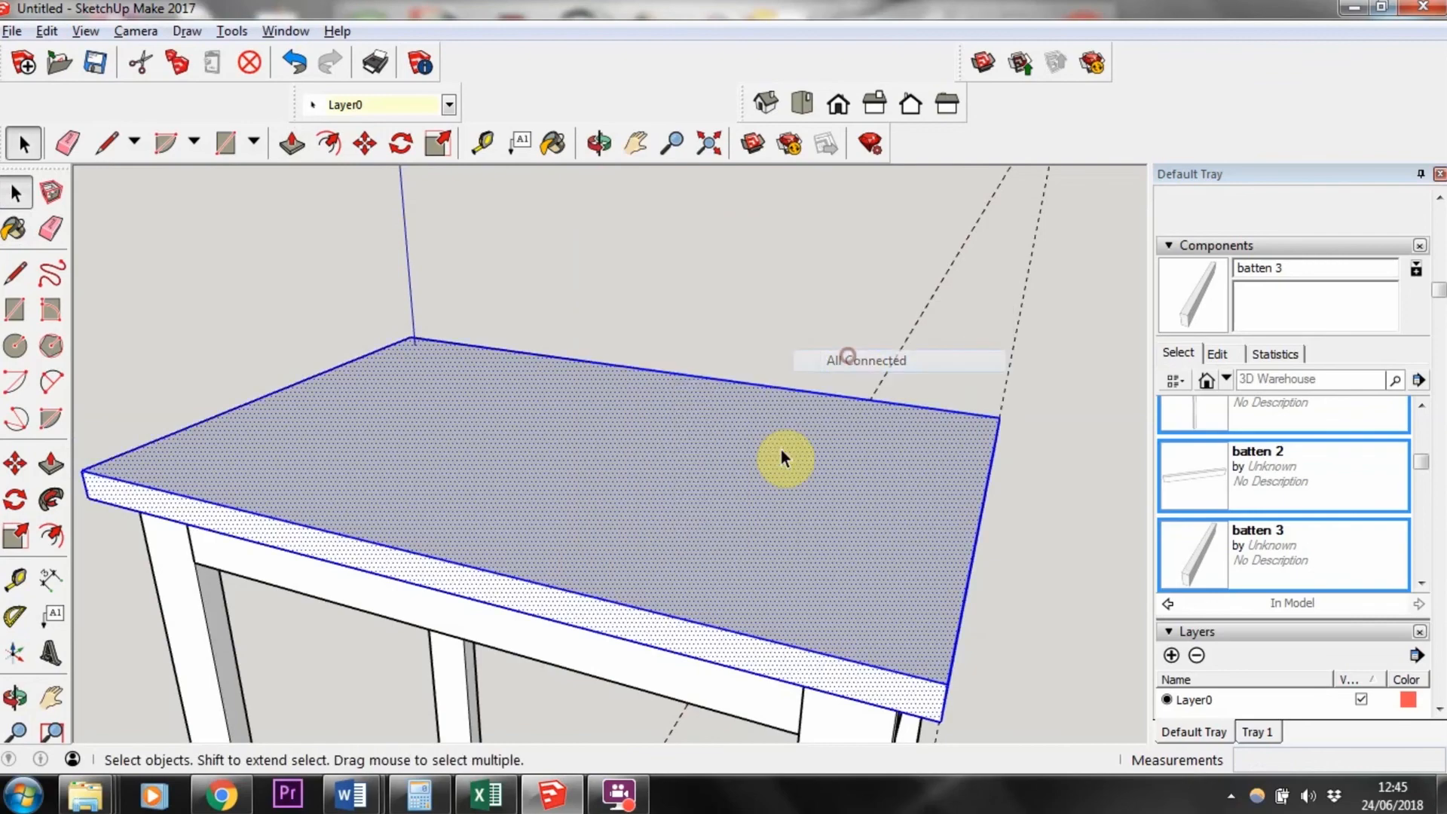
pyautogui.rightClick(415, 435)
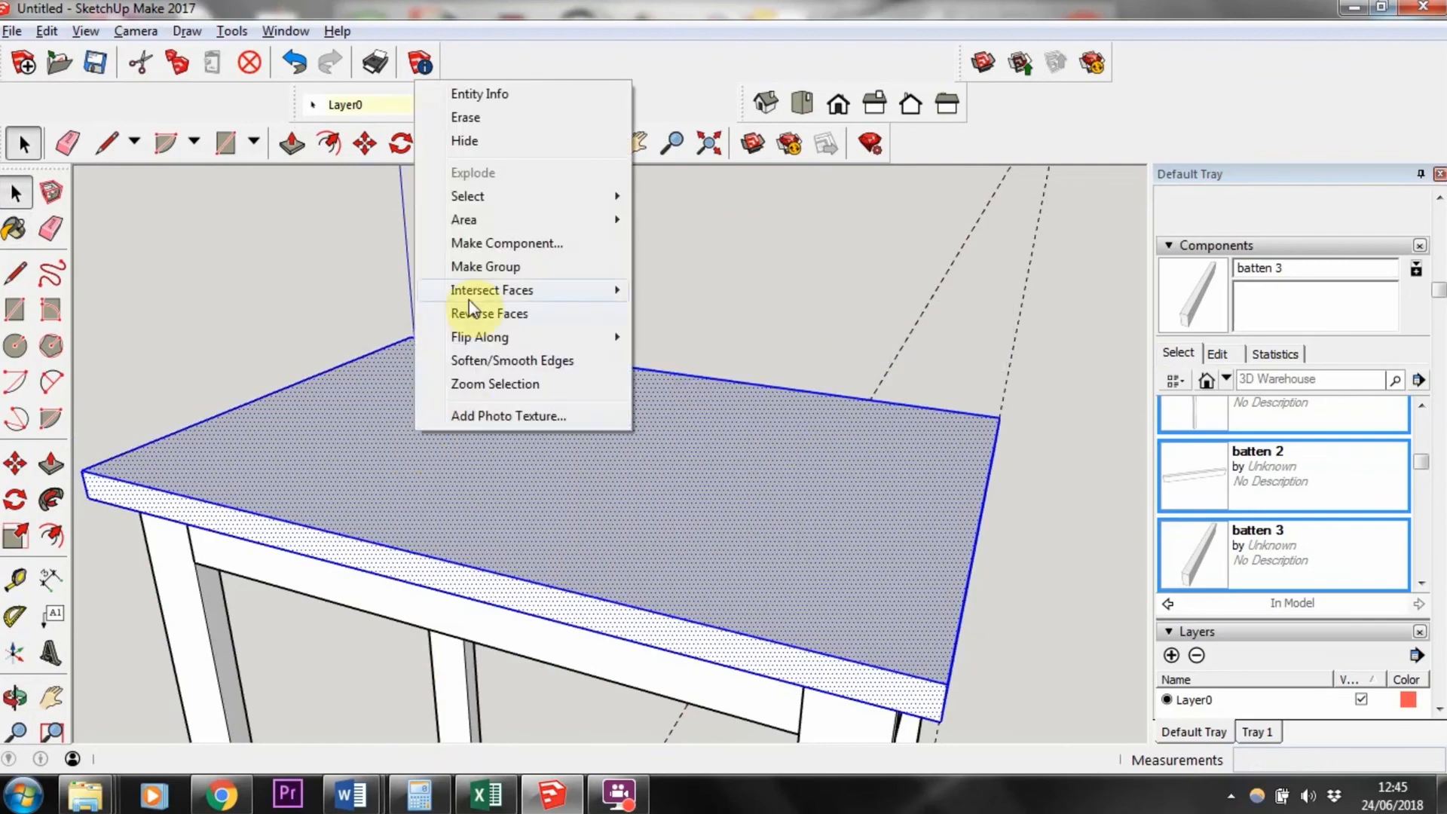
pyautogui.click(456, 243)
pyautogui.write('table top')
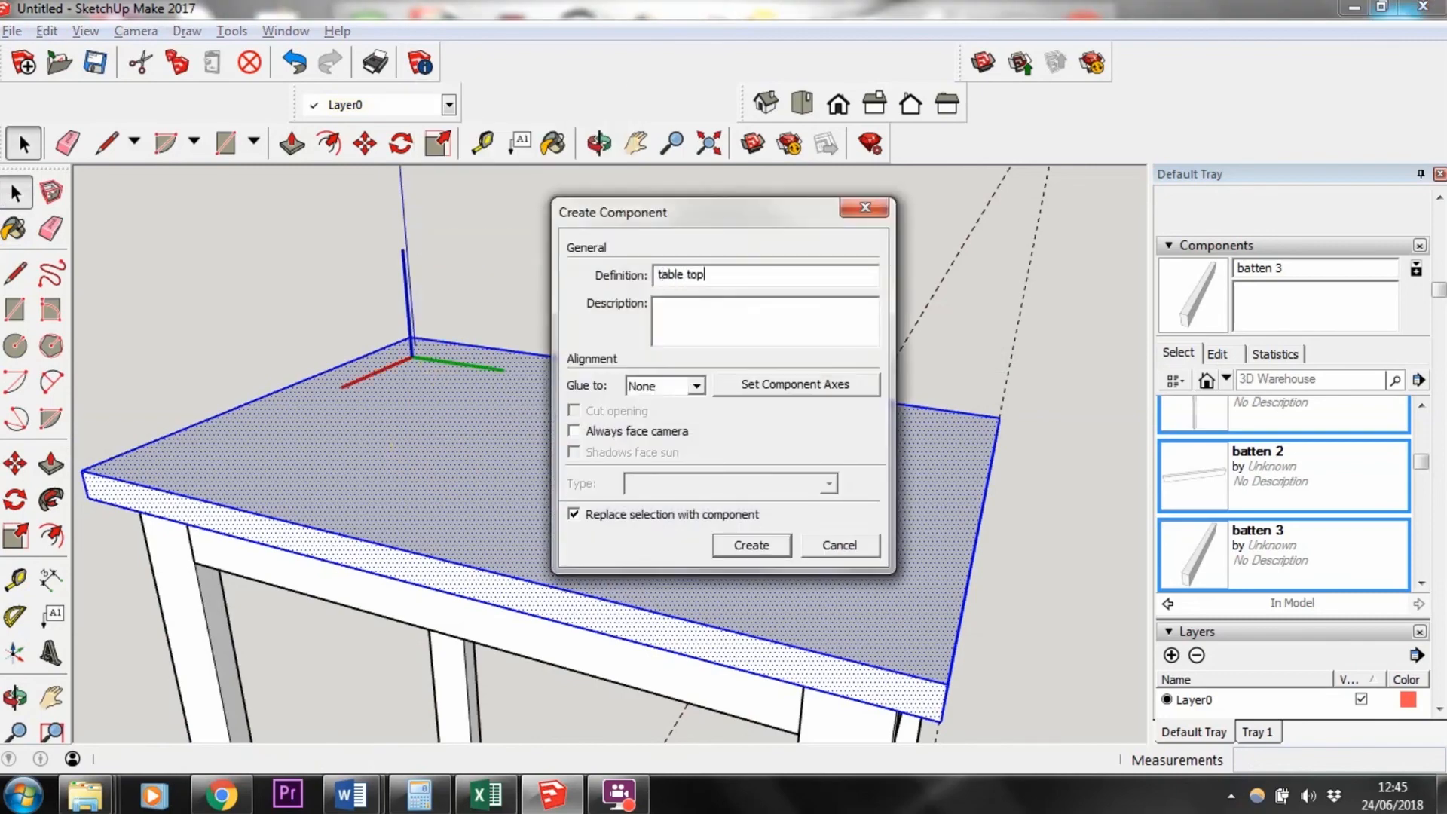
pyautogui.press('Return')
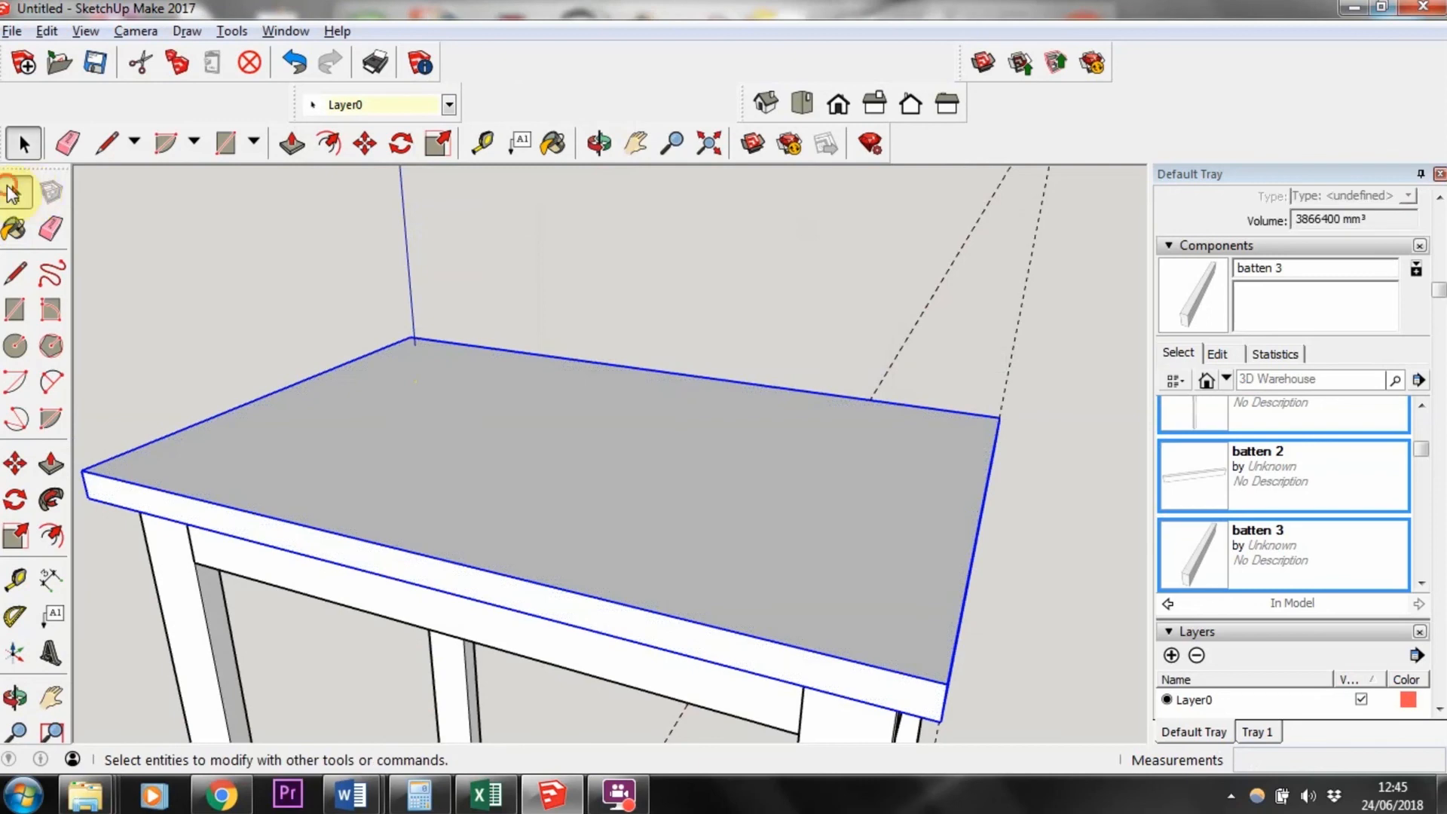
# Step: Delete all guide lines from the model
pyautogui.click(181, 252)
pyautogui.scroll(-5, 211, 297)
pyautogui.moveTo(419, 458); pyautogui.dragTo(282, 546, button='middle')
pyautogui.scroll(4, 516, 579)
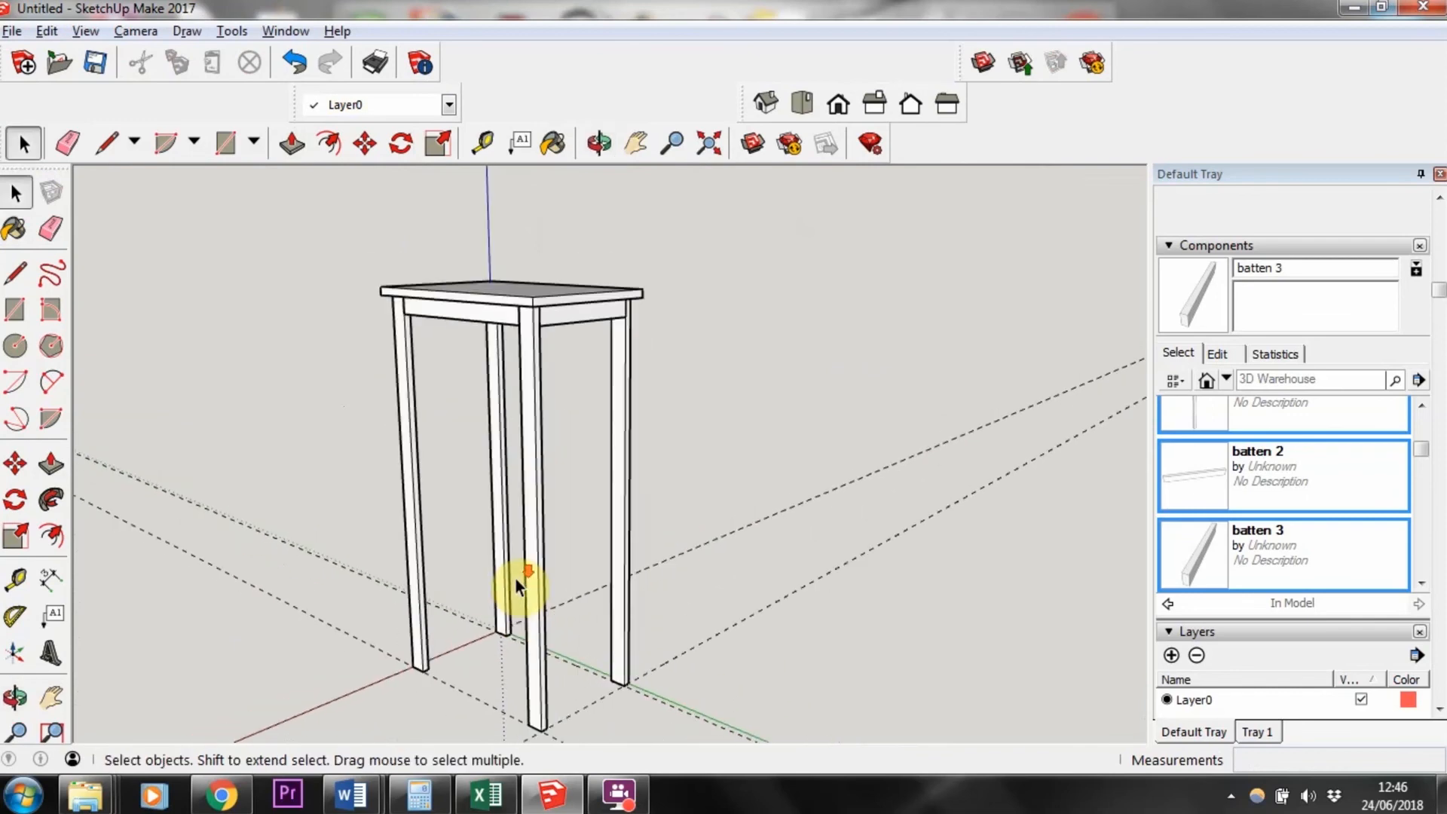
pyautogui.scroll(-3, 516, 579)
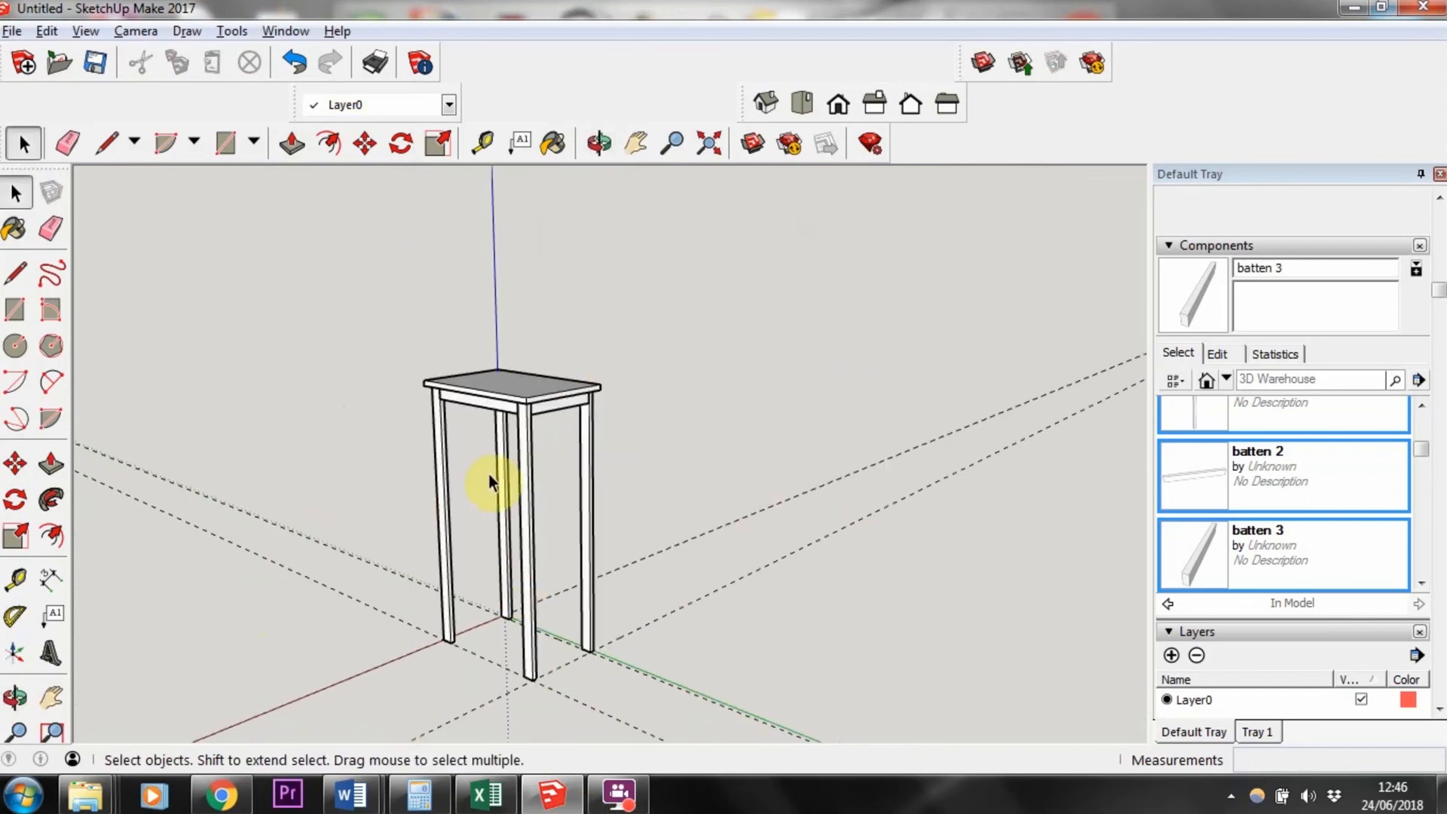
pyautogui.click(48, 31)
pyautogui.click(113, 227)
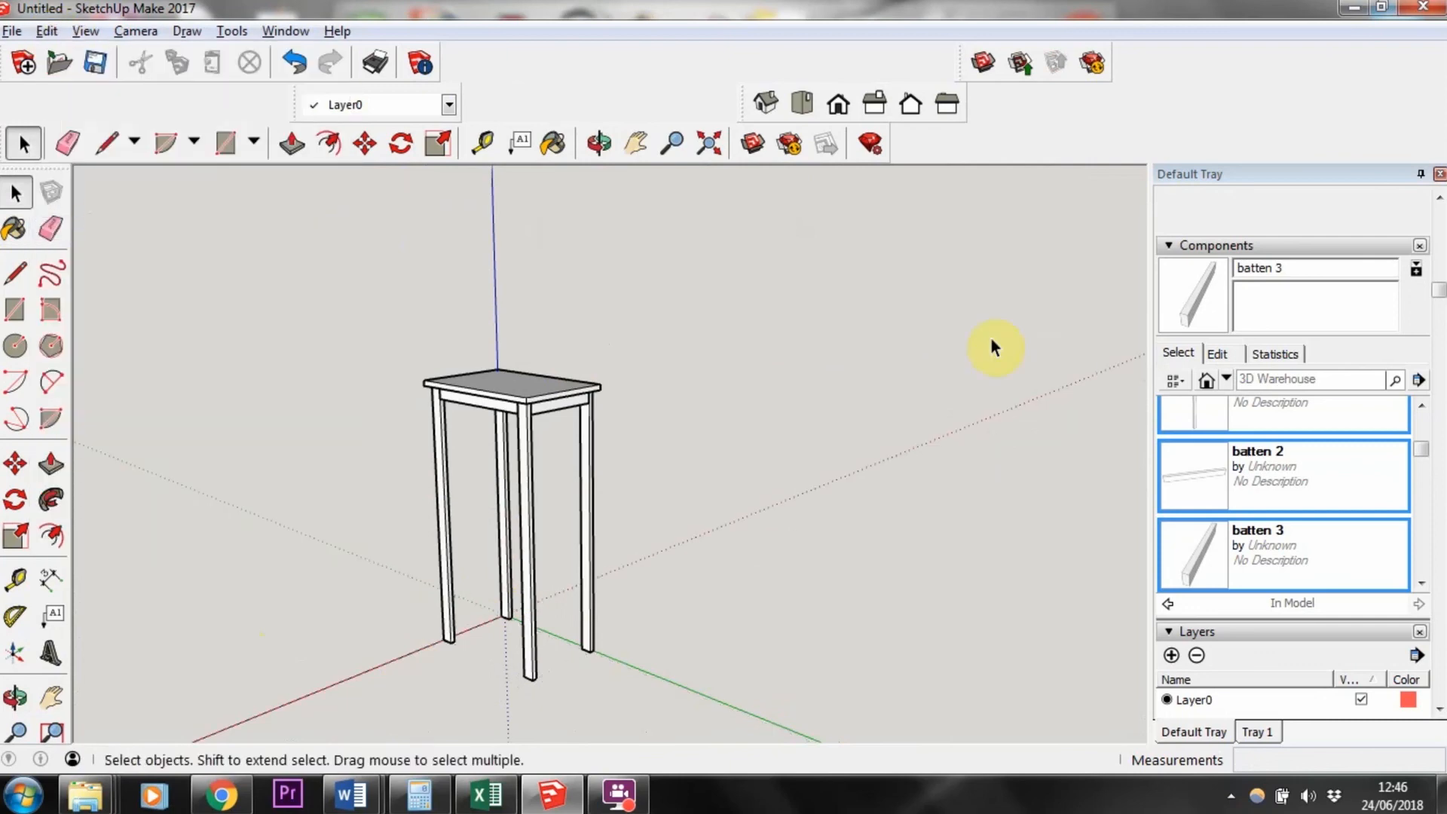